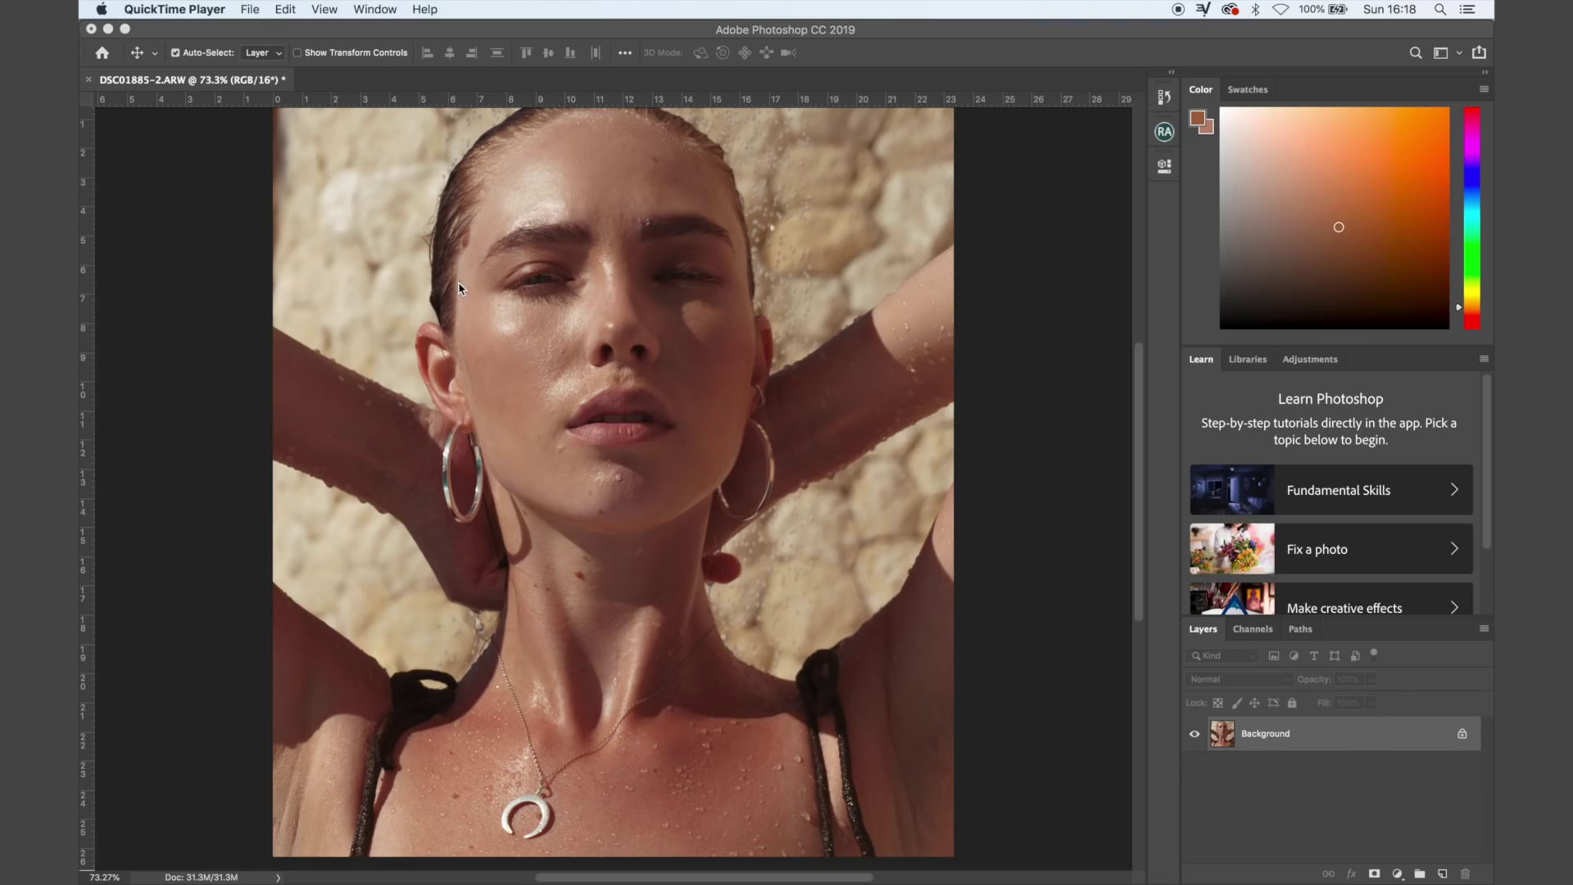
- Examine the portrait's skin texture, highlights and blemishes on the face and neck at closer magnification
{"action": "left_click", "coordinate": [455, 285]}
{"action": "key", "text": "super+1"}
{"action": "scroll", "coordinate": [456, 284], "scroll_direction": "up", "scroll_amount": 3}
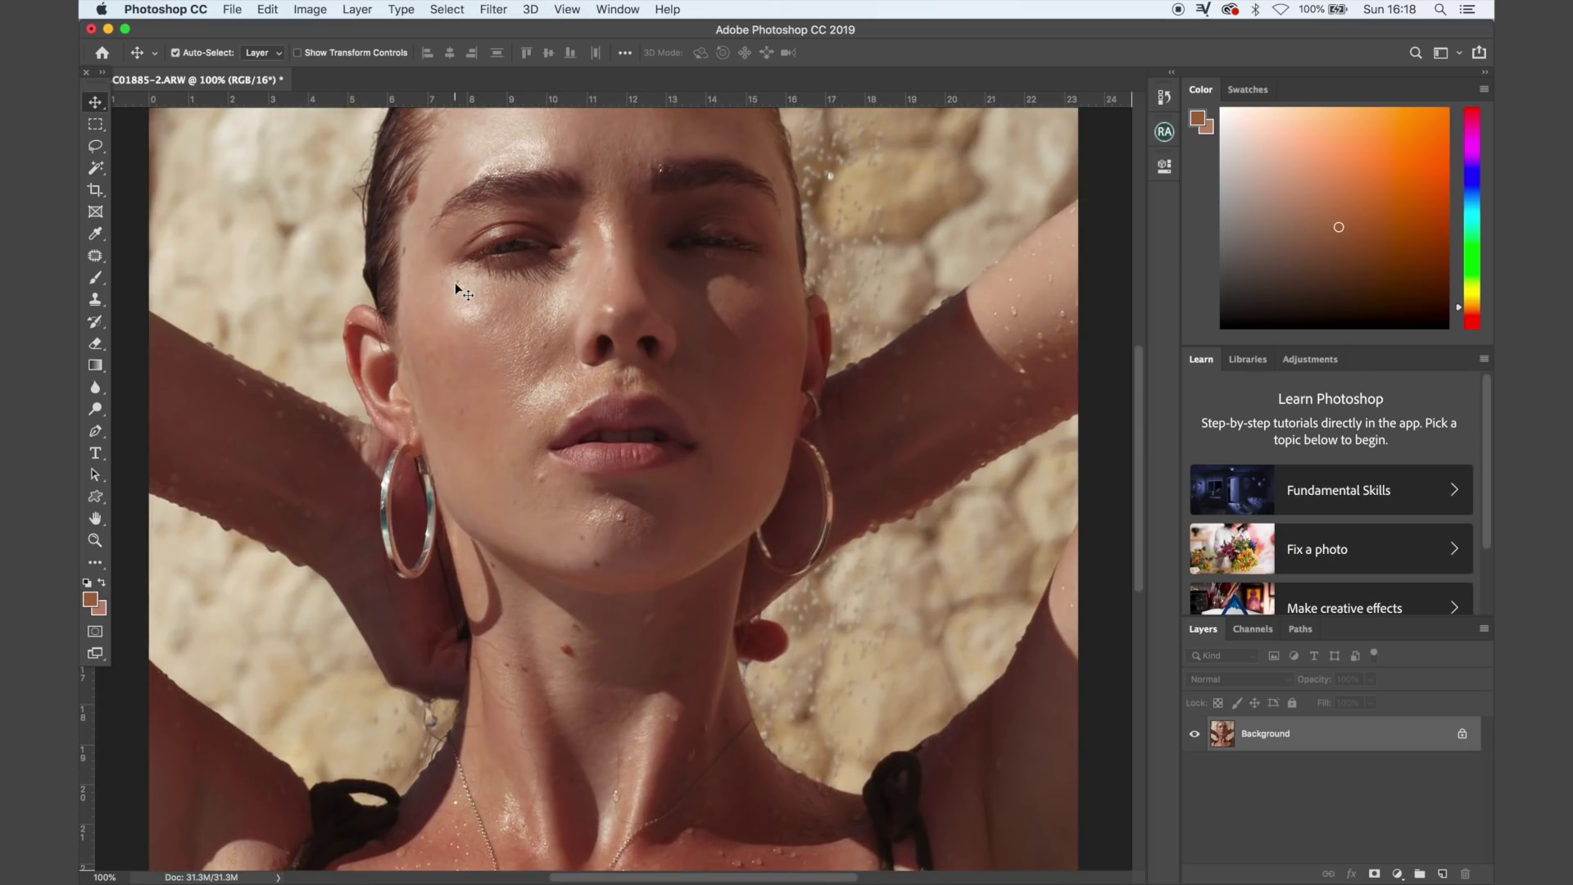
{"action": "scroll", "coordinate": [455, 285], "scroll_direction": "up", "scroll_amount": 4}
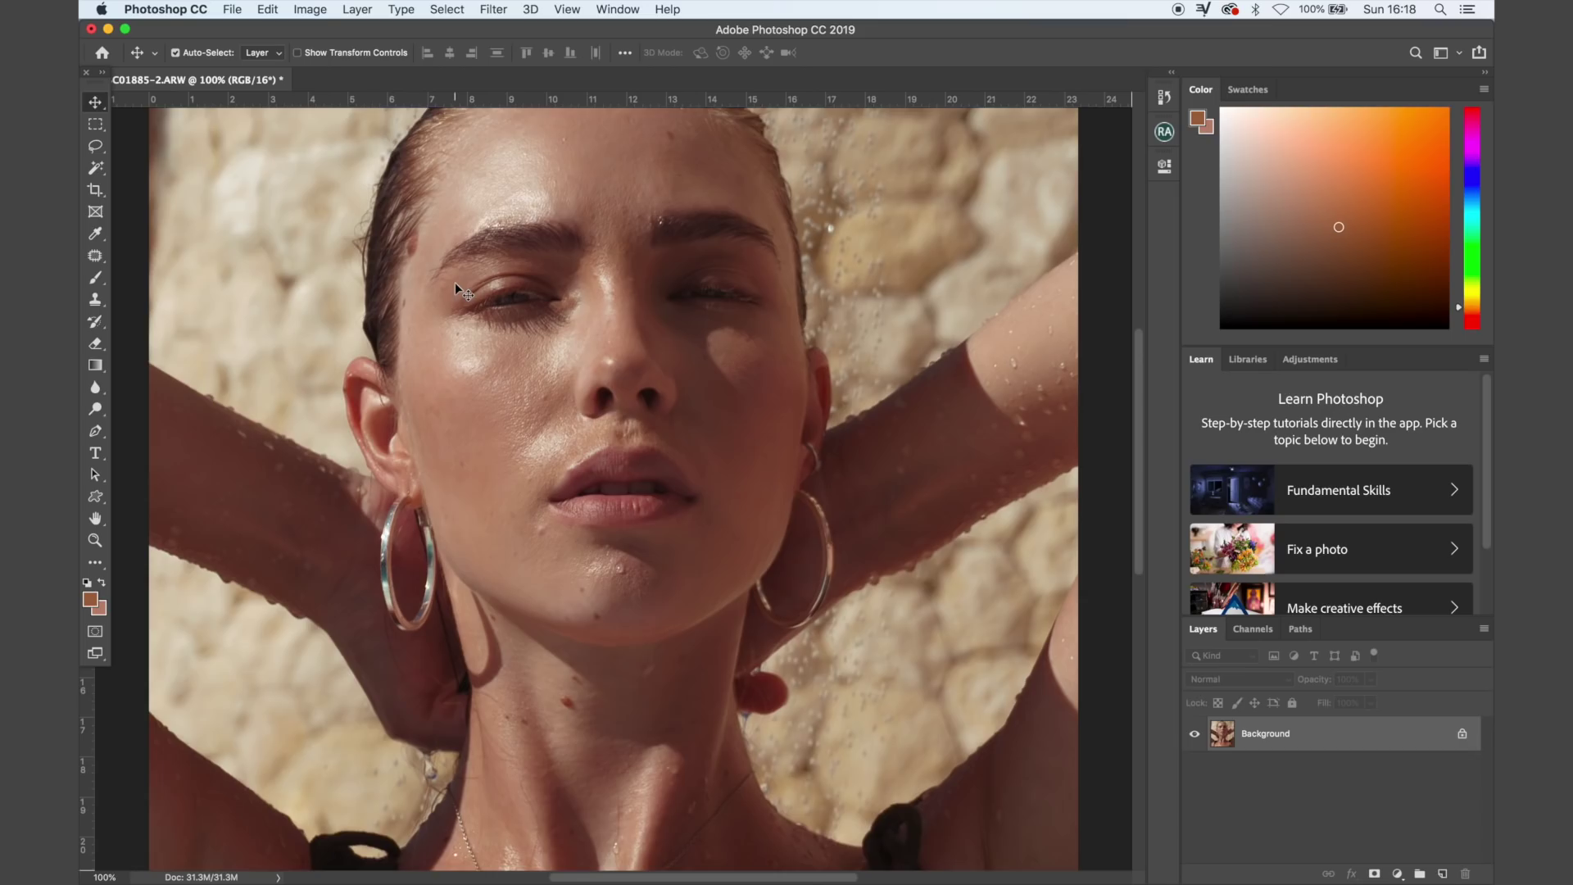
{"action": "scroll", "coordinate": [455, 284], "scroll_direction": "down", "scroll_amount": 5}
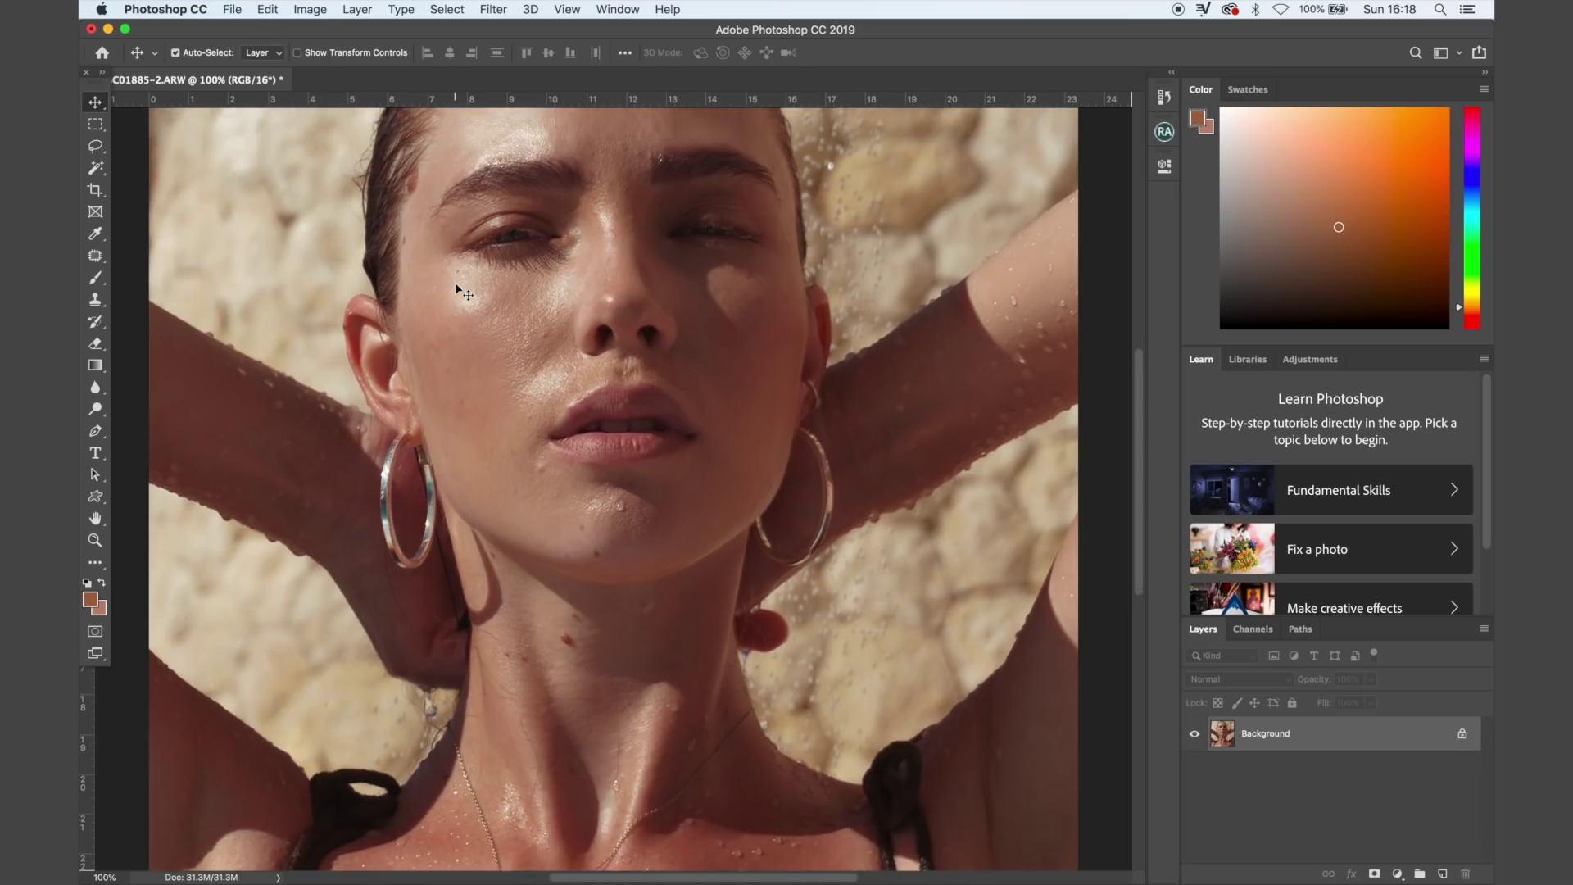
{"action": "scroll", "coordinate": [455, 287], "scroll_direction": "up", "scroll_amount": 3}
{"action": "scroll", "coordinate": [456, 285], "scroll_direction": "down", "scroll_amount": 3}
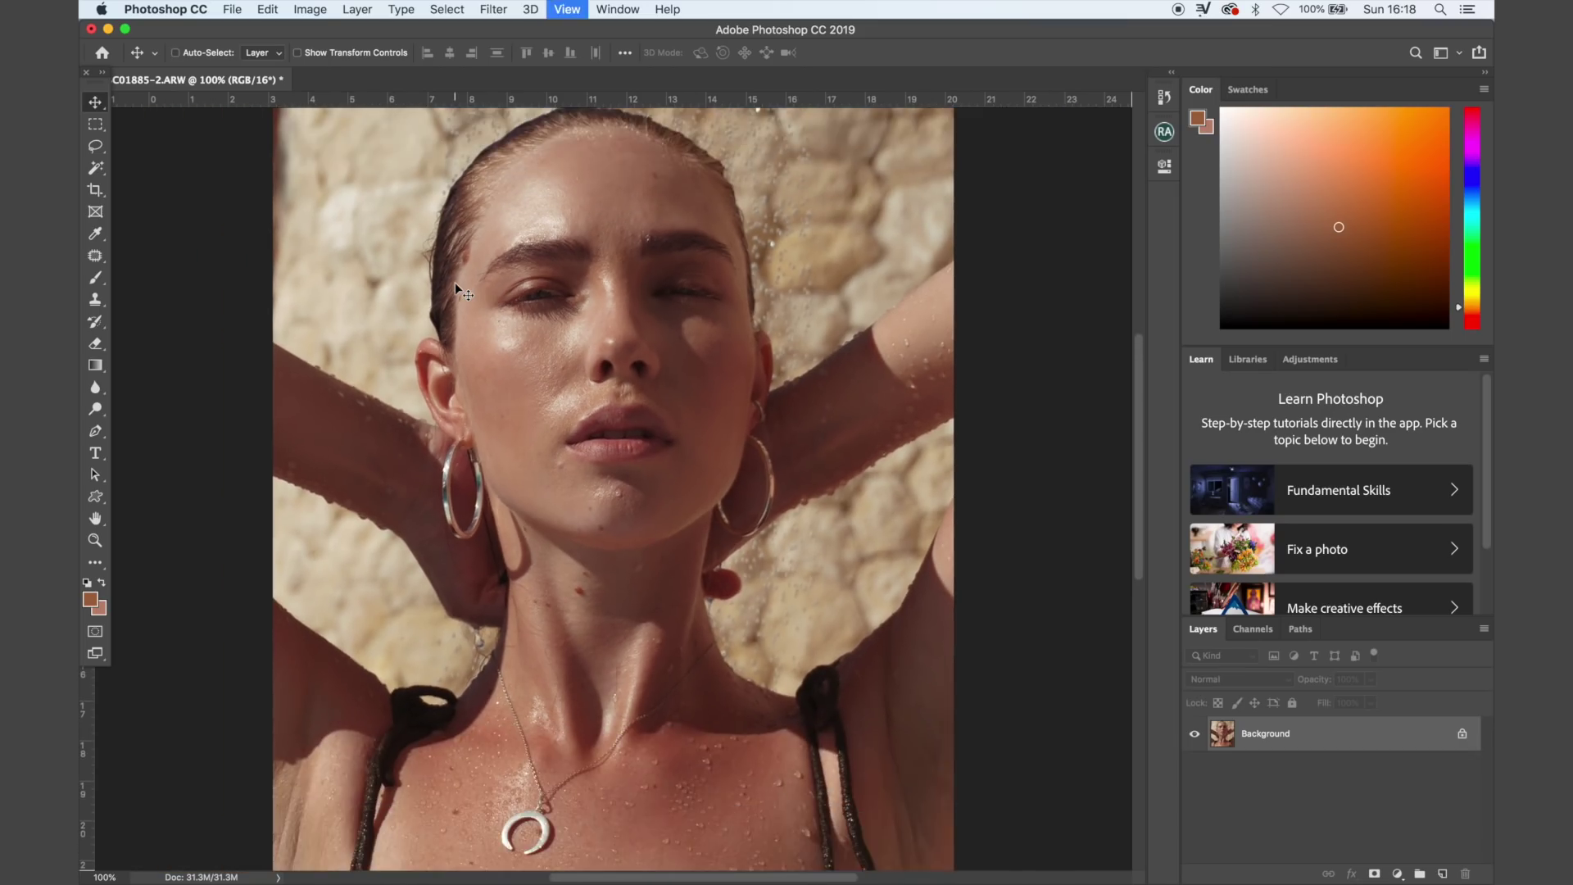
{"action": "scroll", "coordinate": [457, 286], "scroll_direction": "up", "scroll_amount": 5}
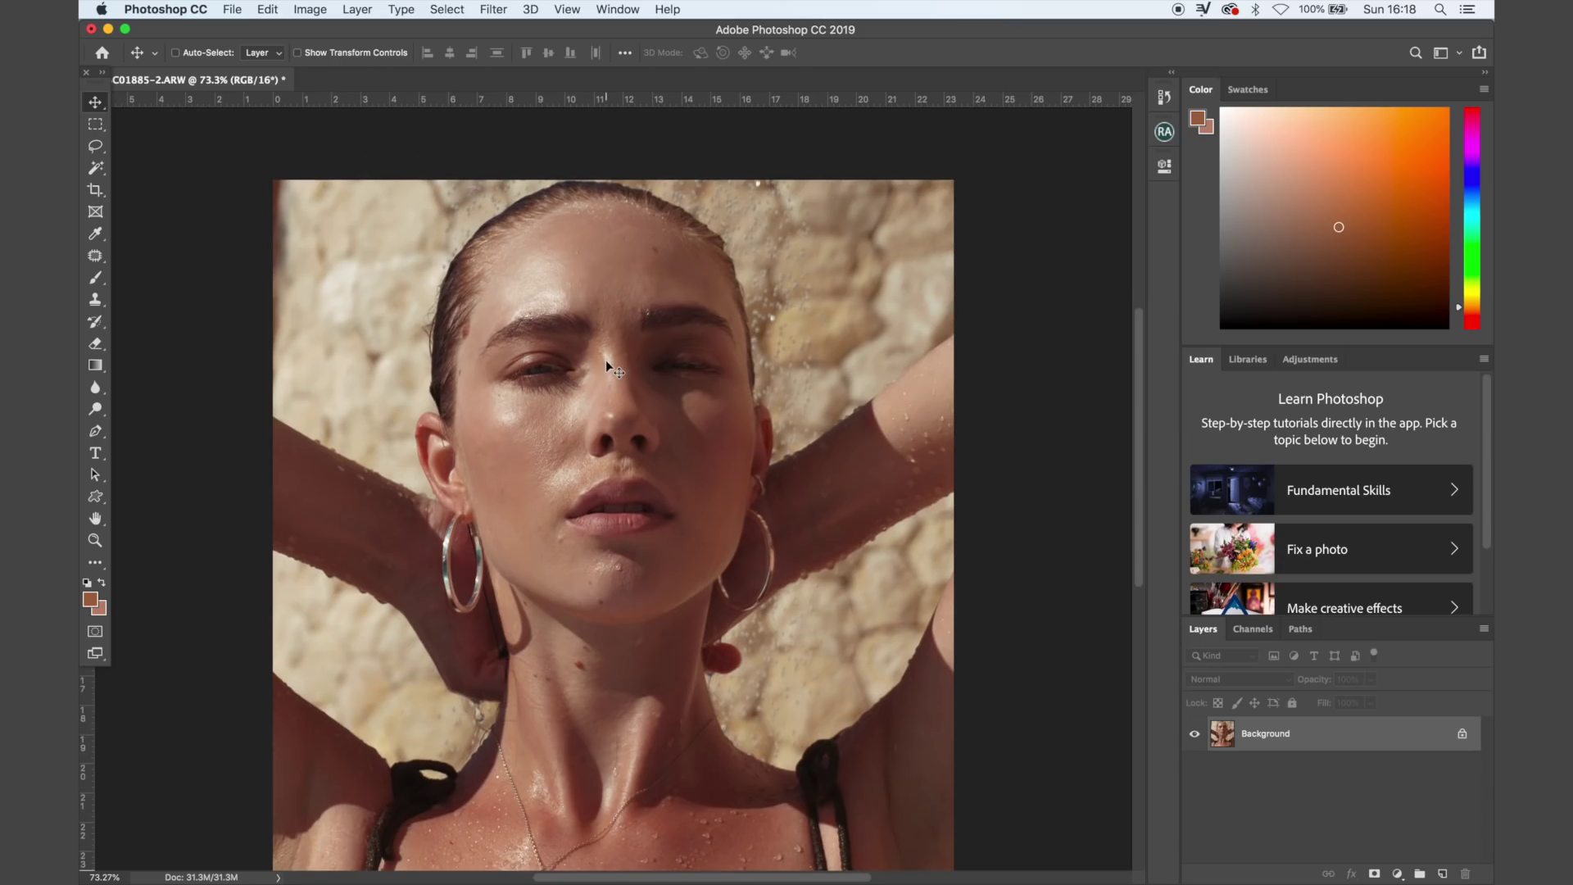
{"action": "key", "text": "super+plus"}
{"action": "key", "text": "super+plus"}
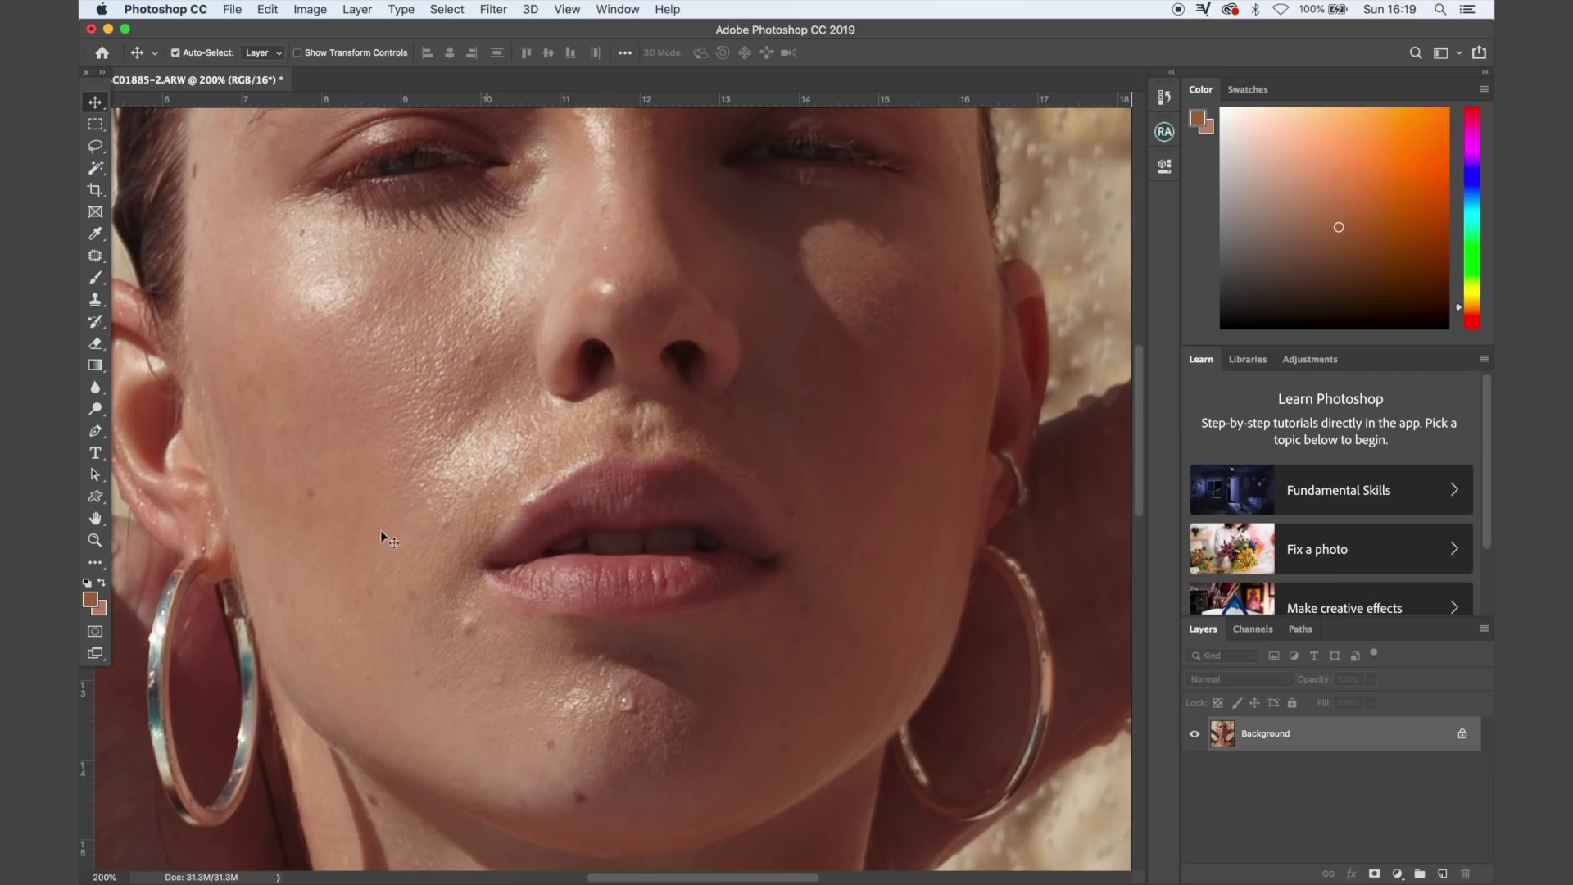
{"action": "scroll", "coordinate": [336, 412], "scroll_direction": "up", "scroll_amount": 6}
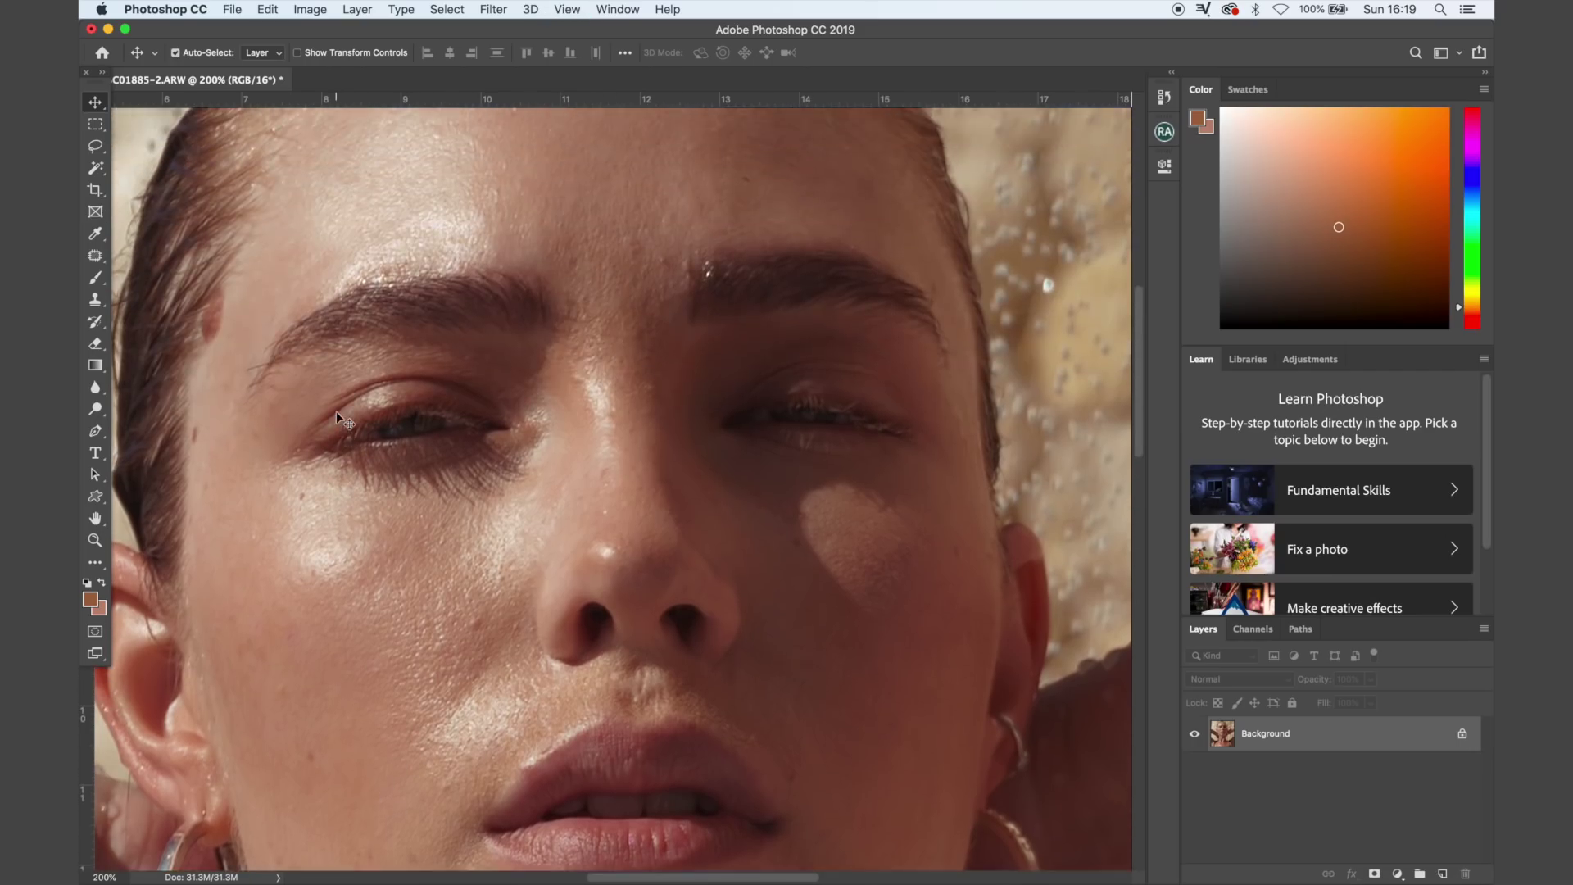
{"action": "key", "text": "super+minus"}
{"action": "key", "text": "super+minus"}
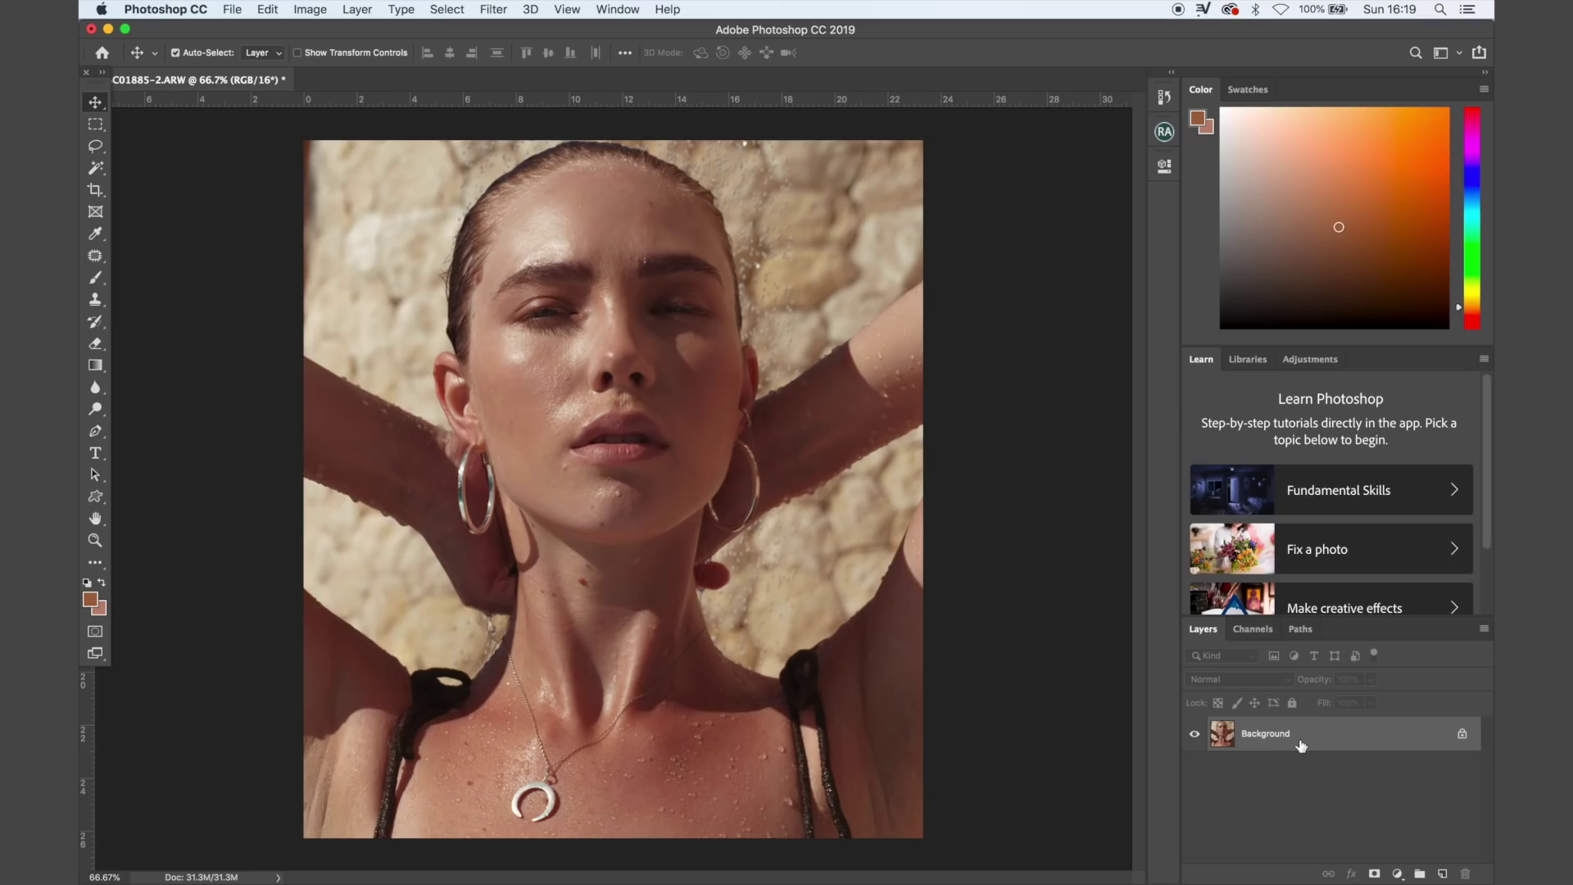
- Duplicate the Background layer twice
{"action": "key", "text": "super"}
{"action": "key", "text": "super+j"}
{"action": "key", "text": "super+j"}
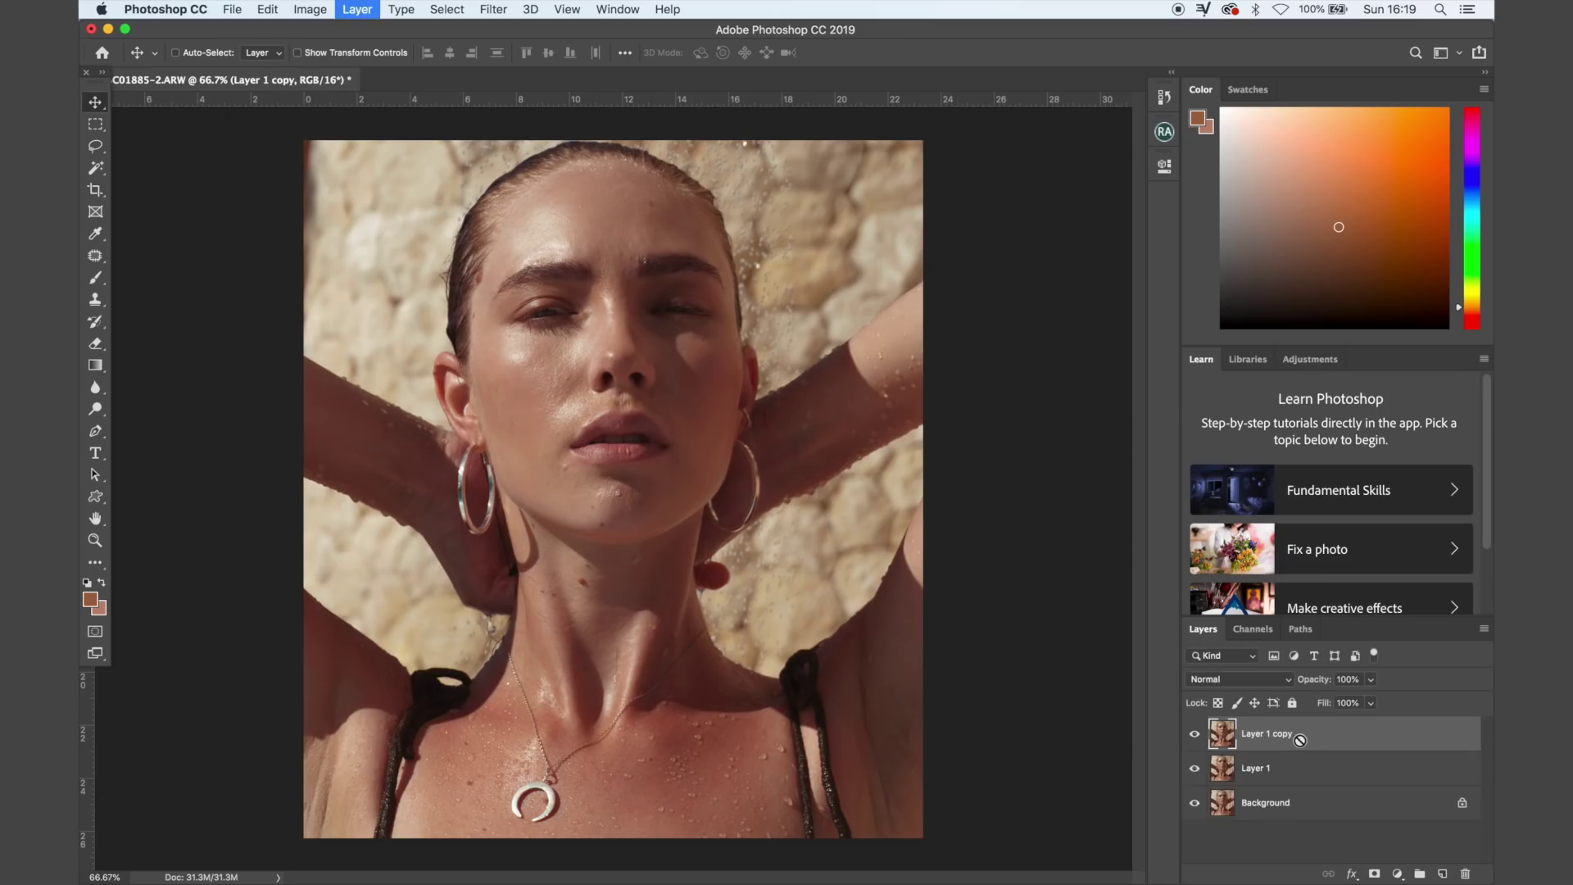
- Rename the lower duplicate layer as color and the upper duplicate as texture
{"action": "left_click", "coordinate": [1267, 772]}
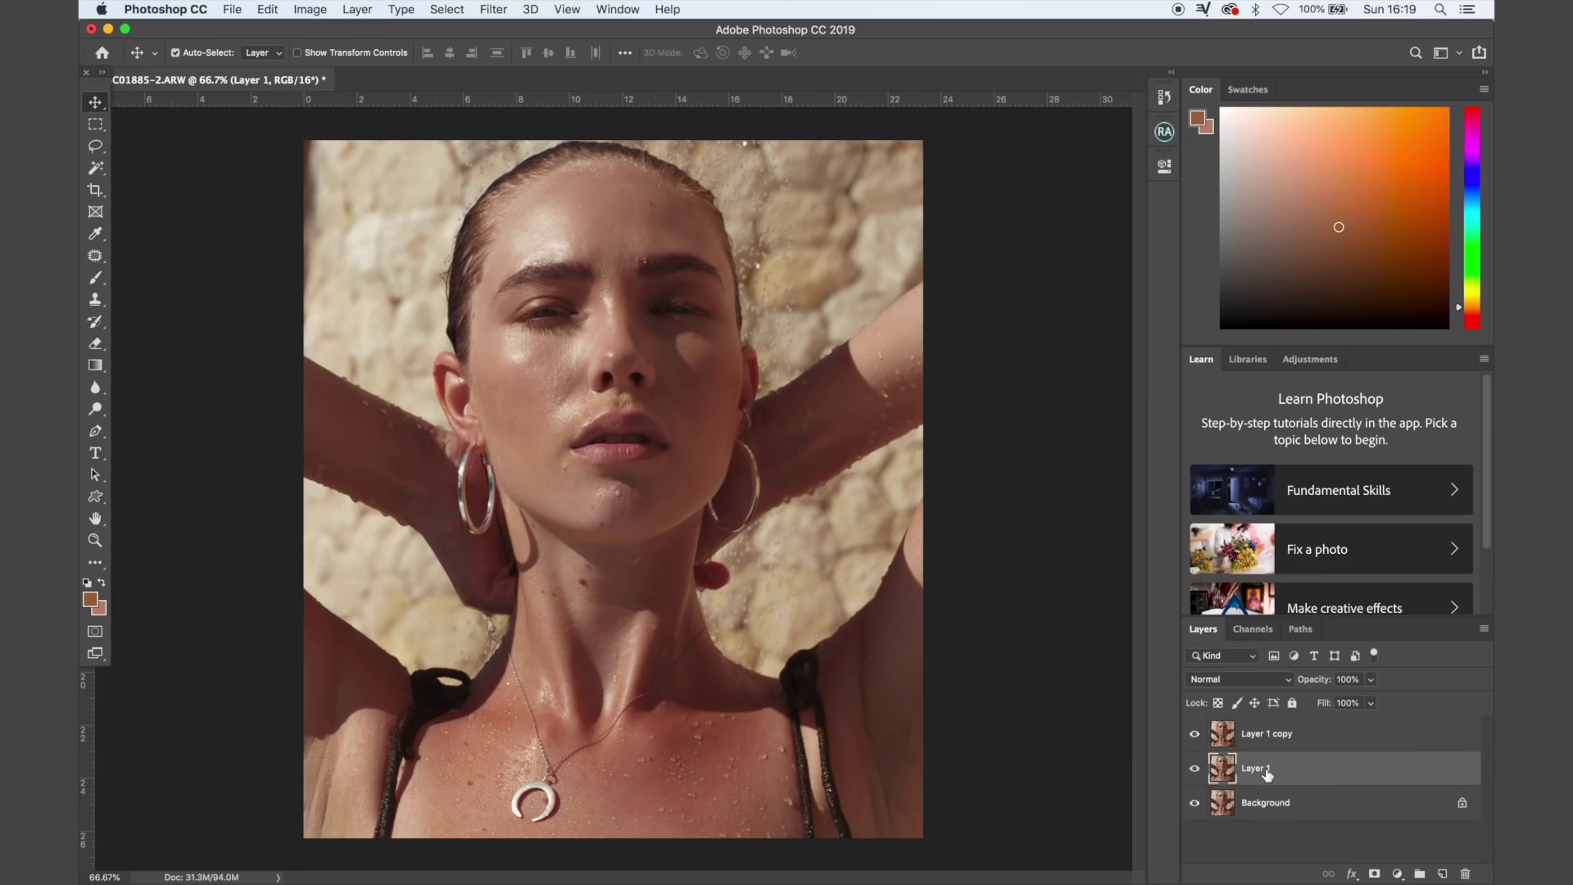
{"action": "double_click", "coordinate": [1267, 770]}
{"action": "type", "text": "color"}
{"action": "key", "text": "Return"}
{"action": "double_click", "coordinate": [1284, 734]}
{"action": "type", "text": "texture"}
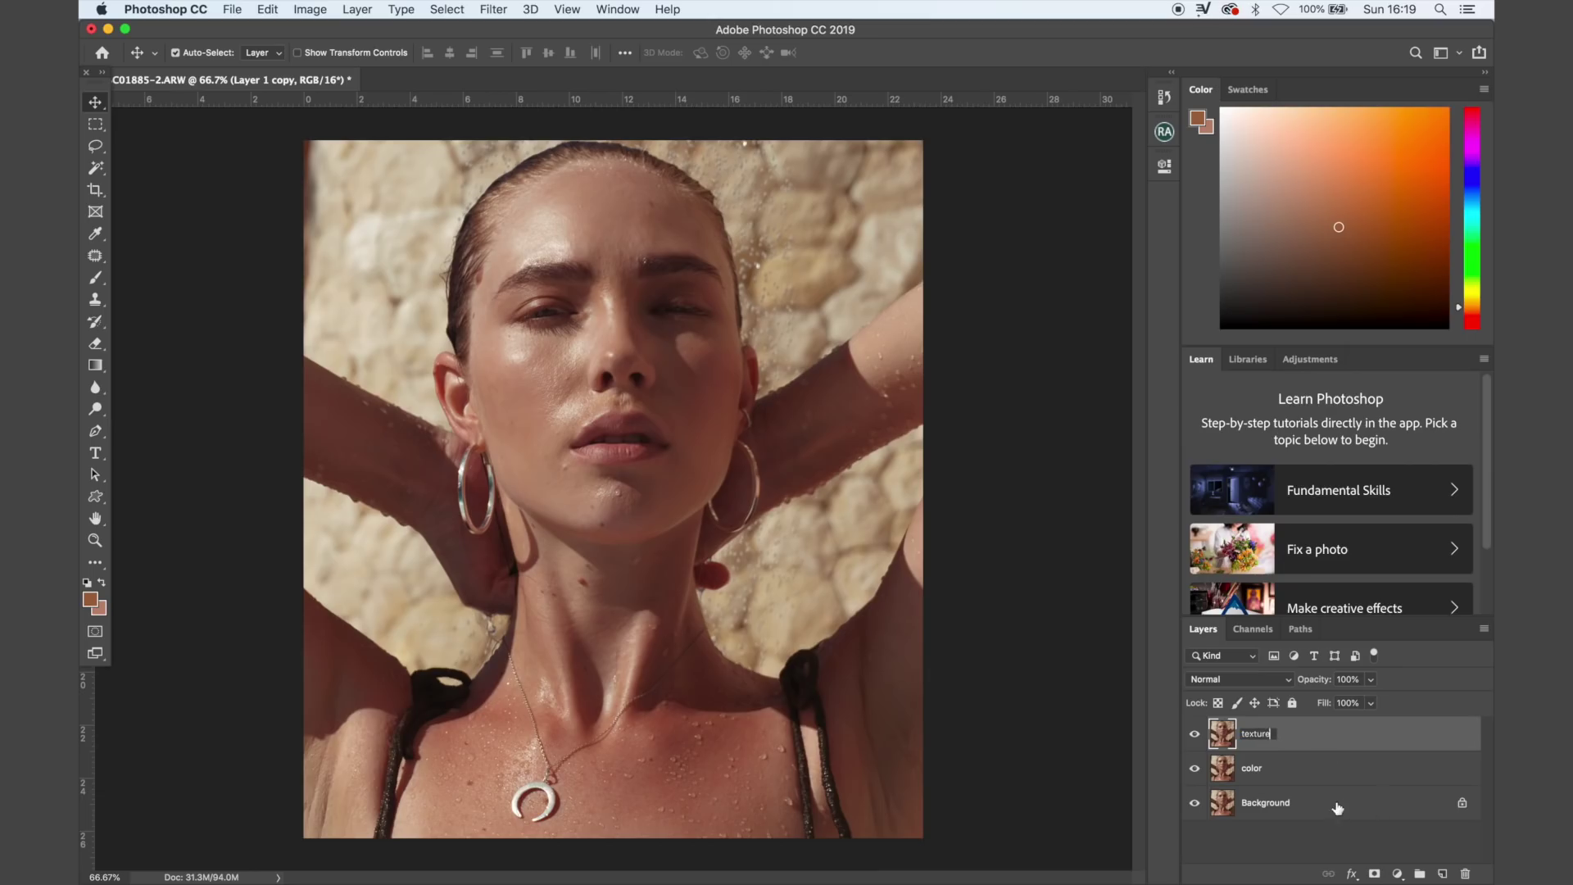
{"action": "key", "text": "Return"}
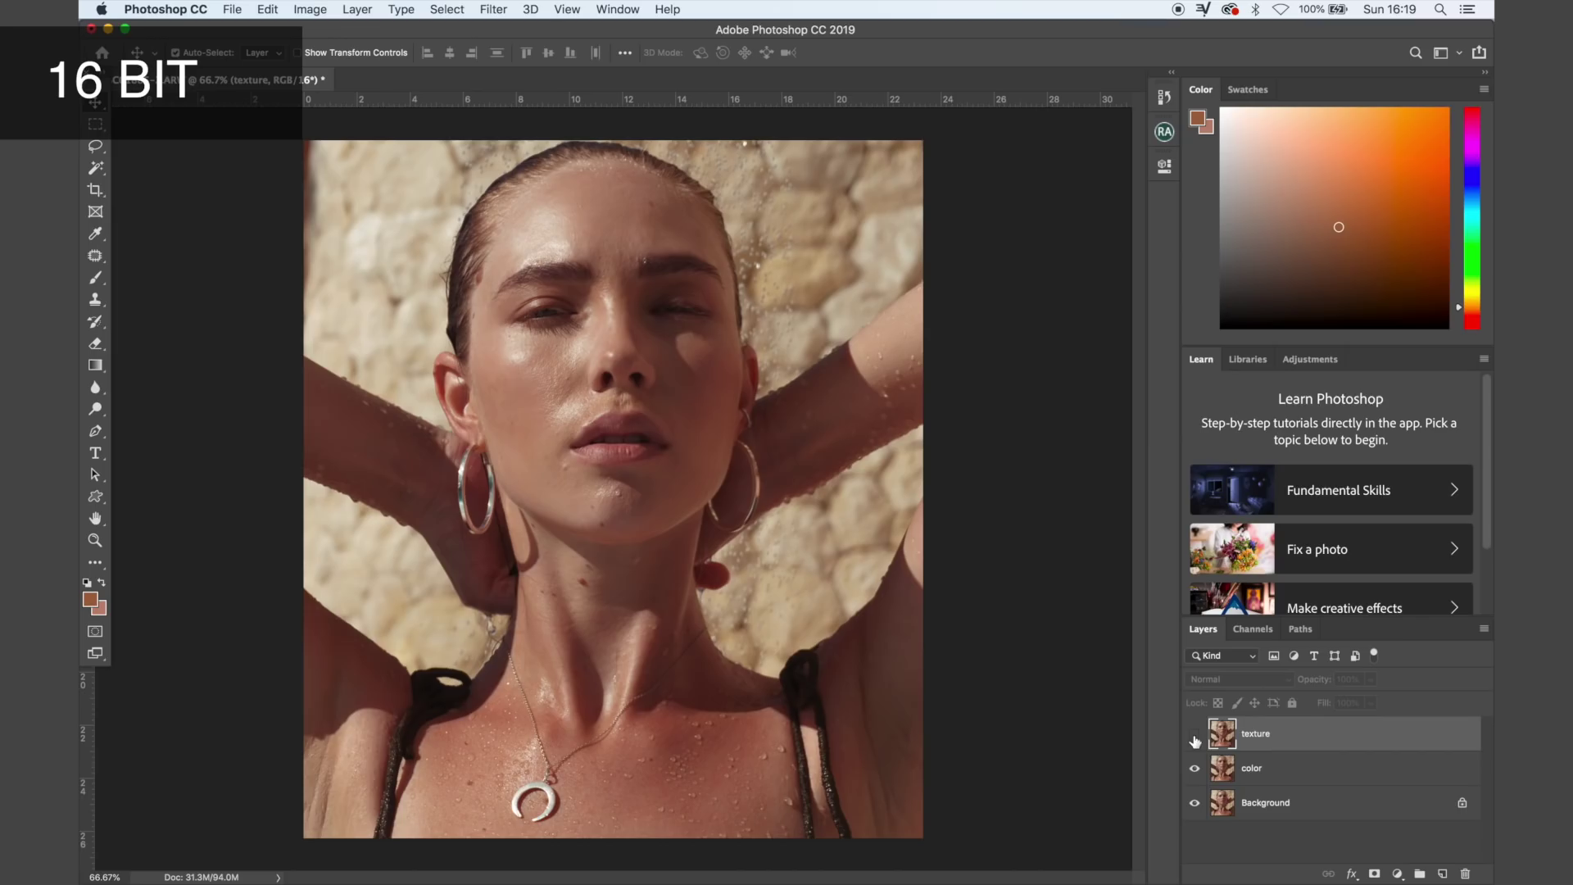
- Blur the color layer using Gaussian Blur with a radius of about 6.4 pixels
{"action": "left_click", "coordinate": [1270, 770]}
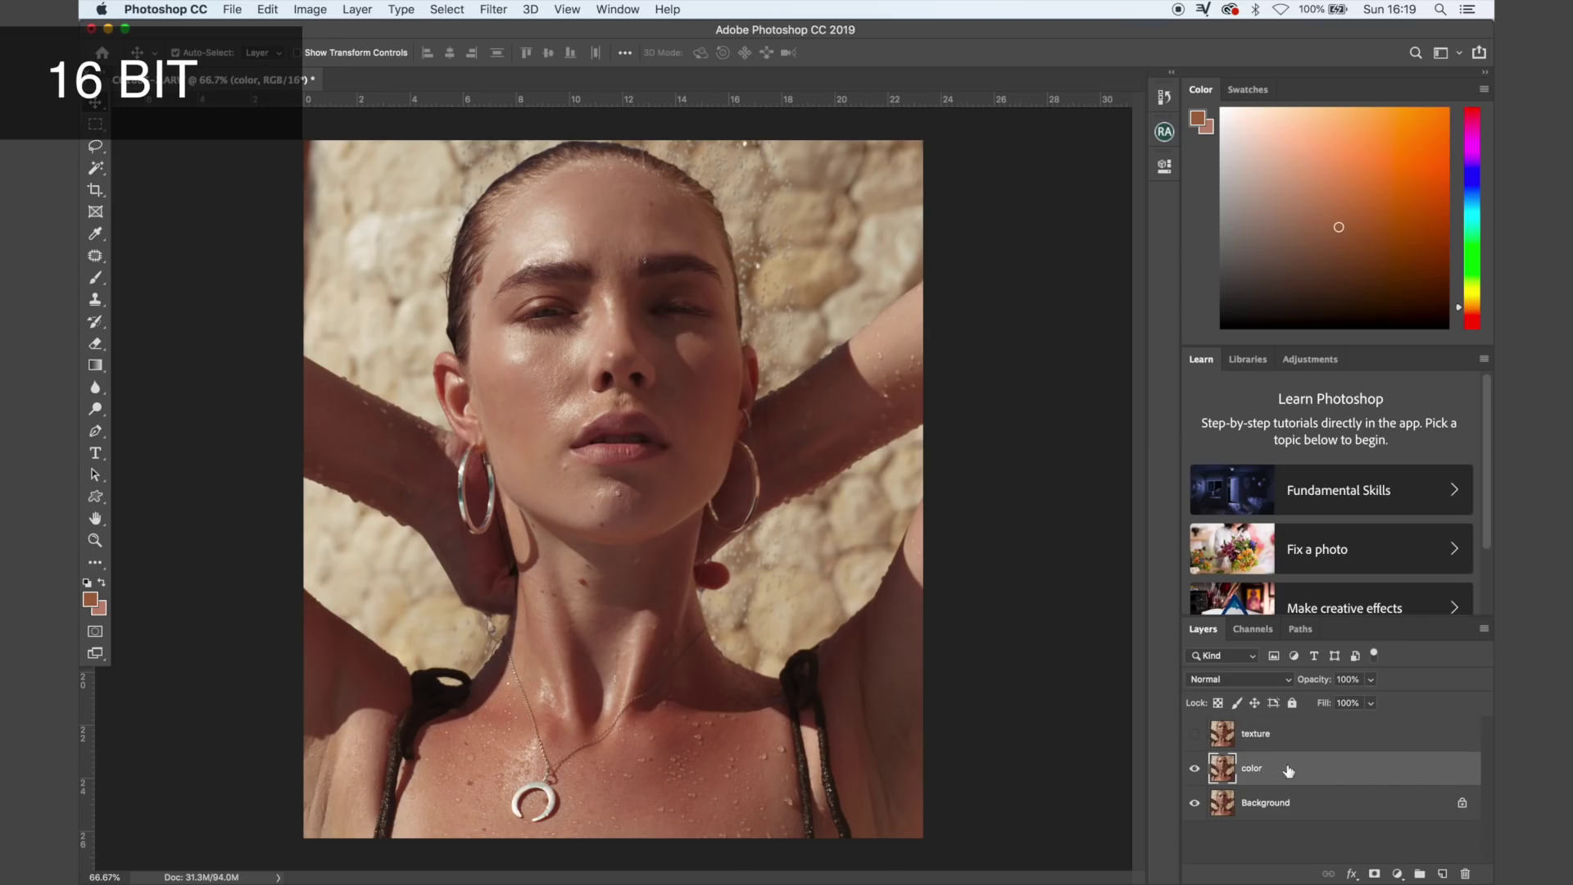
{"action": "left_click", "coordinate": [495, 9]}
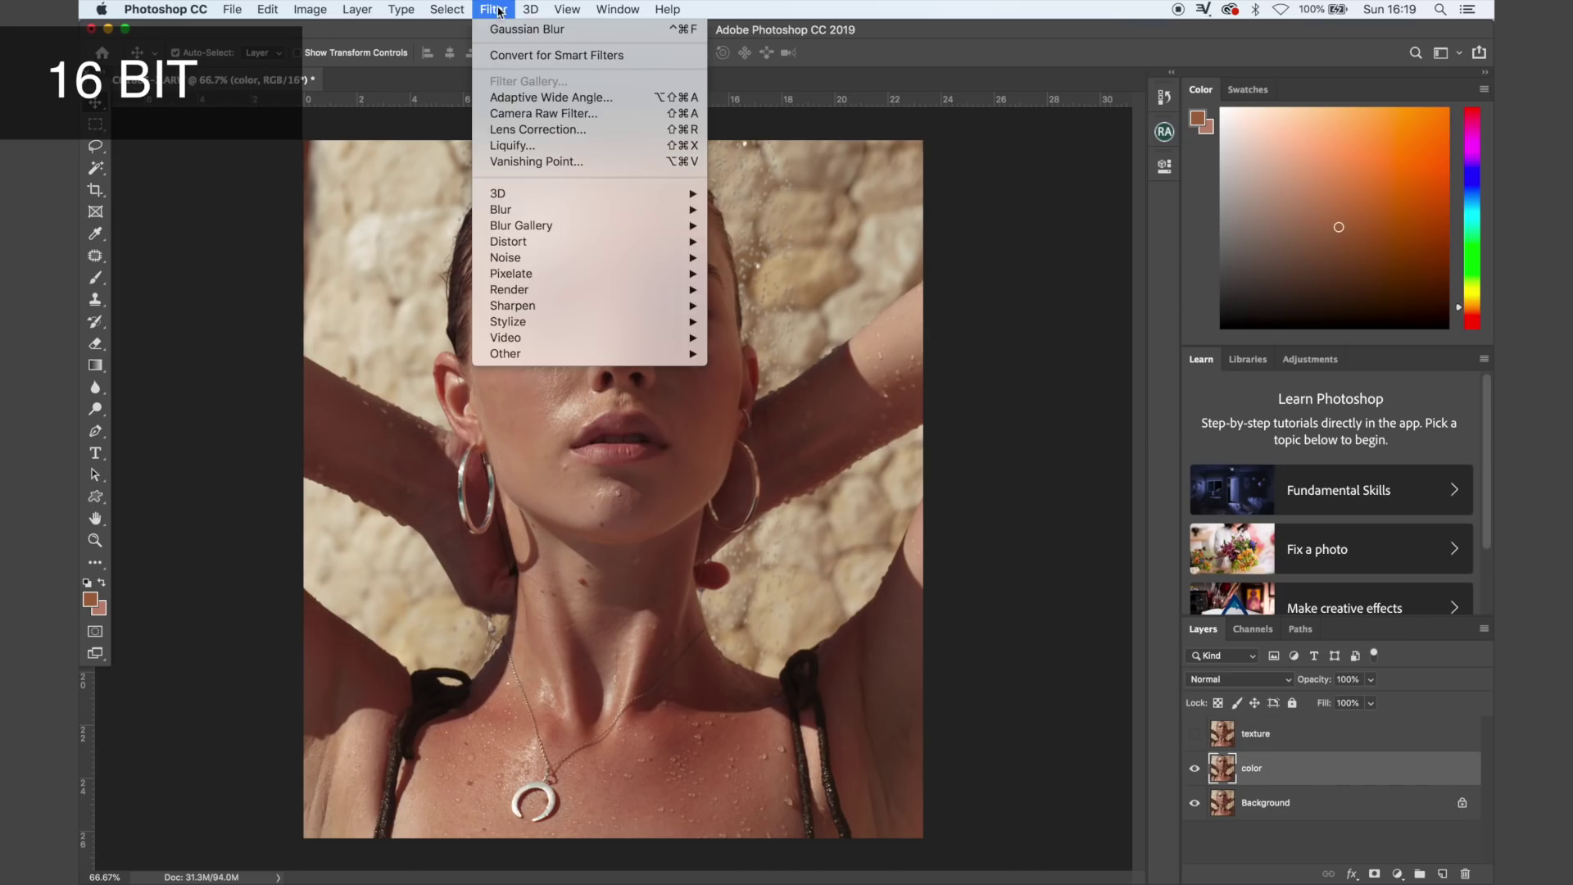
{"action": "mouse_move", "coordinate": [578, 210]}
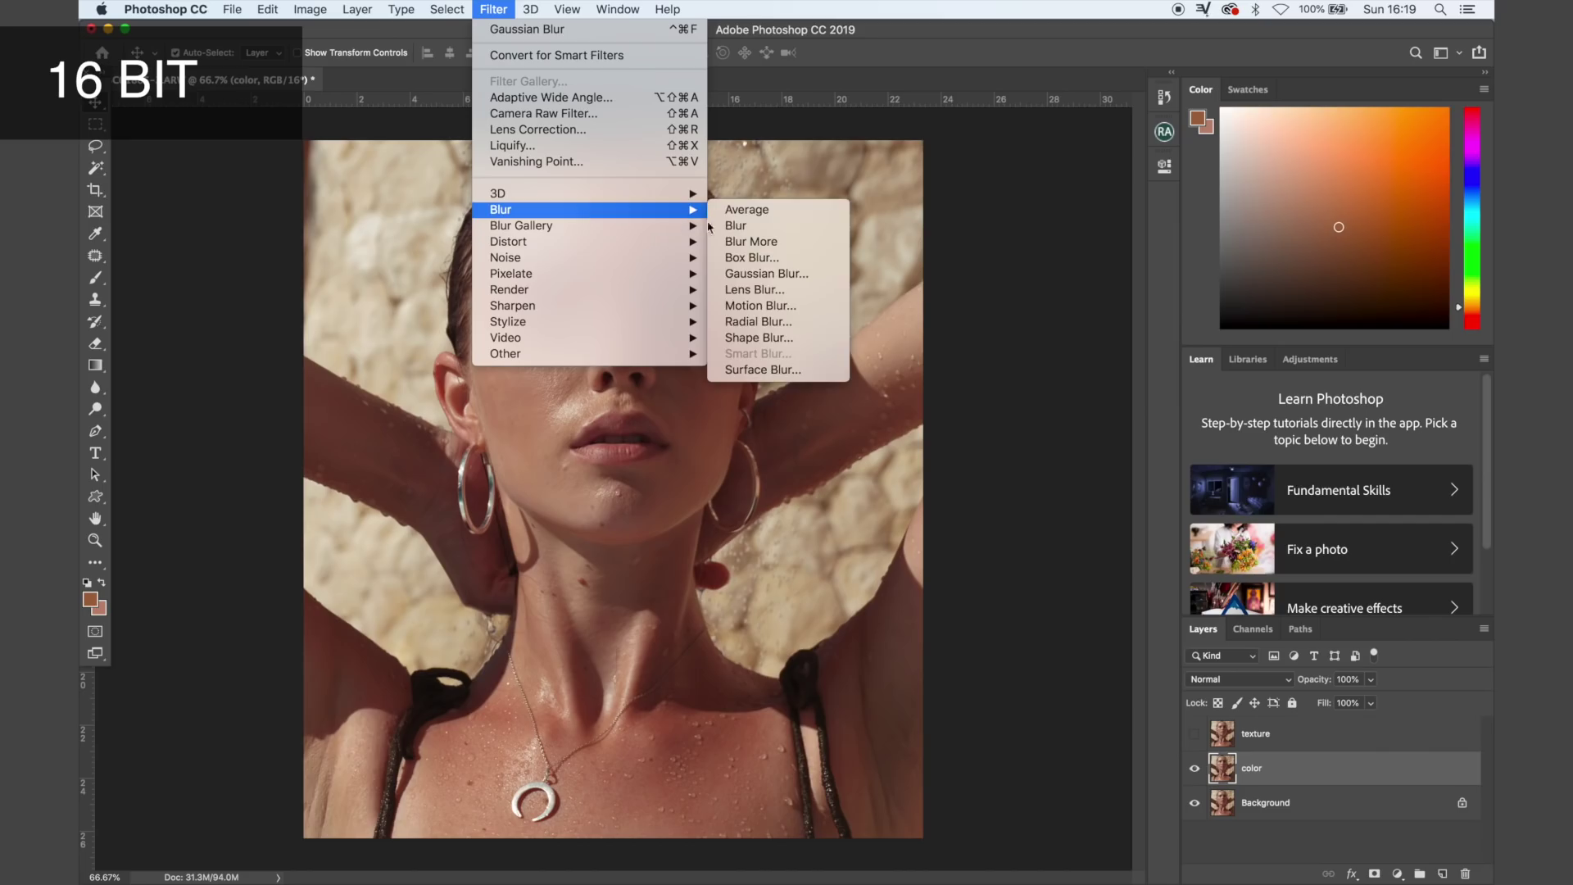
{"action": "left_click", "coordinate": [752, 274]}
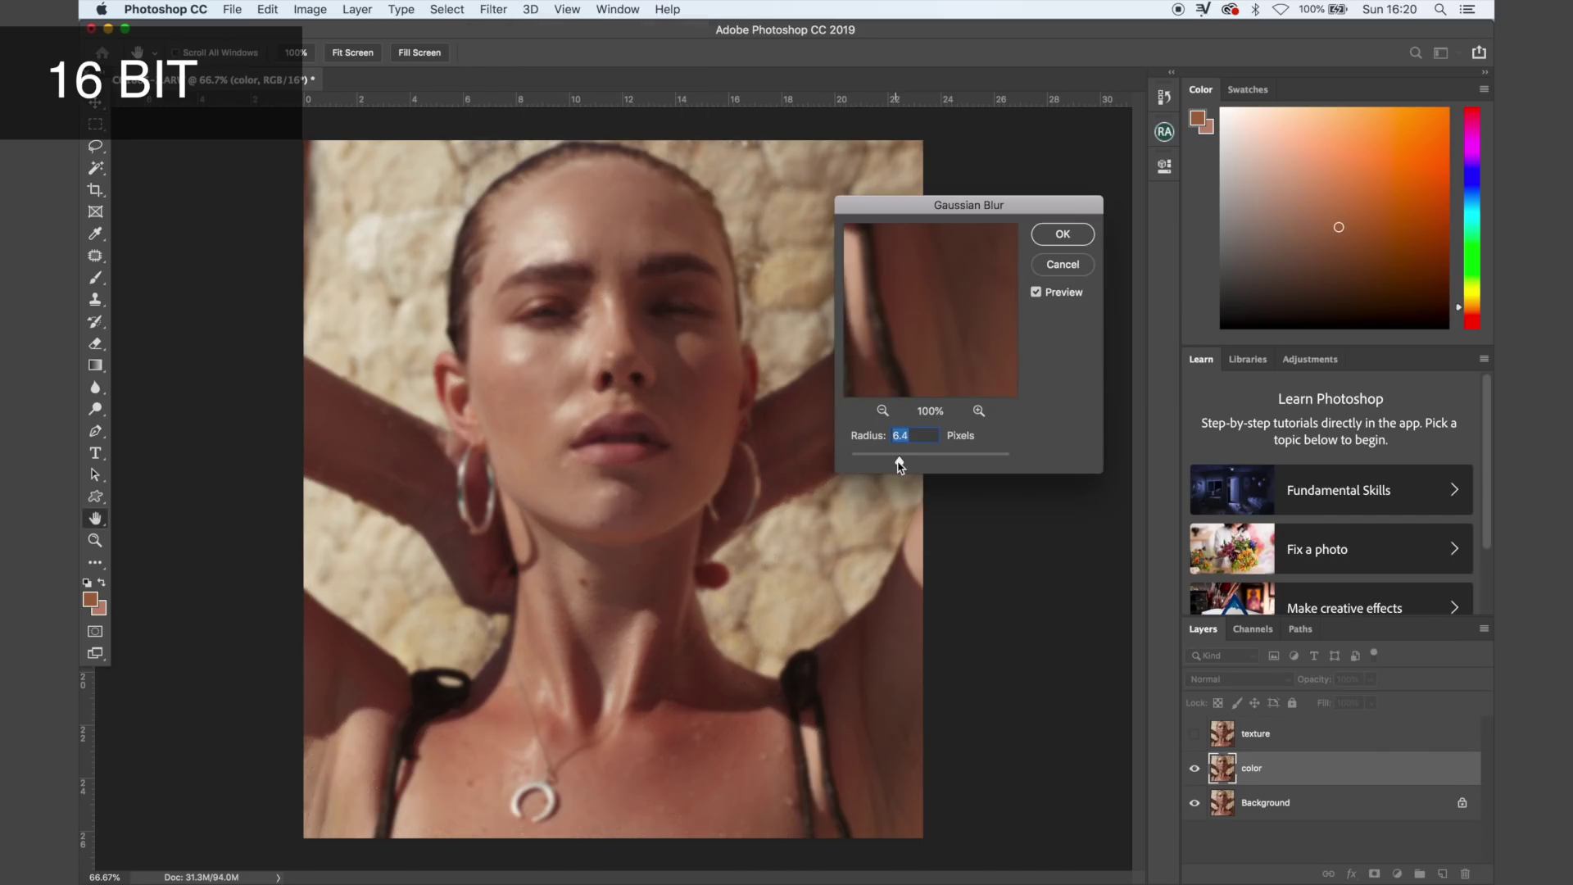
{"action": "left_click_drag", "start_coordinate": [899, 464], "coordinate": [901, 465]}
{"action": "left_click_drag", "start_coordinate": [909, 318], "coordinate": [902, 419]}
{"action": "left_click_drag", "start_coordinate": [915, 231], "coordinate": [889, 438]}
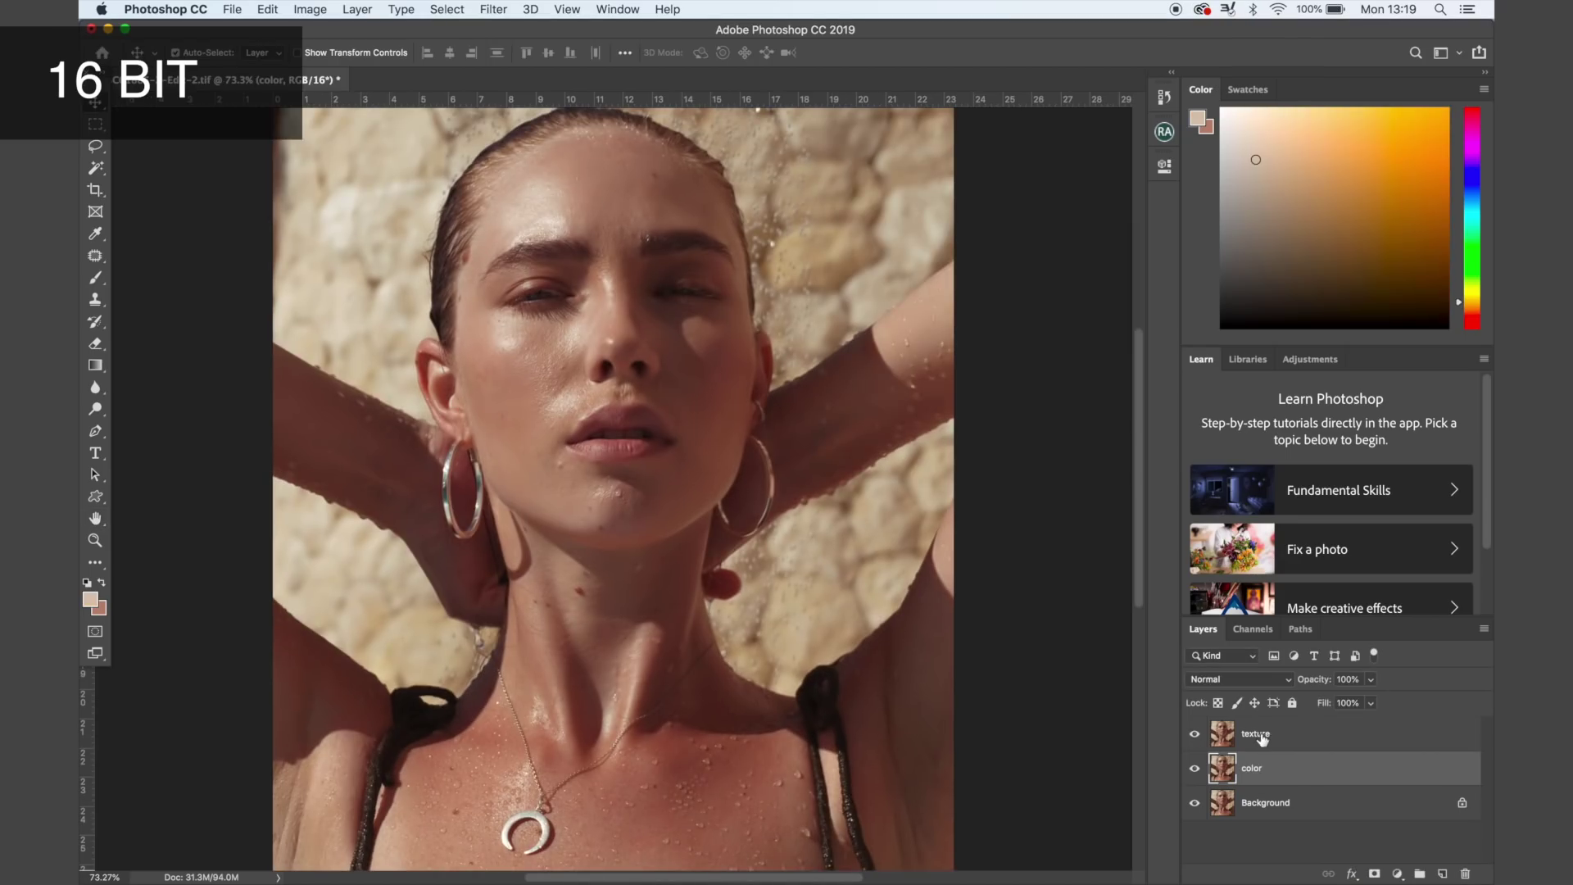
- Use Apply Image on the texture layer with the inverted color layer, Add, scale 2, offset 0, and set its blend mode to Linear Light
{"action": "left_click", "coordinate": [1260, 740]}
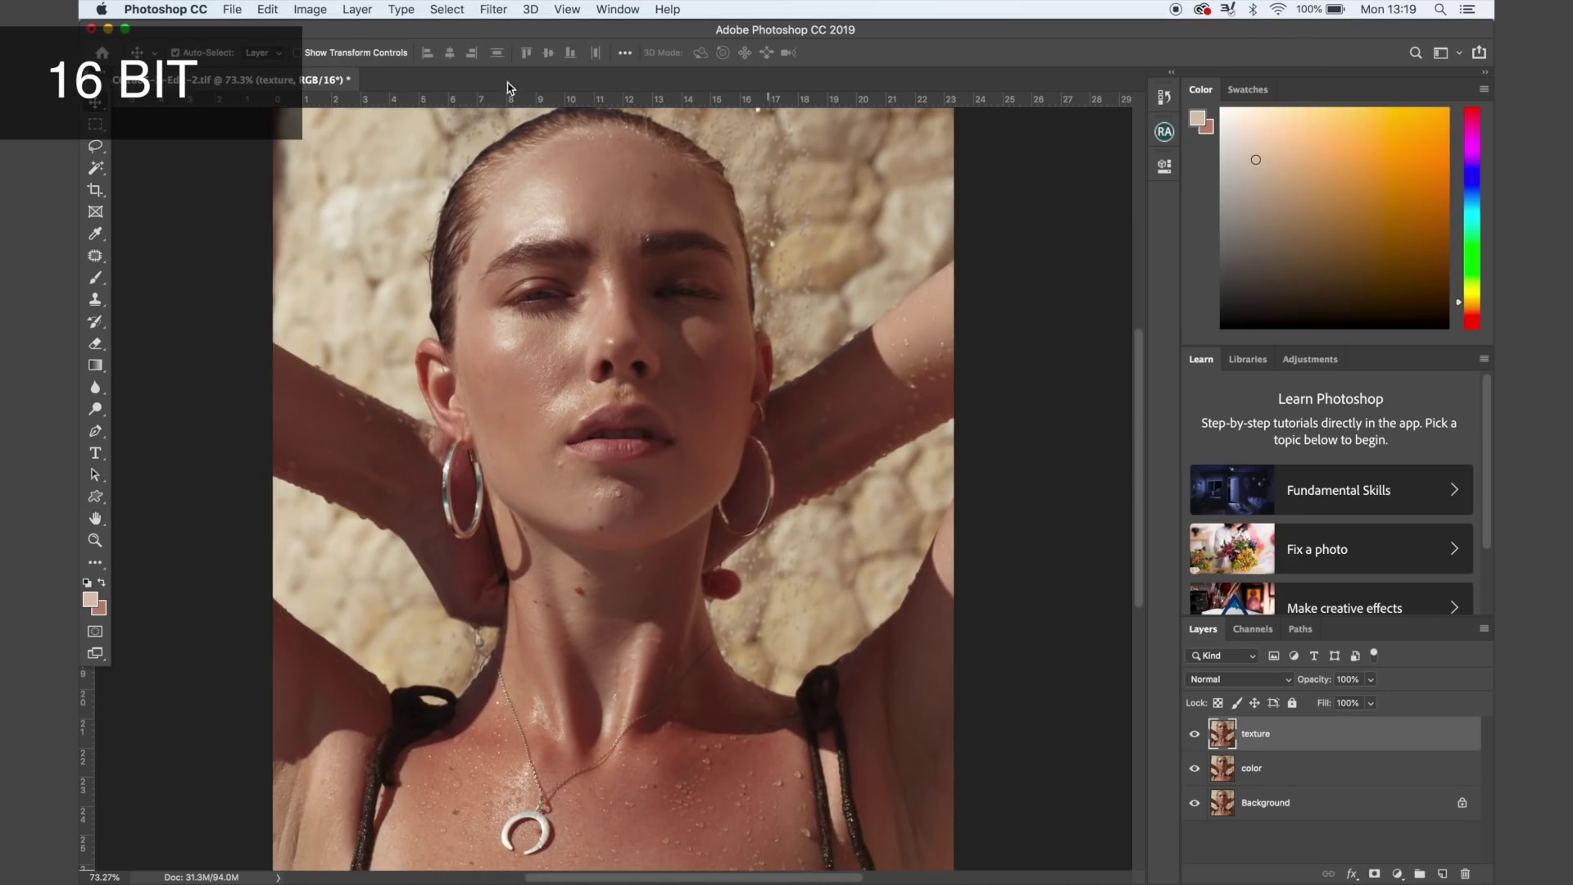
{"action": "left_click", "coordinate": [319, 11]}
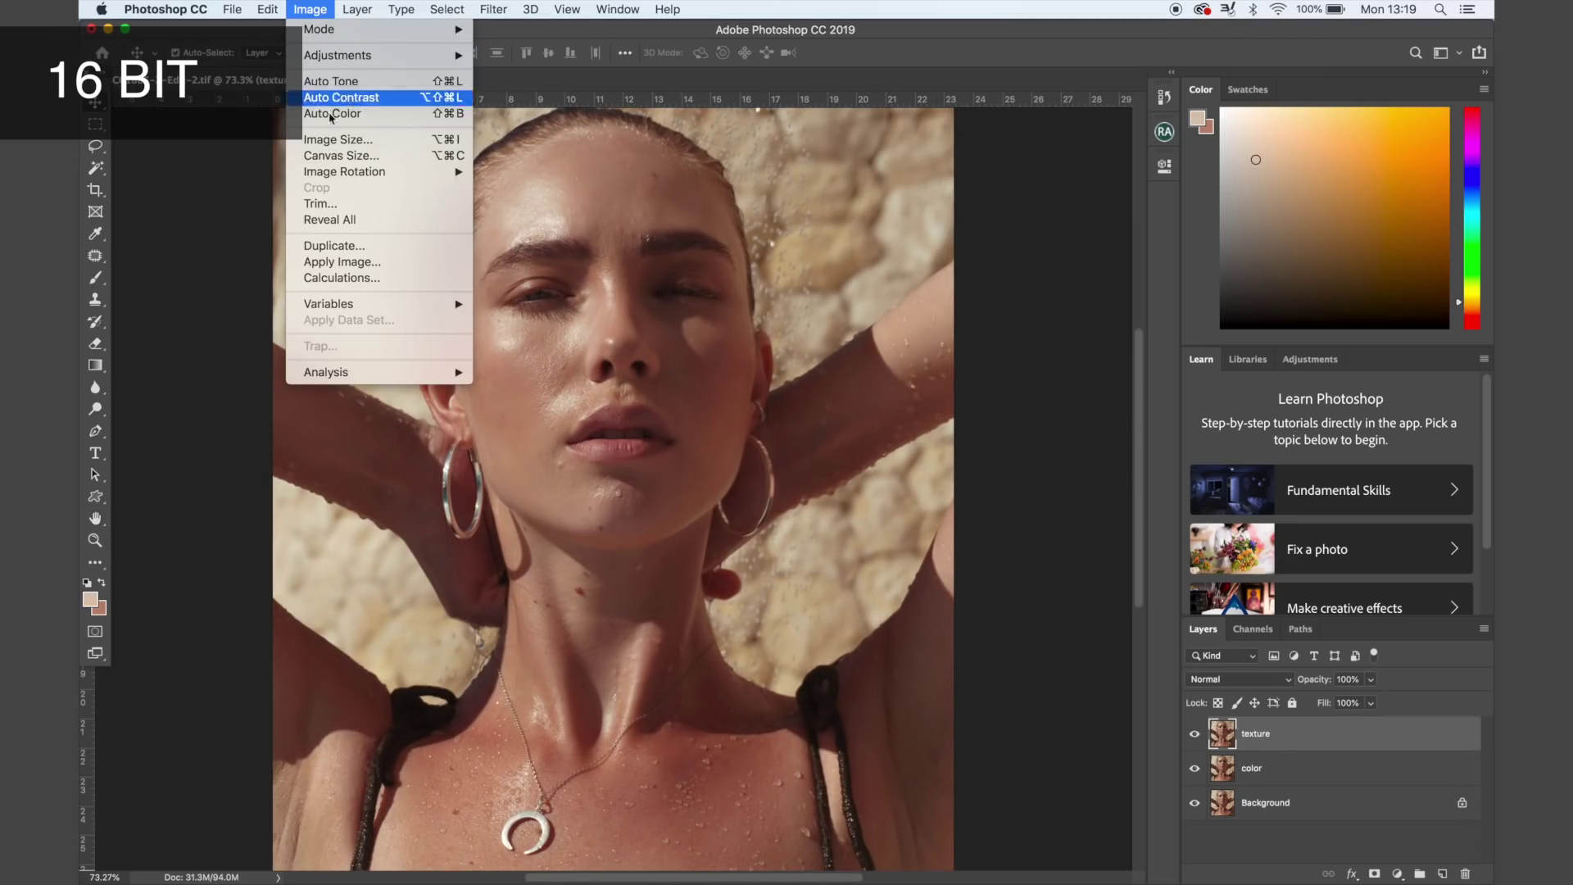
{"action": "left_click", "coordinate": [336, 264]}
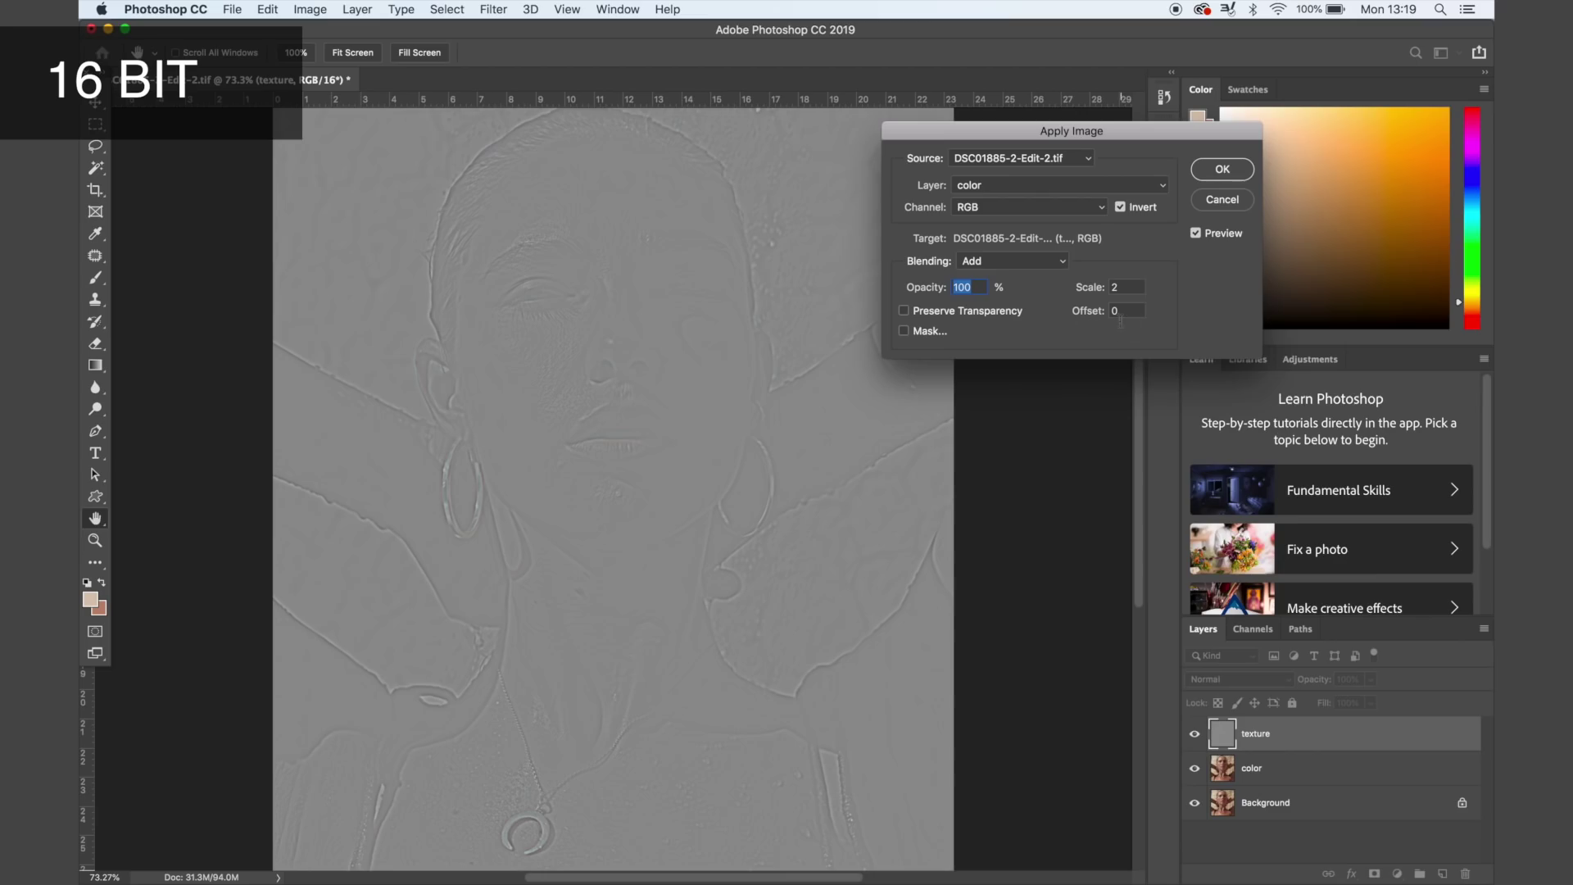
{"action": "left_click", "coordinate": [1223, 169]}
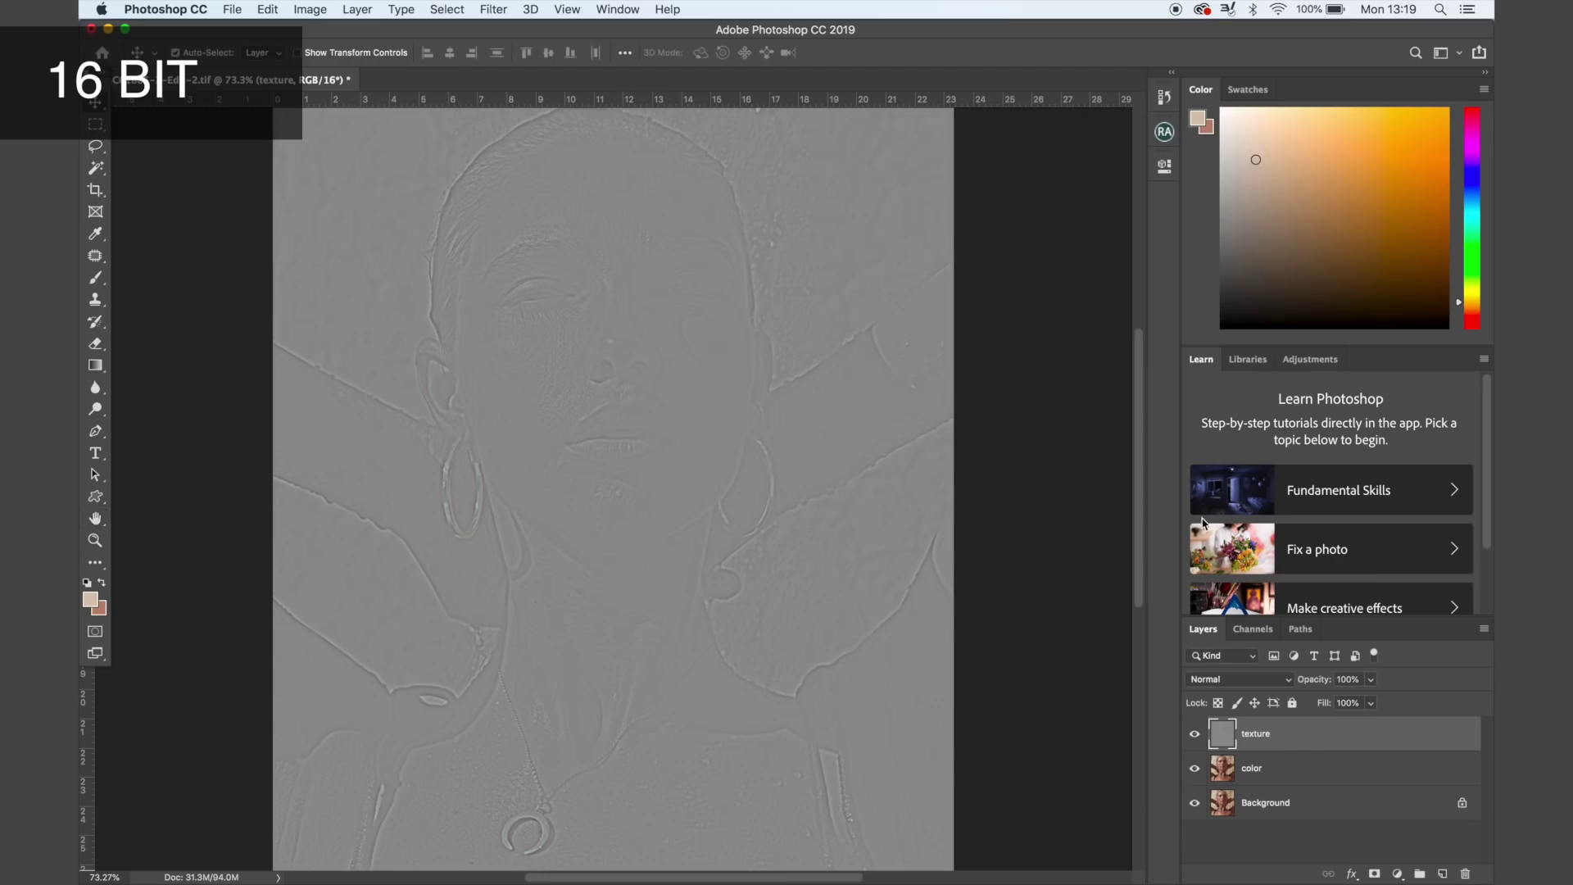
{"action": "left_click", "coordinate": [1225, 679]}
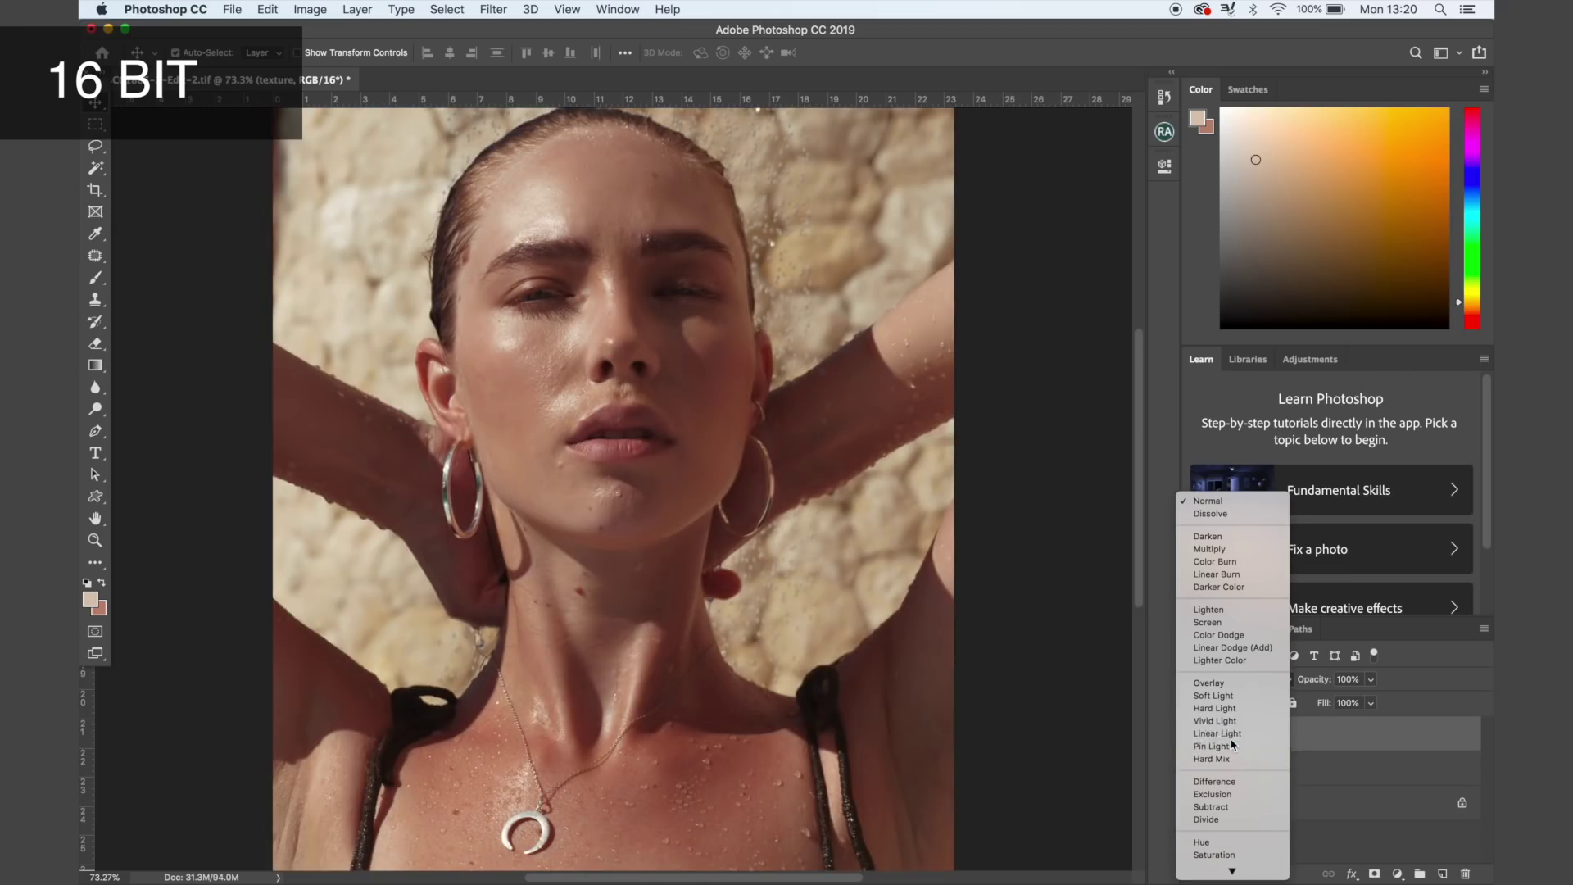
{"action": "left_click", "coordinate": [1232, 735]}
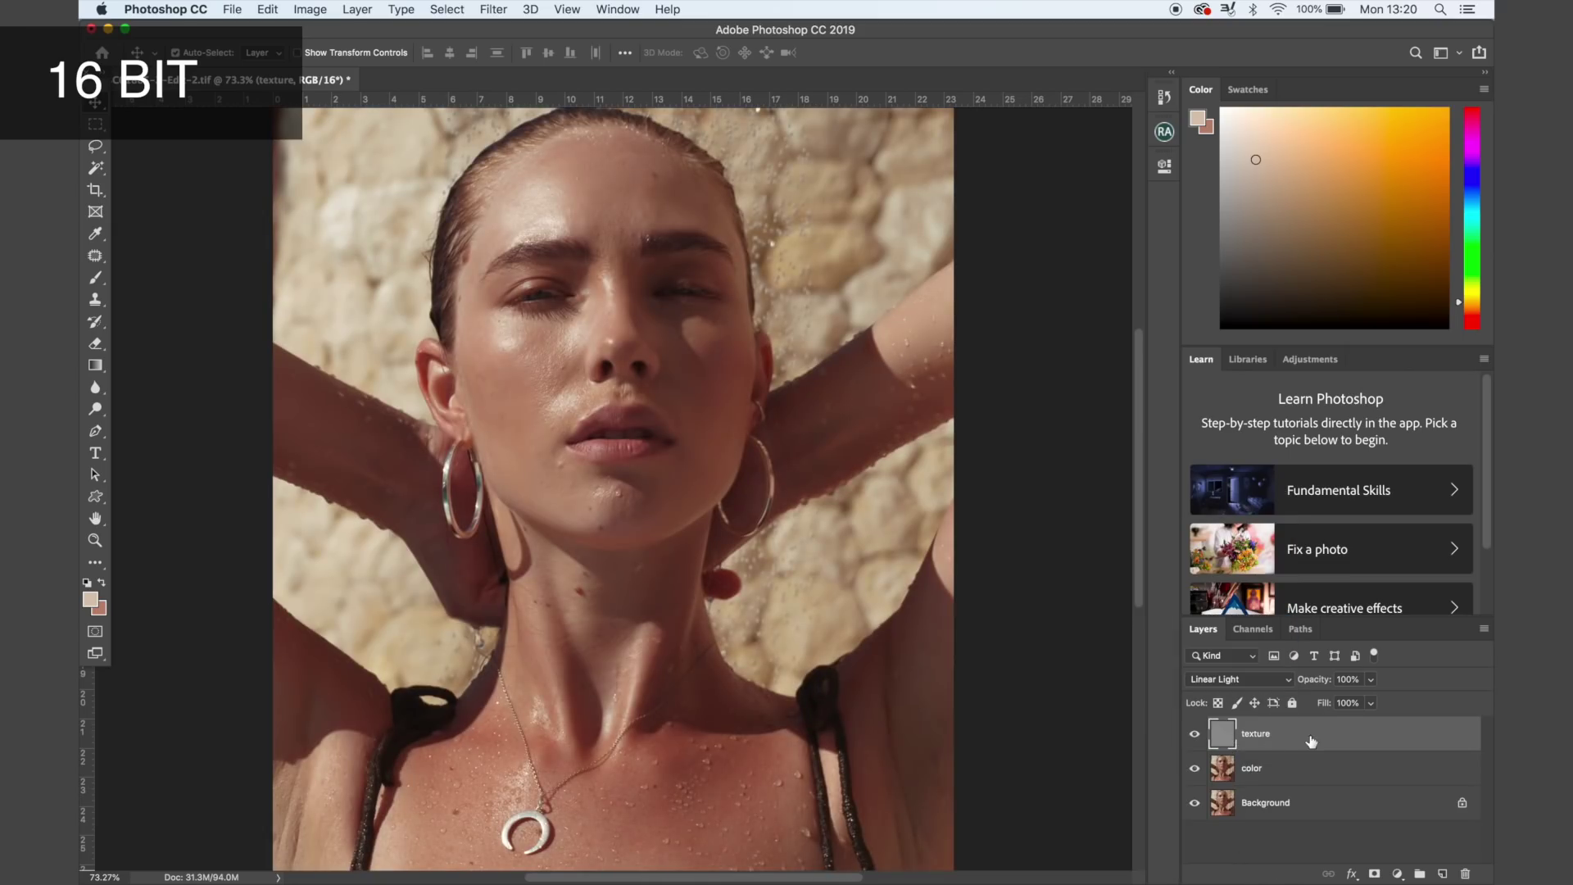
- Group the texture and color layers and toggle the group's visibility to compare before and after
{"action": "left_click", "coordinate": [1315, 774], "text": "shift"}
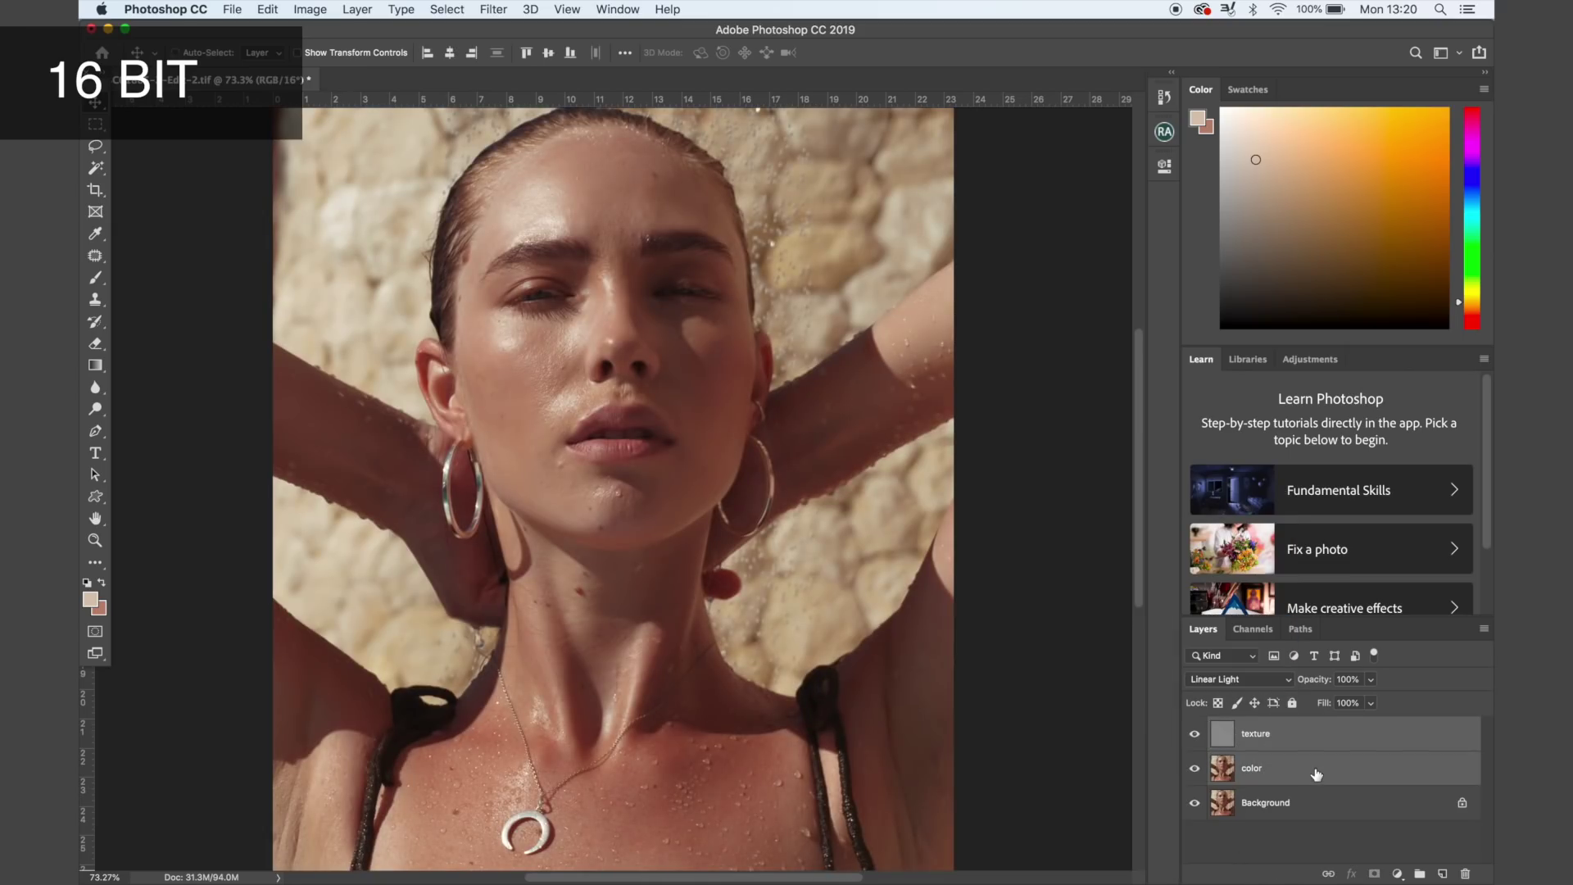
{"action": "key", "text": "ctrl+g"}
{"action": "left_click", "coordinate": [1196, 728]}
{"action": "left_click", "coordinate": [1196, 728]}
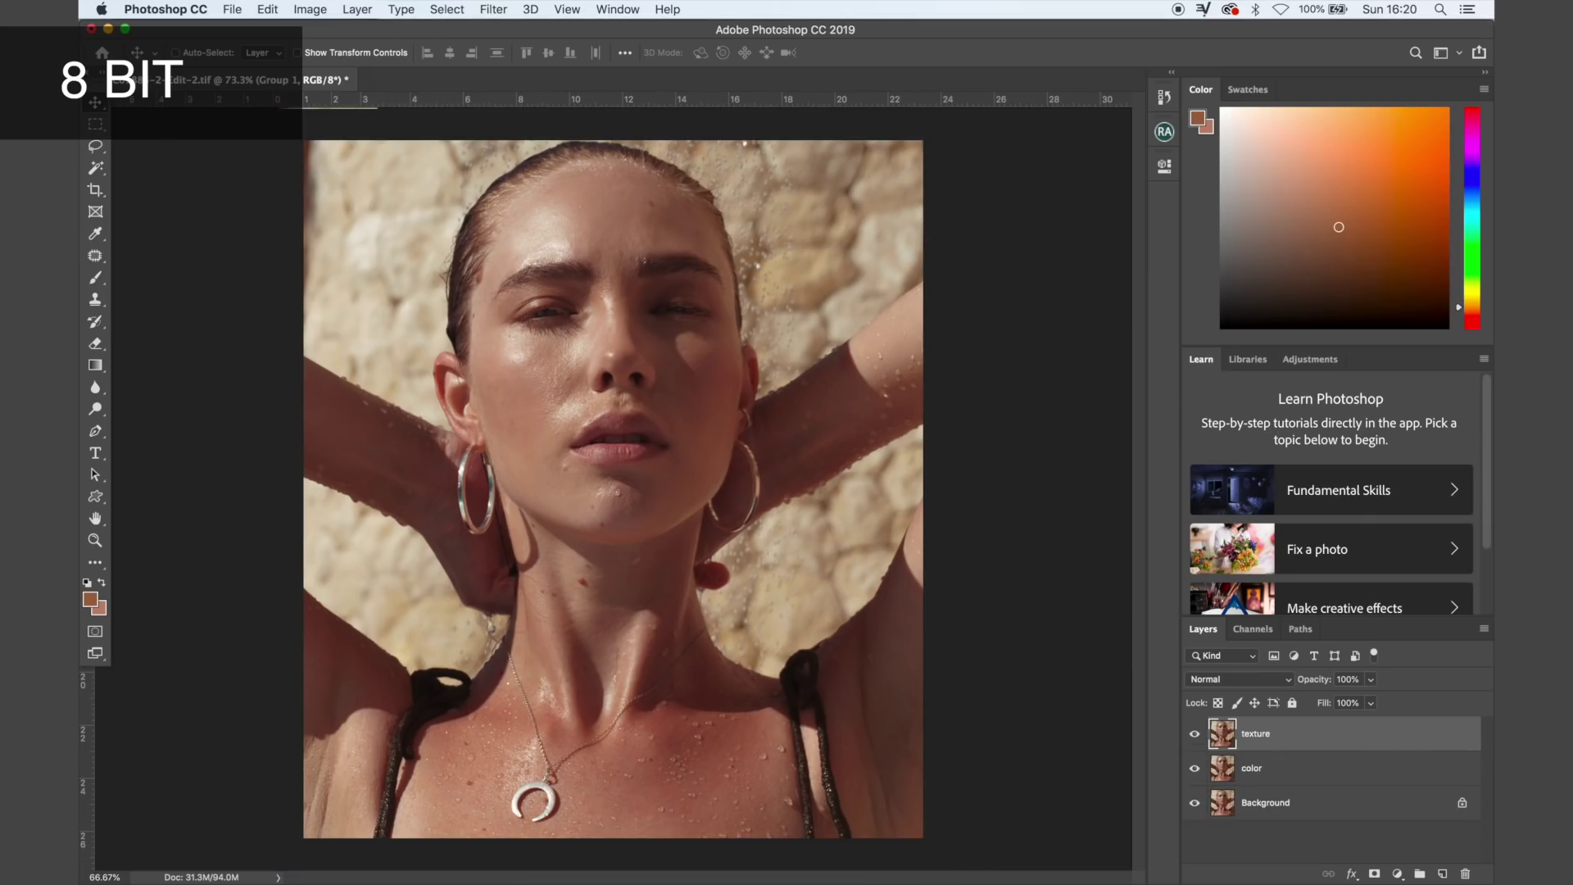
- Start Apply Image on the texture layer of the 8-bit version and choose color as the source layer
{"action": "left_click", "coordinate": [314, 10]}
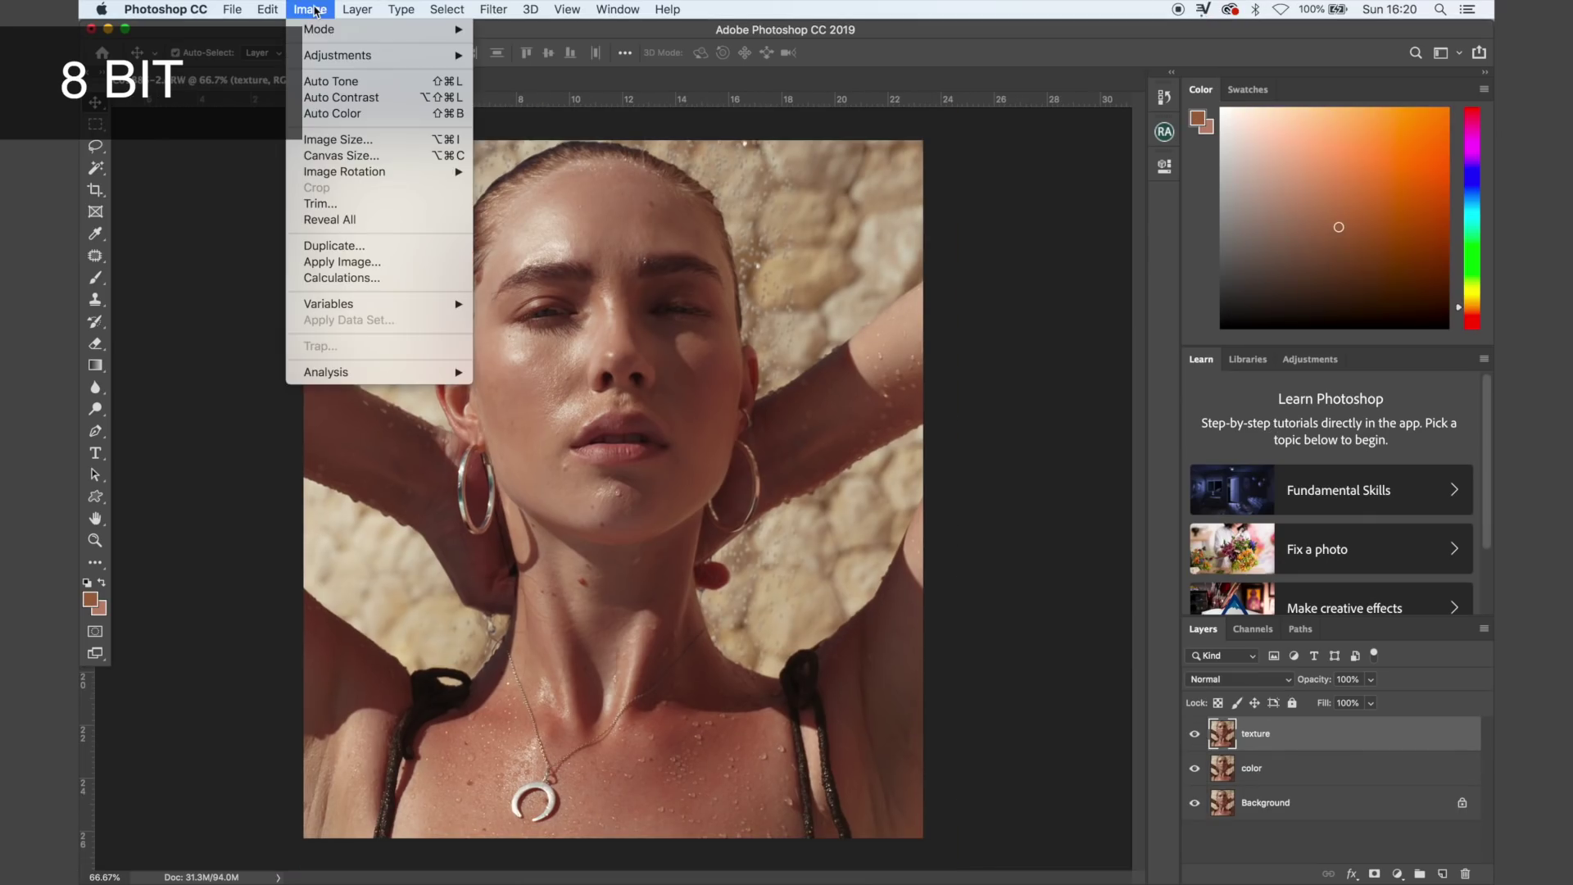
{"action": "left_click", "coordinate": [369, 263]}
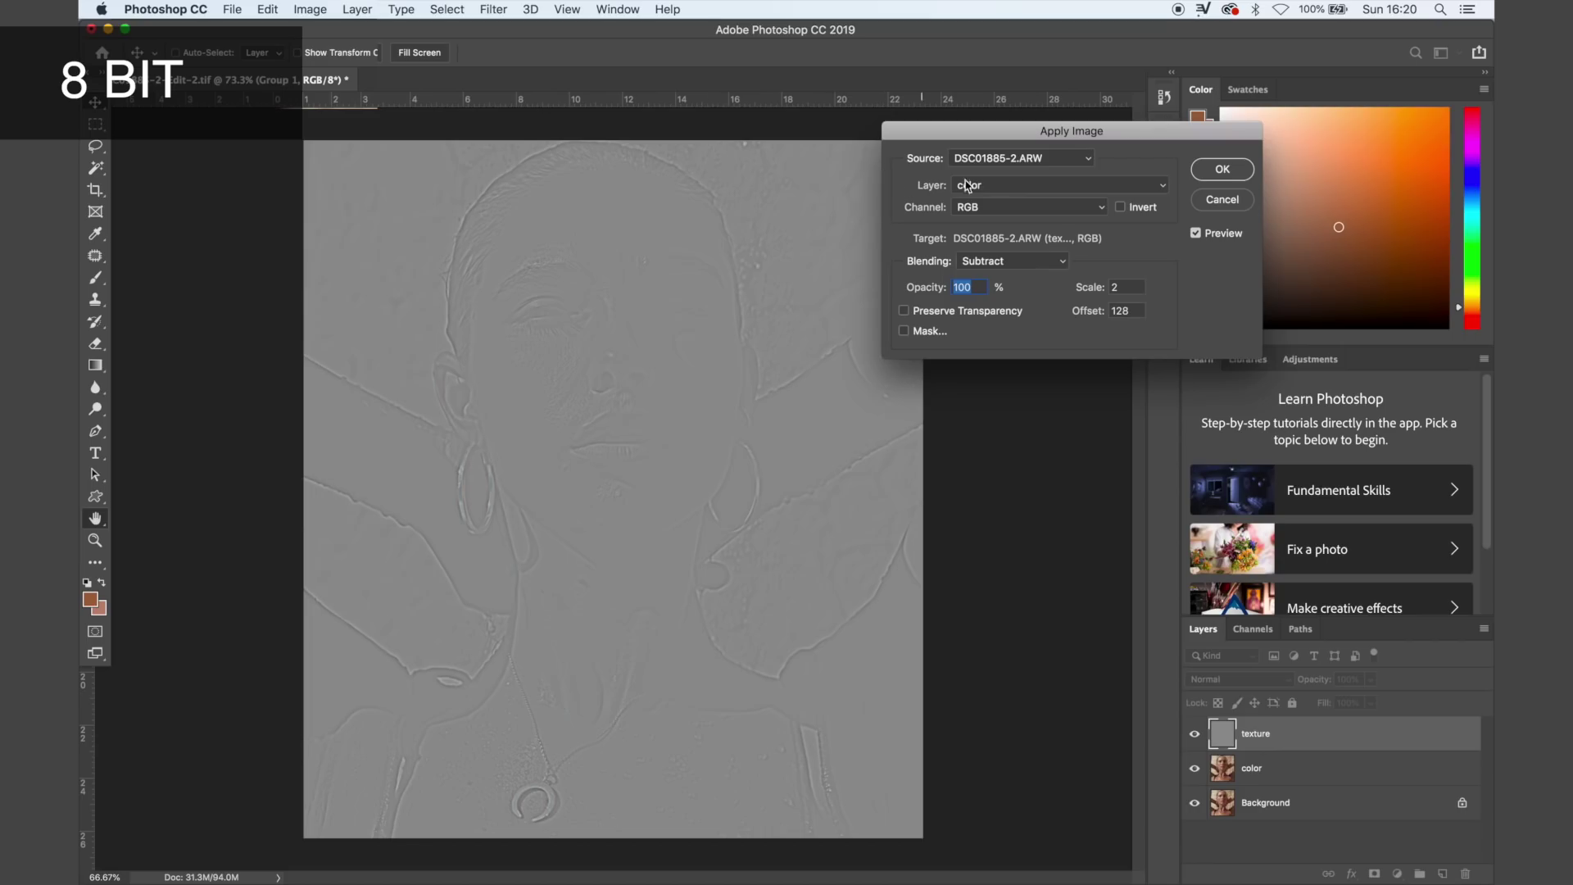
{"action": "left_click", "coordinate": [984, 186]}
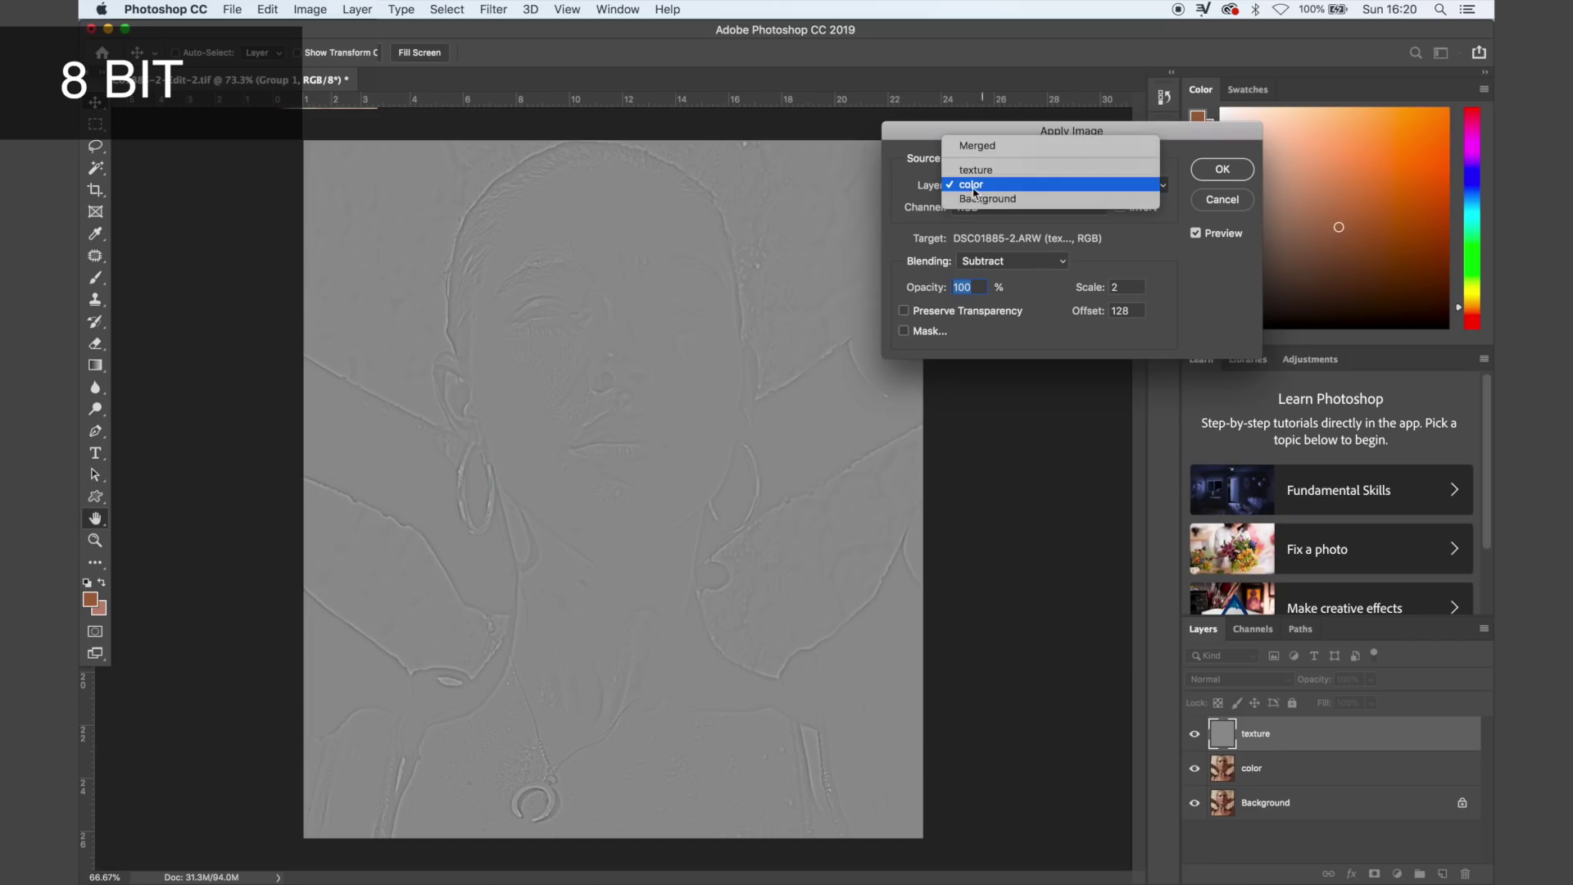
{"action": "left_click", "coordinate": [979, 171]}
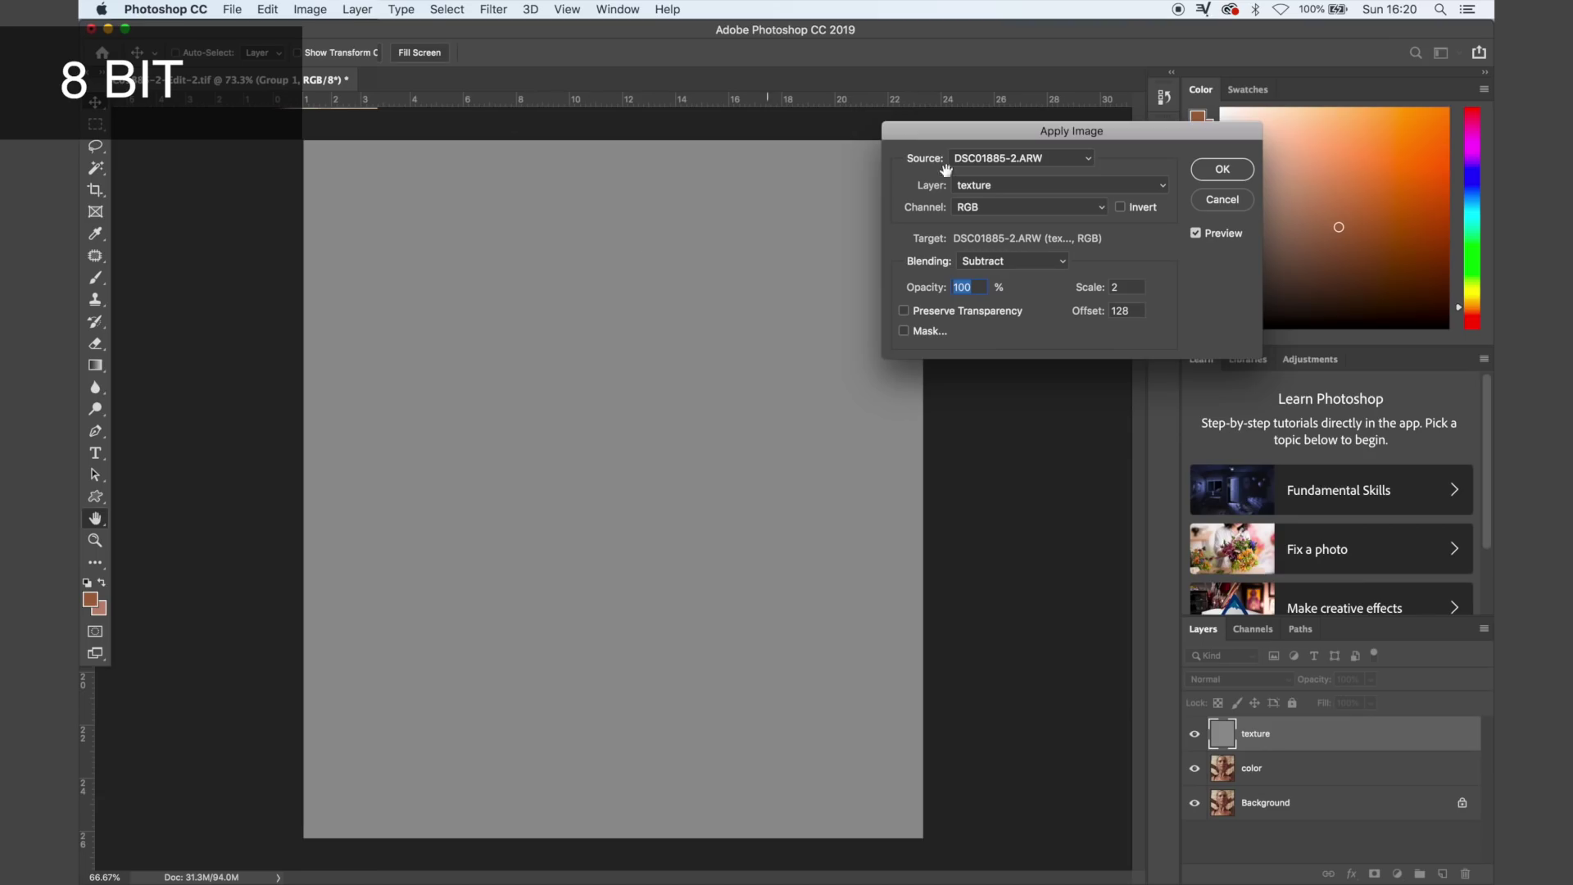
{"action": "left_click", "coordinate": [976, 187]}
{"action": "left_click", "coordinate": [980, 201]}
- Examine the extracted skin detail around the eye, nose and lips in the Apply Image preview
{"action": "left_click", "coordinate": [615, 366], "text": "super"}
{"action": "left_click", "coordinate": [615, 366], "text": "super"}
{"action": "left_click", "coordinate": [615, 366], "text": "super"}
{"action": "scroll", "coordinate": [614, 365], "scroll_direction": "up", "scroll_amount": 3}
{"action": "scroll", "coordinate": [614, 366], "scroll_direction": "up", "scroll_amount": 5}
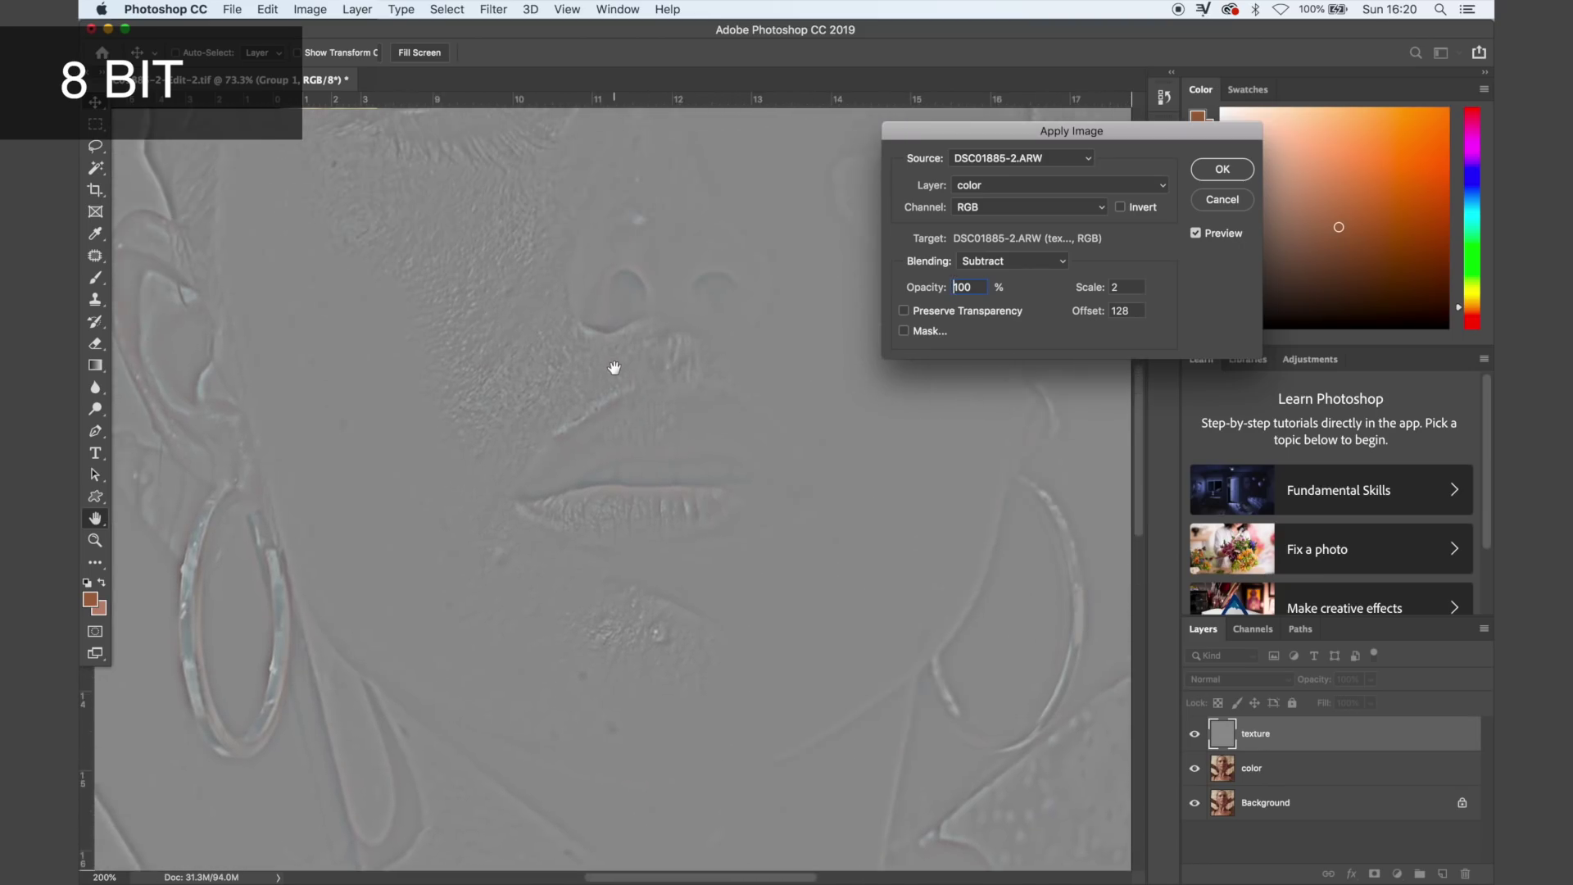
{"action": "scroll", "coordinate": [614, 367], "scroll_direction": "up", "scroll_amount": 3}
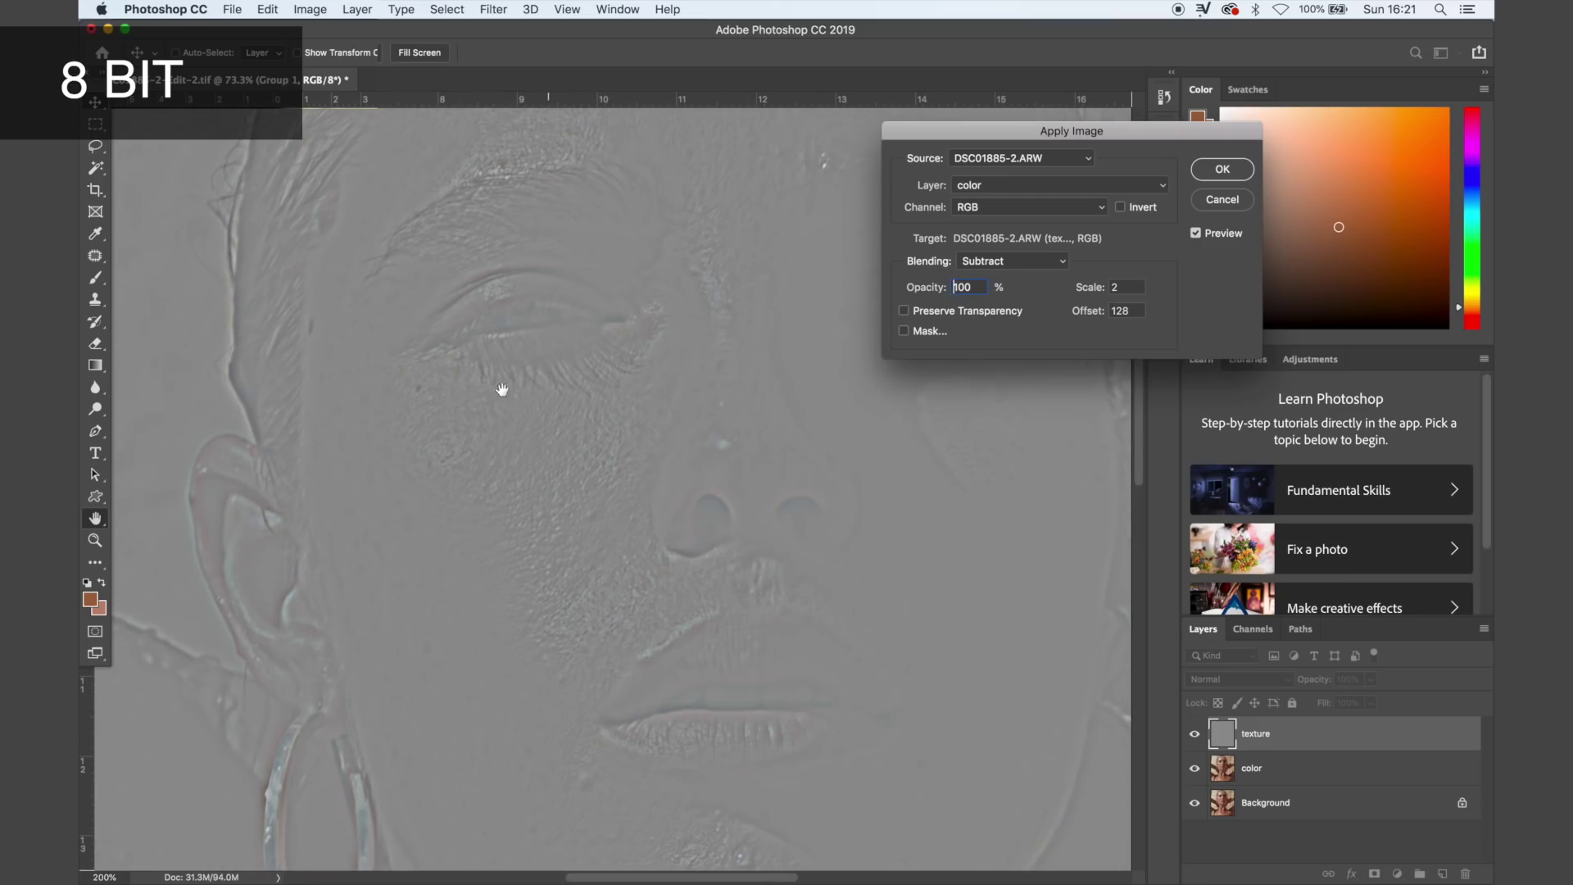
{"action": "left_click", "coordinate": [636, 357], "text": "alt+super"}
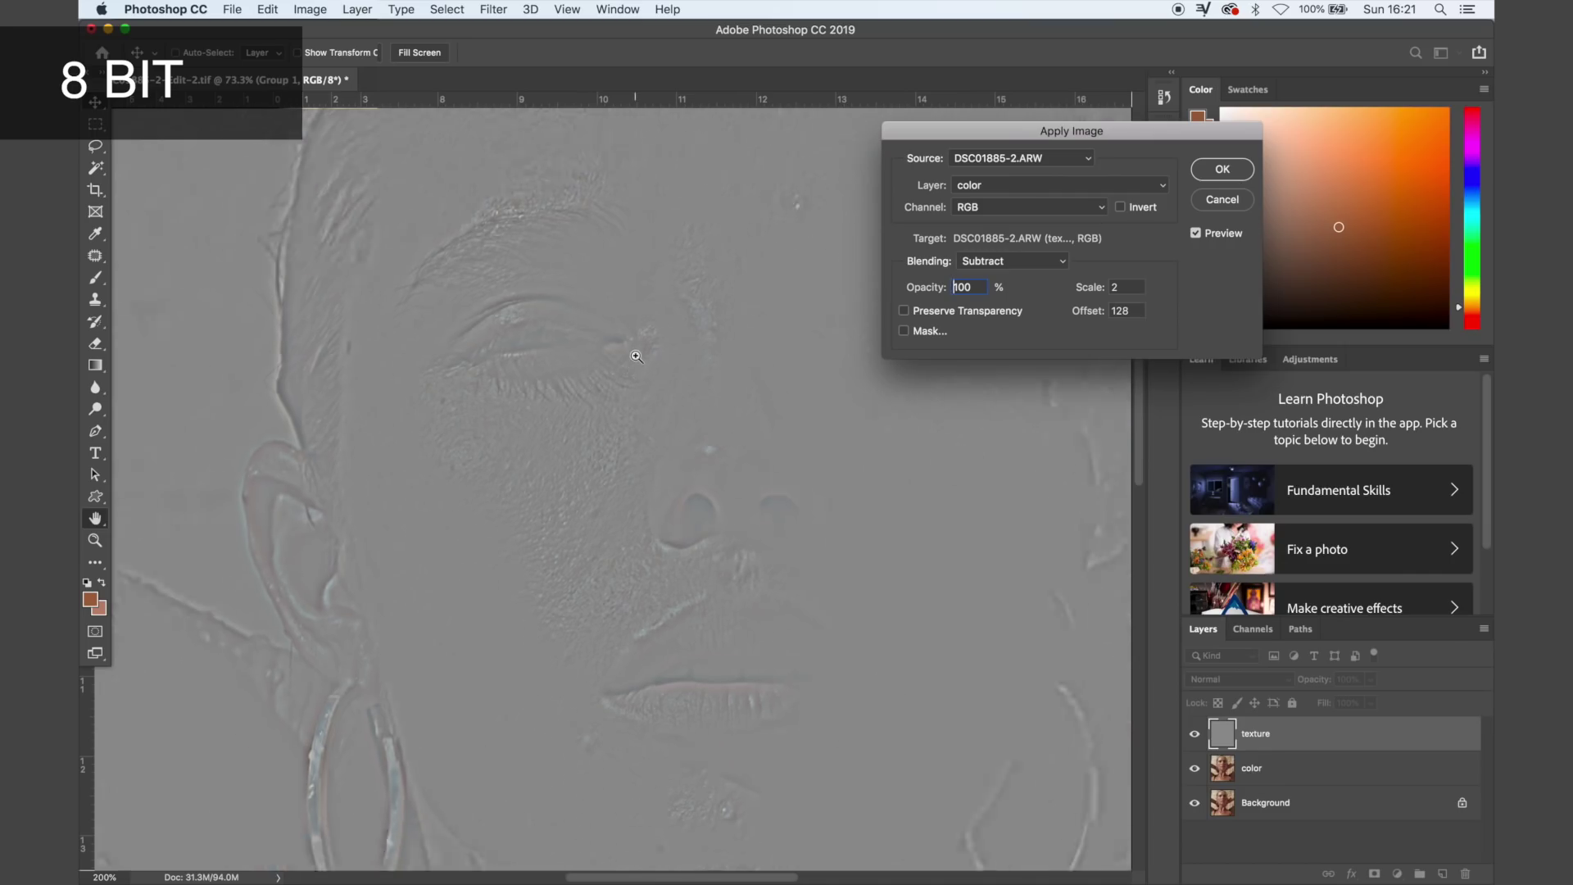
{"action": "left_click", "coordinate": [636, 357], "text": "alt+super"}
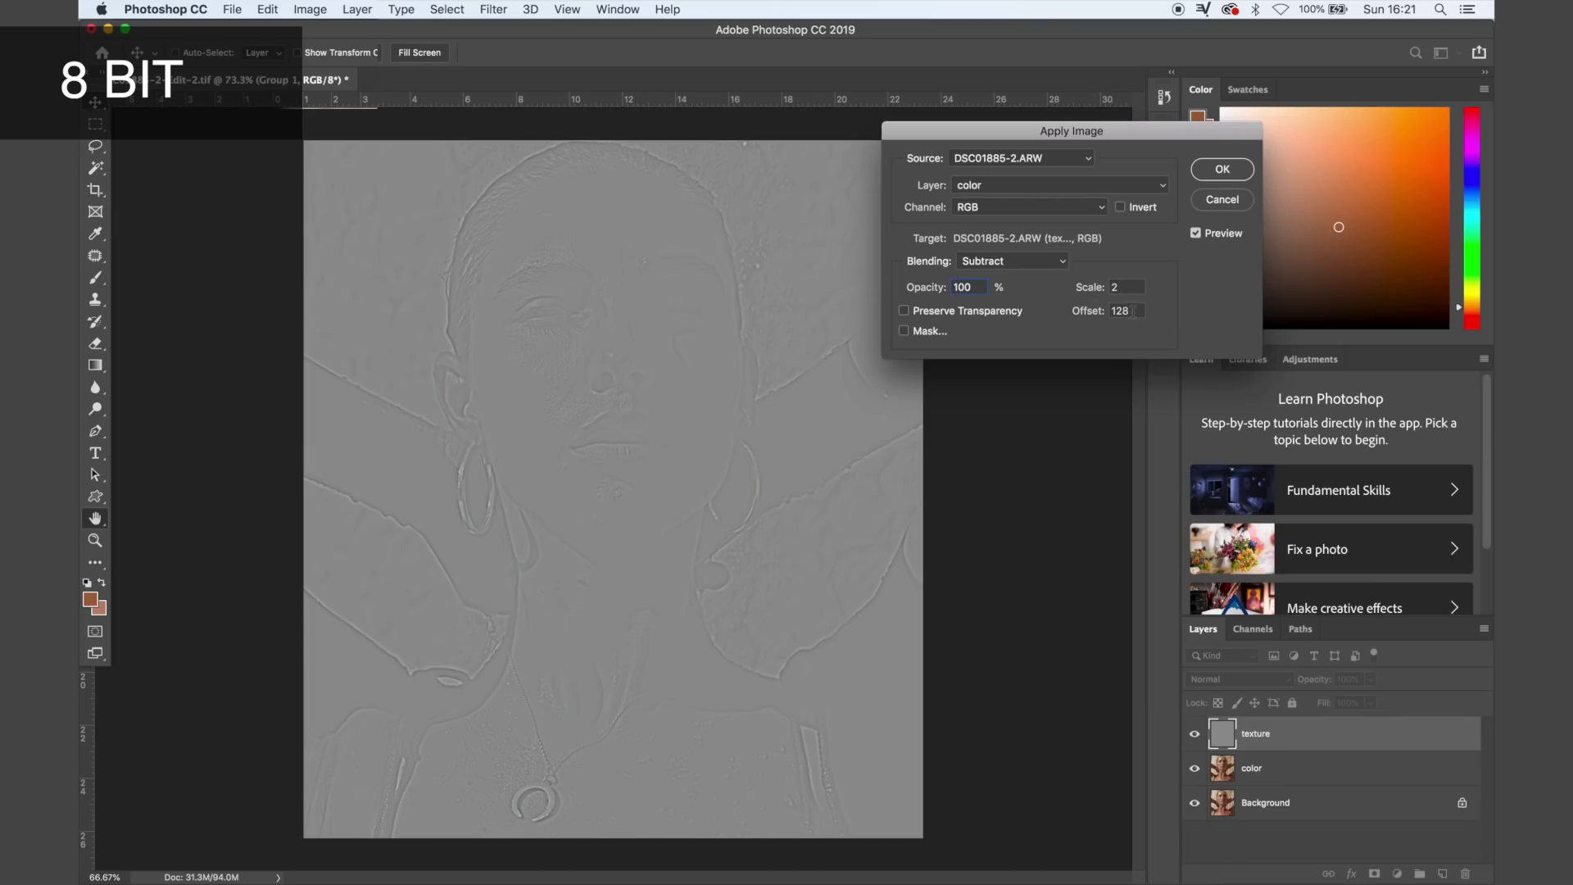
- Choose Subtract as the Apply Image blending mode for the texture layer
{"action": "left_click", "coordinate": [1006, 262]}
{"action": "left_click", "coordinate": [998, 261]}
{"action": "left_click", "coordinate": [984, 260]}
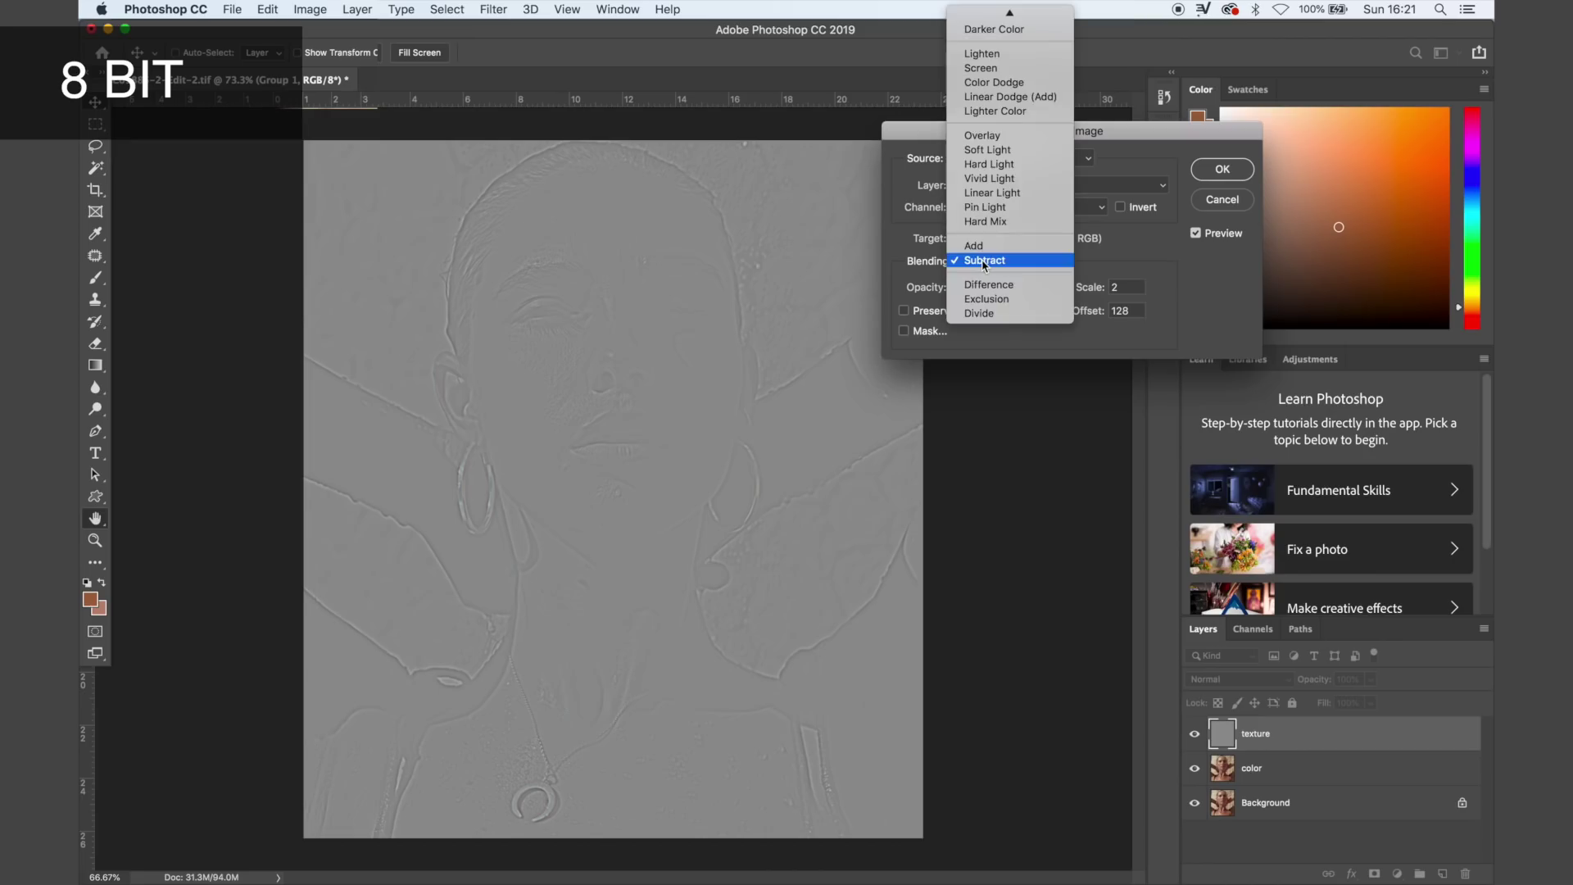
{"action": "left_click", "coordinate": [984, 262]}
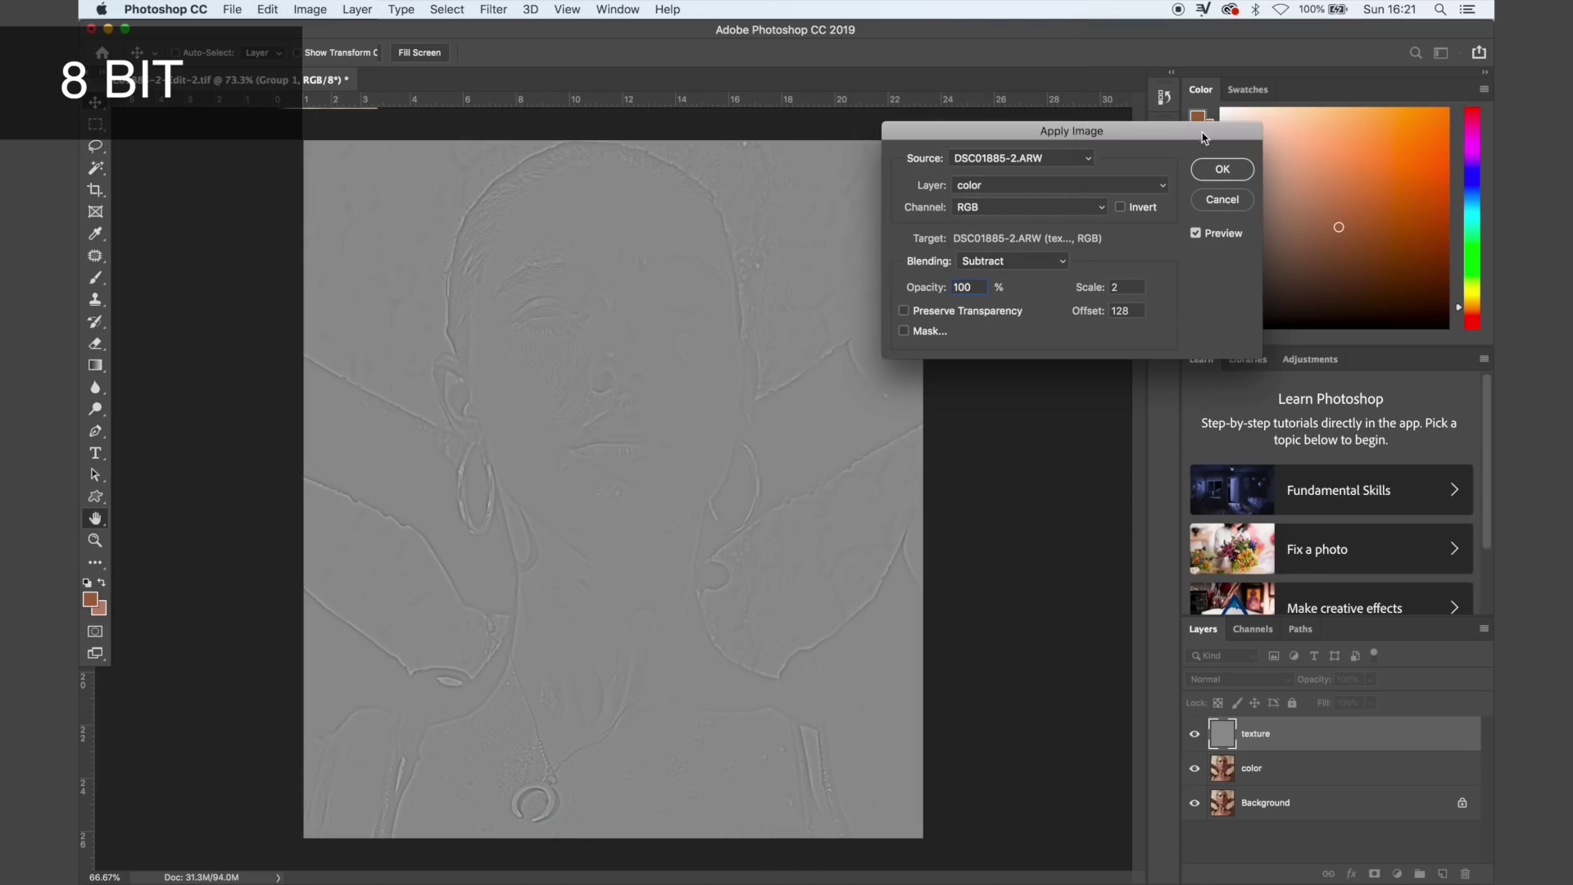
- Apply the Subtract settings and set the texture layer's blend mode to Linear Light
{"action": "left_click", "coordinate": [1217, 172]}
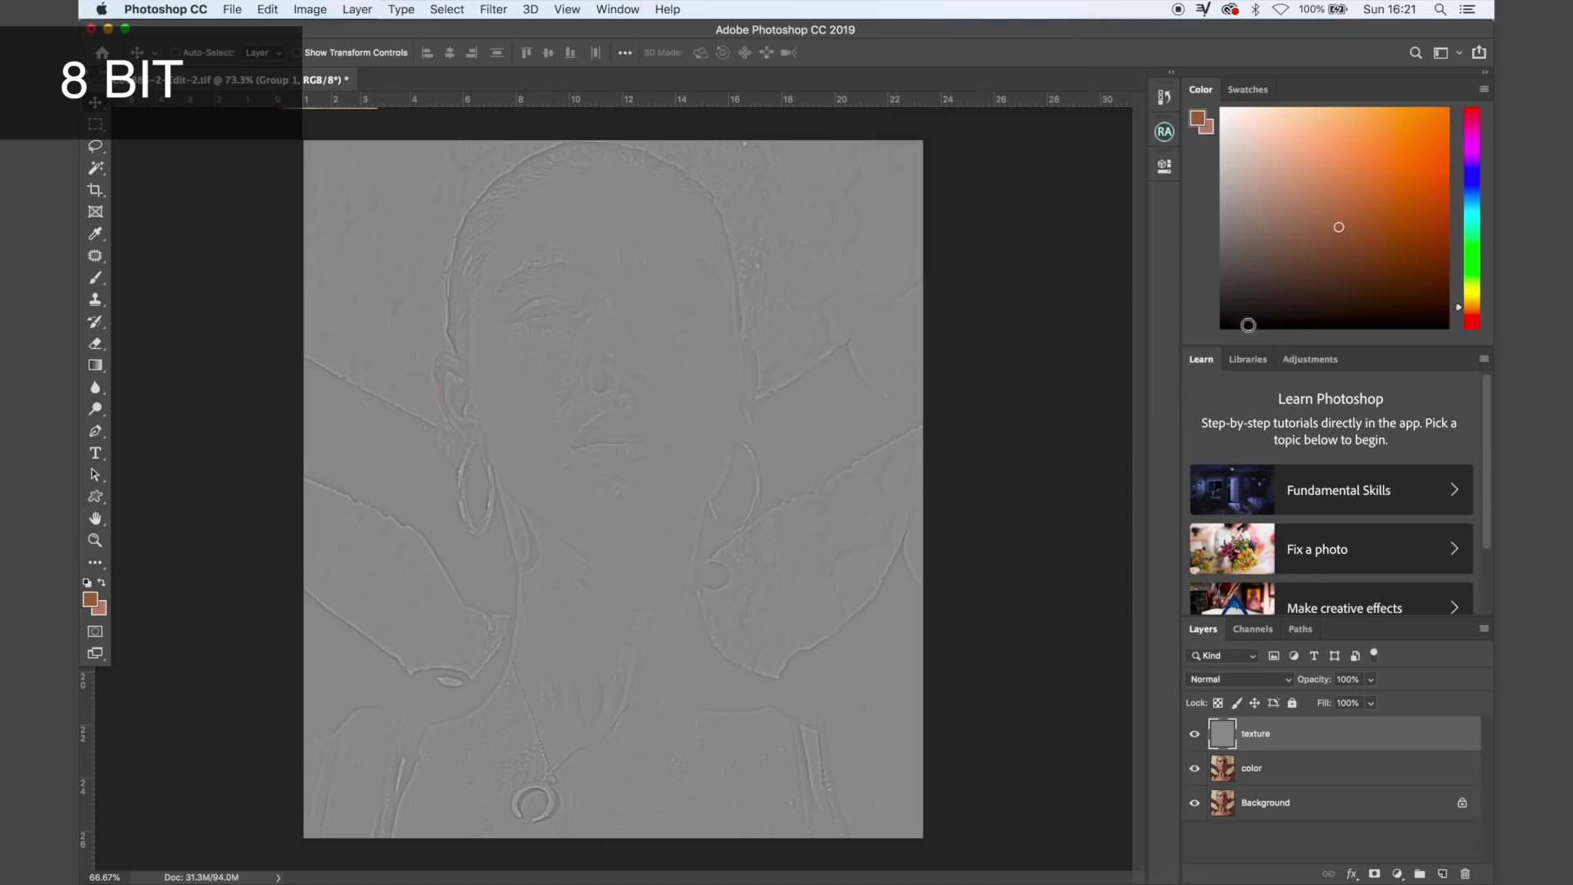
{"action": "left_click", "coordinate": [1239, 680]}
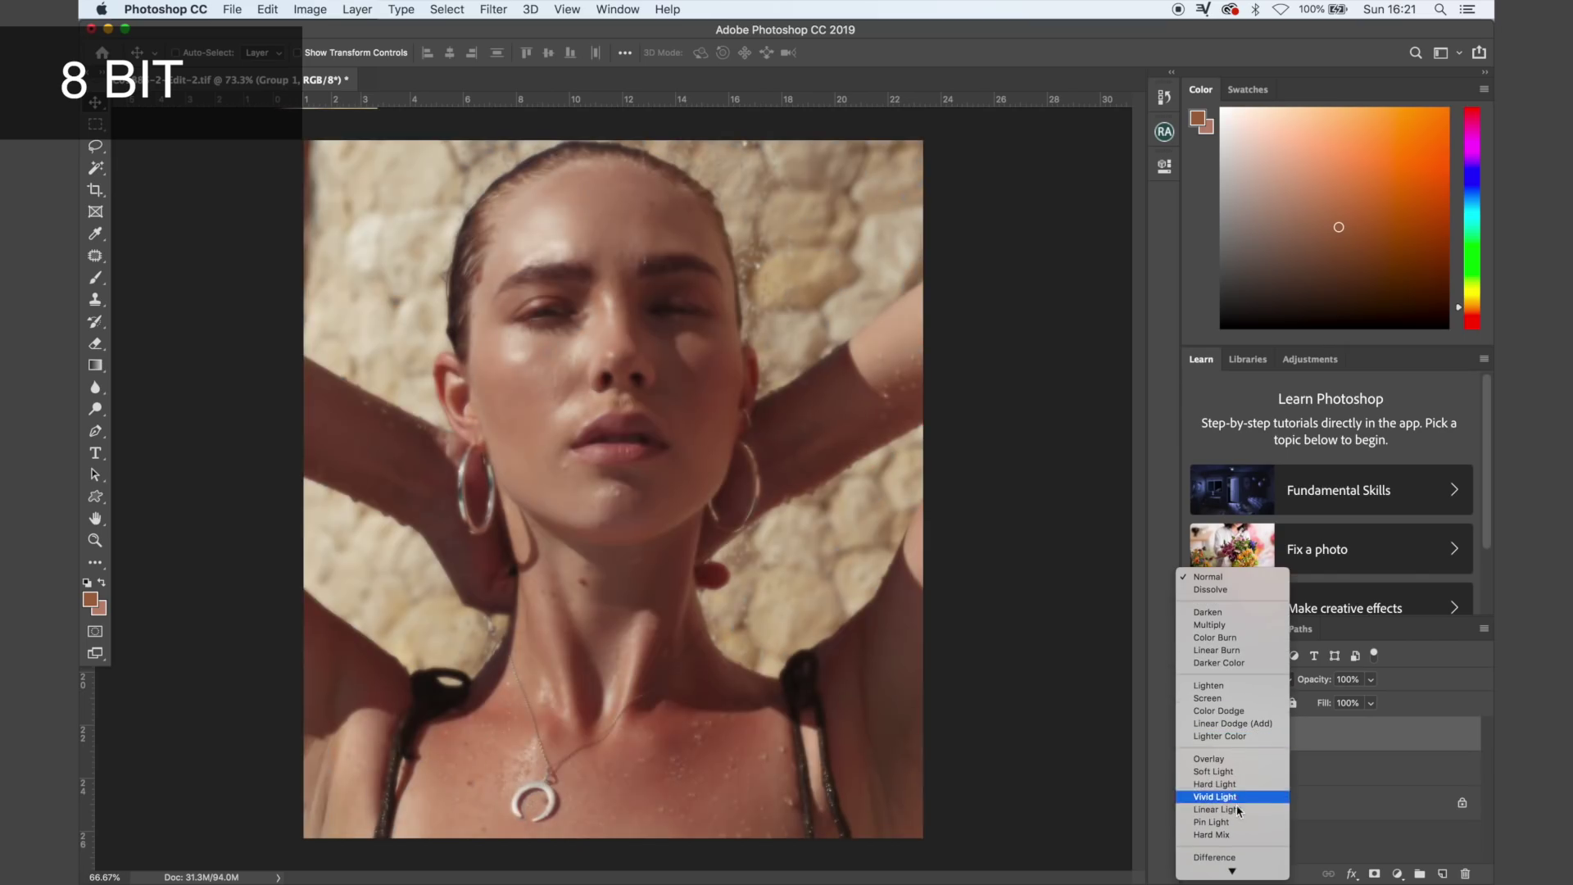
{"action": "left_click", "coordinate": [1241, 811]}
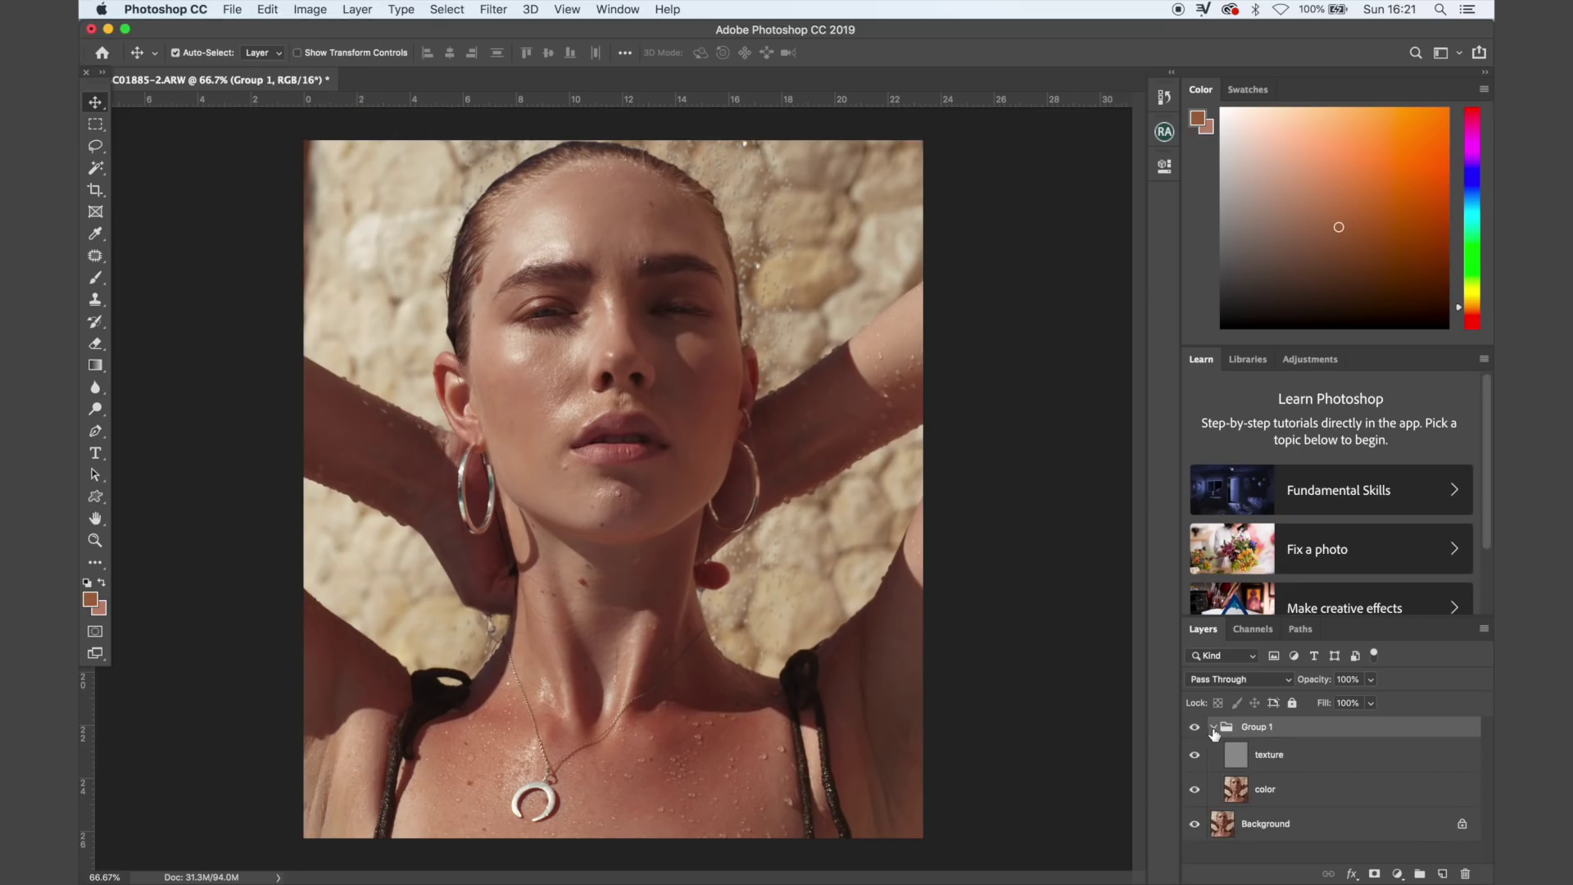
- Select the texture layer in Group 1 and remove the raised bump below the corner of the mouth with the Patch Tool
{"action": "left_click", "coordinate": [1283, 754]}
{"action": "left_click", "coordinate": [1284, 789]}
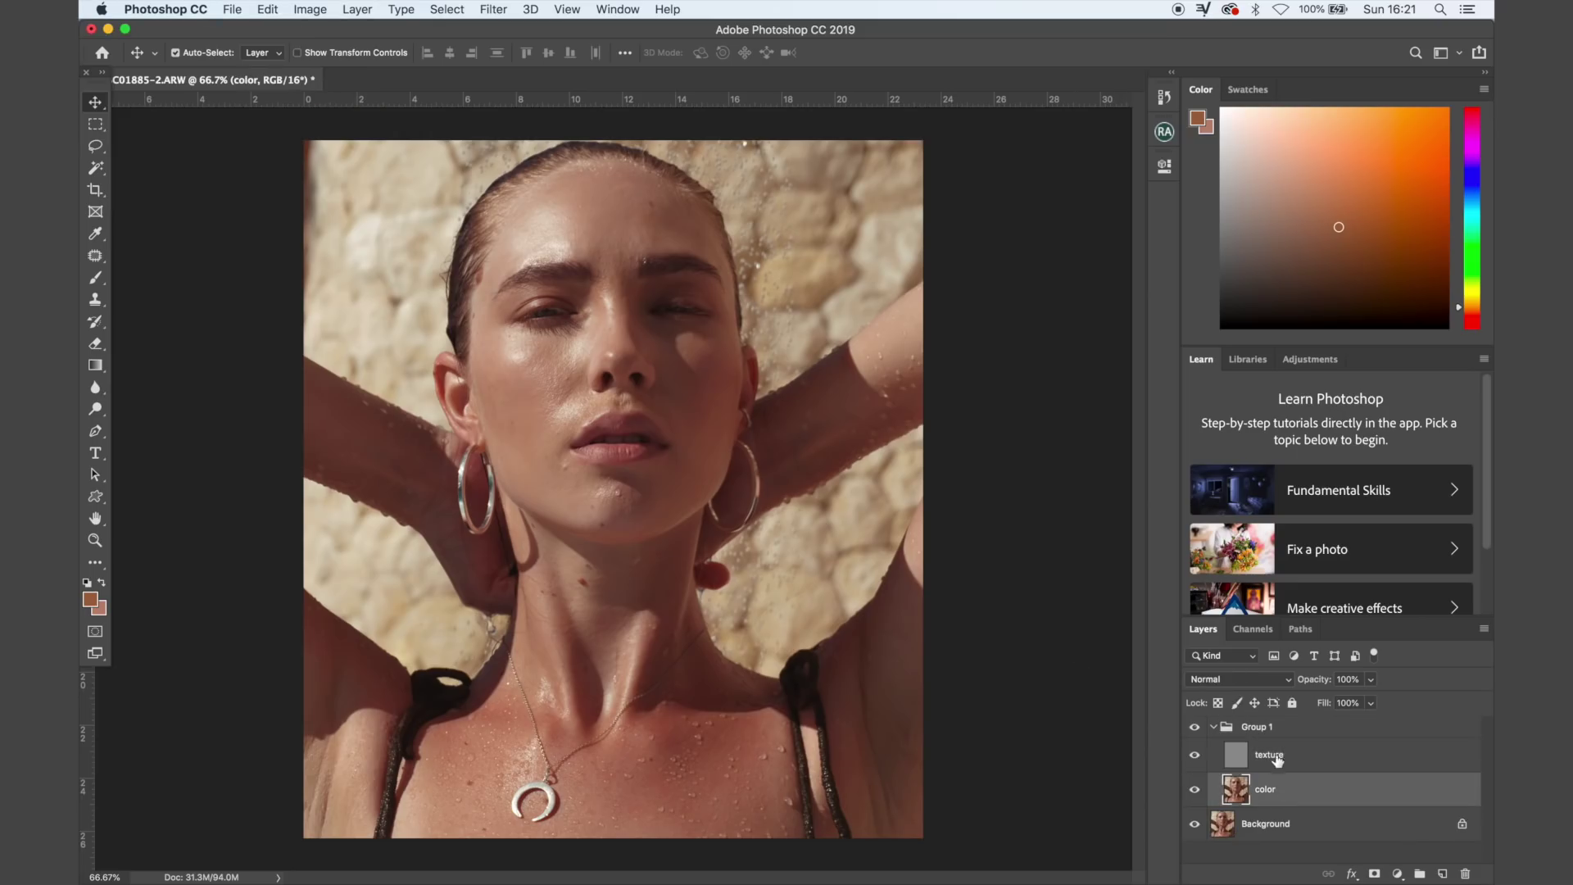
{"action": "left_click", "coordinate": [1283, 757]}
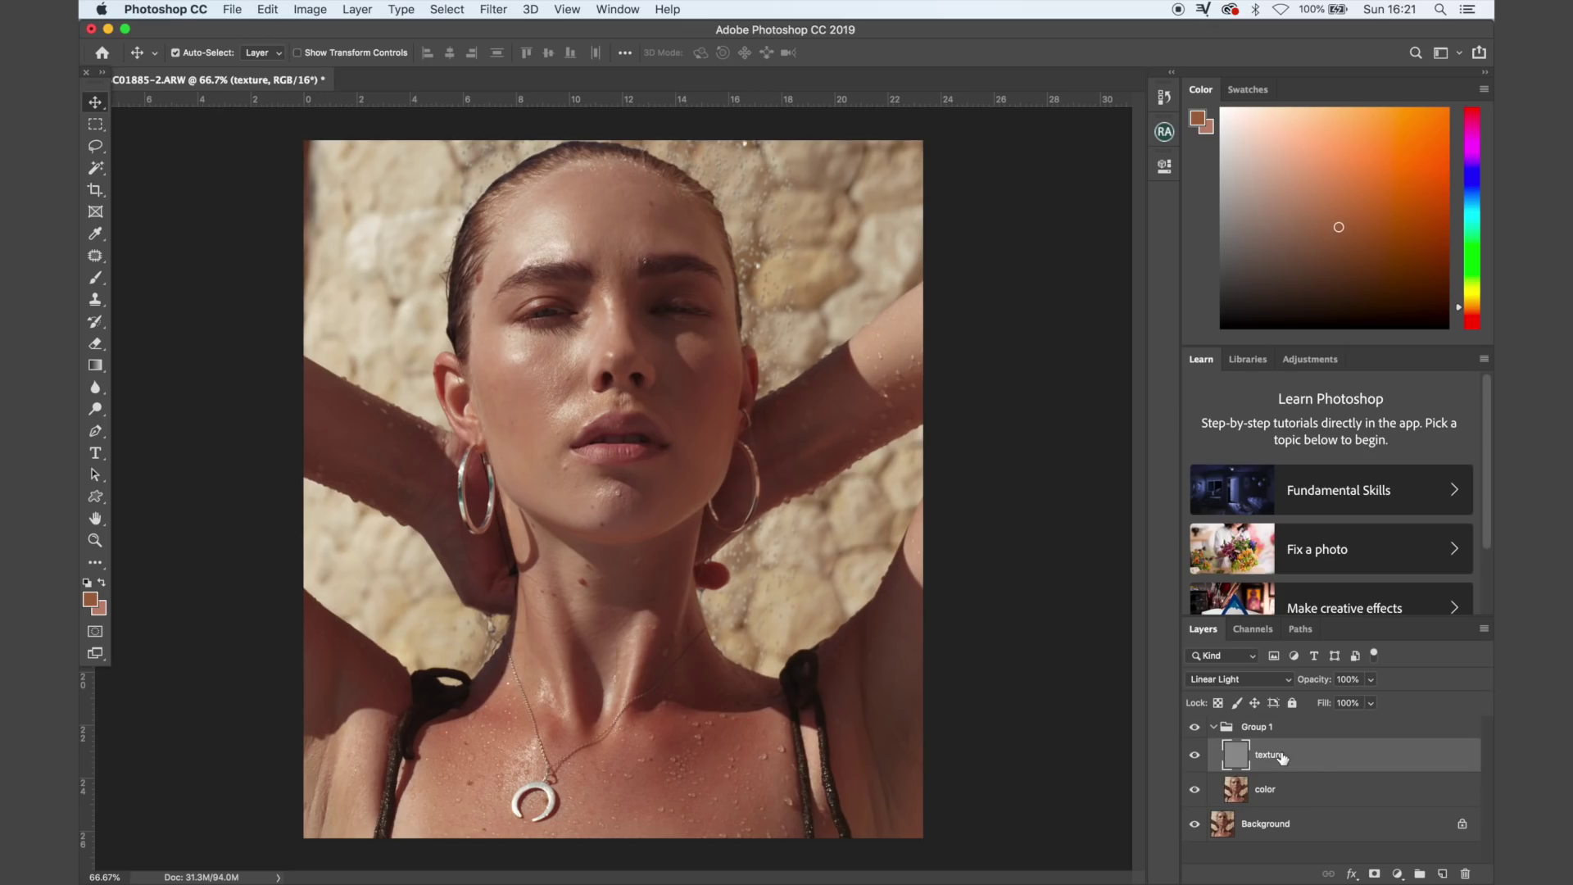
{"action": "key", "text": "super+equal"}
{"action": "key", "text": "super+equal"}
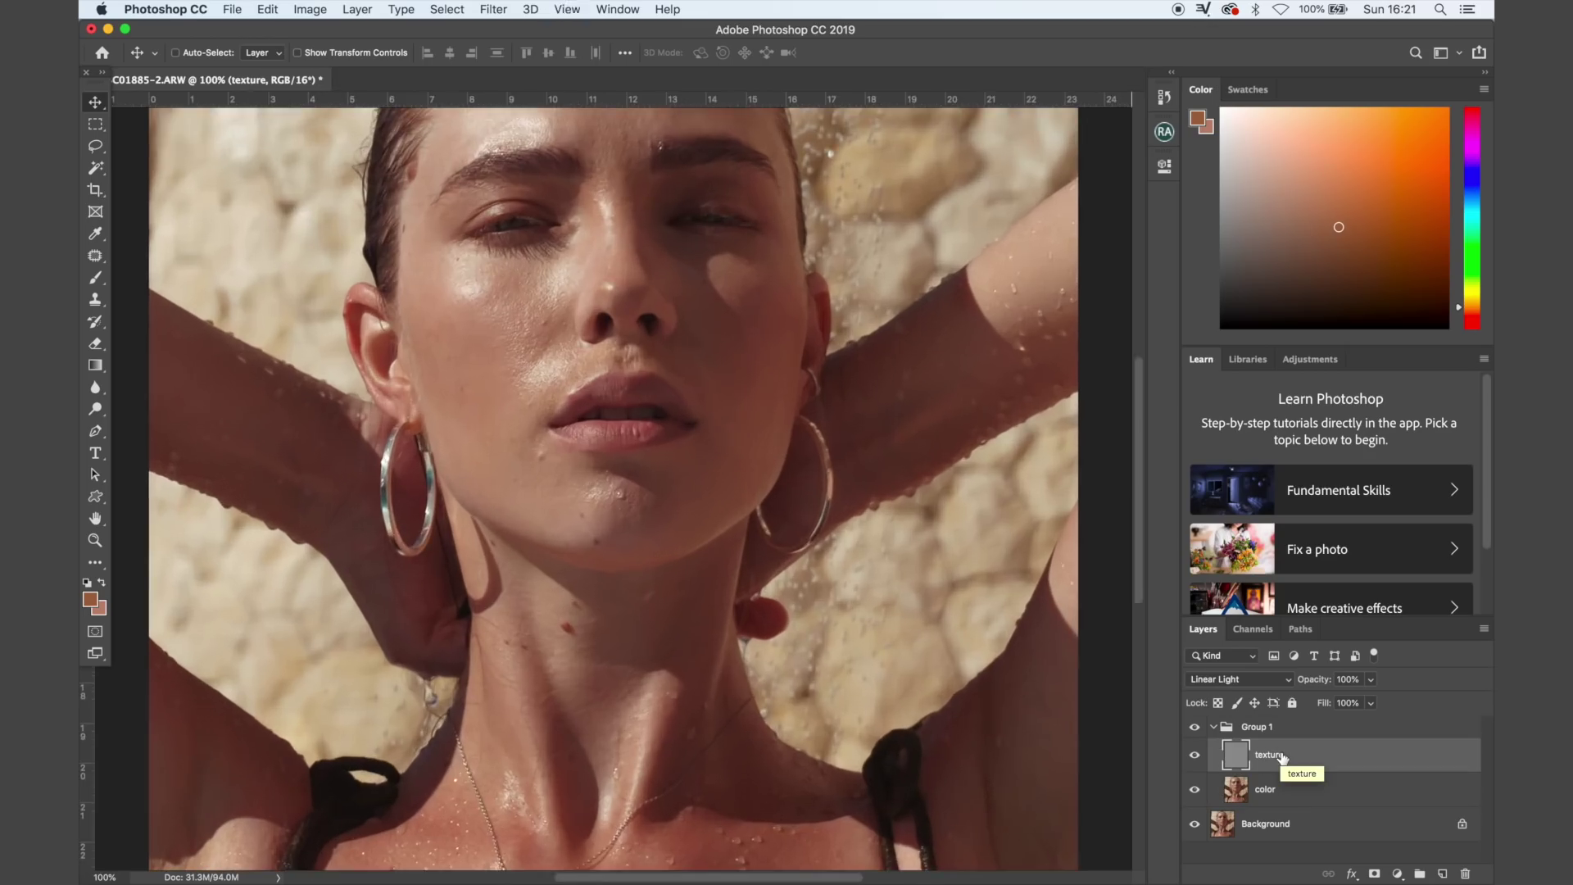
{"action": "scroll", "coordinate": [721, 518], "scroll_direction": "left", "scroll_amount": 4}
{"action": "scroll", "coordinate": [721, 518], "scroll_direction": "up", "scroll_amount": 1}
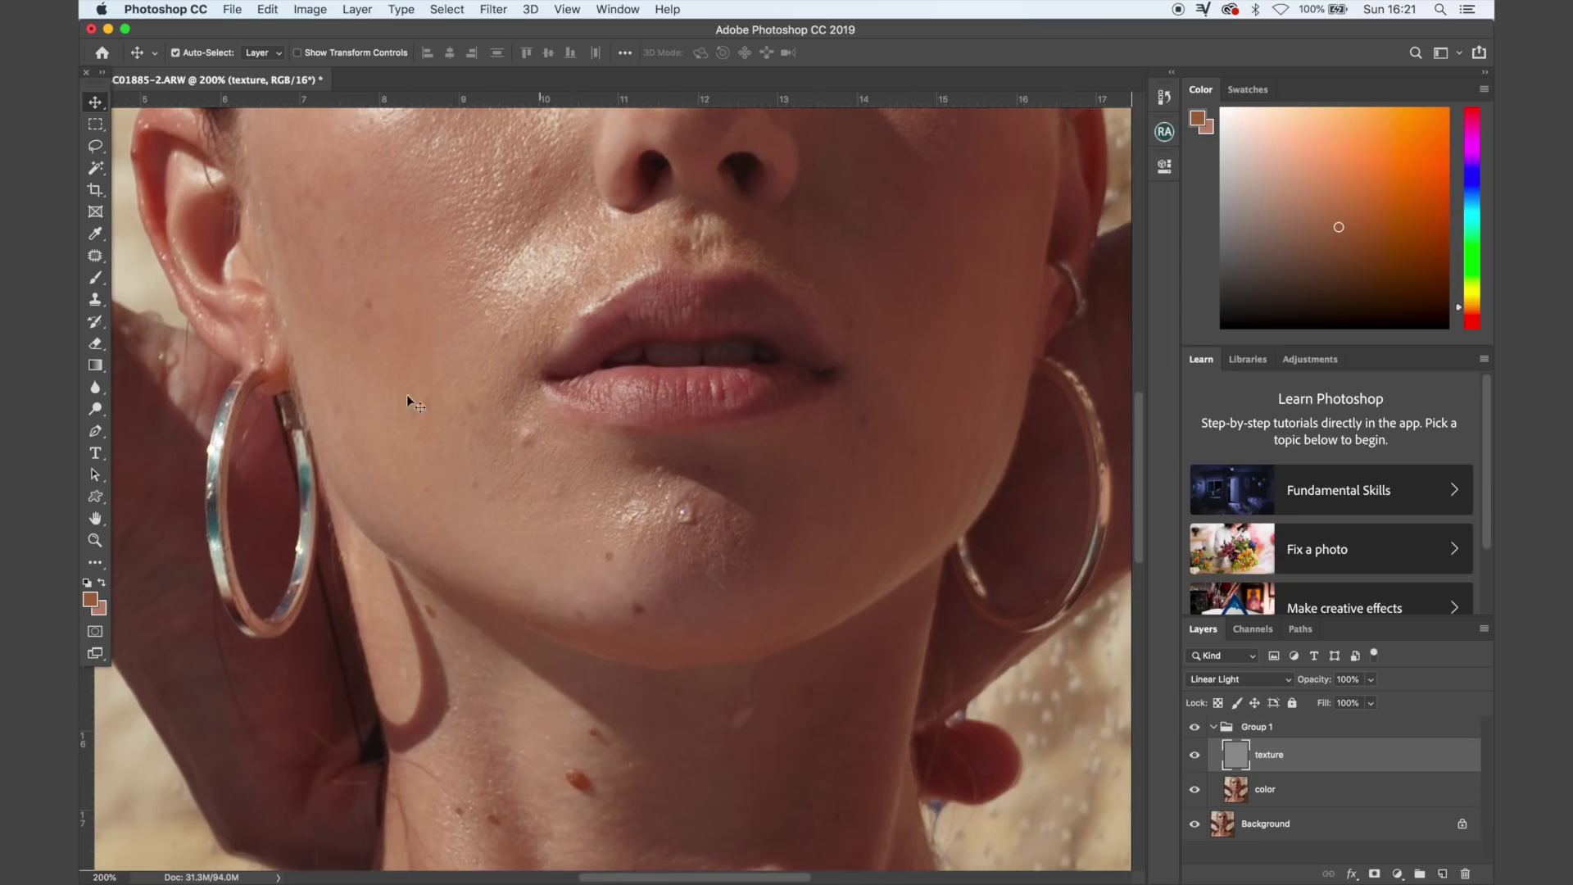
{"action": "left_click", "coordinate": [94, 258]}
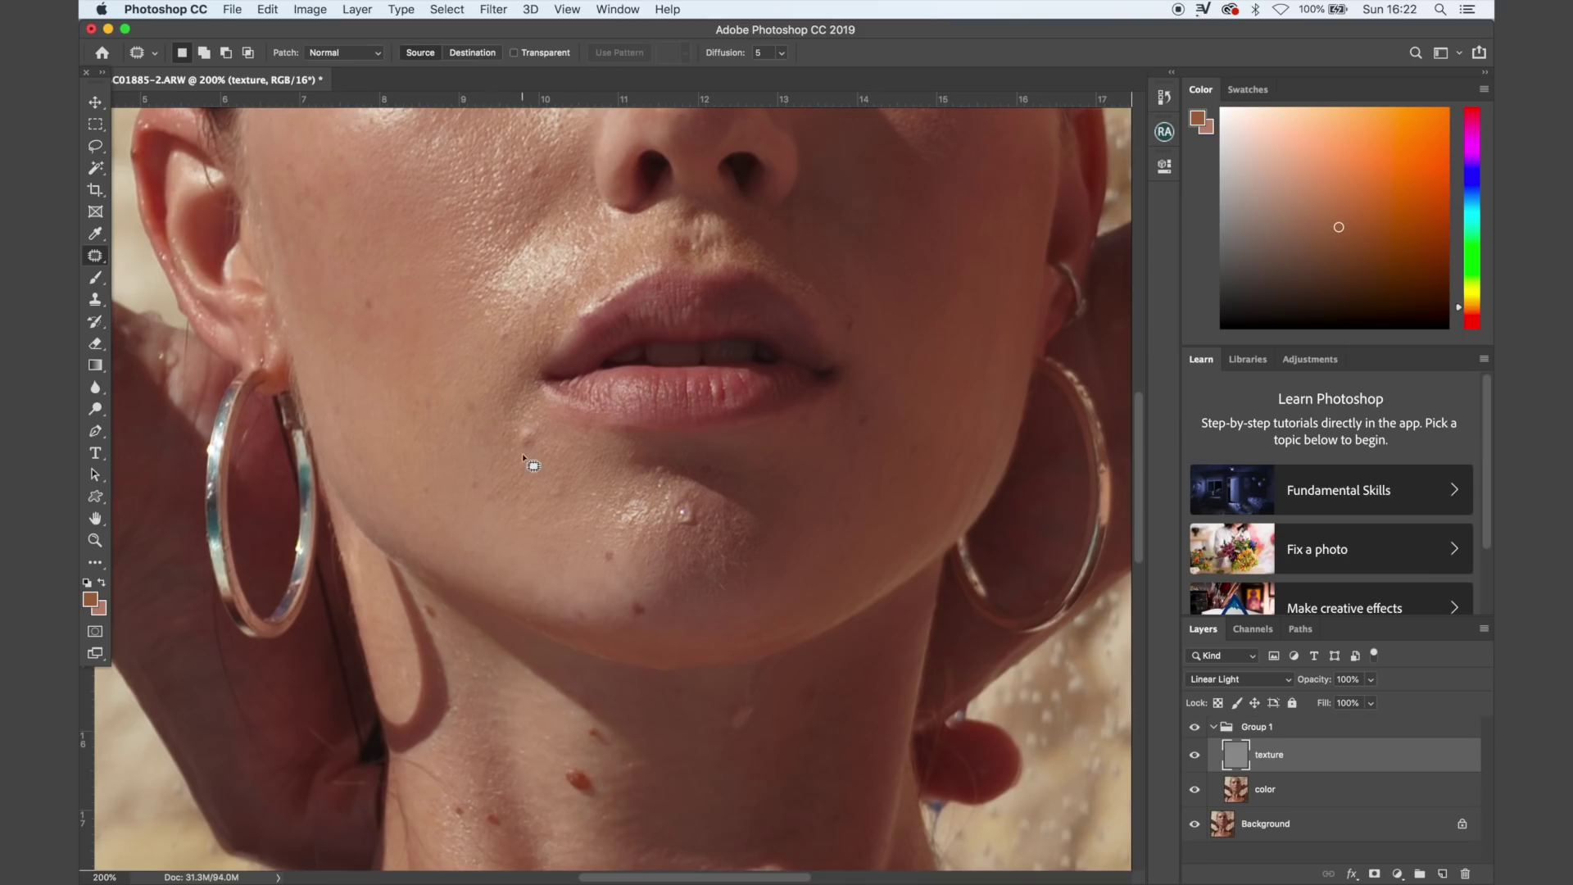
{"action": "scroll", "coordinate": [505, 452], "scroll_direction": "up", "scroll_amount": 5}
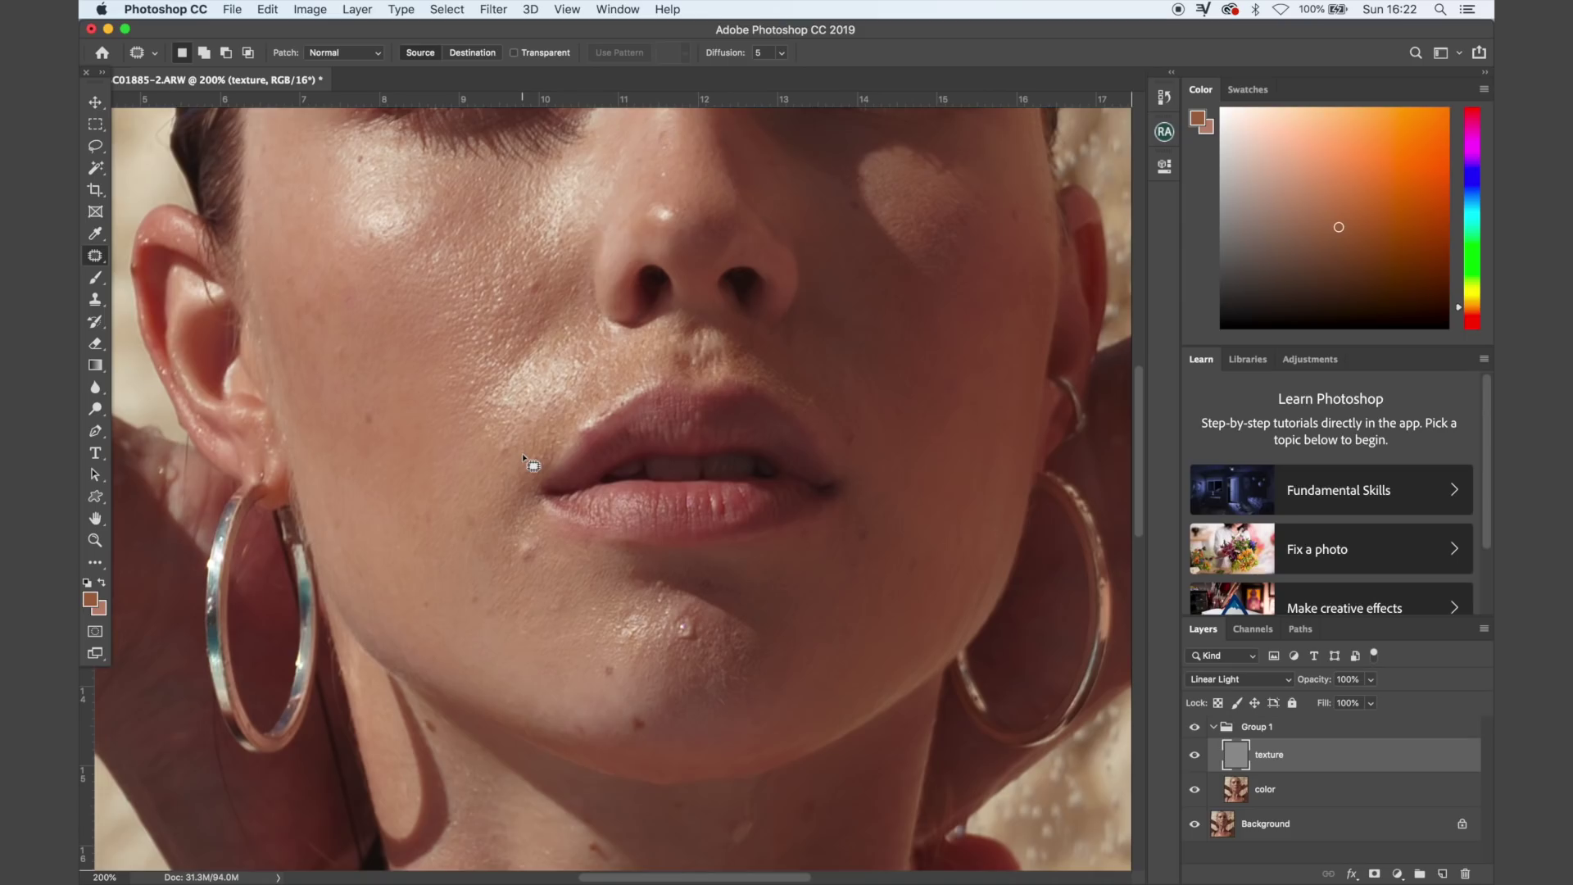
{"action": "mouse_move", "coordinate": [553, 544]}
{"action": "left_mouse_down"}
{"action": "mouse_move", "coordinate": [529, 521]}
{"action": "mouse_move", "coordinate": [509, 559]}
{"action": "mouse_move", "coordinate": [537, 572]}
{"action": "mouse_move", "coordinate": [551, 544]}
{"action": "left_mouse_up"}
{"action": "key", "text": "ctrl+d"}
- Patch the small spot on the skin between the lower cheek and the chin highlight
{"action": "scroll", "coordinate": [472, 503], "scroll_direction": "up", "scroll_amount": 1}
{"action": "scroll", "coordinate": [472, 504], "scroll_direction": "left", "scroll_amount": 1}
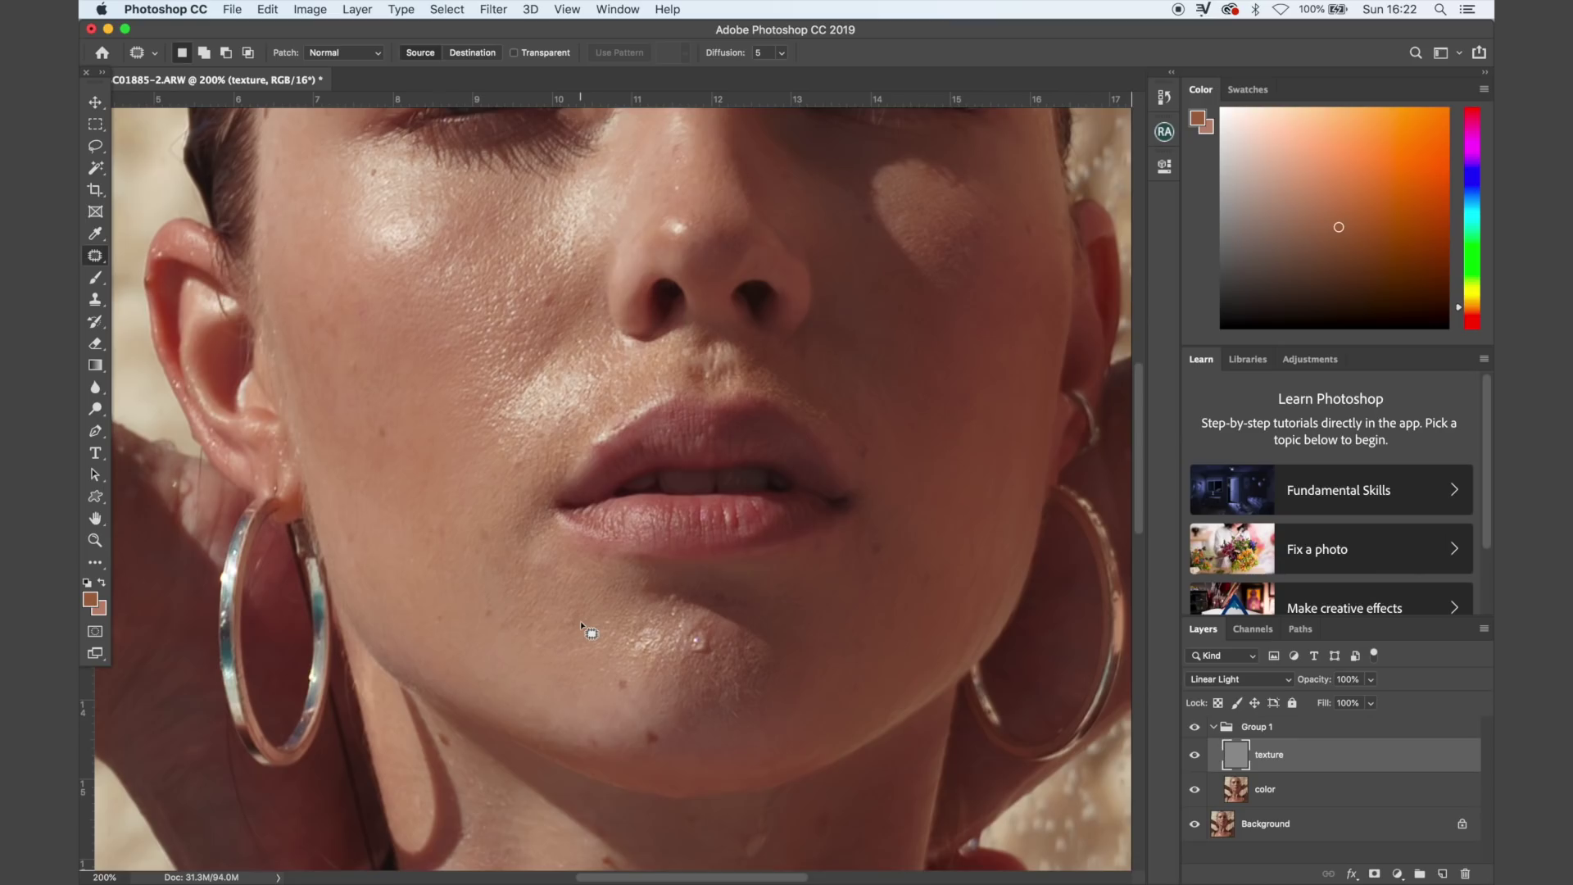
{"action": "mouse_move", "coordinate": [604, 640]}
{"action": "left_mouse_down"}
{"action": "mouse_move", "coordinate": [574, 618]}
{"action": "mouse_move", "coordinate": [490, 643]}
{"action": "mouse_move", "coordinate": [549, 659]}
{"action": "mouse_move", "coordinate": [574, 630]}
{"action": "left_mouse_up"}
{"action": "key", "text": "super+d"}
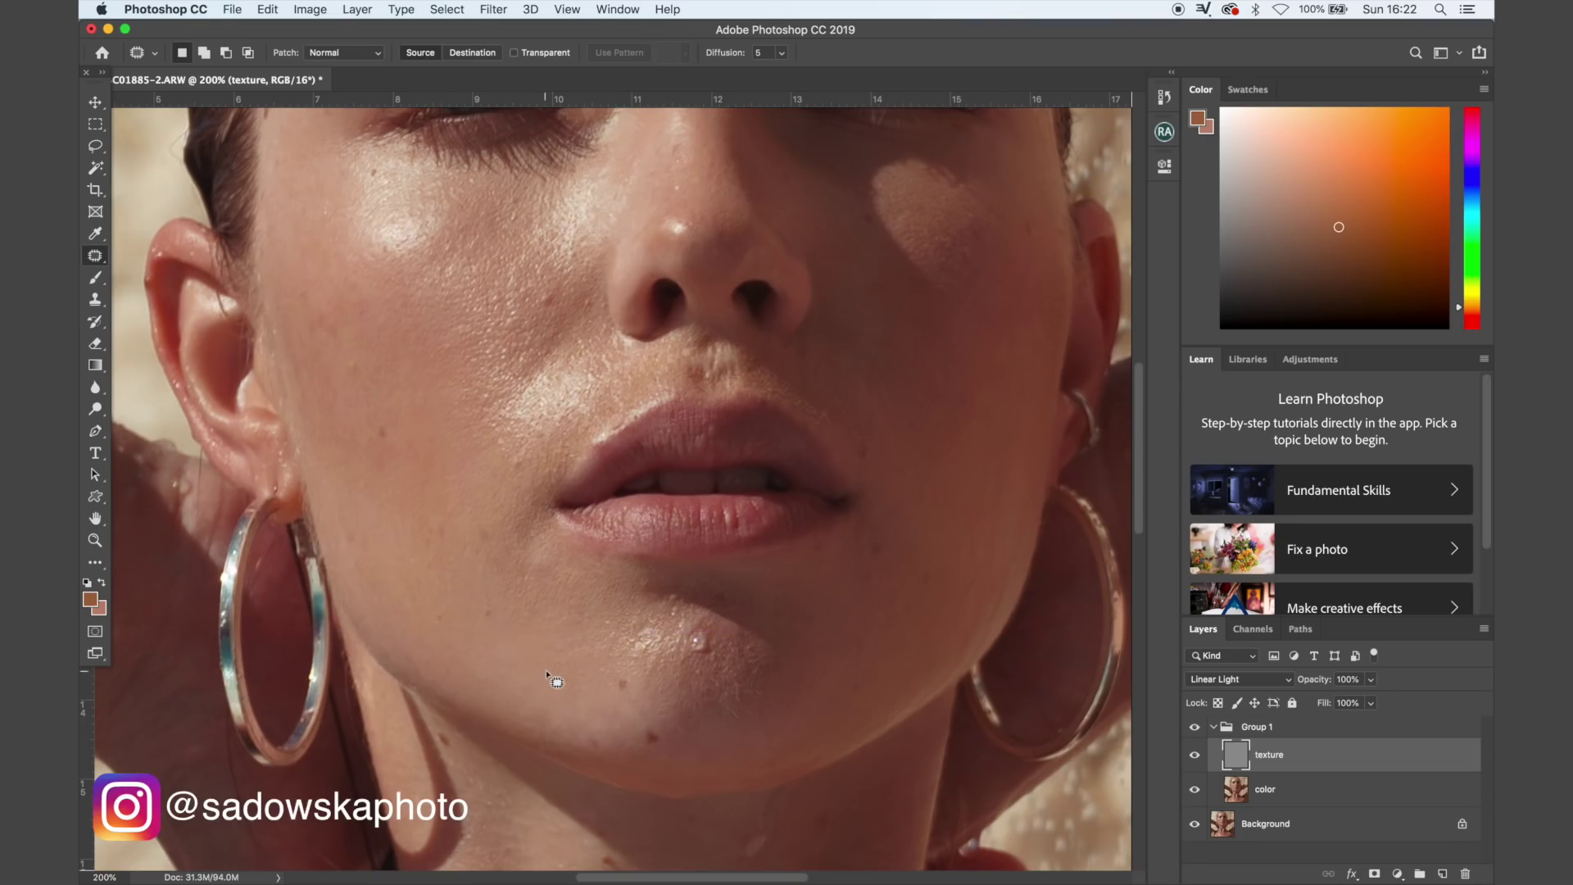
- Patch the small blemish on the sunlit cheek beside the nose at 400% zoom
{"action": "scroll", "coordinate": [546, 670], "scroll_direction": "up", "scroll_amount": 5}
{"action": "scroll", "coordinate": [546, 670], "scroll_direction": "left", "scroll_amount": 2}
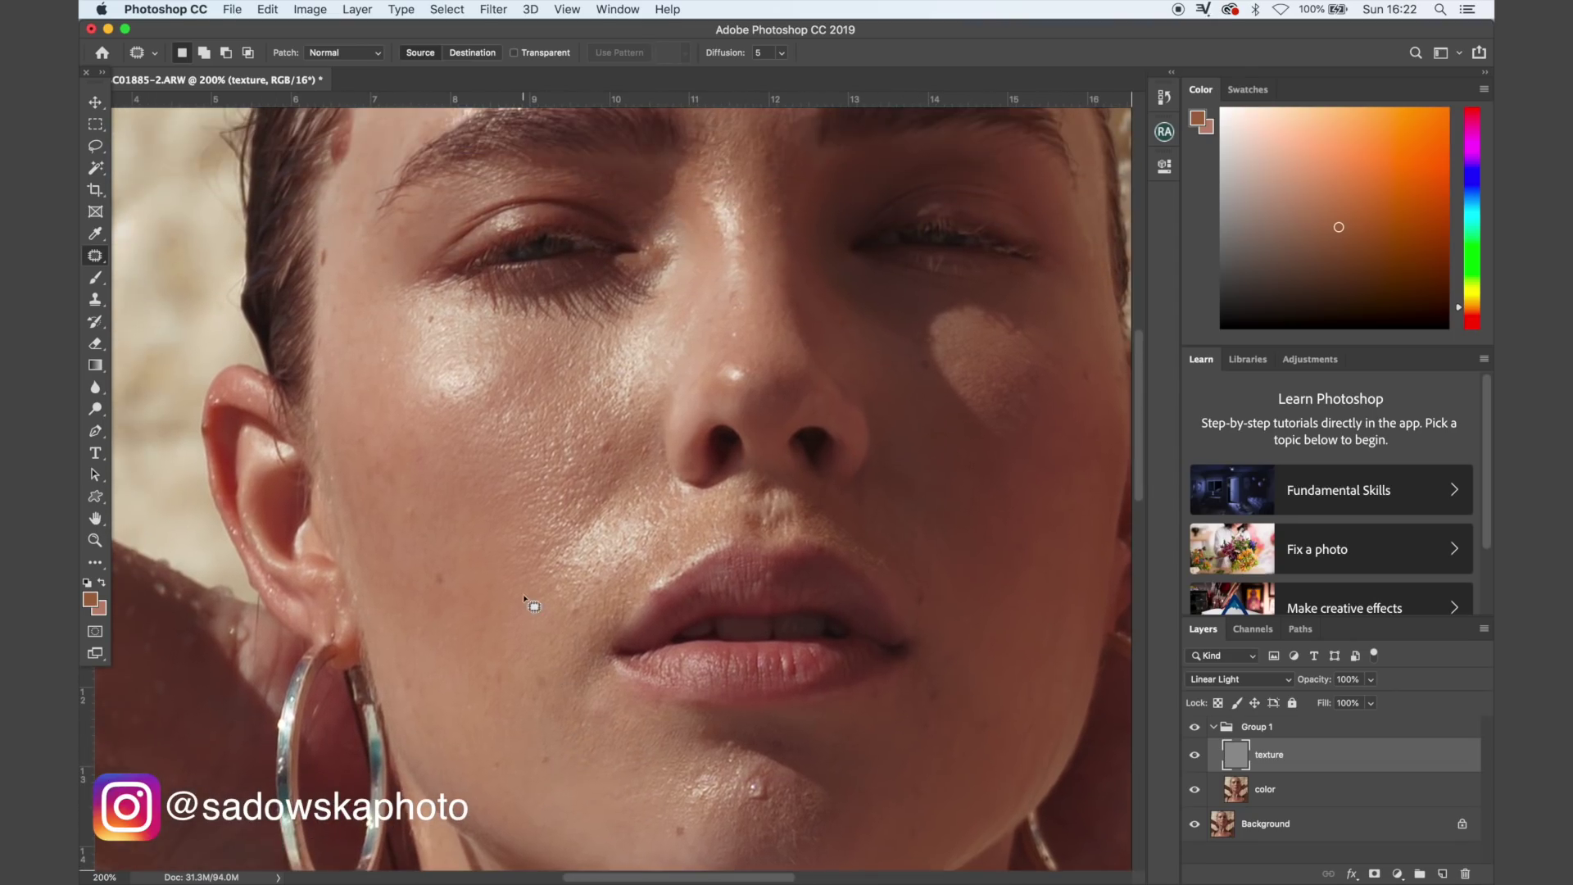
{"action": "key", "text": "super+equal"}
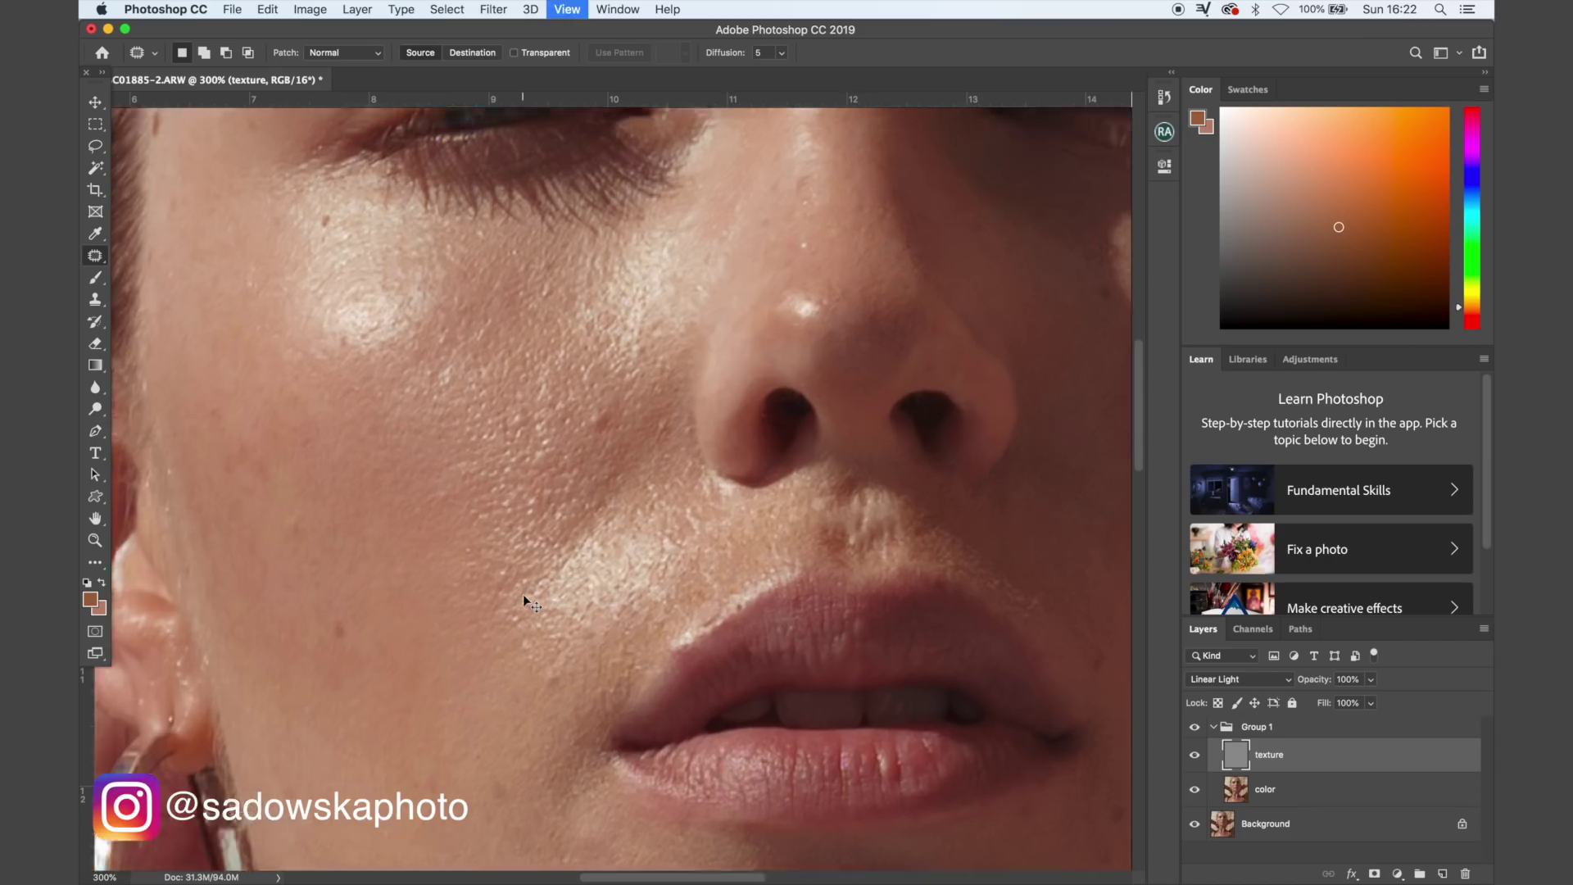
{"action": "key", "text": "super+equal"}
{"action": "left_click_drag", "start_coordinate": [577, 394], "coordinate": [595, 380]}
{"action": "key", "text": "super+d"}
- Patch the blemishes on the lower forehead between the eyebrows and above the inner end of the shaded brow
{"action": "scroll", "coordinate": [608, 457], "scroll_direction": "up", "scroll_amount": 15}
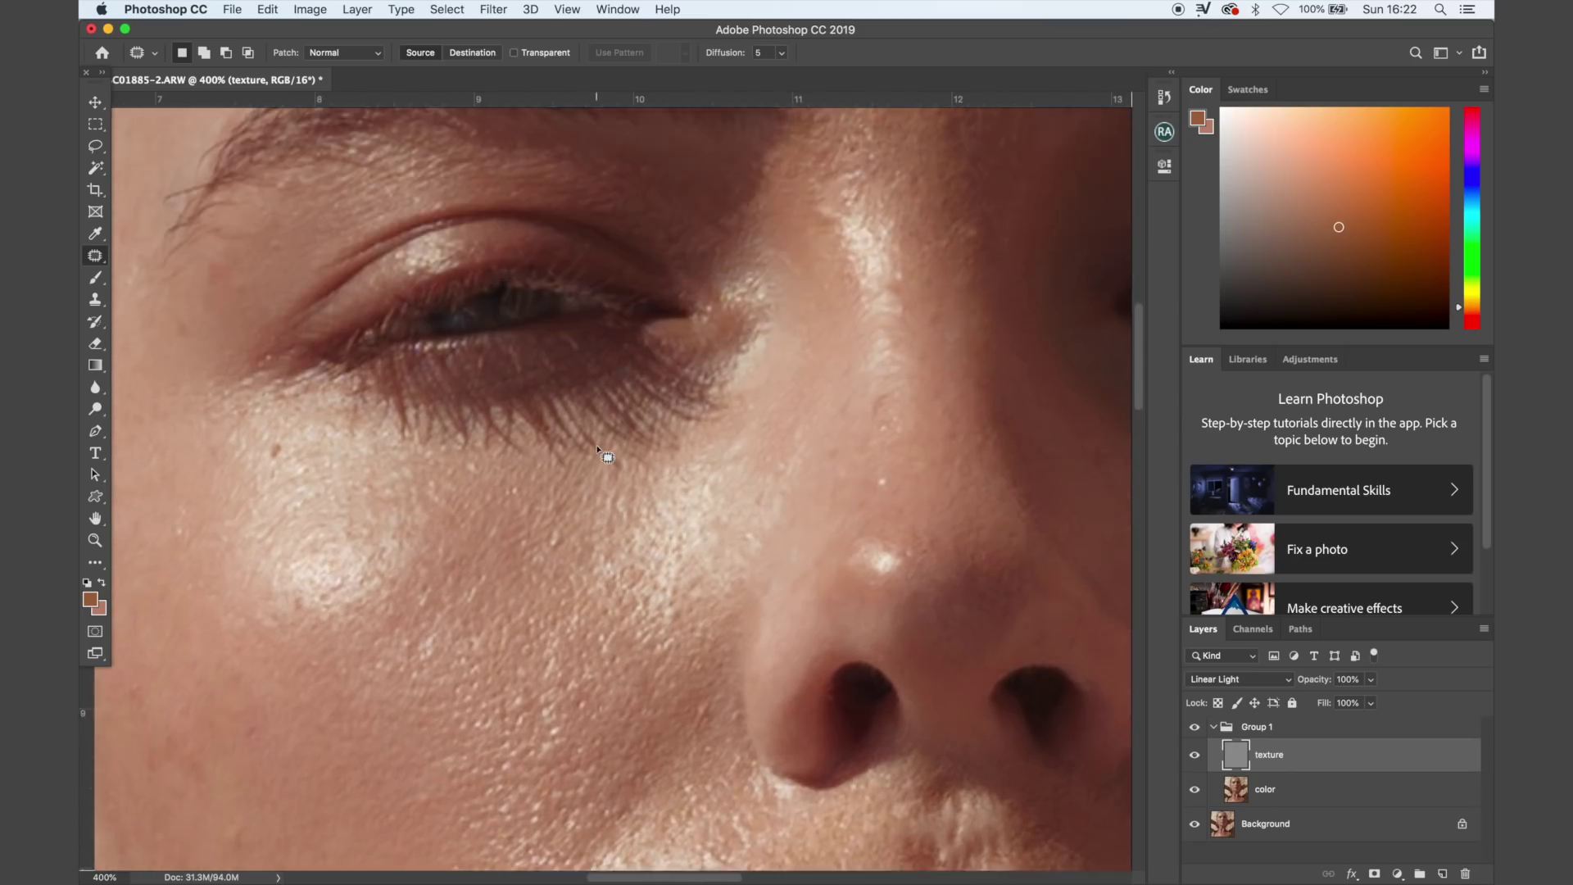
{"action": "scroll", "coordinate": [607, 457], "scroll_direction": "up", "scroll_amount": 10}
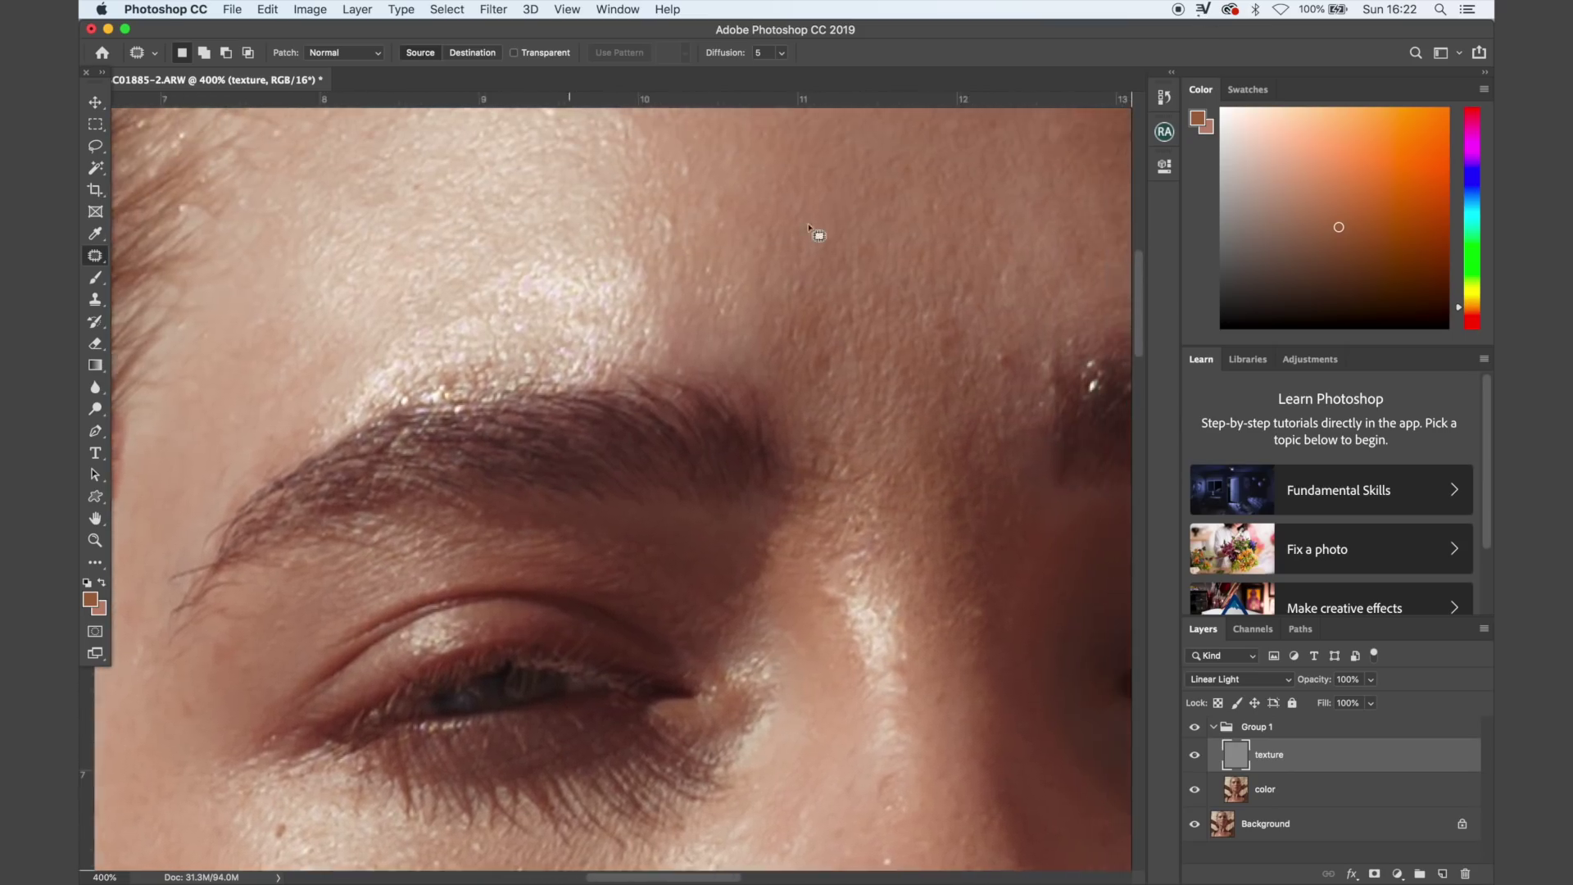
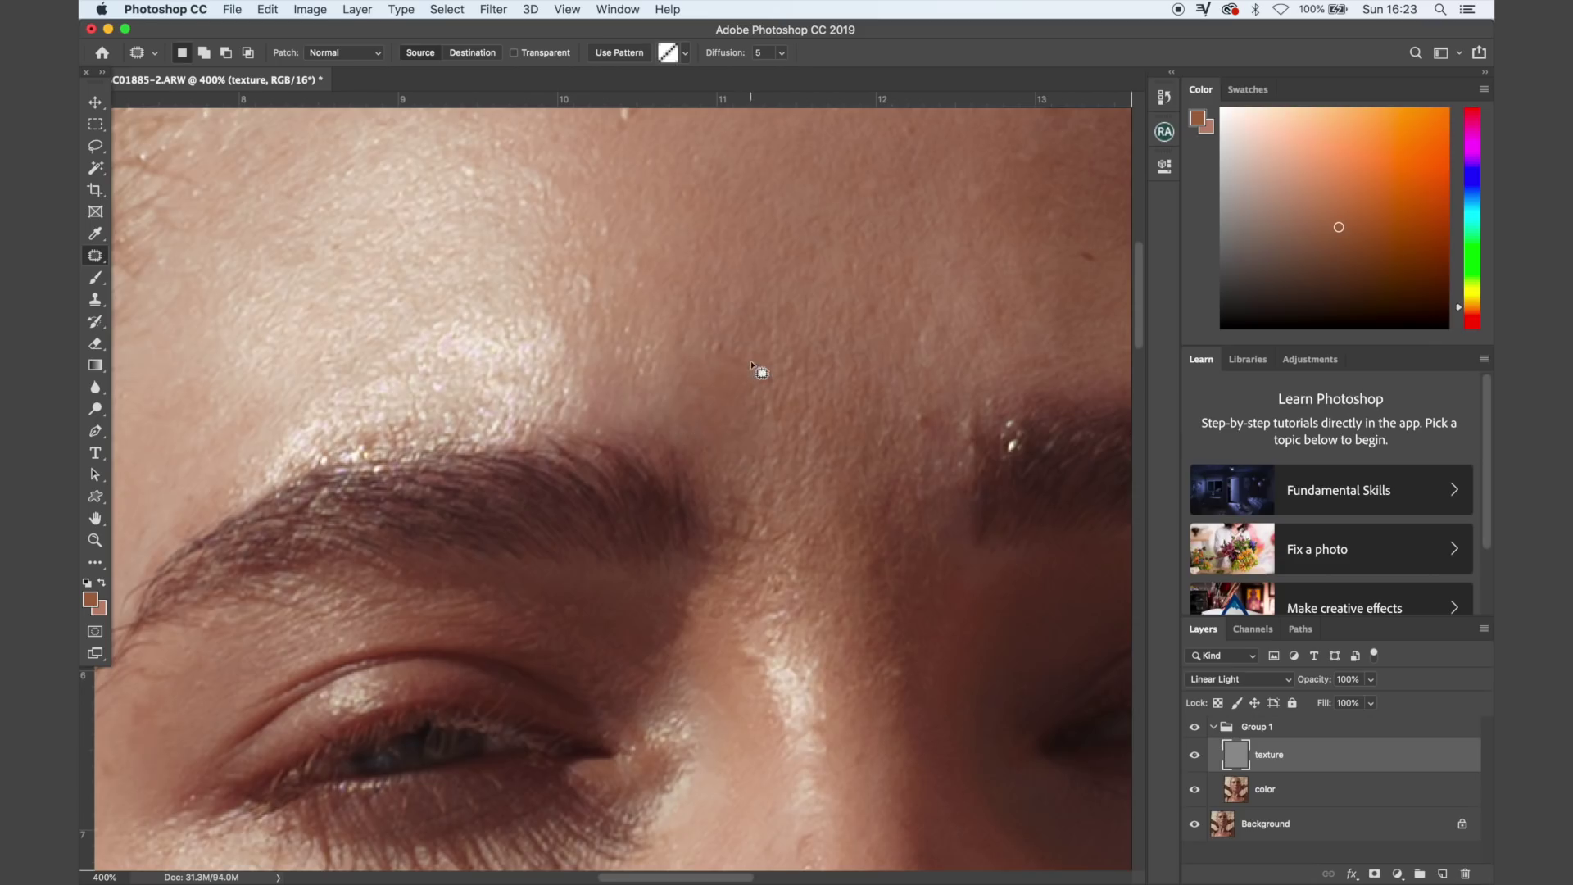
{"action": "mouse_move", "coordinate": [719, 353]}
{"action": "left_mouse_down"}
{"action": "mouse_move", "coordinate": [749, 410]}
{"action": "mouse_move", "coordinate": [701, 449]}
{"action": "mouse_move", "coordinate": [679, 385]}
{"action": "mouse_move", "coordinate": [745, 320]}
{"action": "mouse_move", "coordinate": [736, 286]}
{"action": "mouse_move", "coordinate": [831, 308]}
{"action": "left_mouse_up"}
{"action": "key", "text": "super+d"}
{"action": "mouse_move", "coordinate": [901, 457]}
{"action": "left_mouse_down"}
{"action": "mouse_move", "coordinate": [850, 442]}
{"action": "mouse_move", "coordinate": [875, 472]}
{"action": "mouse_move", "coordinate": [857, 375]}
{"action": "mouse_move", "coordinate": [863, 401]}
{"action": "mouse_move", "coordinate": [921, 437]}
{"action": "mouse_move", "coordinate": [934, 386]}
{"action": "left_mouse_up"}
{"action": "key", "text": "super+d"}
{"action": "key", "text": "super+d"}
- Patch the two uneven texture areas around the bridge of the nose
{"action": "scroll", "coordinate": [934, 387], "scroll_direction": "down", "scroll_amount": 3}
{"action": "scroll", "coordinate": [934, 387], "scroll_direction": "down", "scroll_amount": 2}
{"action": "mouse_move", "coordinate": [871, 473]}
{"action": "left_mouse_down"}
{"action": "mouse_move", "coordinate": [844, 475]}
{"action": "mouse_move", "coordinate": [870, 495]}
{"action": "mouse_move", "coordinate": [847, 467]}
{"action": "mouse_move", "coordinate": [861, 456]}
{"action": "left_mouse_up"}
{"action": "key", "text": "super+d"}
{"action": "mouse_move", "coordinate": [738, 449]}
{"action": "left_mouse_down"}
{"action": "mouse_move", "coordinate": [689, 450]}
{"action": "mouse_move", "coordinate": [695, 472]}
{"action": "mouse_move", "coordinate": [727, 488]}
{"action": "left_mouse_up"}
{"action": "key", "text": "super+d"}
- Patch the uneven skin on the cheek beside the corner of the mouth
{"action": "scroll", "coordinate": [724, 489], "scroll_direction": "down", "scroll_amount": 10}
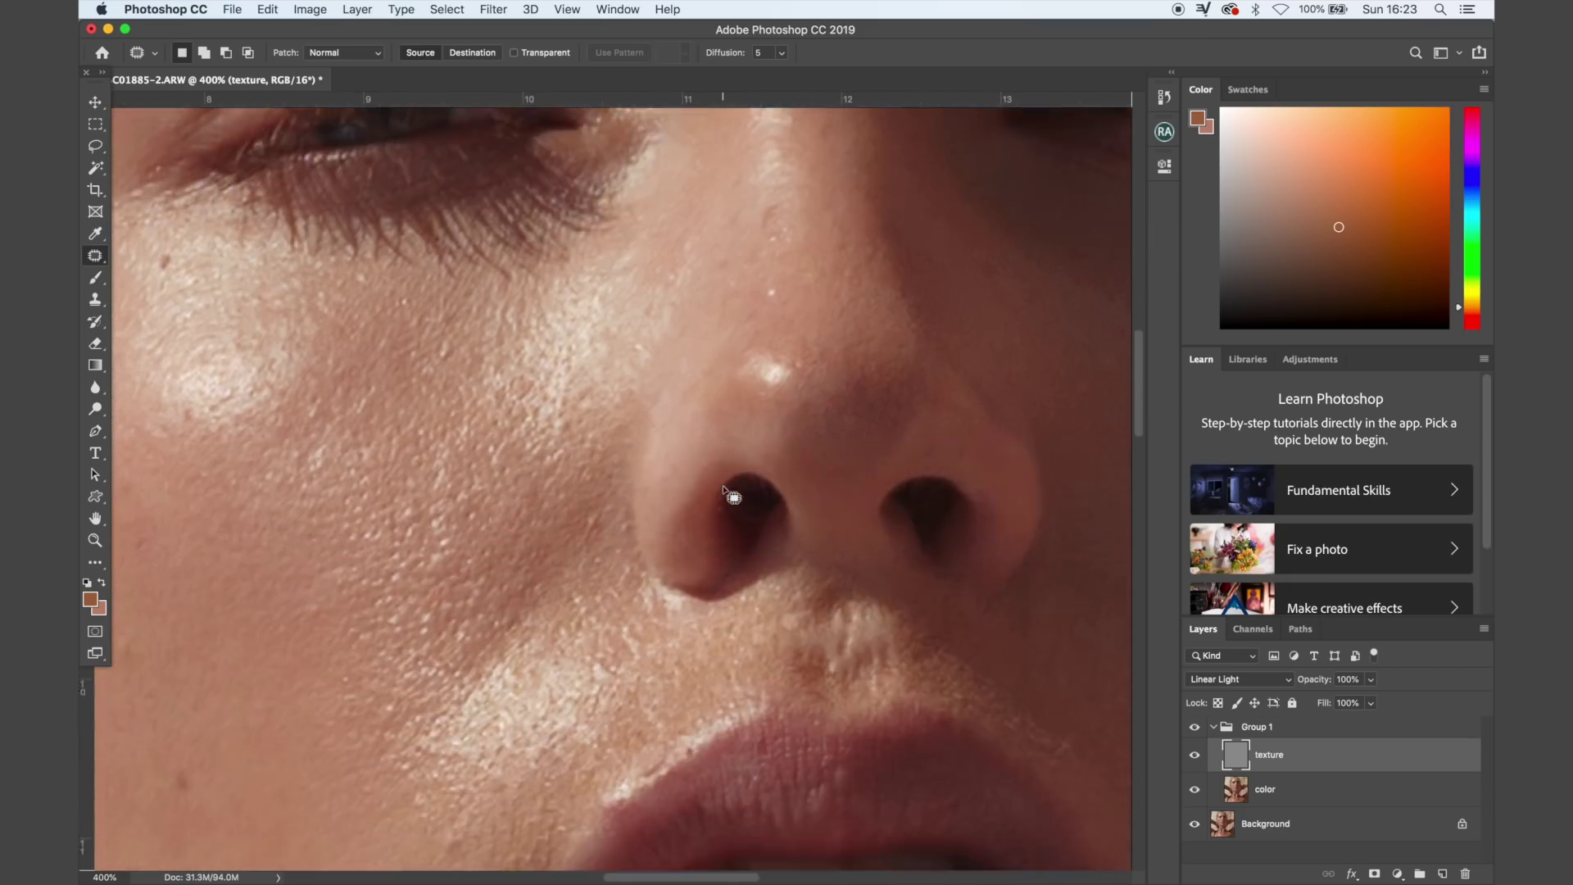
{"action": "scroll", "coordinate": [722, 485], "scroll_direction": "down", "scroll_amount": 5}
{"action": "scroll", "coordinate": [723, 485], "scroll_direction": "left", "scroll_amount": 2}
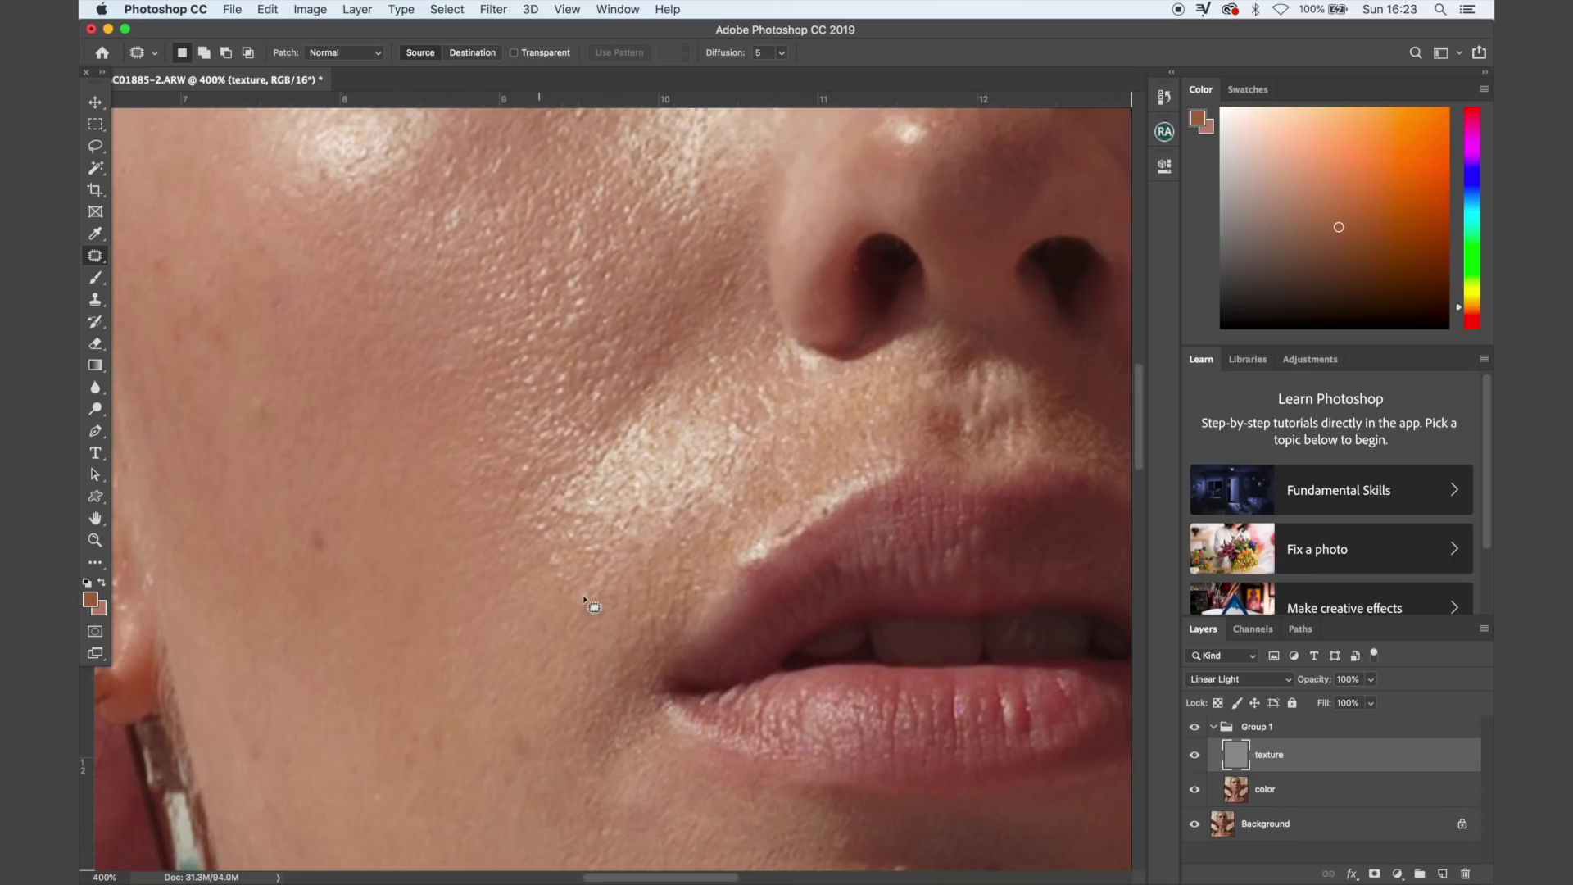
{"action": "mouse_move", "coordinate": [608, 609]}
{"action": "left_mouse_down"}
{"action": "mouse_move", "coordinate": [573, 590]}
{"action": "mouse_move", "coordinate": [562, 653]}
{"action": "mouse_move", "coordinate": [593, 645]}
{"action": "mouse_move", "coordinate": [537, 638]}
{"action": "left_mouse_up"}
{"action": "key", "text": "ctrl+d"}
- Patch the dark spot and the adjoining skin in the cheek highlight below the outer eye
{"action": "scroll", "coordinate": [538, 641], "scroll_direction": "up", "scroll_amount": 2}
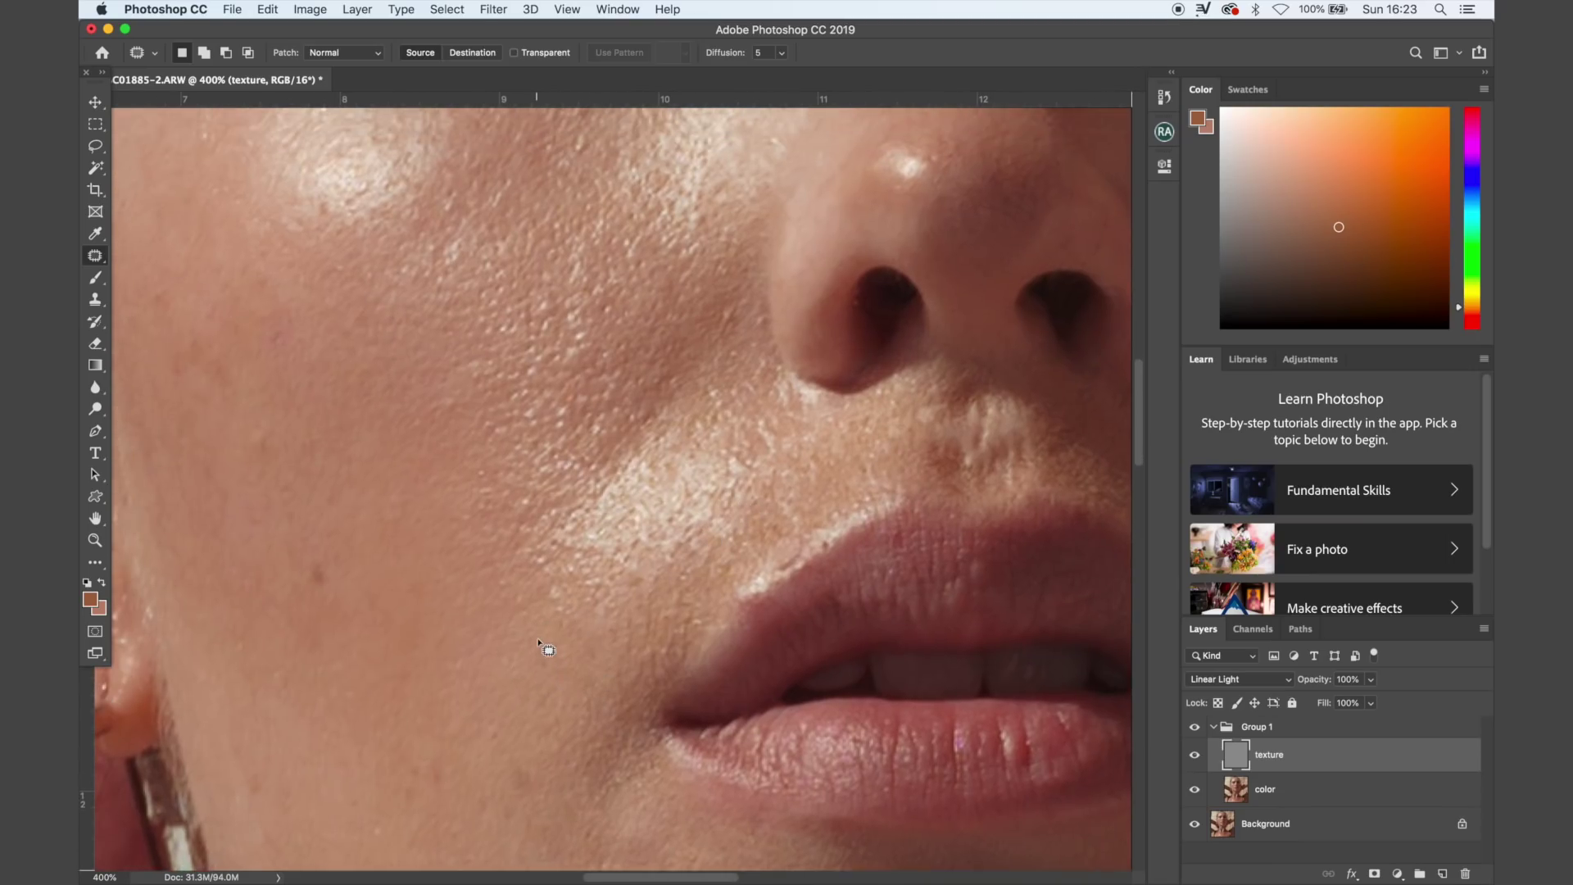
{"action": "scroll", "coordinate": [629, 471], "scroll_direction": "up", "scroll_amount": 5}
{"action": "scroll", "coordinate": [599, 509], "scroll_direction": "left", "scroll_amount": 3}
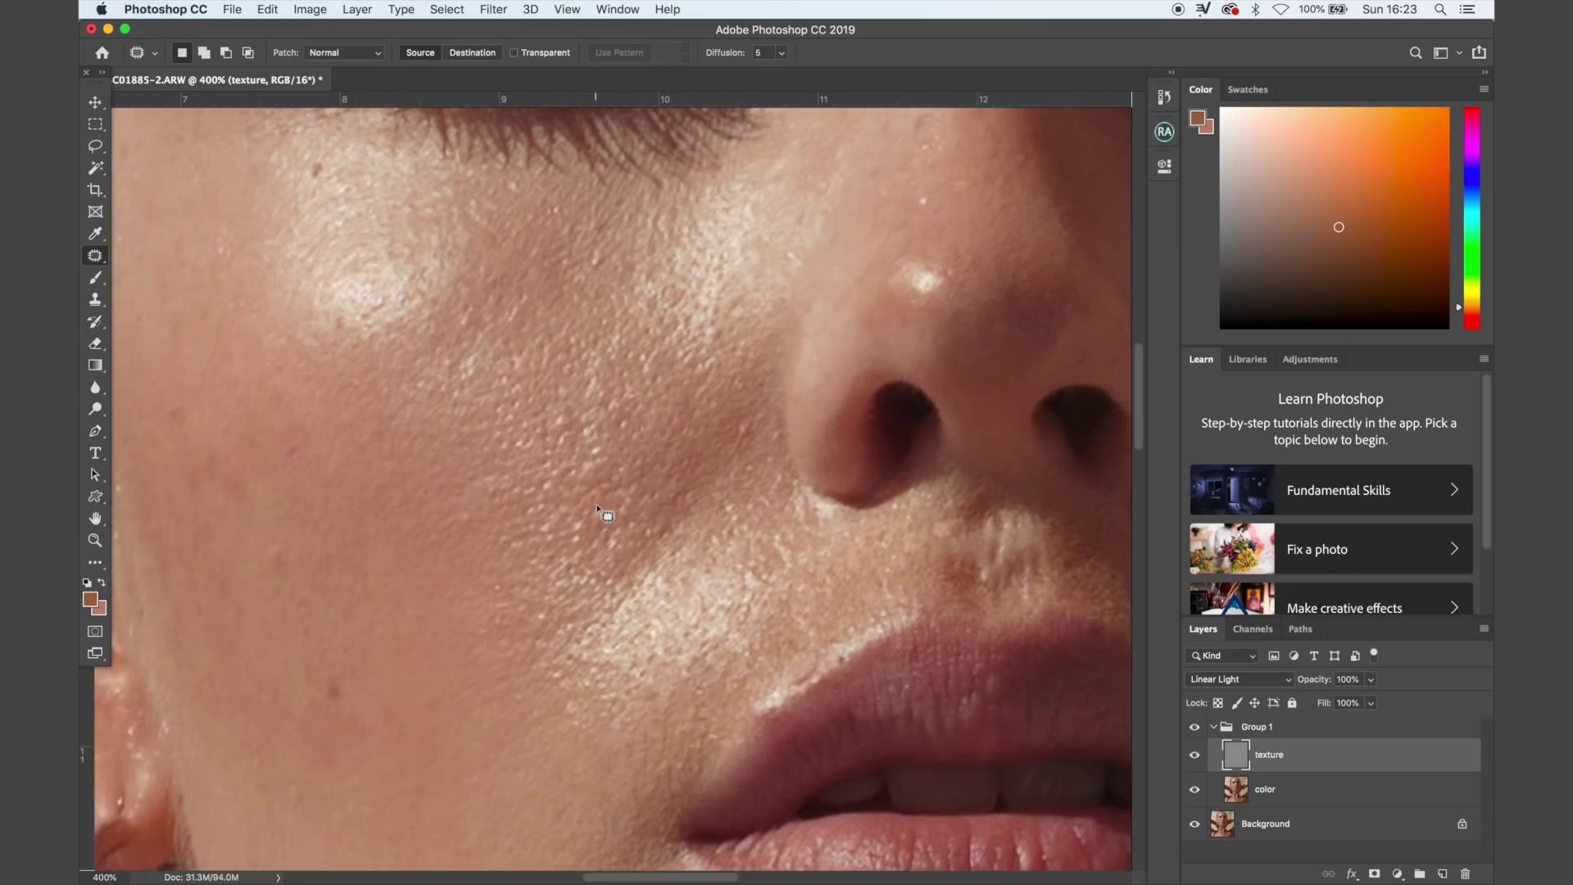
{"action": "scroll", "coordinate": [600, 509], "scroll_direction": "up", "scroll_amount": 5}
{"action": "scroll", "coordinate": [600, 509], "scroll_direction": "left", "scroll_amount": 7}
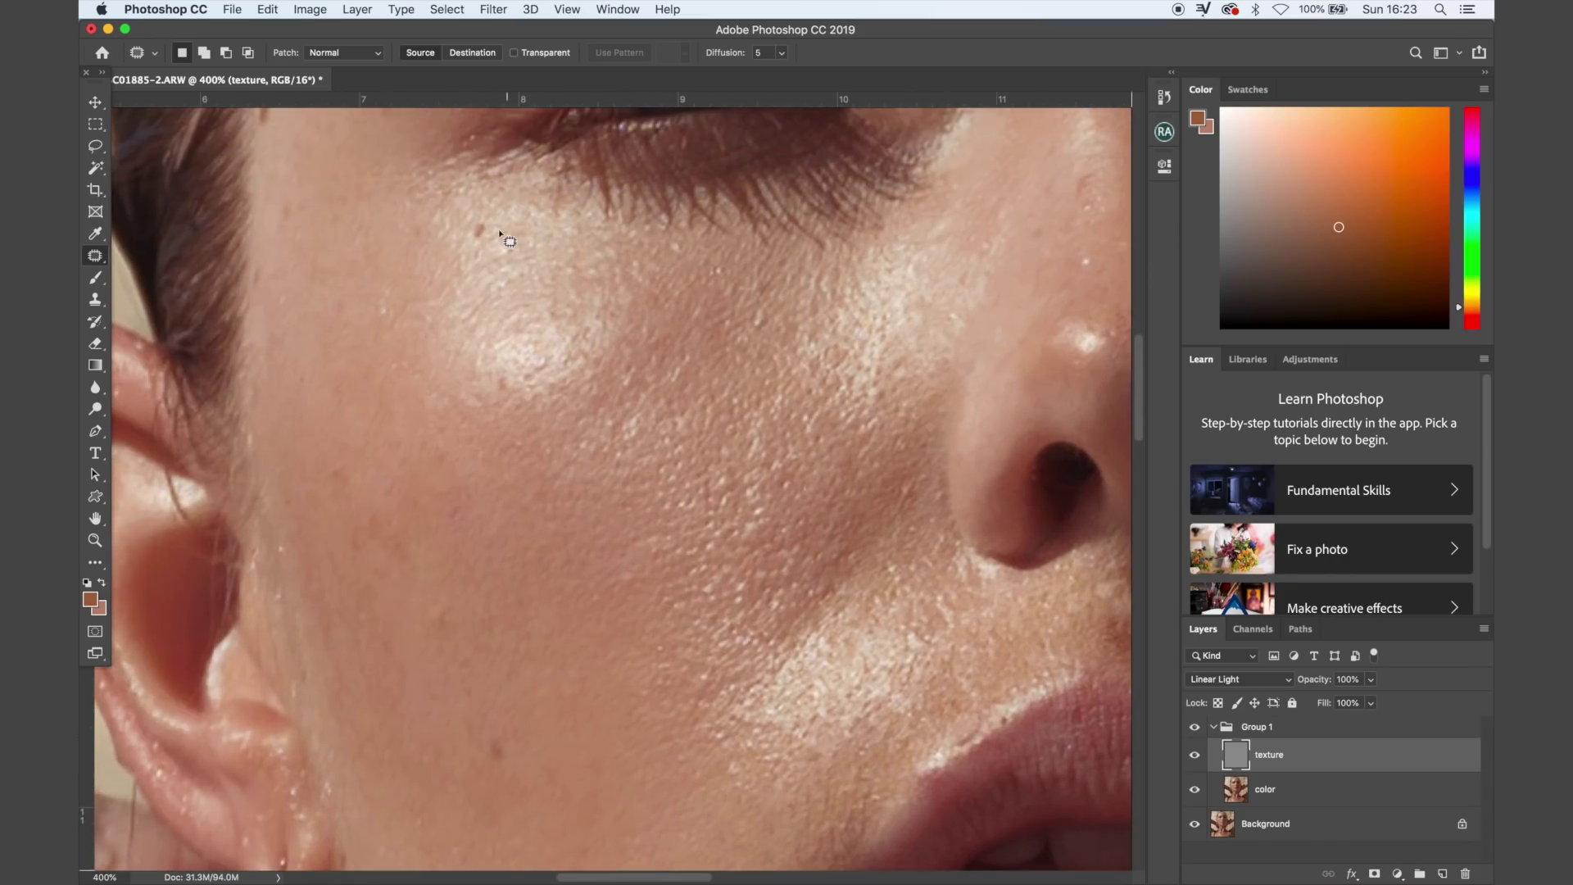
{"action": "mouse_move", "coordinate": [486, 243]}
{"action": "left_mouse_down"}
{"action": "mouse_move", "coordinate": [484, 208]}
{"action": "mouse_move", "coordinate": [527, 223]}
{"action": "mouse_move", "coordinate": [471, 255]}
{"action": "mouse_move", "coordinate": [485, 238]}
{"action": "left_mouse_up"}
{"action": "key", "text": "ctrl+d"}
{"action": "key", "text": "ctrl+d"}
{"action": "left_click_drag", "start_coordinate": [531, 249], "coordinate": [499, 259]}
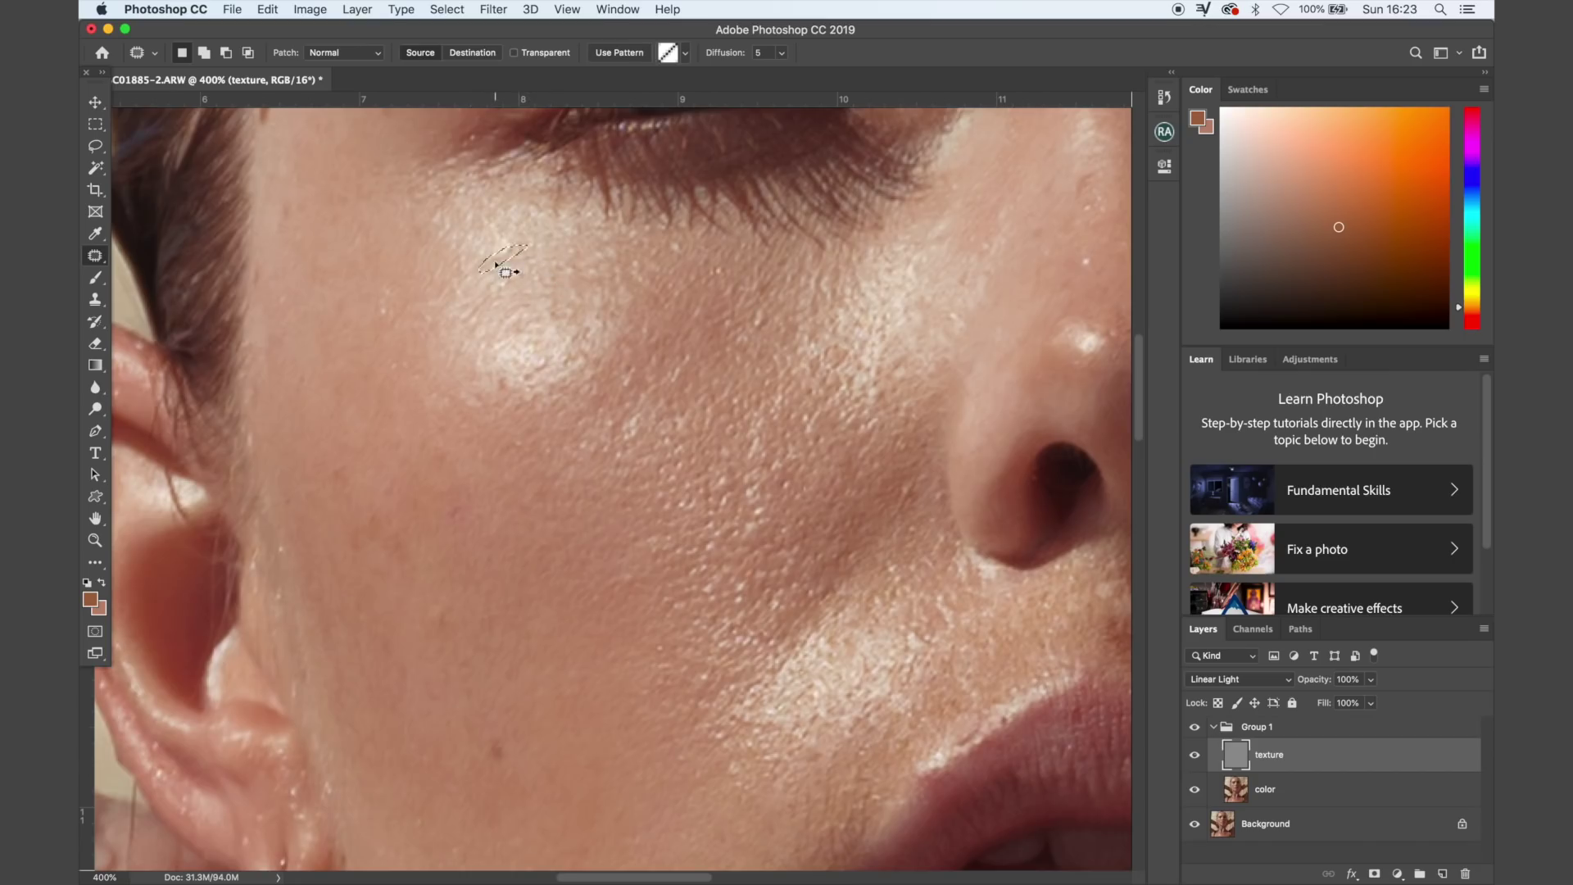
{"action": "key", "text": "cmd+d"}
- Patch the small spot on the lower cheek and the uneven skin below the corner of the mouth
{"action": "scroll", "coordinate": [490, 257], "scroll_direction": "down", "scroll_amount": 3}
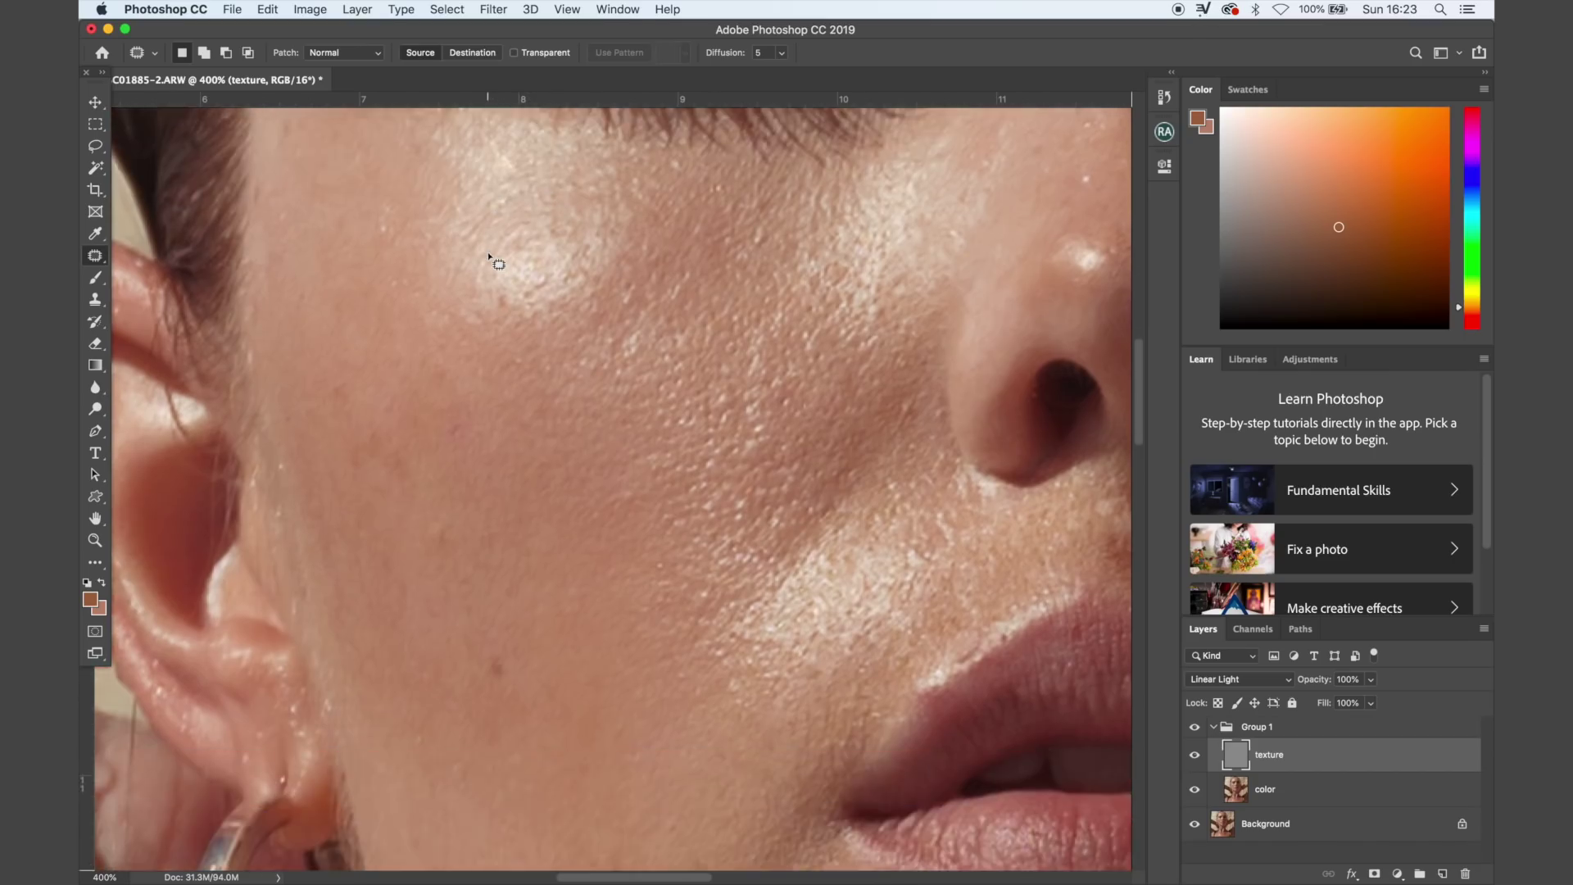
{"action": "scroll", "coordinate": [490, 257], "scroll_direction": "down", "scroll_amount": 10}
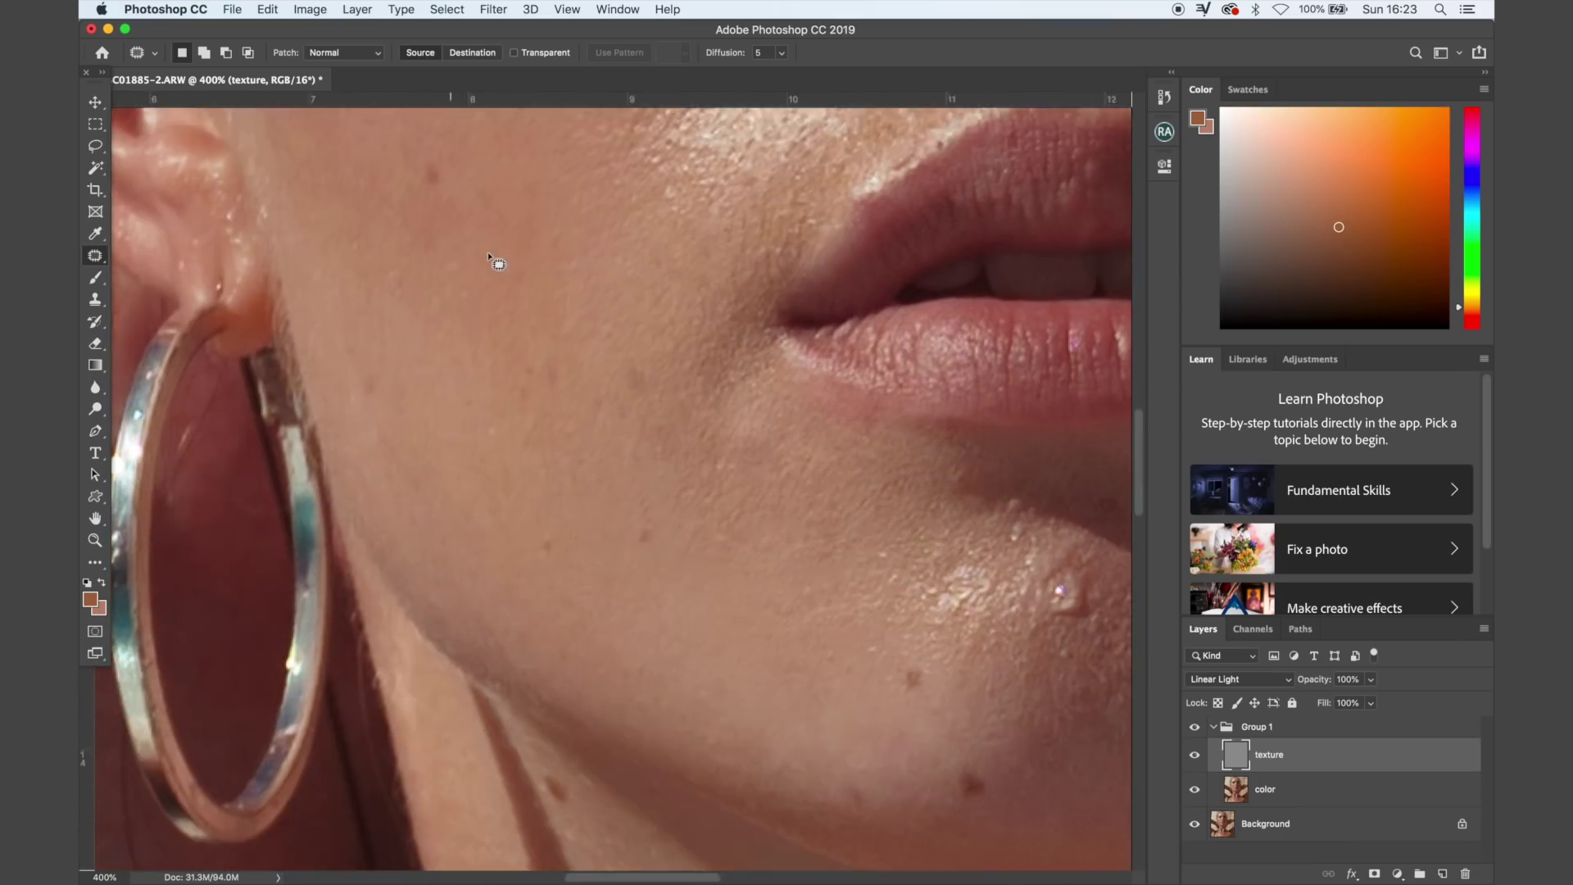
{"action": "scroll", "coordinate": [726, 443], "scroll_direction": "right", "scroll_amount": 3}
{"action": "scroll", "coordinate": [726, 443], "scroll_direction": "left", "scroll_amount": 3}
{"action": "scroll", "coordinate": [726, 442], "scroll_direction": "up", "scroll_amount": 2}
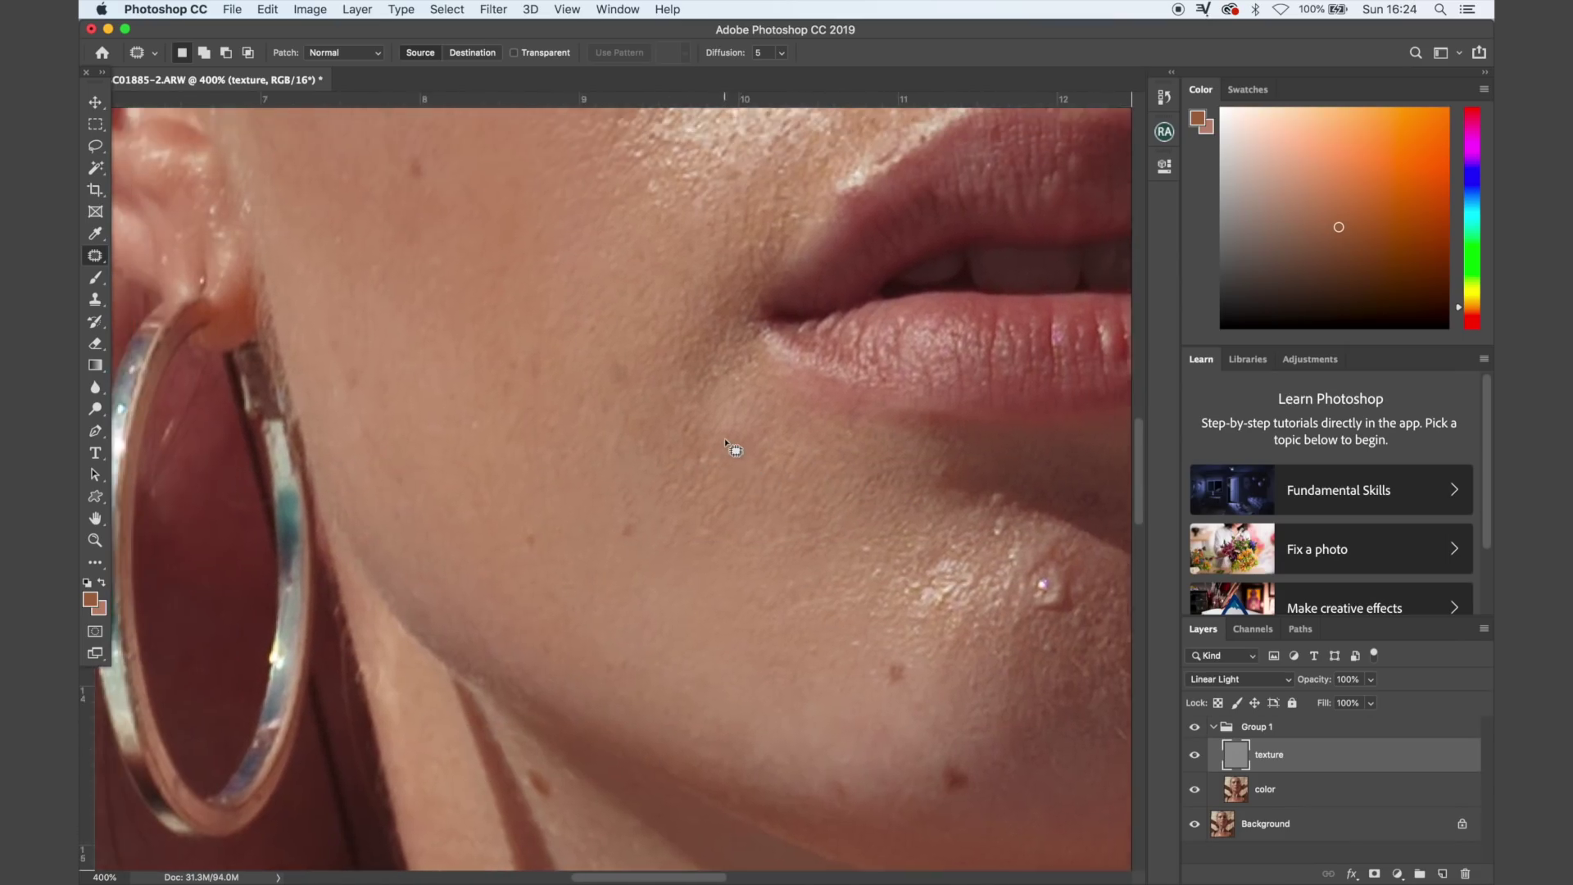
{"action": "mouse_move", "coordinate": [677, 543]}
{"action": "left_mouse_down"}
{"action": "mouse_move", "coordinate": [655, 566]}
{"action": "mouse_move", "coordinate": [677, 572]}
{"action": "left_mouse_up"}
{"action": "key", "text": "cmd+d"}
{"action": "mouse_move", "coordinate": [689, 490]}
{"action": "left_mouse_down"}
{"action": "mouse_move", "coordinate": [693, 565]}
{"action": "mouse_move", "coordinate": [766, 541]}
{"action": "mouse_move", "coordinate": [745, 580]}
{"action": "left_mouse_up"}
{"action": "key", "text": "super+d"}
- Patch the rough skin just above the corner of the mouth, beside the upper lip
{"action": "scroll", "coordinate": [647, 462], "scroll_direction": "up", "scroll_amount": 2}
{"action": "scroll", "coordinate": [648, 462], "scroll_direction": "left", "scroll_amount": 1}
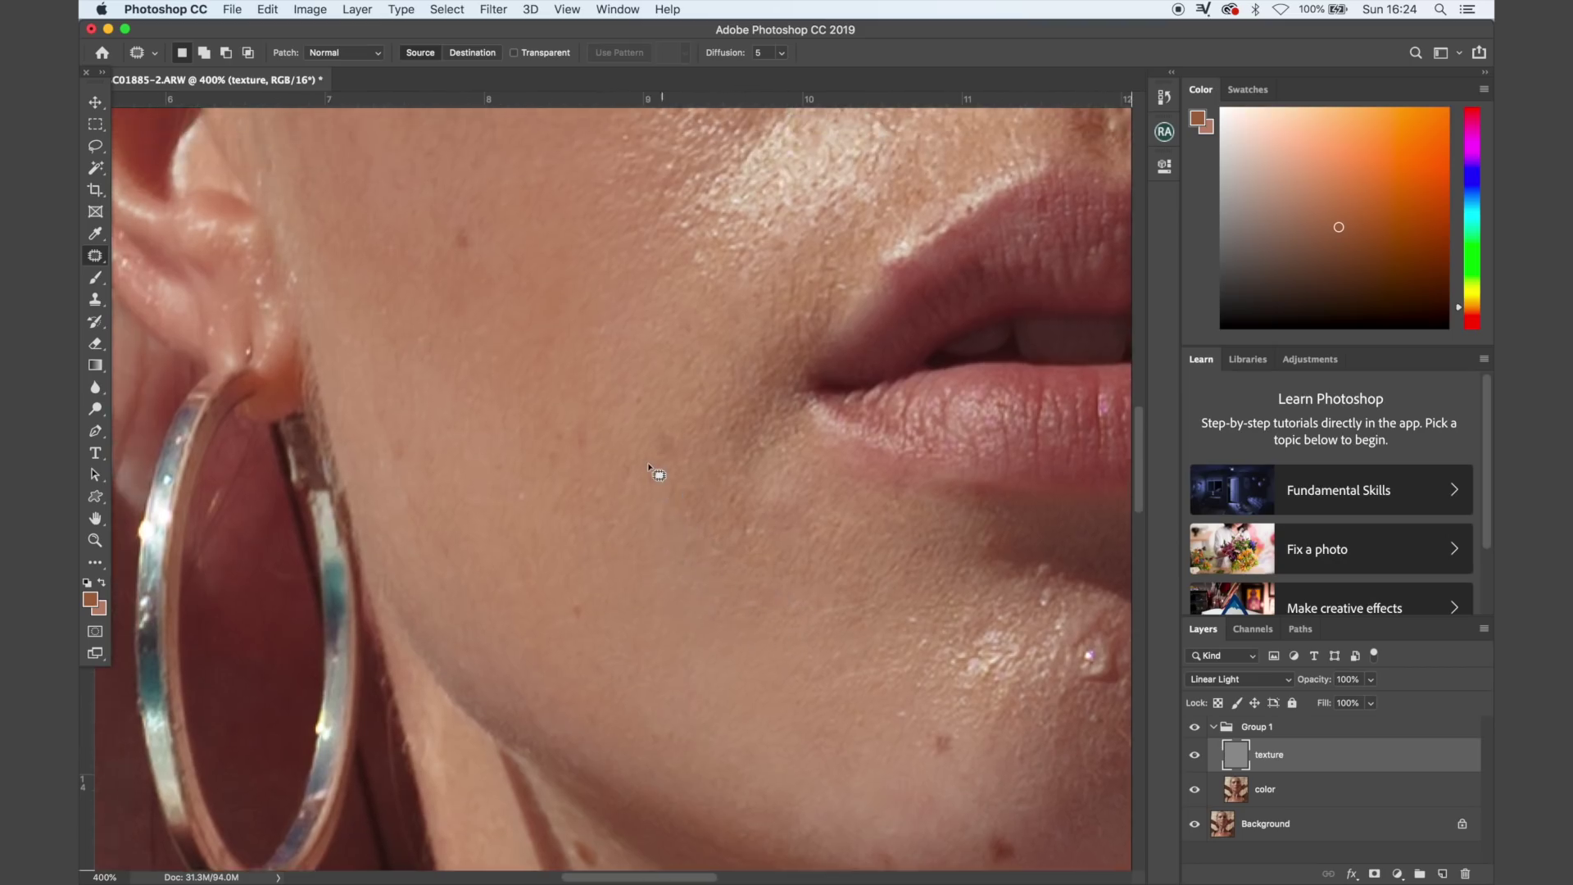
{"action": "scroll", "coordinate": [649, 463], "scroll_direction": "up", "scroll_amount": 2}
{"action": "scroll", "coordinate": [648, 463], "scroll_direction": "right", "scroll_amount": 1}
{"action": "mouse_move", "coordinate": [848, 472]}
{"action": "left_mouse_down"}
{"action": "mouse_move", "coordinate": [762, 577]}
{"action": "mouse_move", "coordinate": [843, 555]}
{"action": "mouse_move", "coordinate": [848, 475]}
{"action": "left_mouse_up"}
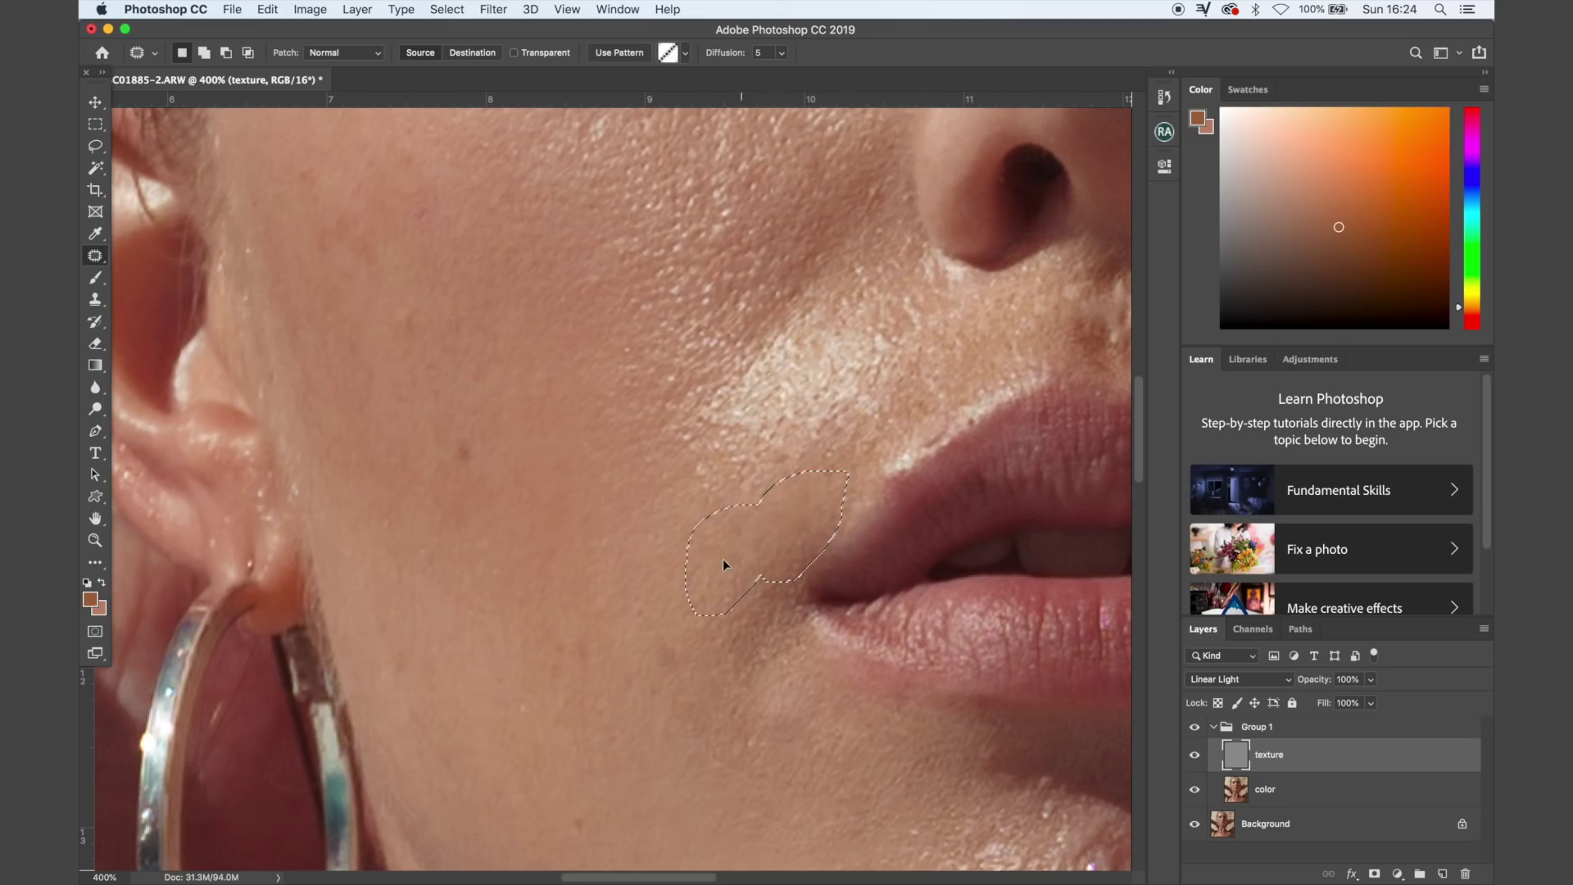
{"action": "key", "text": "super+d"}
- Compare the face before and after retouching by toggling the visibility of the texture layer and Group 1
{"action": "scroll", "coordinate": [722, 558], "scroll_direction": "up", "scroll_amount": 10}
{"action": "scroll", "coordinate": [723, 558], "scroll_direction": "right", "scroll_amount": 5}
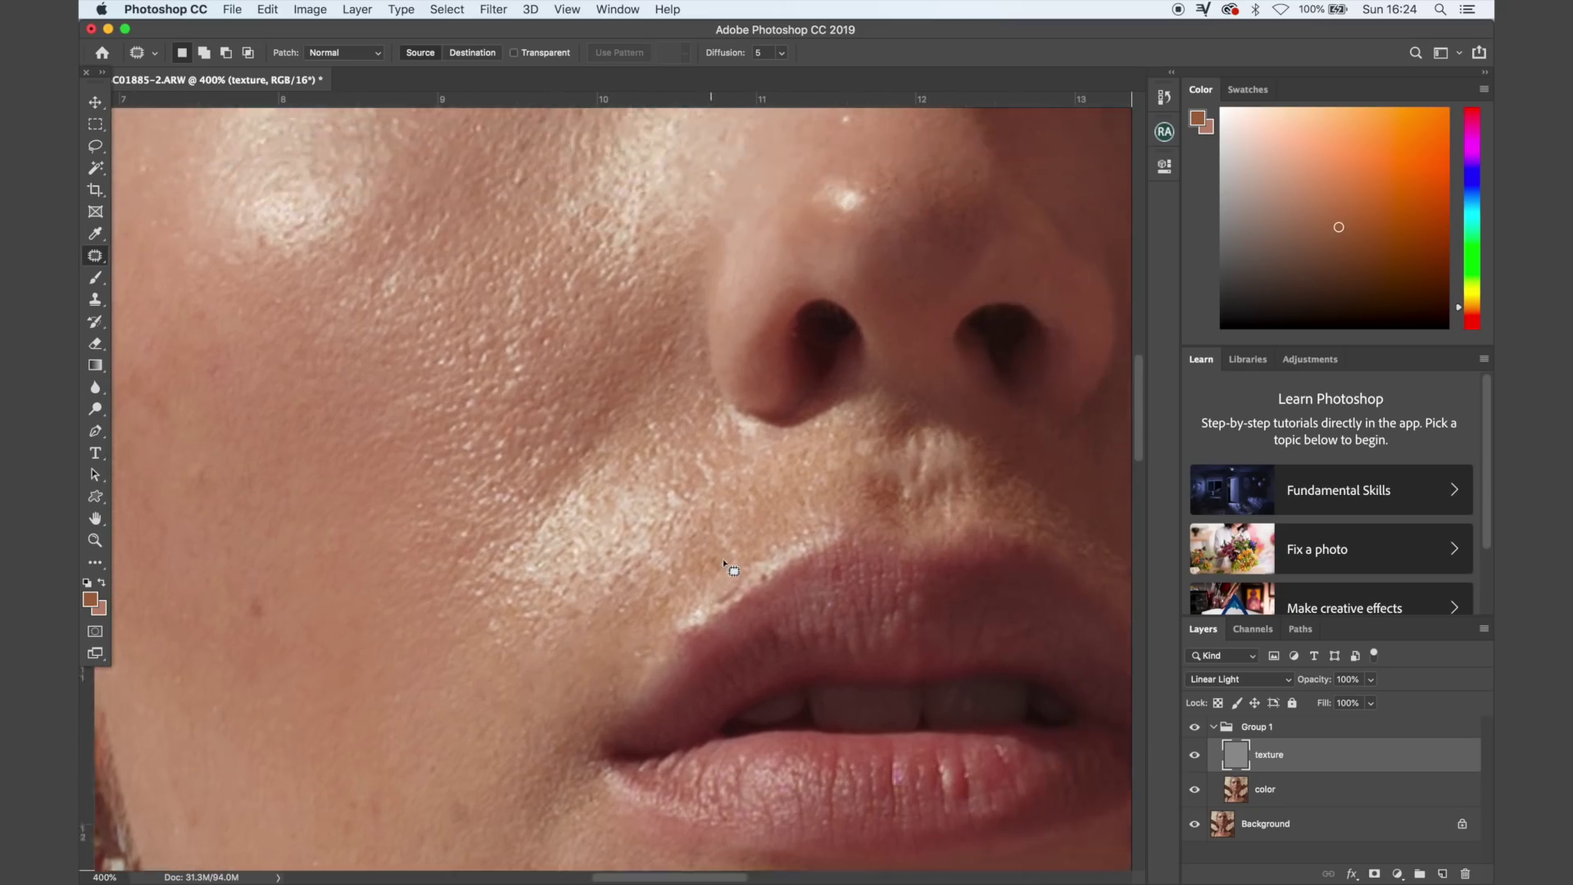
{"action": "scroll", "coordinate": [722, 559], "scroll_direction": "down", "scroll_amount": 3}
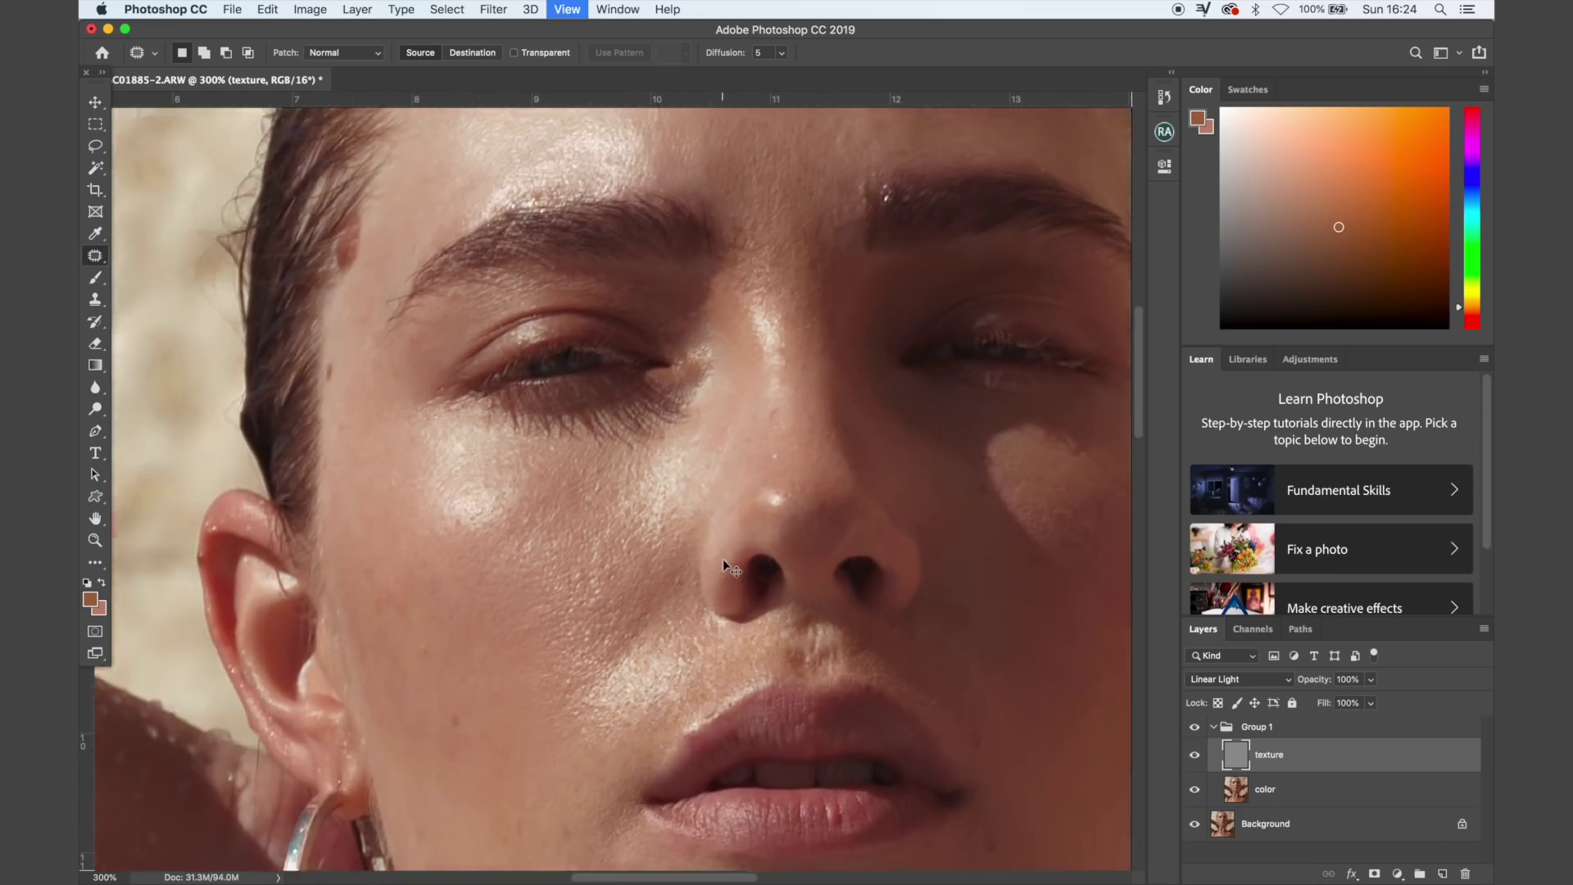
{"action": "left_click", "coordinate": [1194, 755]}
{"action": "left_click", "coordinate": [1194, 756]}
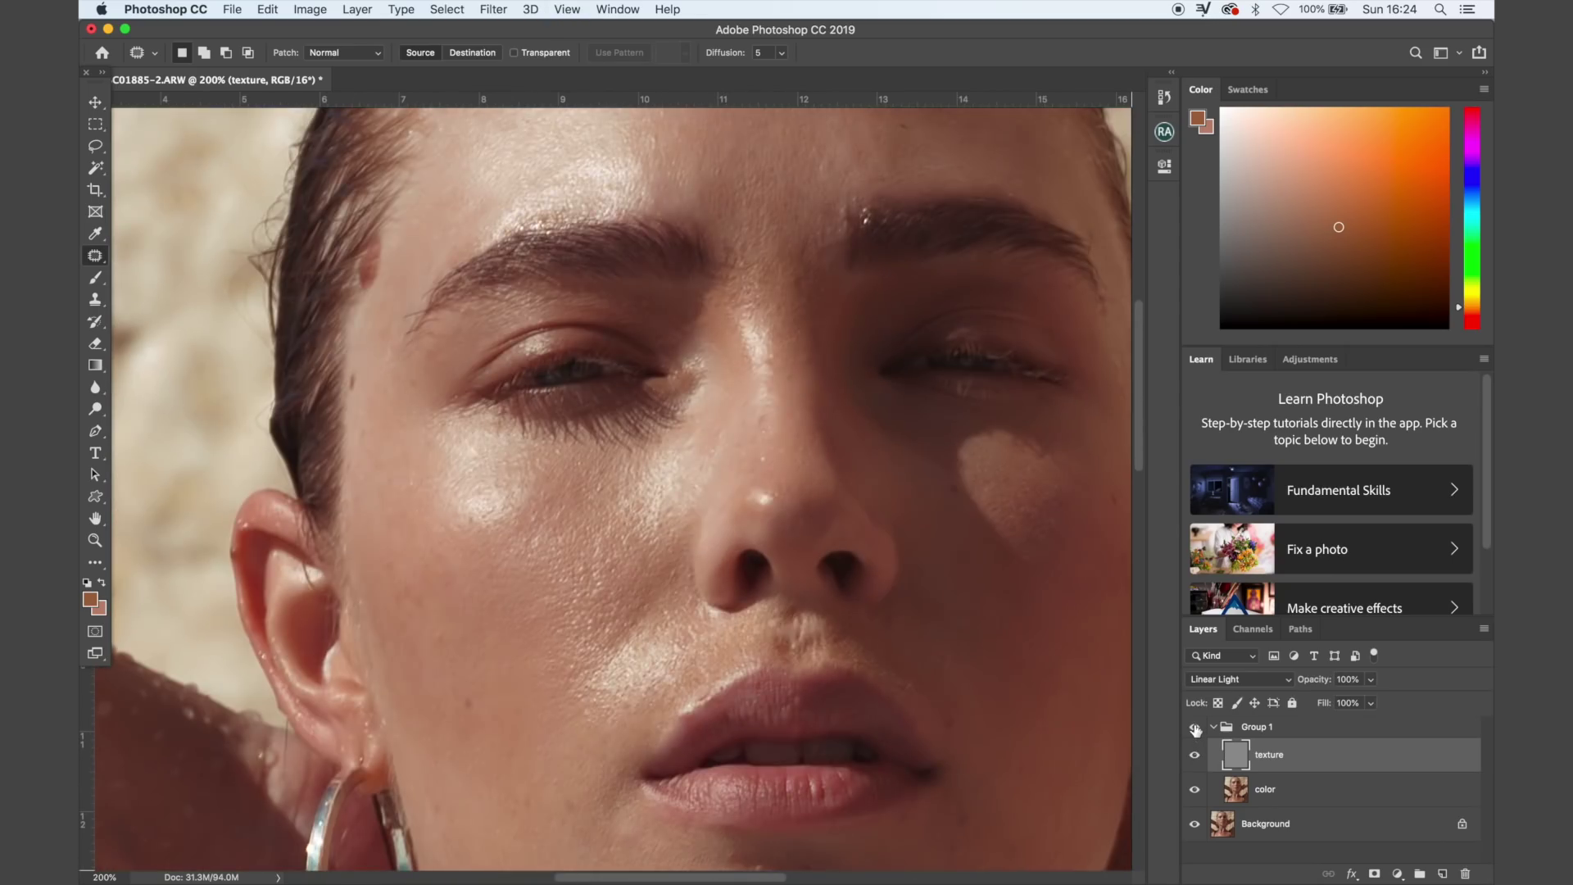
{"action": "left_click", "coordinate": [1196, 728]}
{"action": "left_click", "coordinate": [1195, 728]}
- Patch the uneven texture in the middle of the forehead above the gap between the eyebrows
{"action": "key", "text": "super+equal"}
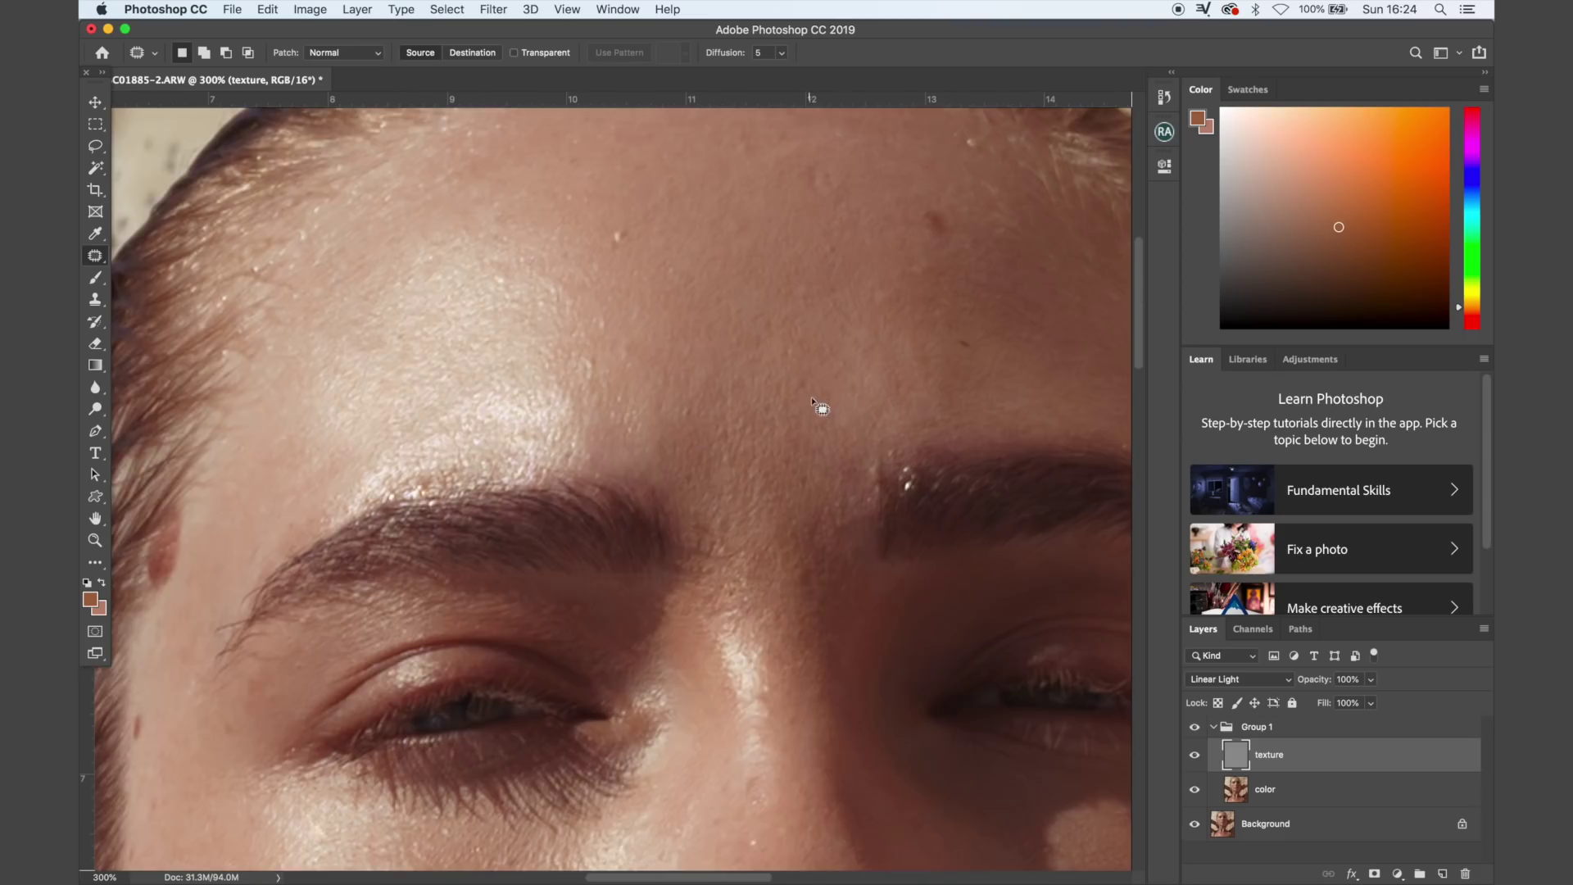
{"action": "mouse_move", "coordinate": [778, 390]}
{"action": "left_mouse_down"}
{"action": "mouse_move", "coordinate": [785, 425]}
{"action": "mouse_move", "coordinate": [814, 402]}
{"action": "left_mouse_up"}
{"action": "key", "text": "super+d"}
- Keep the Patch Tool and remove the bright bump and the small blemish on the upper forehead
{"action": "right_click", "coordinate": [95, 257]}
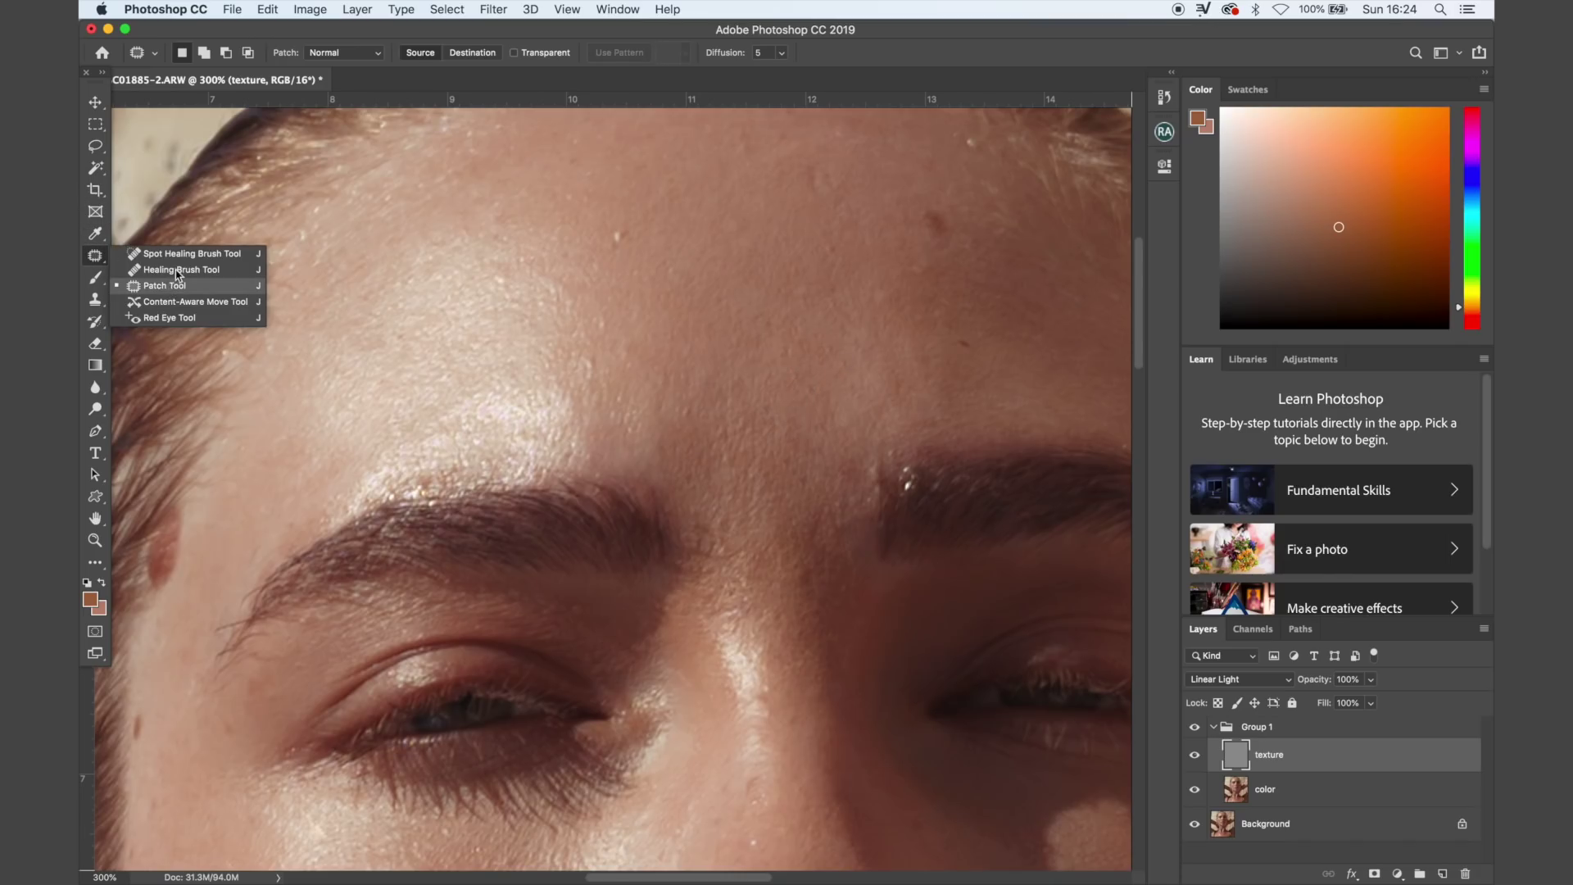
{"action": "left_click", "coordinate": [262, 176]}
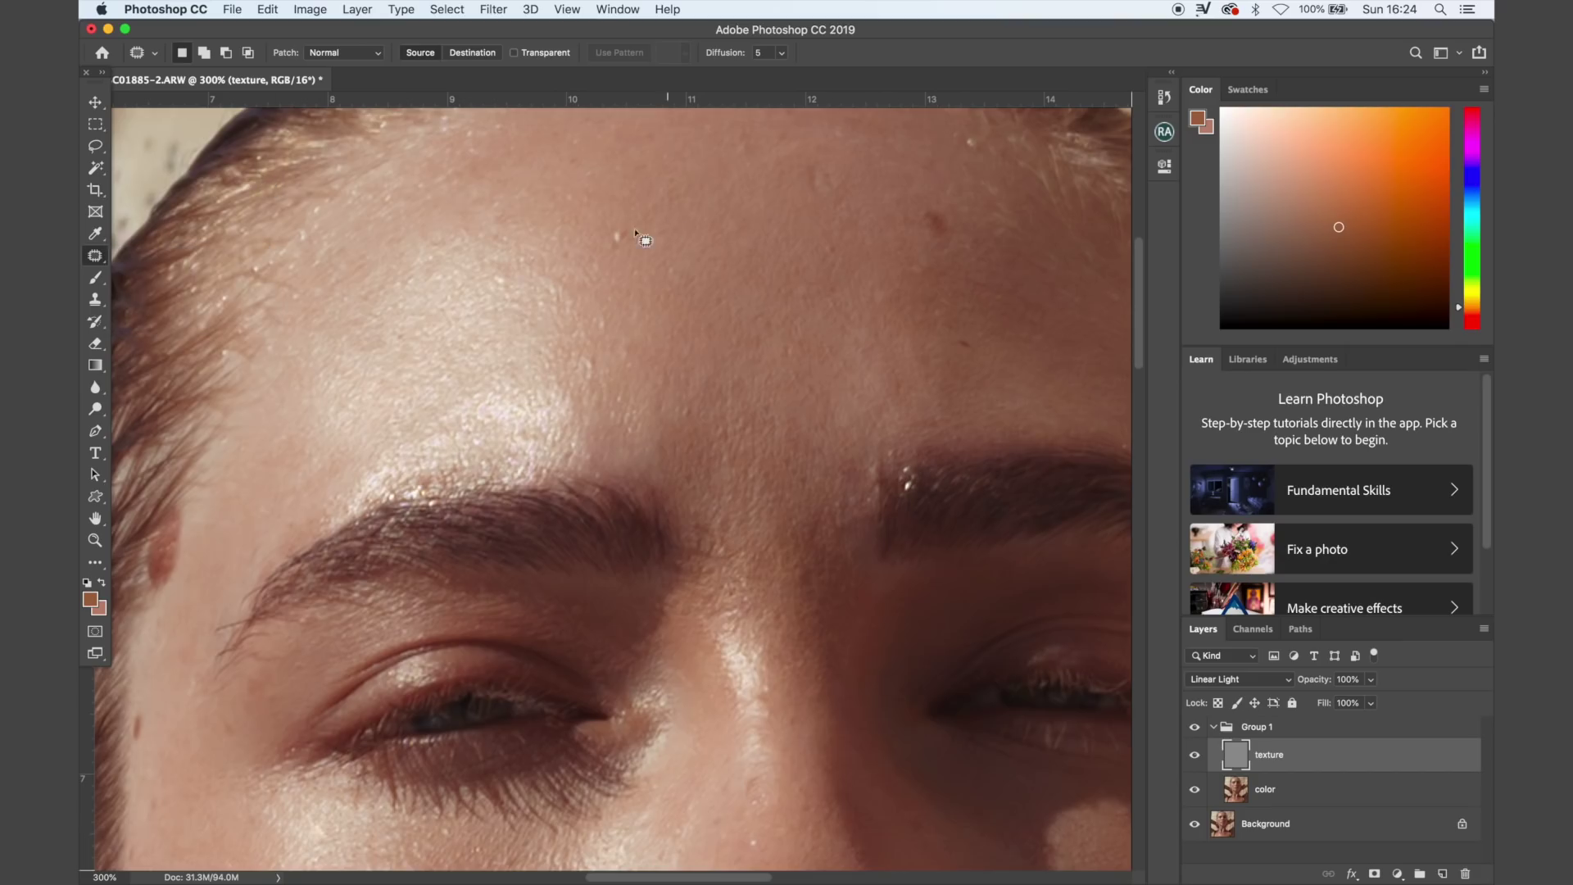
{"action": "mouse_move", "coordinate": [636, 226]}
{"action": "left_mouse_down"}
{"action": "mouse_move", "coordinate": [601, 248]}
{"action": "mouse_move", "coordinate": [667, 260]}
{"action": "left_mouse_up"}
{"action": "key", "text": "ctrl+d"}
{"action": "mouse_move", "coordinate": [833, 156]}
{"action": "left_mouse_down"}
{"action": "mouse_move", "coordinate": [800, 168]}
{"action": "mouse_move", "coordinate": [804, 197]}
{"action": "mouse_move", "coordinate": [836, 198]}
{"action": "mouse_move", "coordinate": [743, 229]}
{"action": "left_mouse_up"}
{"action": "key", "text": "ctrl+d"}
{"action": "key", "text": "ctrl+d"}
{"action": "scroll", "coordinate": [769, 226], "scroll_direction": "left", "scroll_amount": 1}
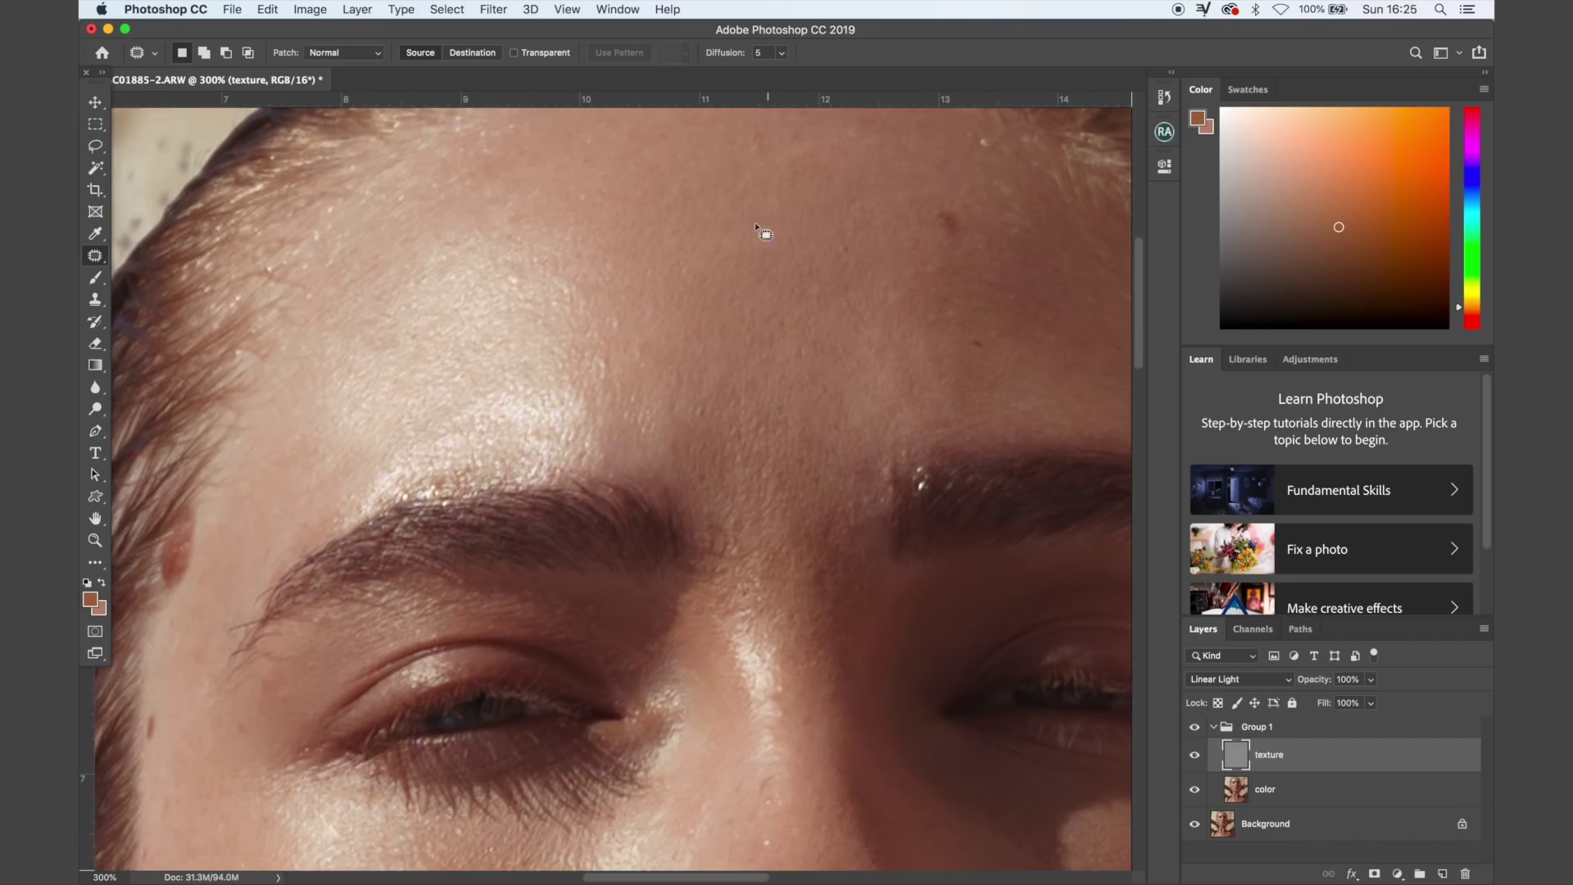
- Patch the bumps around the sunlit forehead highlight and the uneven skin between the eyebrows
{"action": "mouse_move", "coordinate": [576, 275]}
{"action": "left_mouse_down"}
{"action": "mouse_move", "coordinate": [604, 302]}
{"action": "mouse_move", "coordinate": [586, 323]}
{"action": "left_mouse_up"}
{"action": "key", "text": "ctrl+d"}
{"action": "mouse_move", "coordinate": [529, 264]}
{"action": "left_mouse_down"}
{"action": "mouse_move", "coordinate": [493, 280]}
{"action": "mouse_move", "coordinate": [631, 358]}
{"action": "mouse_move", "coordinate": [634, 395]}
{"action": "left_mouse_up"}
{"action": "key", "text": "ctrl+d"}
{"action": "scroll", "coordinate": [631, 395], "scroll_direction": "down", "scroll_amount": 2}
{"action": "scroll", "coordinate": [632, 395], "scroll_direction": "right", "scroll_amount": 1}
{"action": "mouse_move", "coordinate": [754, 491]}
{"action": "left_mouse_down"}
{"action": "mouse_move", "coordinate": [698, 504]}
{"action": "mouse_move", "coordinate": [725, 524]}
{"action": "left_mouse_up"}
- Patch the dark spot on the upper forehead near the hairline, above the shaded eyebrow
{"action": "scroll", "coordinate": [744, 433], "scroll_direction": "up", "scroll_amount": 3}
{"action": "scroll", "coordinate": [745, 433], "scroll_direction": "right", "scroll_amount": 1}
{"action": "mouse_move", "coordinate": [844, 263]}
{"action": "left_mouse_down"}
{"action": "mouse_move", "coordinate": [880, 291]}
{"action": "mouse_move", "coordinate": [840, 258]}
{"action": "mouse_move", "coordinate": [857, 315]}
{"action": "mouse_move", "coordinate": [871, 290]}
{"action": "mouse_move", "coordinate": [852, 220]}
{"action": "left_mouse_up"}
{"action": "key", "text": "cmd+d"}
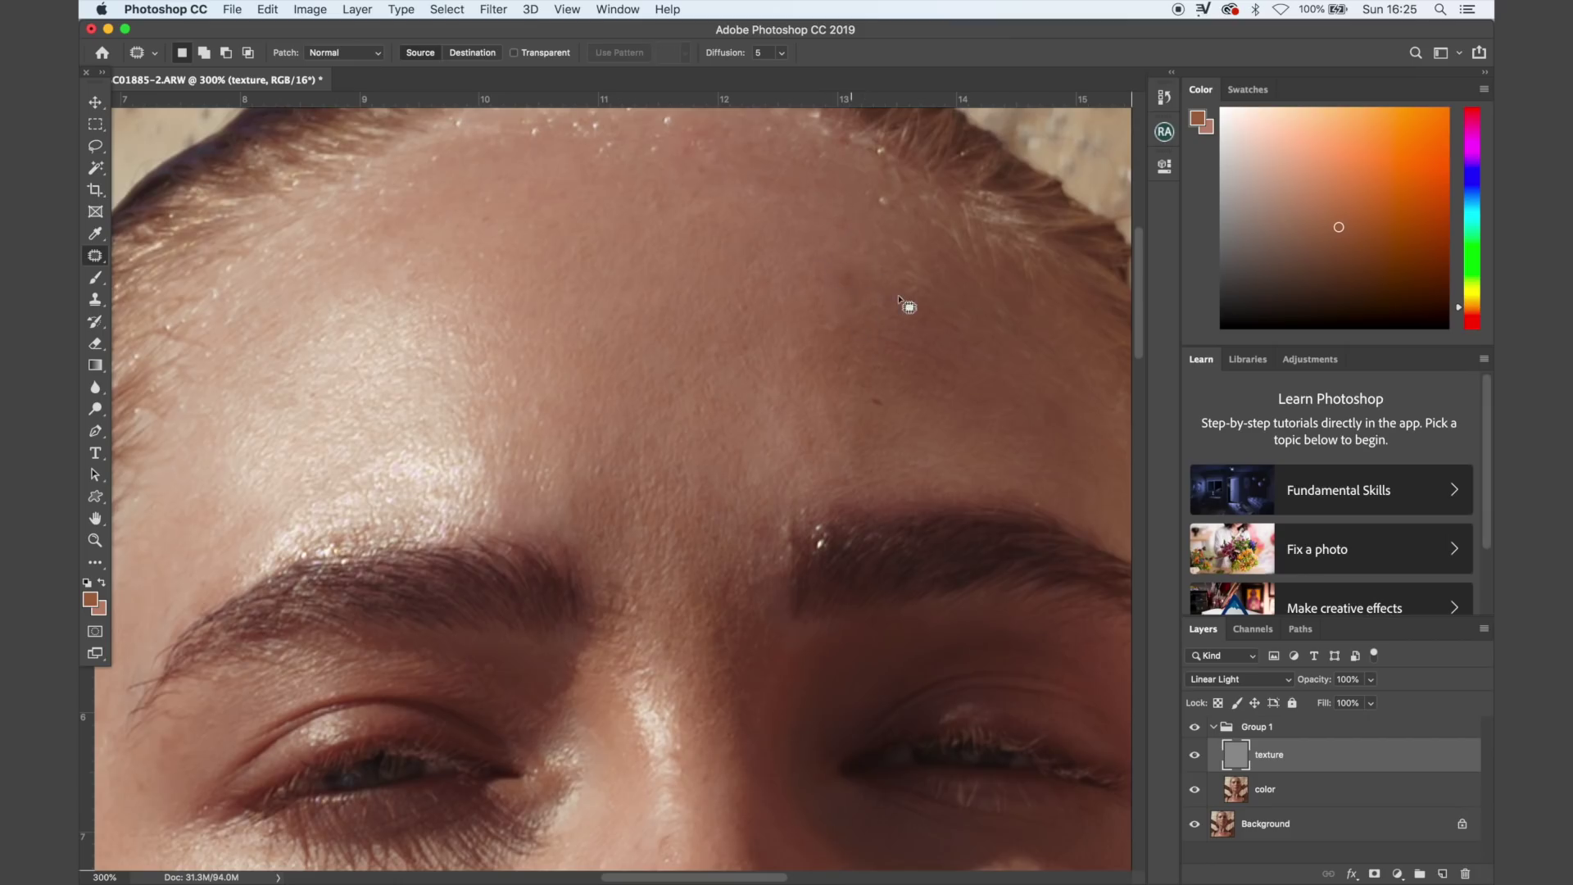
- Undo the last patches around the dark spot on the upper forehead near the hairline
{"action": "key", "text": "cmd+z"}
{"action": "key", "text": "cmd+z"}
{"action": "key", "text": "cmd+z"}
- Patch the shiny droplet on the chin with nearby clean skin texture and clear the selection
{"action": "scroll", "coordinate": [905, 391], "scroll_direction": "down", "scroll_amount": 10}
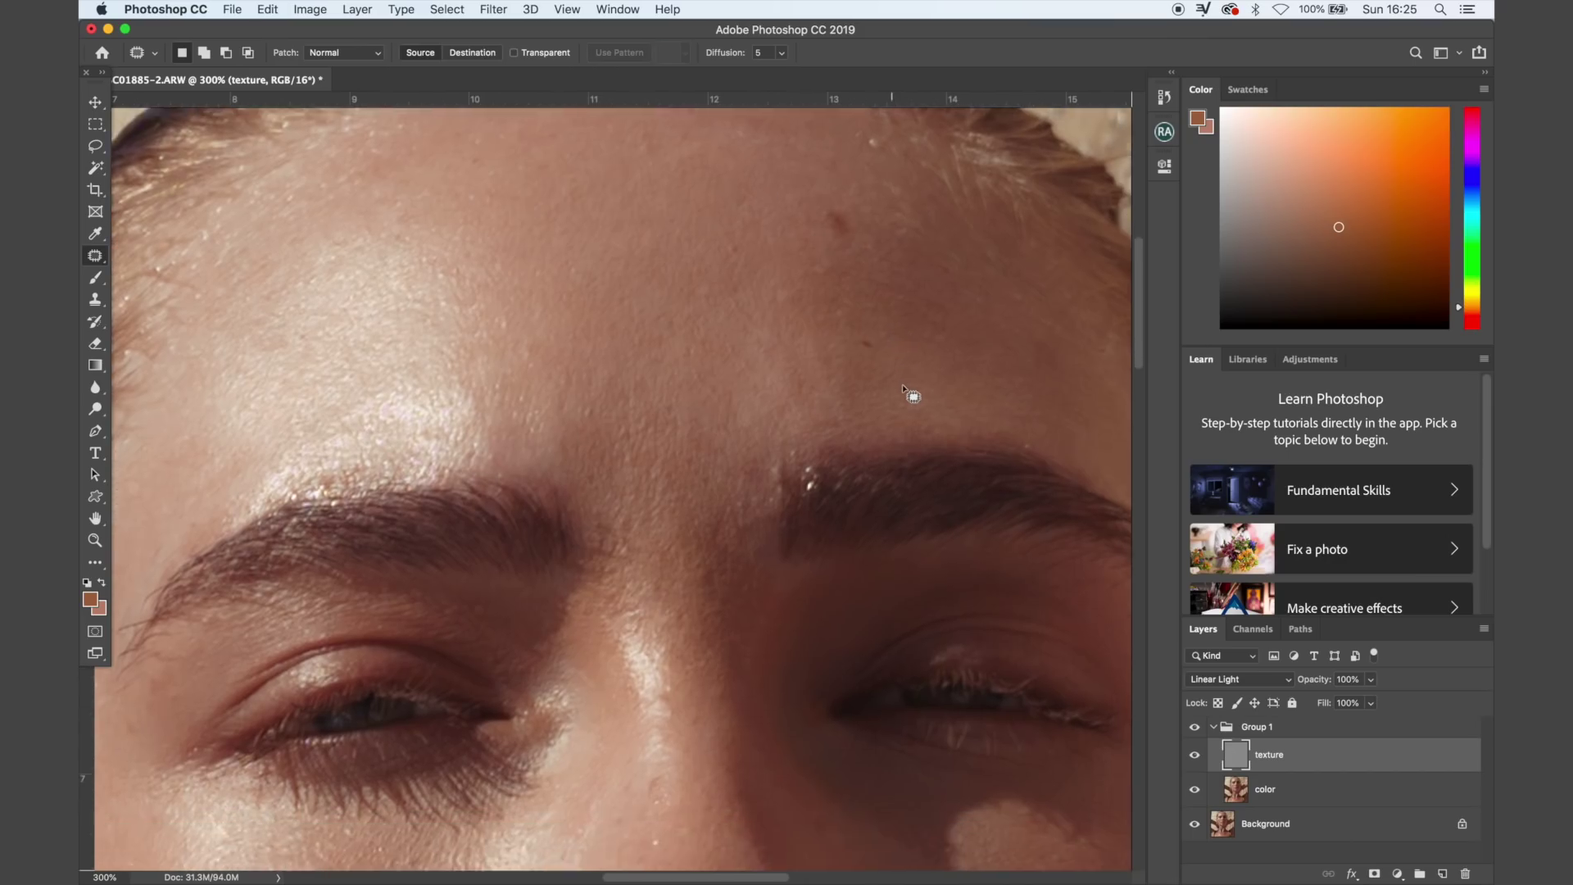
{"action": "scroll", "coordinate": [905, 393], "scroll_direction": "down", "scroll_amount": 12}
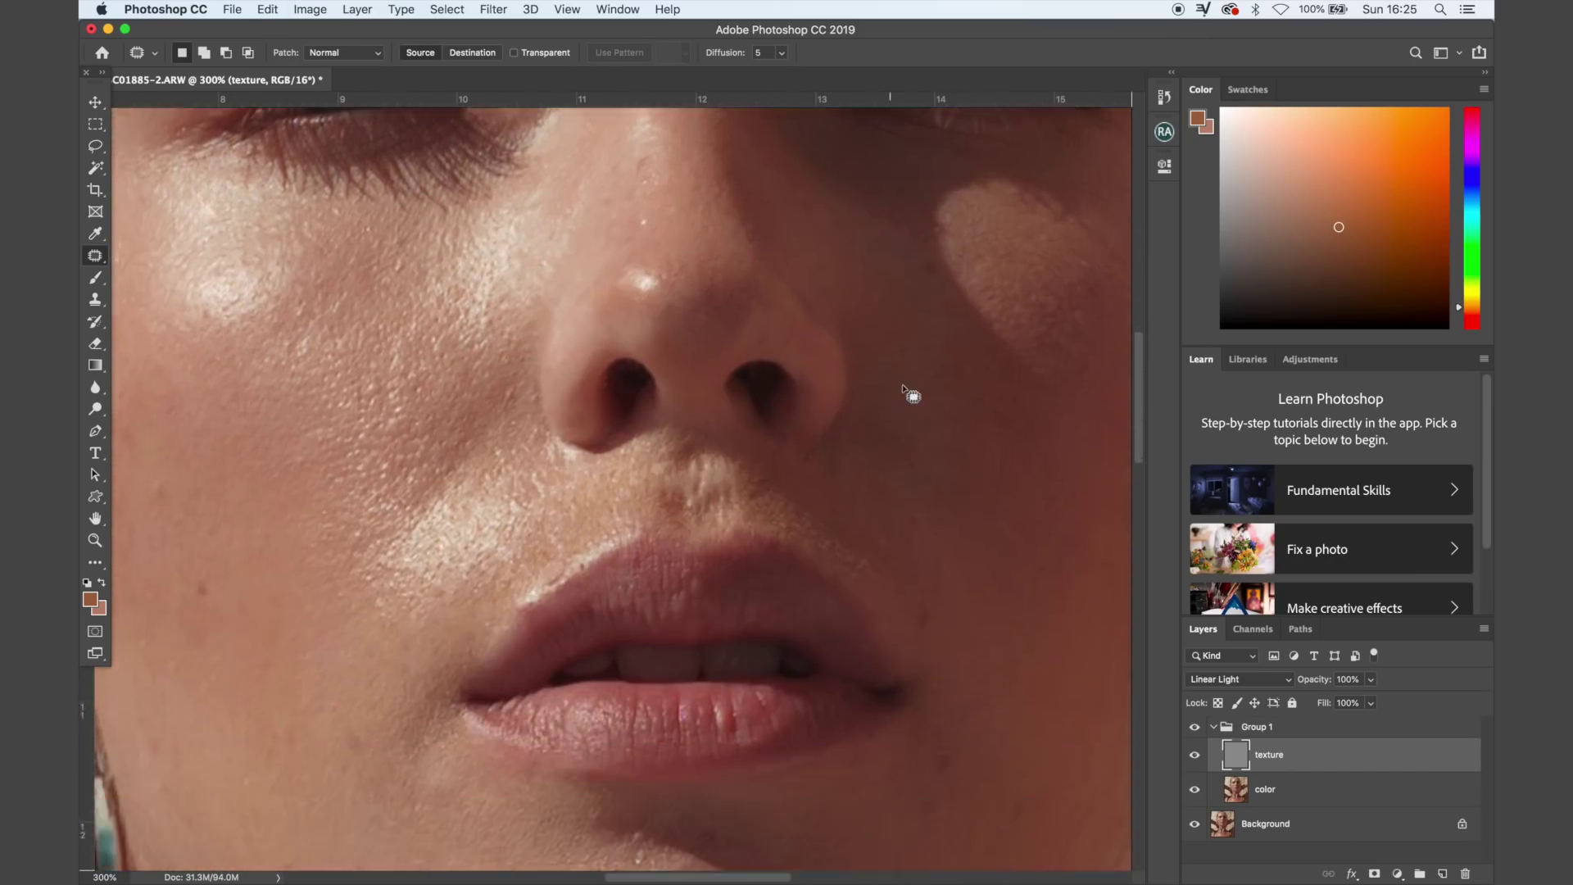
{"action": "scroll", "coordinate": [904, 389], "scroll_direction": "up", "scroll_amount": 6}
{"action": "scroll", "coordinate": [903, 389], "scroll_direction": "left", "scroll_amount": 6}
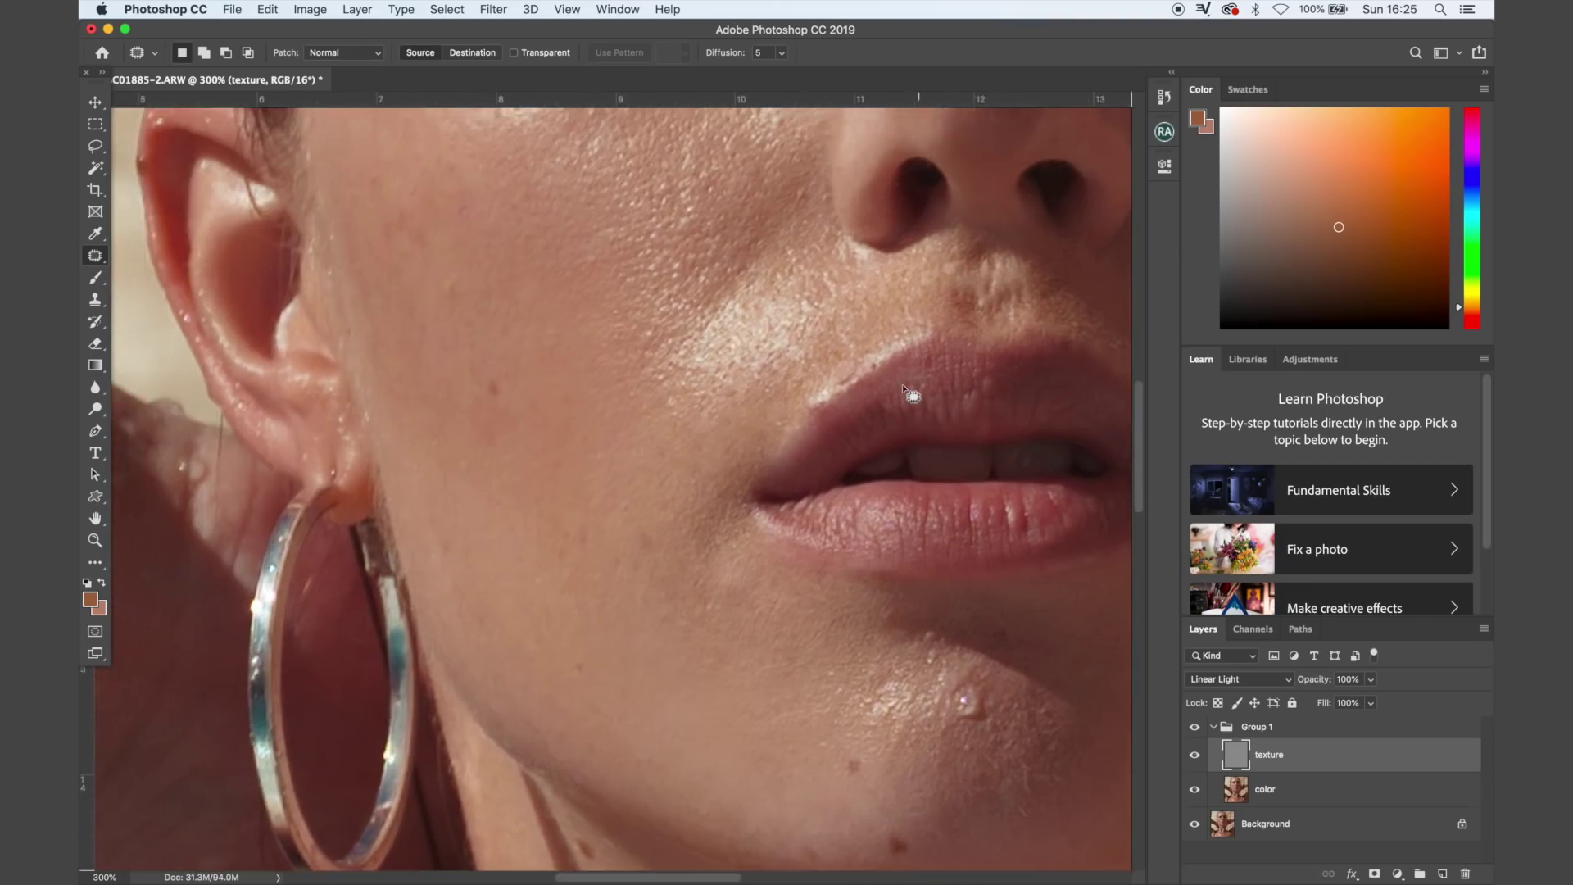
{"action": "scroll", "coordinate": [902, 383], "scroll_direction": "down", "scroll_amount": 3}
{"action": "scroll", "coordinate": [902, 383], "scroll_direction": "right", "scroll_amount": 2}
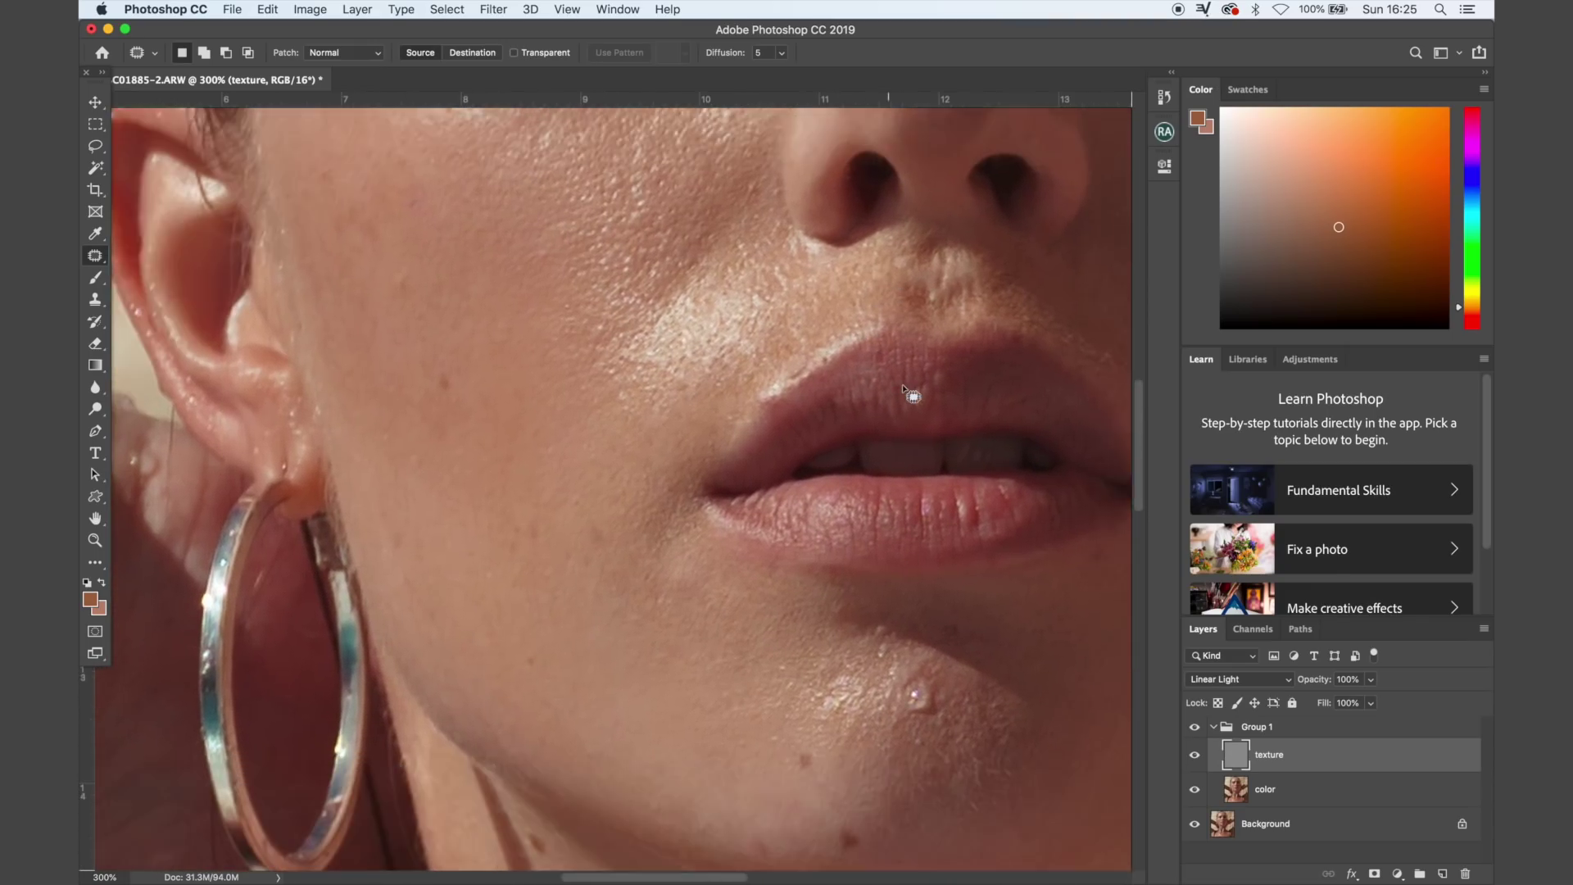
{"action": "mouse_move", "coordinate": [905, 635]}
{"action": "left_mouse_down"}
{"action": "mouse_move", "coordinate": [924, 654]}
{"action": "mouse_move", "coordinate": [889, 647]}
{"action": "mouse_move", "coordinate": [928, 708]}
{"action": "mouse_move", "coordinate": [921, 681]}
{"action": "mouse_move", "coordinate": [873, 718]}
{"action": "left_mouse_up"}
{"action": "key", "text": "super+d"}
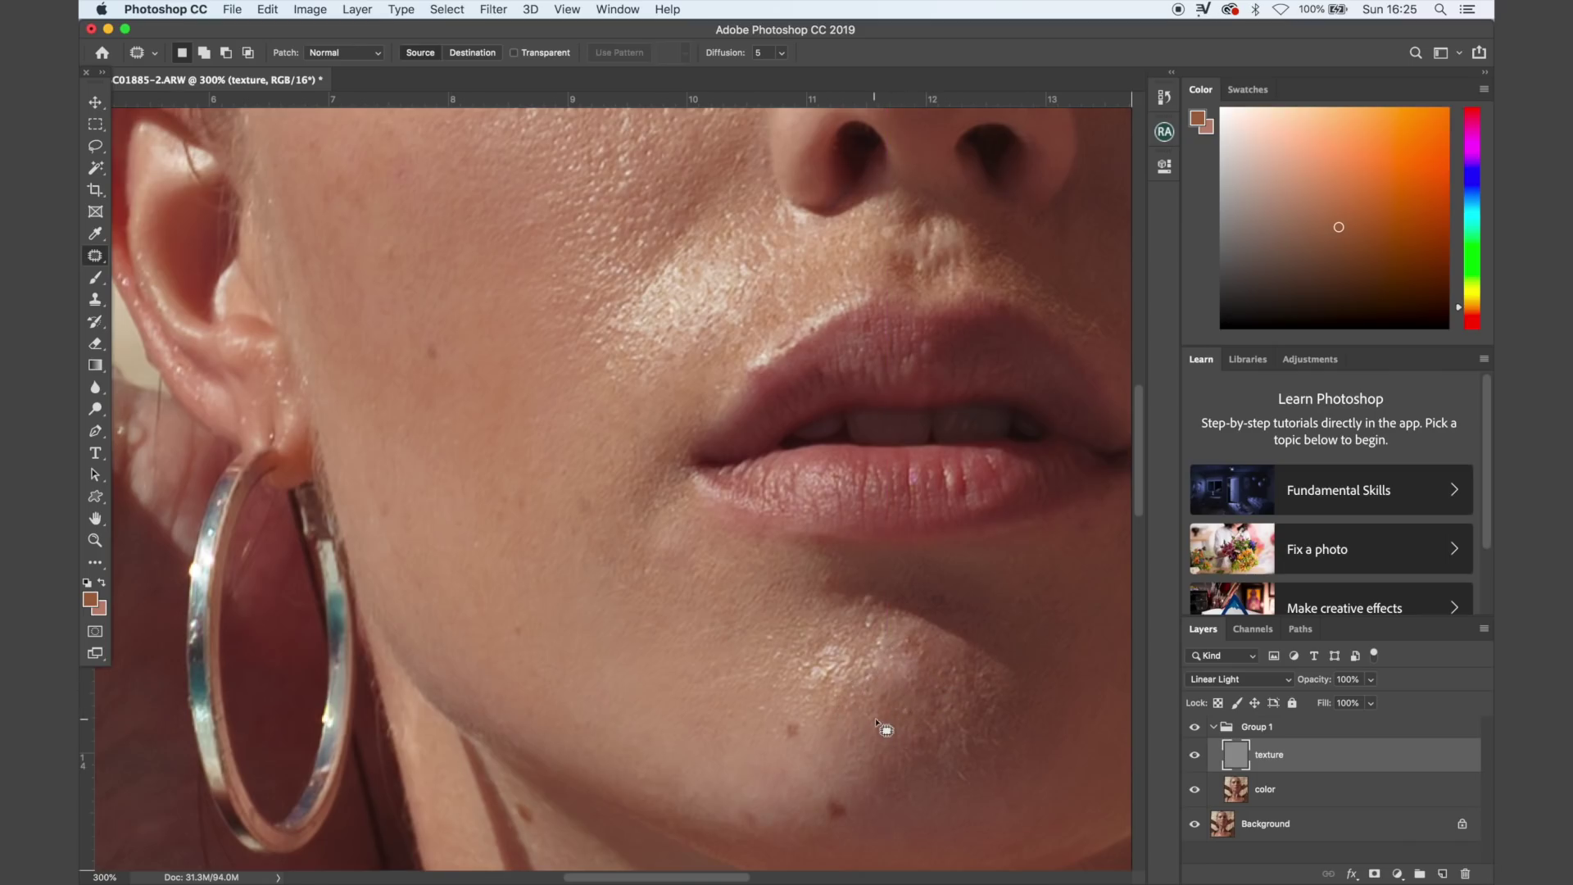
- Patch the uneven skin texture just below the mouth corner on the sunlit side of the face
{"action": "scroll", "coordinate": [897, 557], "scroll_direction": "up", "scroll_amount": 3}
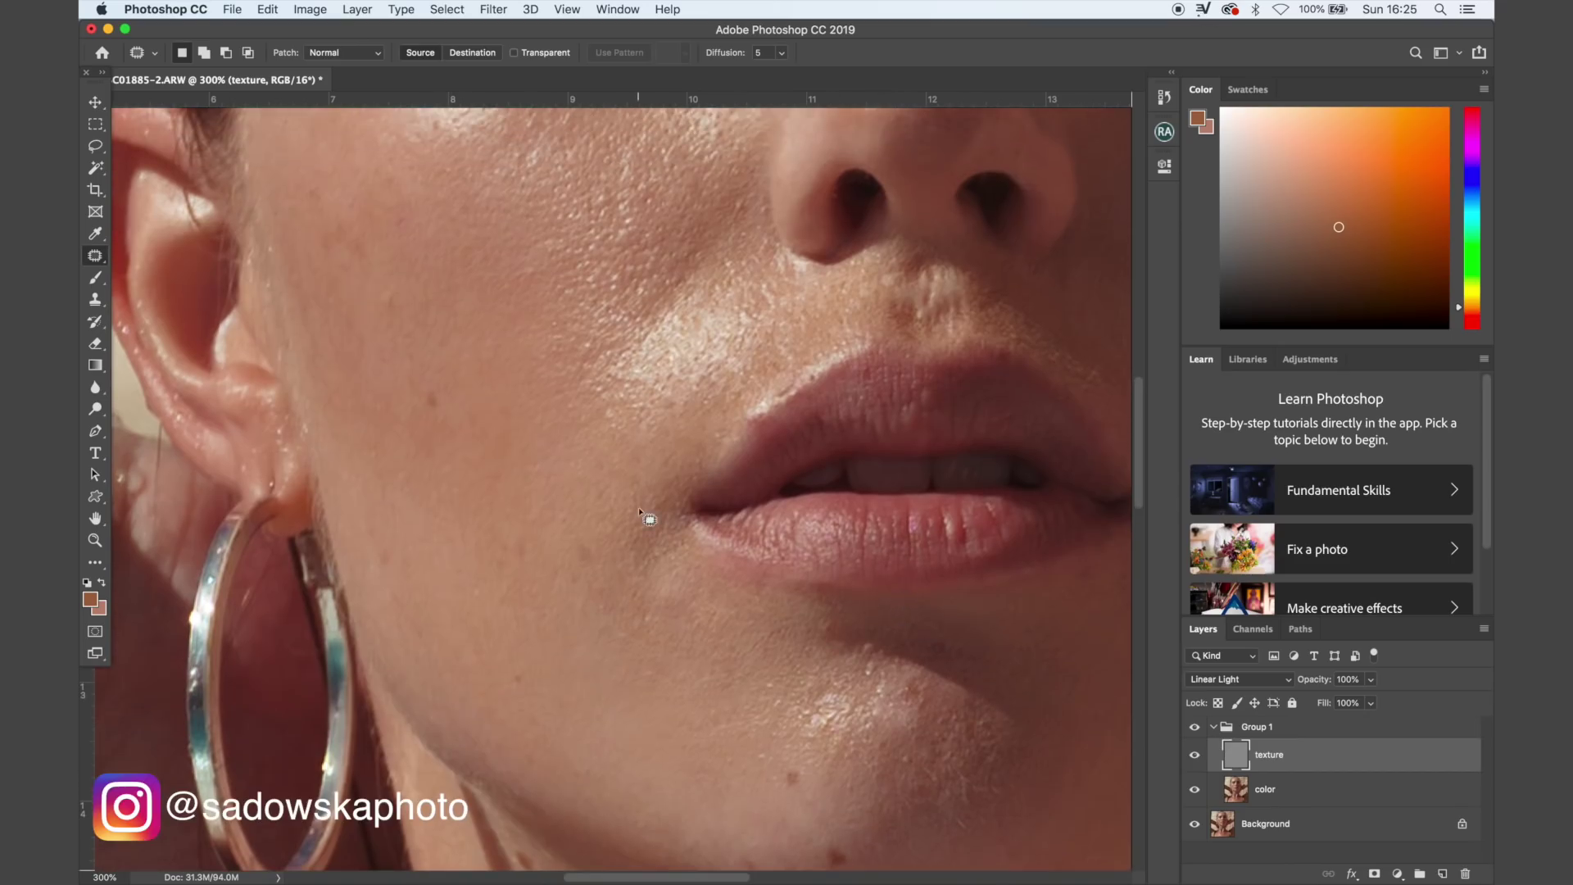
{"action": "mouse_move", "coordinate": [681, 571]}
{"action": "left_mouse_down"}
{"action": "mouse_move", "coordinate": [665, 481]}
{"action": "mouse_move", "coordinate": [645, 467]}
{"action": "mouse_move", "coordinate": [596, 489]}
{"action": "mouse_move", "coordinate": [597, 536]}
{"action": "mouse_move", "coordinate": [655, 578]}
{"action": "mouse_move", "coordinate": [654, 552]}
{"action": "mouse_move", "coordinate": [583, 525]}
{"action": "mouse_move", "coordinate": [544, 618]}
{"action": "left_mouse_up"}
{"action": "key", "text": "ctrl+d"}
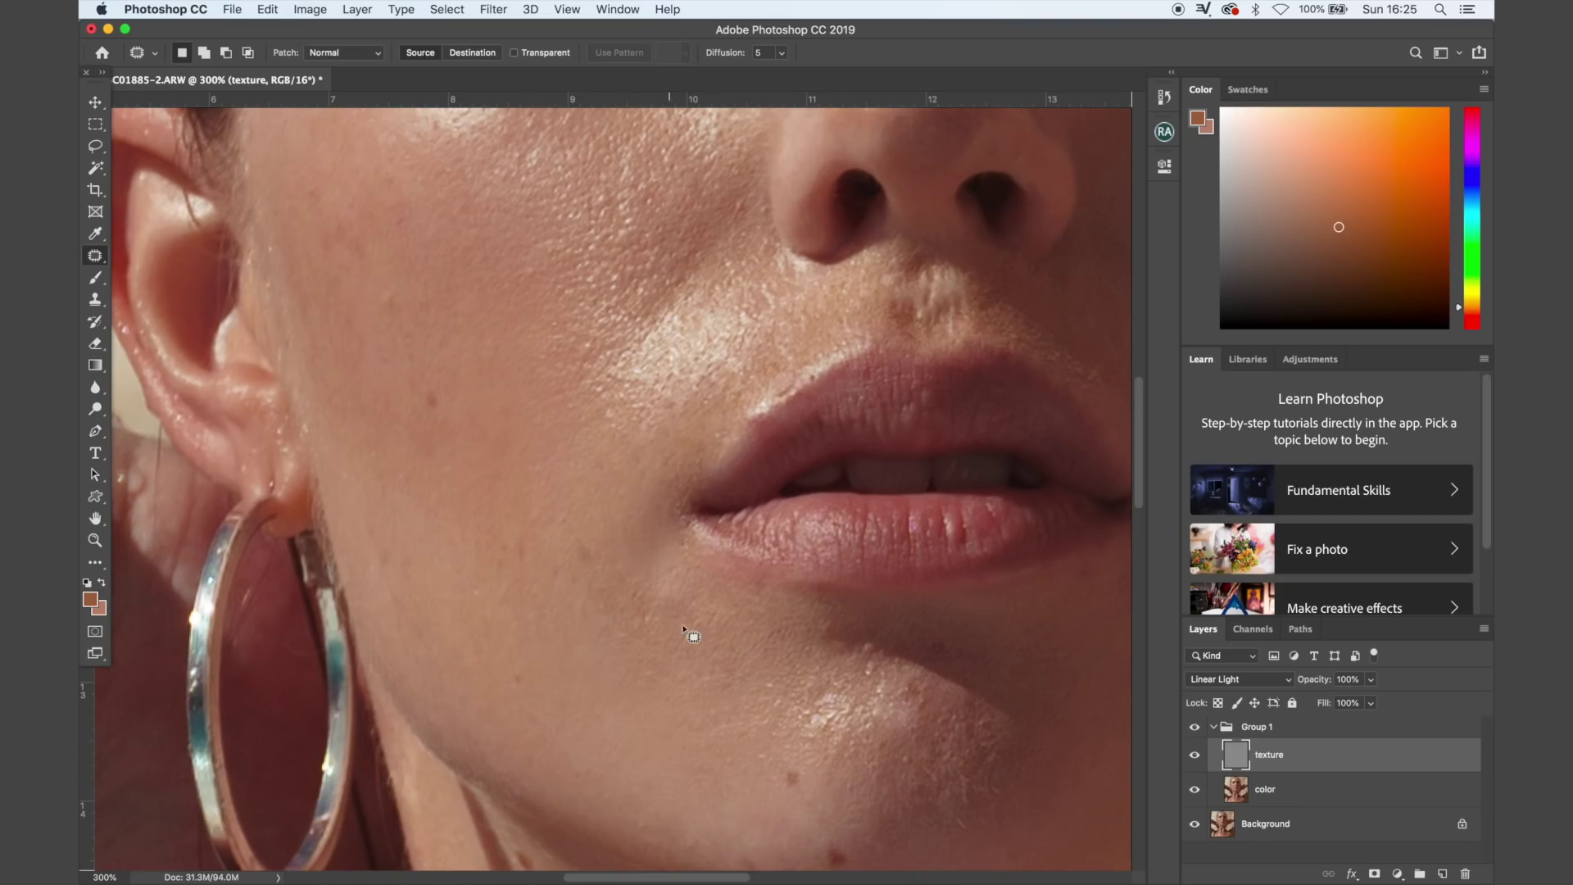
{"action": "mouse_move", "coordinate": [706, 613]}
{"action": "left_mouse_down"}
{"action": "mouse_move", "coordinate": [681, 587]}
{"action": "mouse_move", "coordinate": [623, 606]}
{"action": "mouse_move", "coordinate": [633, 636]}
{"action": "mouse_move", "coordinate": [707, 613]}
{"action": "left_mouse_up"}
{"action": "key", "text": "ctrl+d"}
- Switch to the color layer and set up the Brush tool with 6% flow
{"action": "key", "text": "super+minus"}
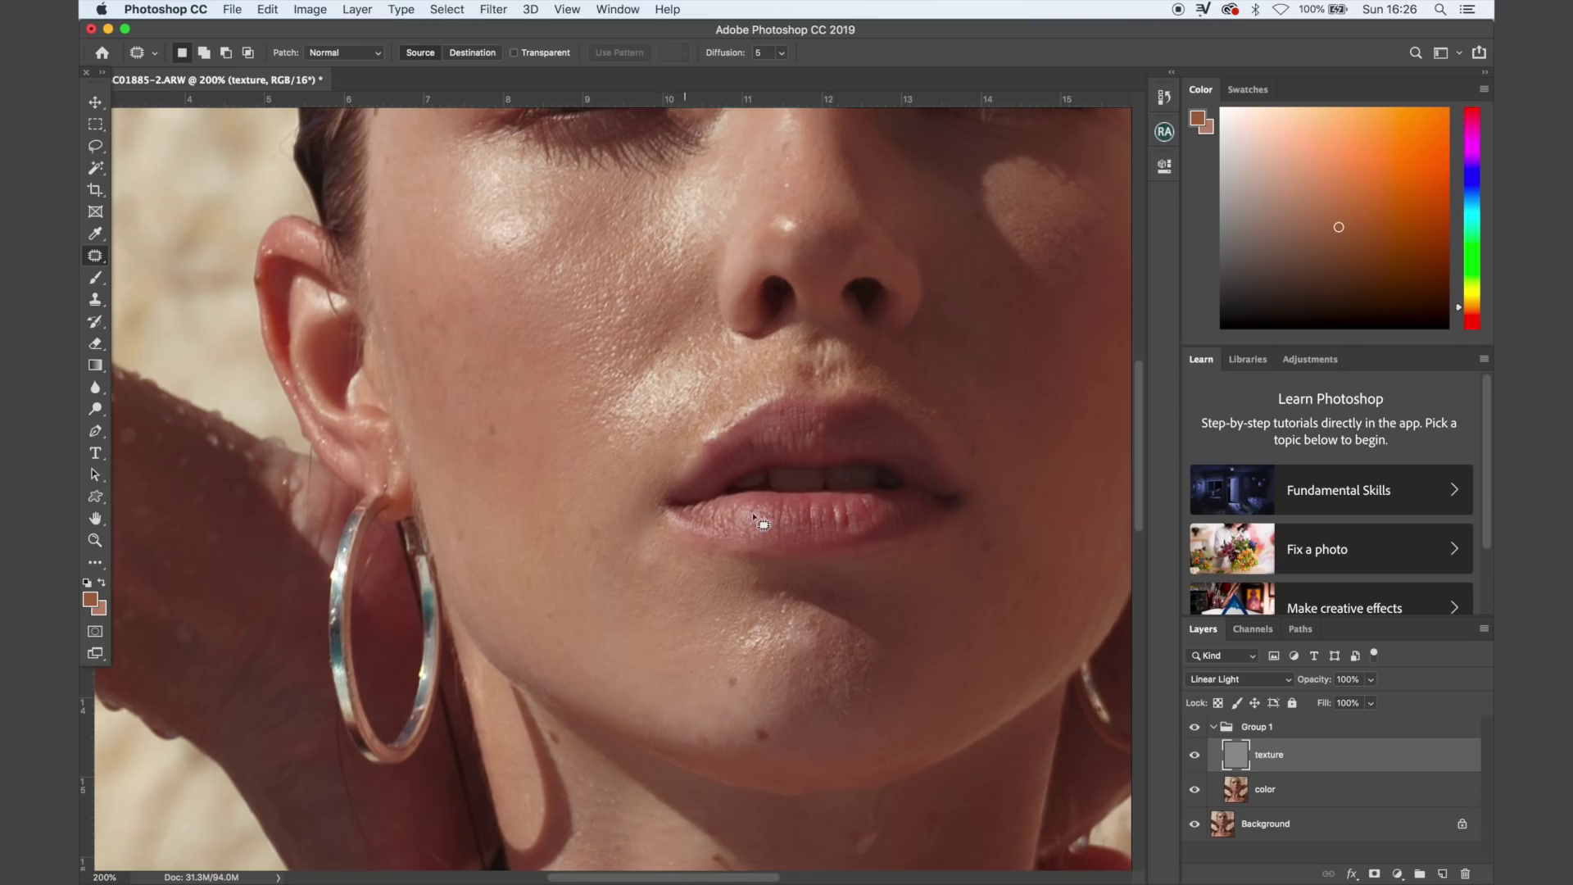
{"action": "scroll", "coordinate": [773, 364], "scroll_direction": "up", "scroll_amount": 5}
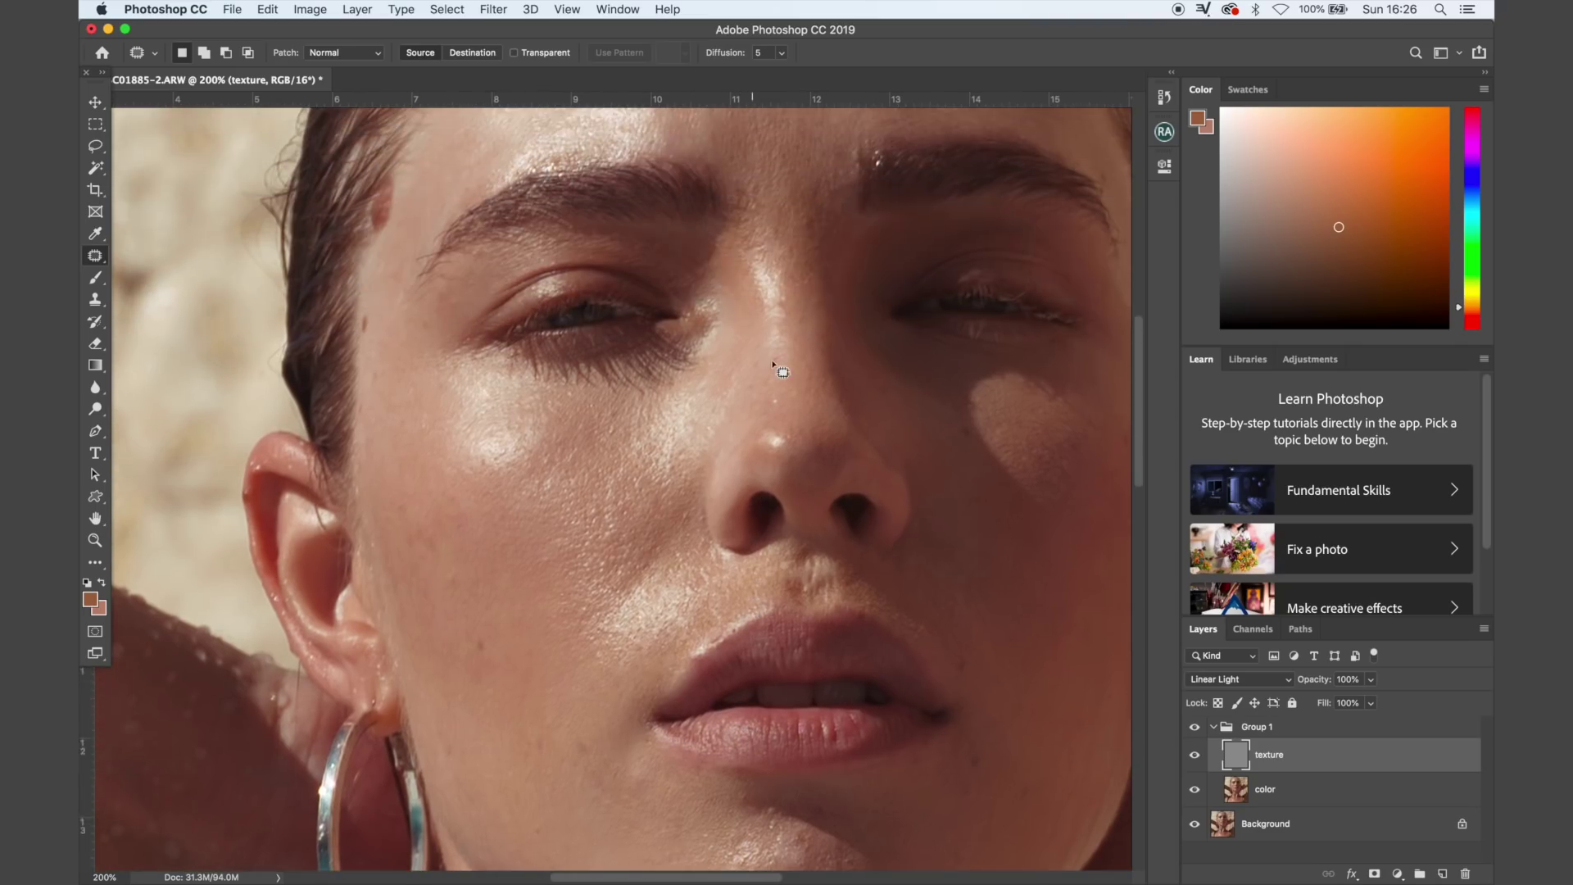
{"action": "left_click", "coordinate": [1281, 795]}
{"action": "left_click", "coordinate": [96, 277]}
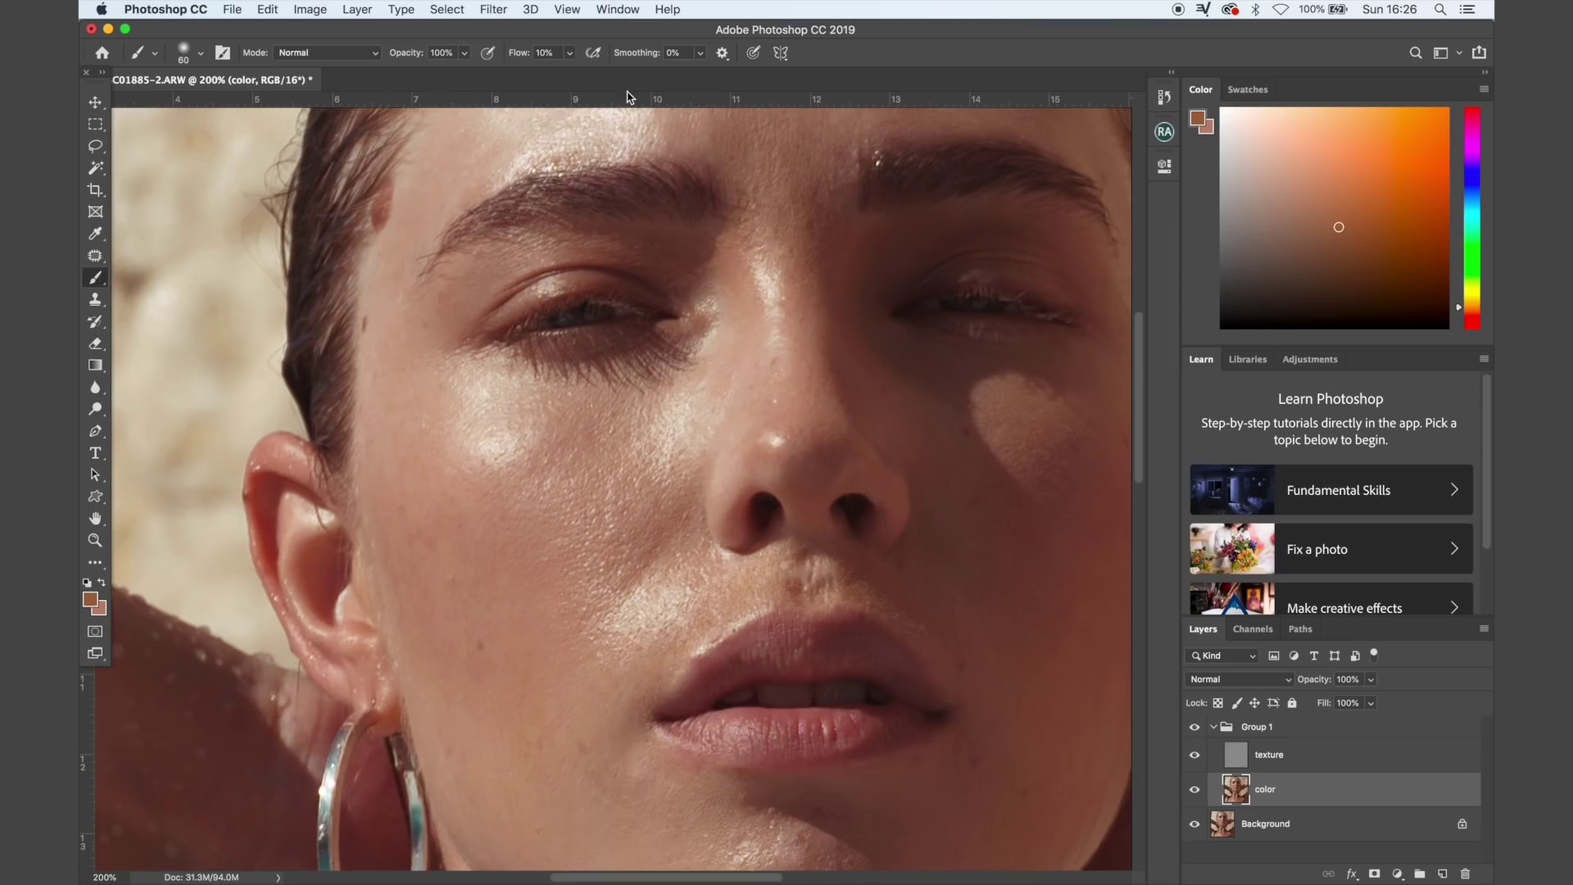
{"action": "scroll", "coordinate": [622, 490], "scroll_direction": "up", "scroll_amount": 3}
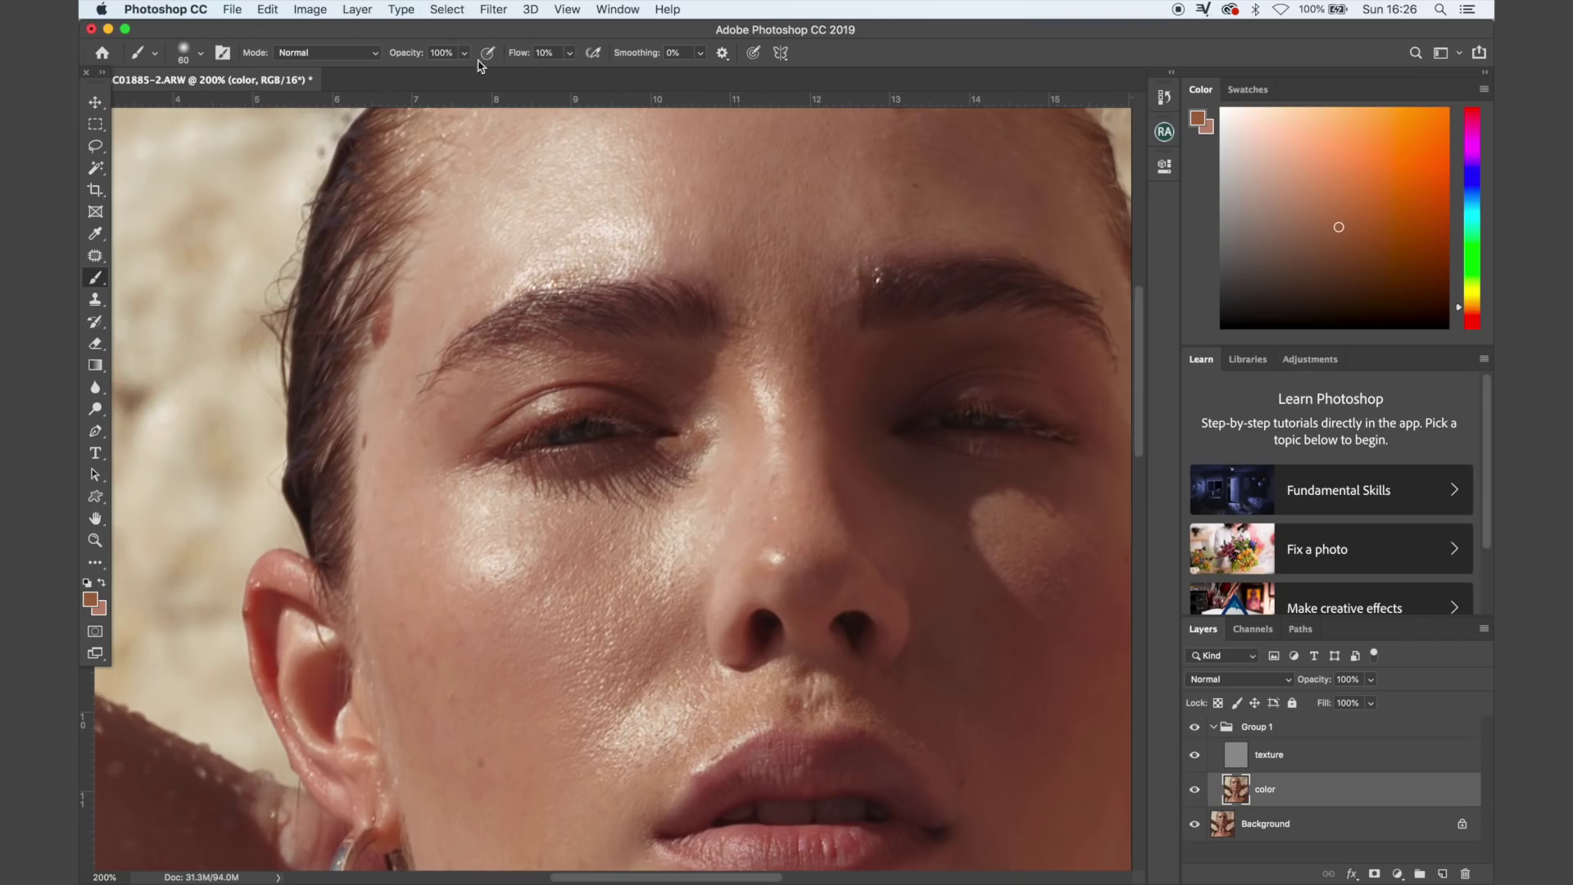
{"action": "left_click_drag", "start_coordinate": [522, 58], "coordinate": [517, 57]}
- Even out the forehead colour with a size 80 brush in its sampled skin tone, and compare it with Group 1 hidden
{"action": "scroll", "coordinate": [828, 269], "scroll_direction": "up", "scroll_amount": 3}
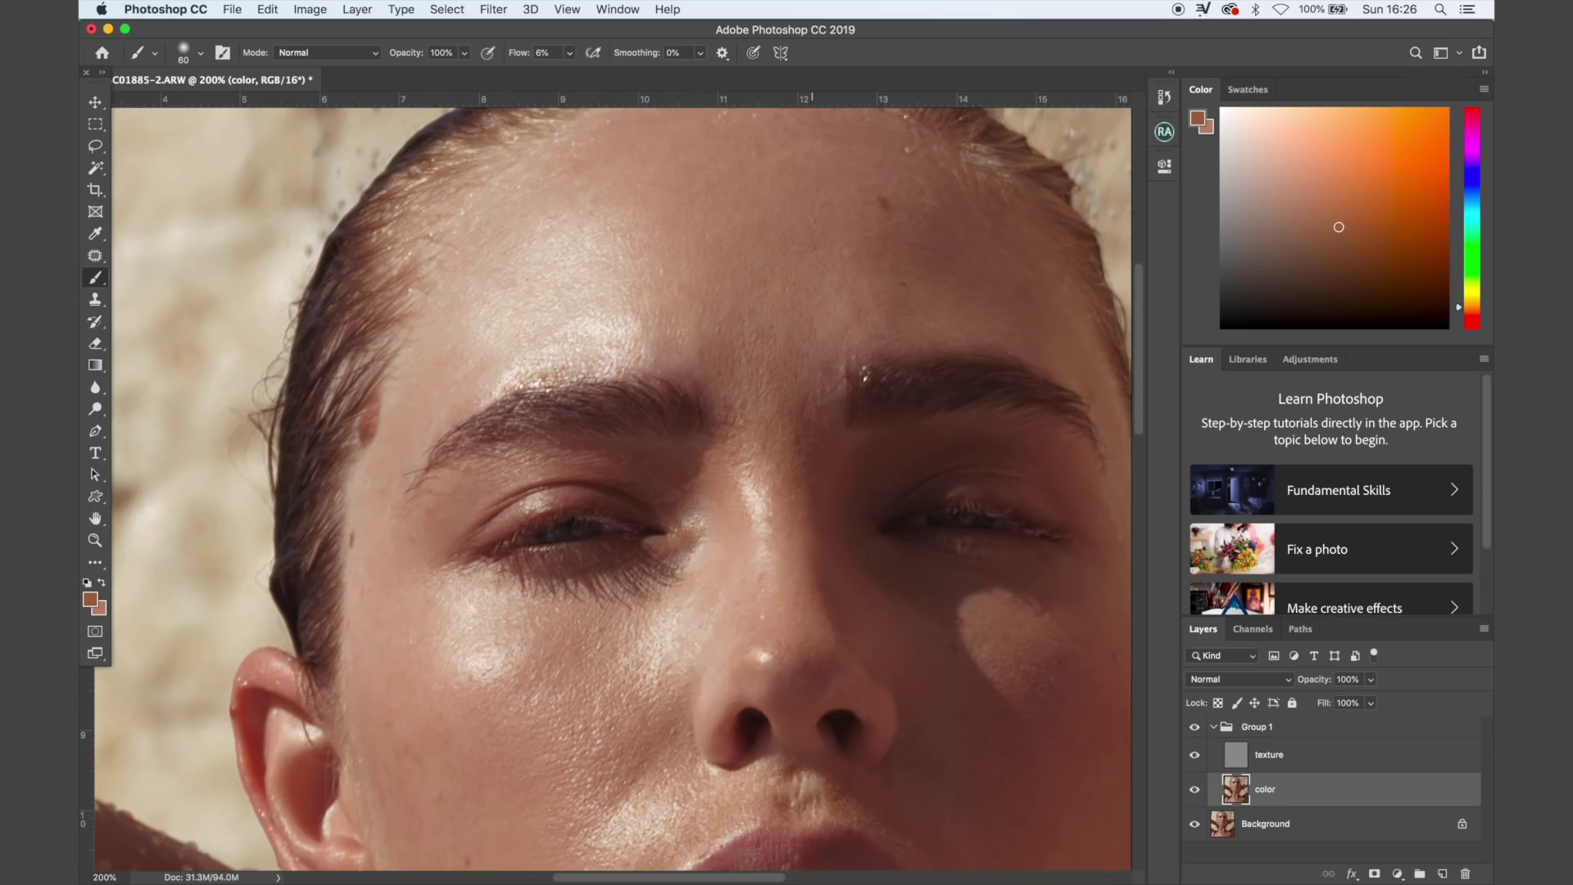
{"action": "left_click", "coordinate": [776, 194], "text": "alt"}
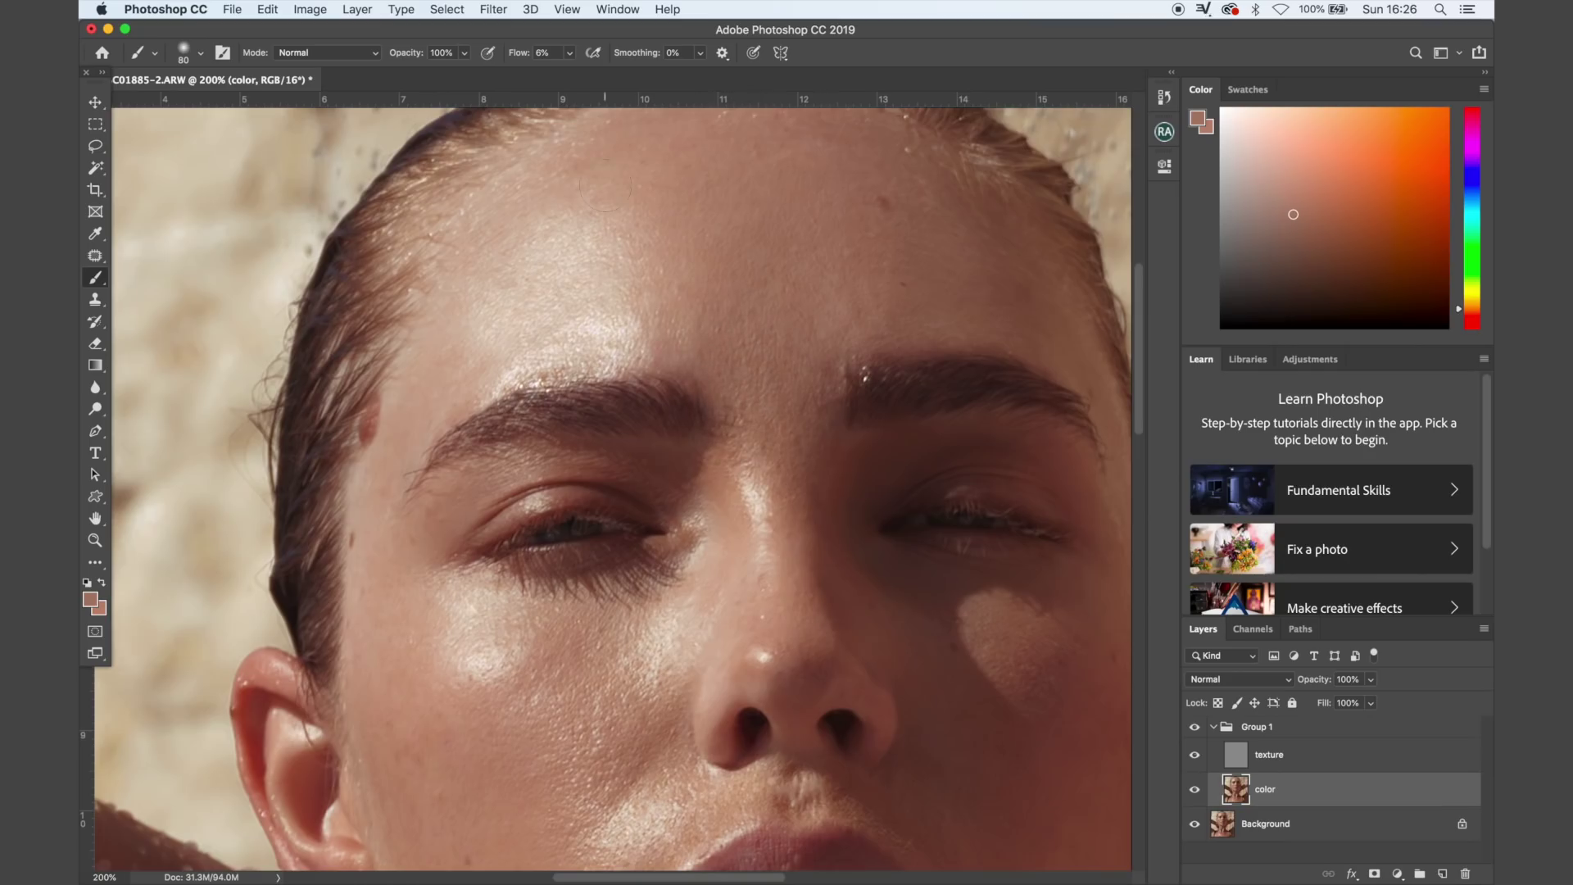
{"action": "key", "text": "super+equal"}
{"action": "key", "text": "super+equal"}
{"action": "scroll", "coordinate": [605, 184], "scroll_direction": "up", "scroll_amount": 5}
{"action": "scroll", "coordinate": [990, 439], "scroll_direction": "right", "scroll_amount": 3}
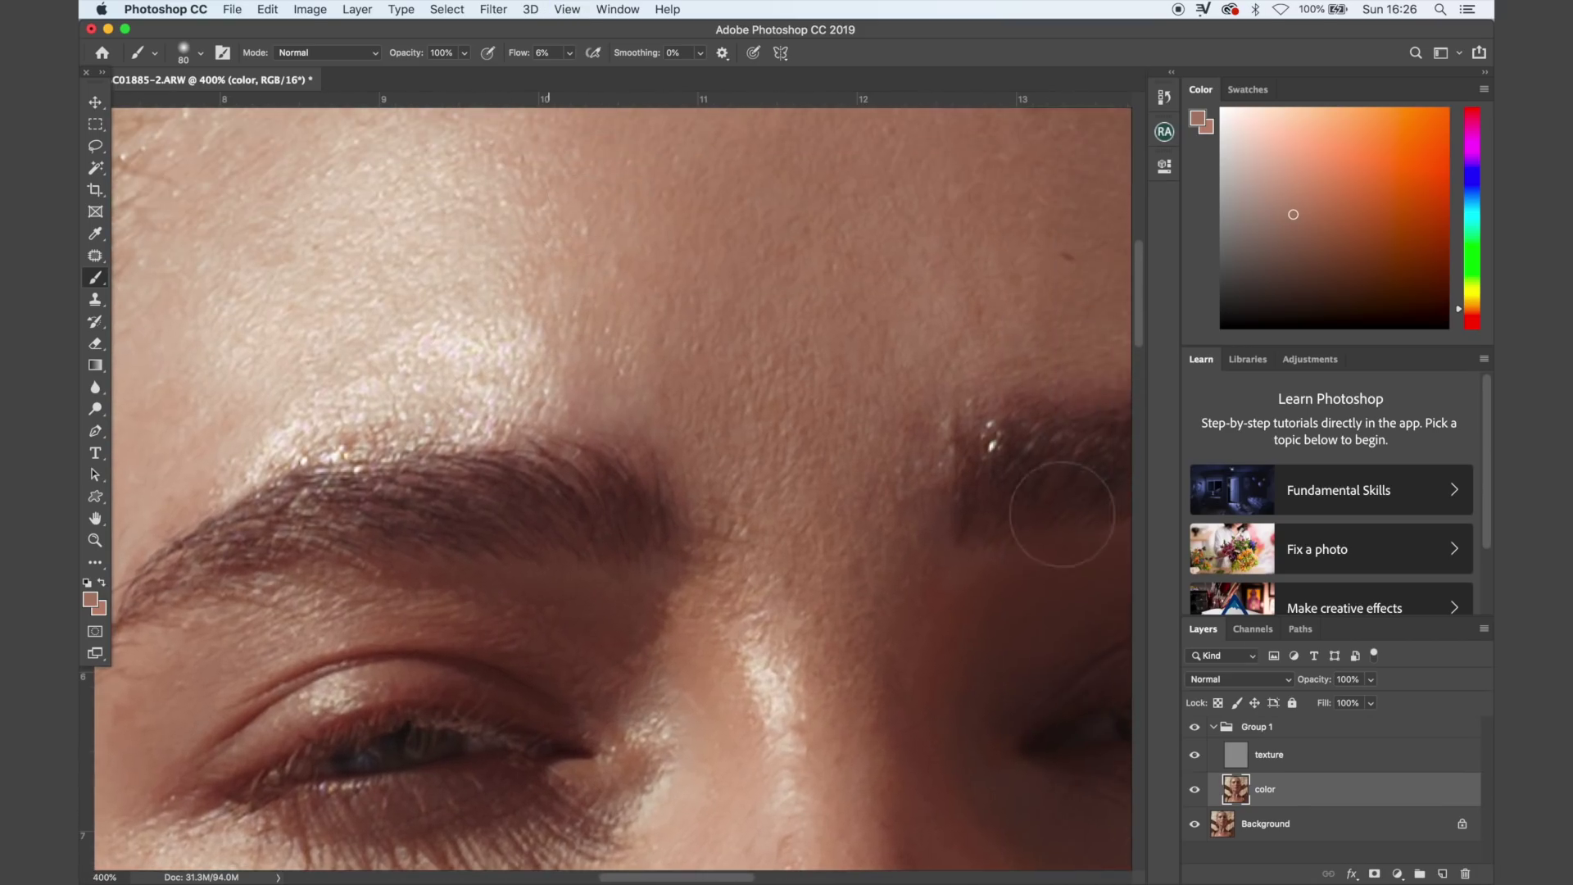
{"action": "left_click", "coordinate": [1195, 727]}
{"action": "left_click", "coordinate": [1196, 728]}
- Sample several skin tones on the sunlit cheek and blend its patchy colour, reducing the brush size to 50
{"action": "key", "text": "super+minus"}
{"action": "scroll", "coordinate": [770, 586], "scroll_direction": "down", "scroll_amount": 5}
{"action": "scroll", "coordinate": [771, 586], "scroll_direction": "left", "scroll_amount": 3}
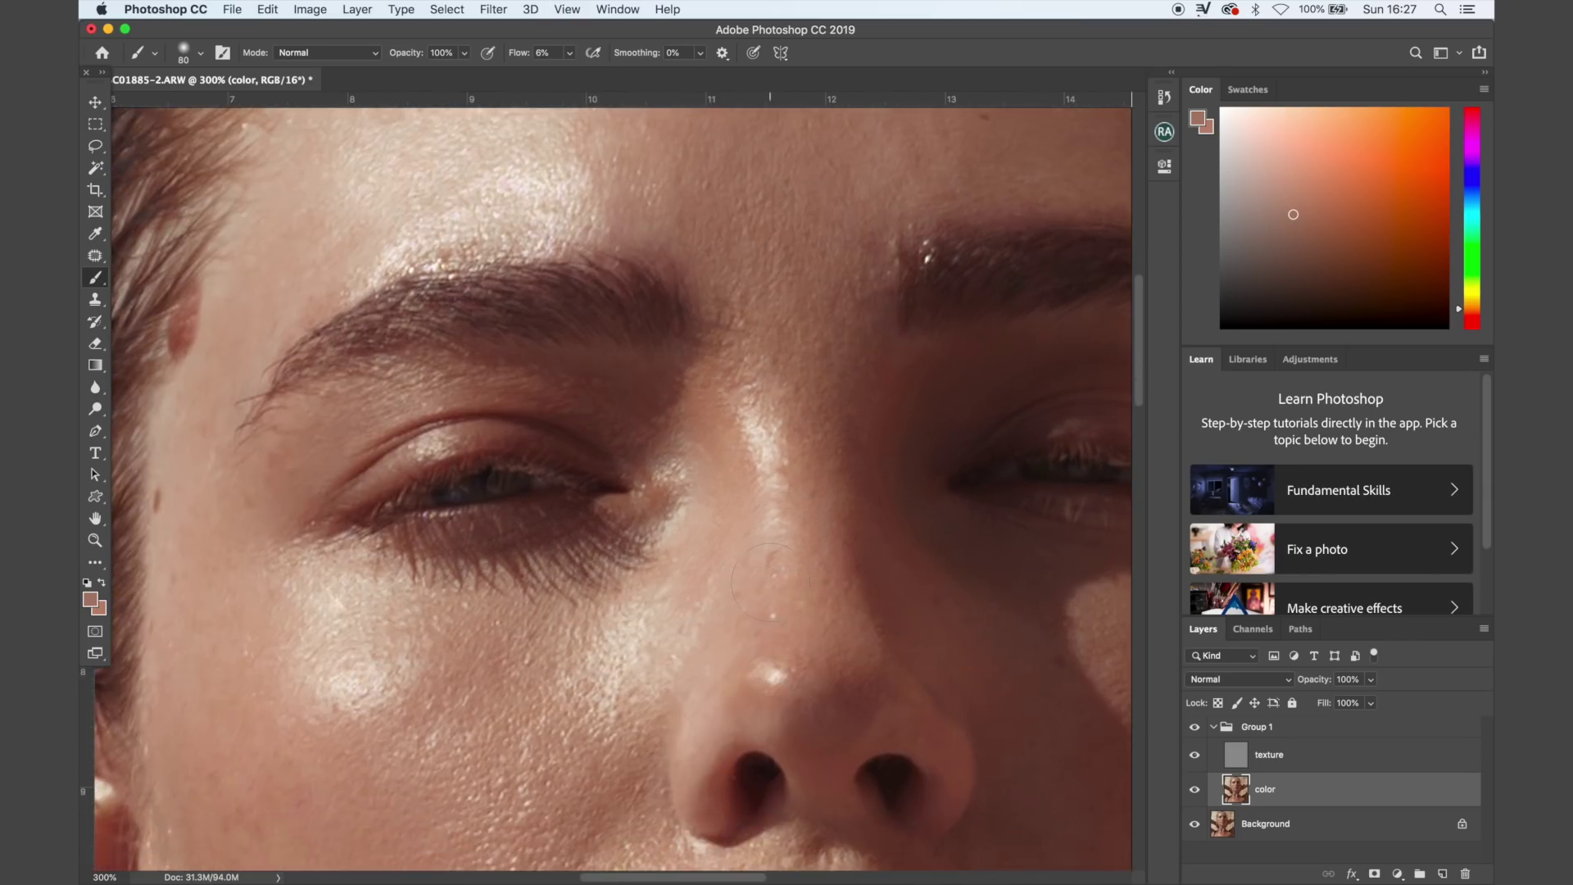
{"action": "scroll", "coordinate": [770, 582], "scroll_direction": "down", "scroll_amount": 5}
{"action": "scroll", "coordinate": [770, 581], "scroll_direction": "left", "scroll_amount": 3}
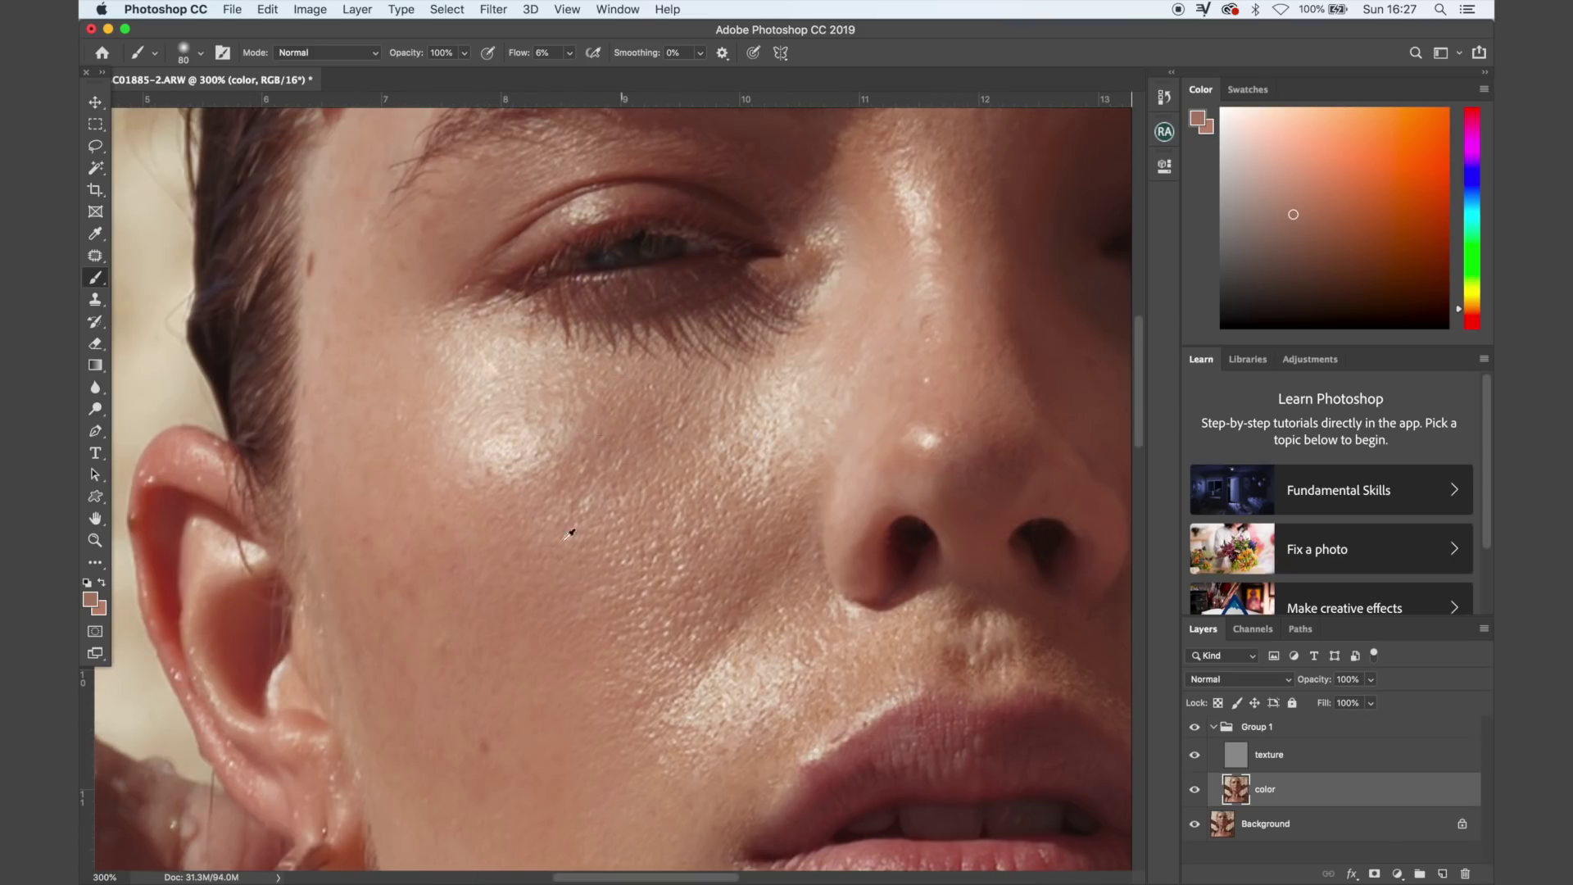
{"action": "left_click", "coordinate": [505, 534], "text": "alt"}
{"action": "left_click", "coordinate": [504, 524], "text": "alt"}
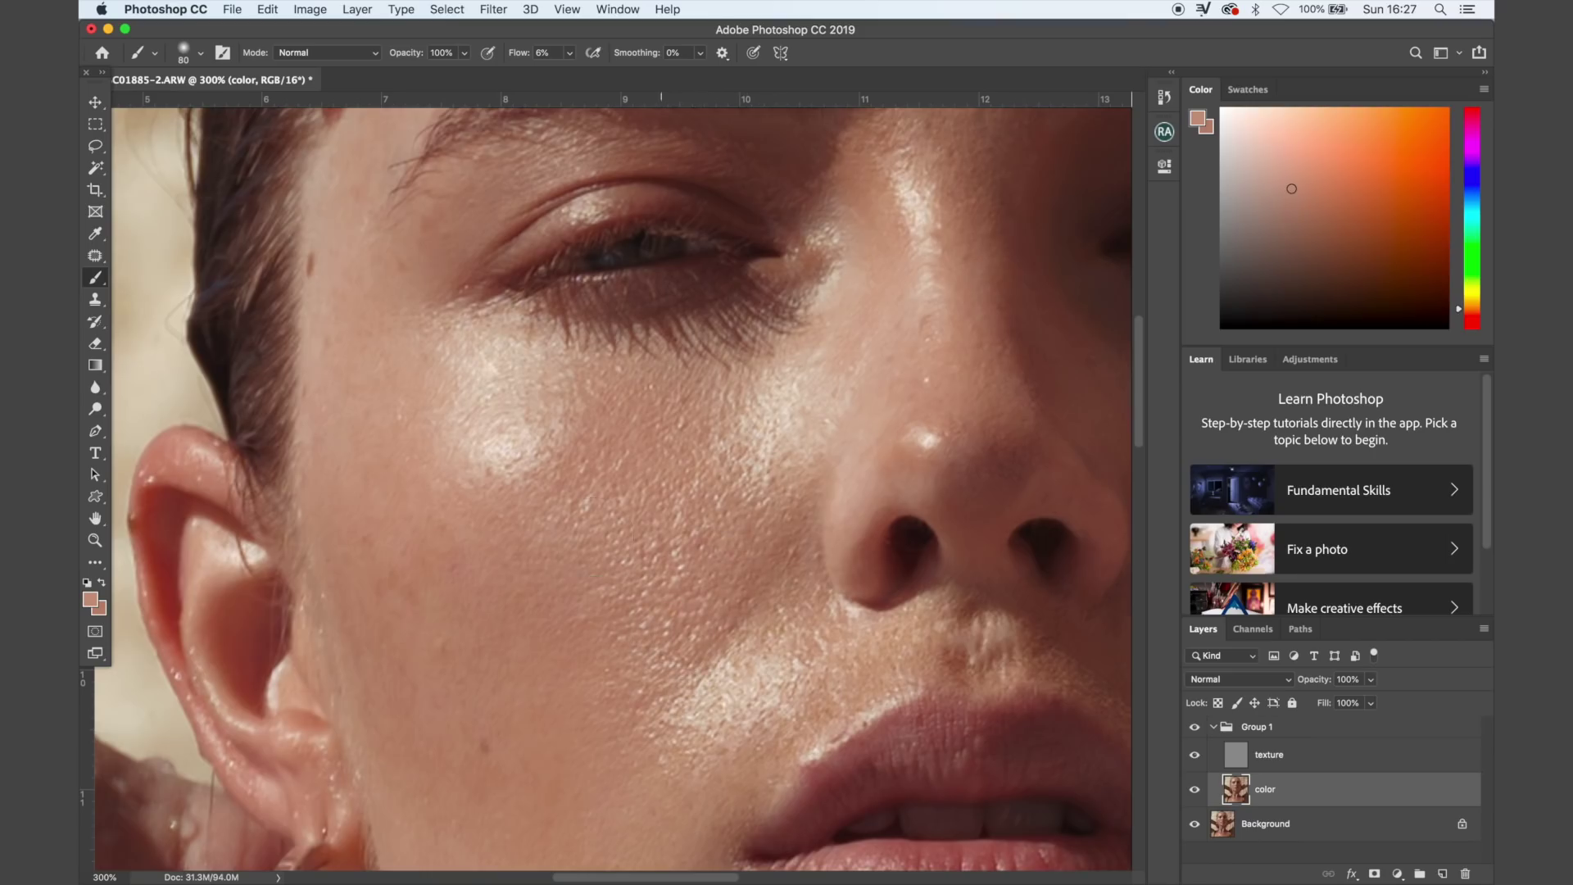
{"action": "left_click", "coordinate": [546, 589], "text": "alt"}
{"action": "left_click", "coordinate": [575, 578], "text": "alt"}
{"action": "left_click", "coordinate": [764, 612], "text": "alt"}
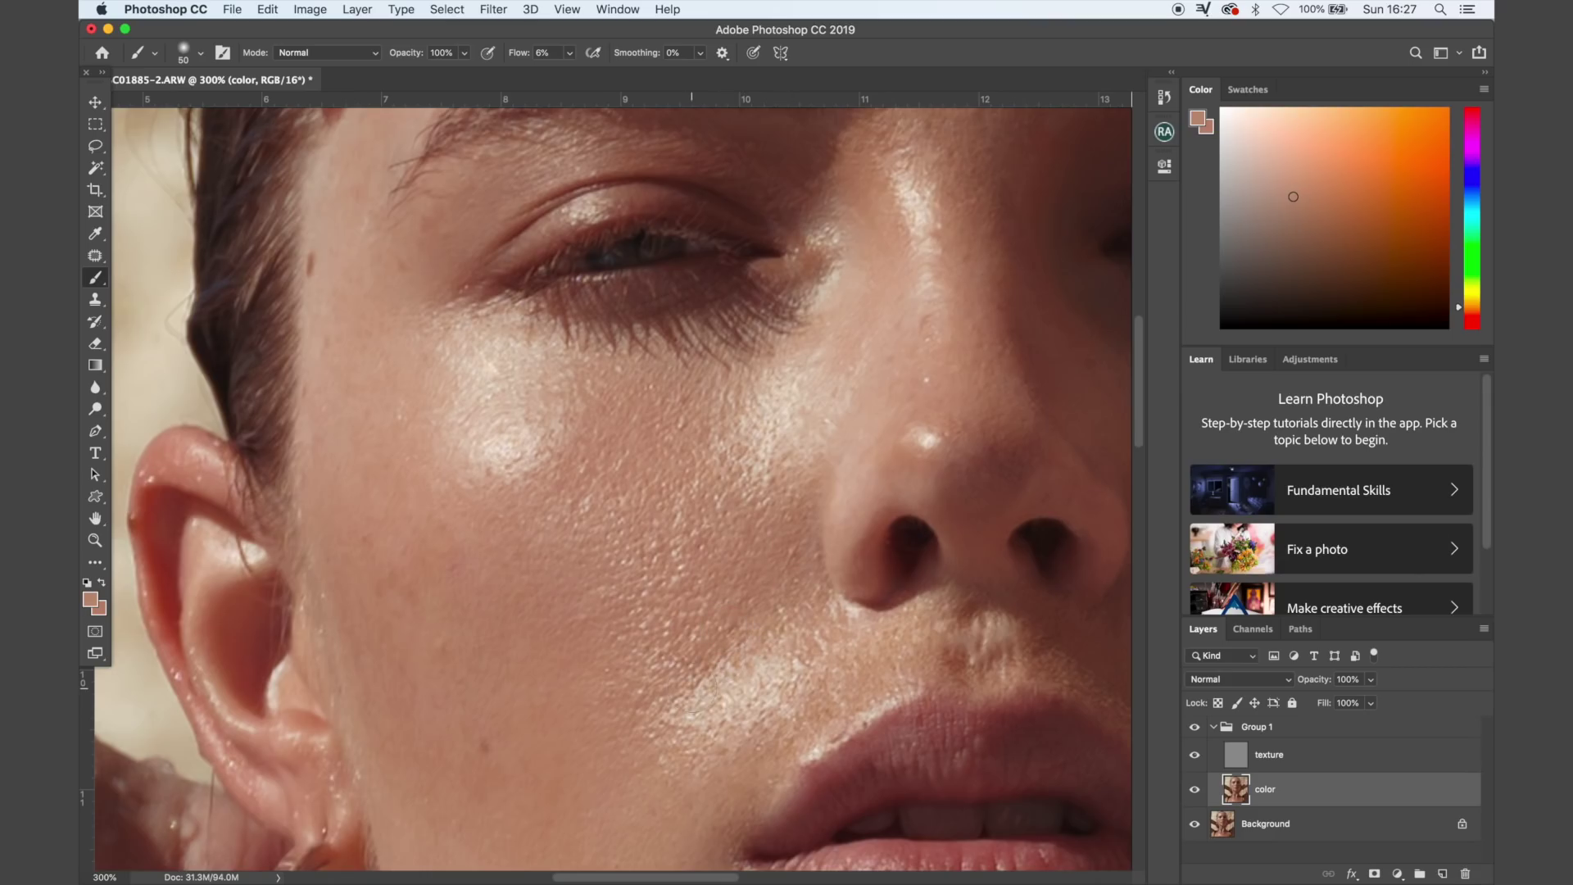
- Reduce the brush size to 6 for fine colour corrections on the sunlit cheek
{"action": "key", "text": "super+plus"}
{"action": "scroll", "coordinate": [705, 694], "scroll_direction": "down", "scroll_amount": 2}
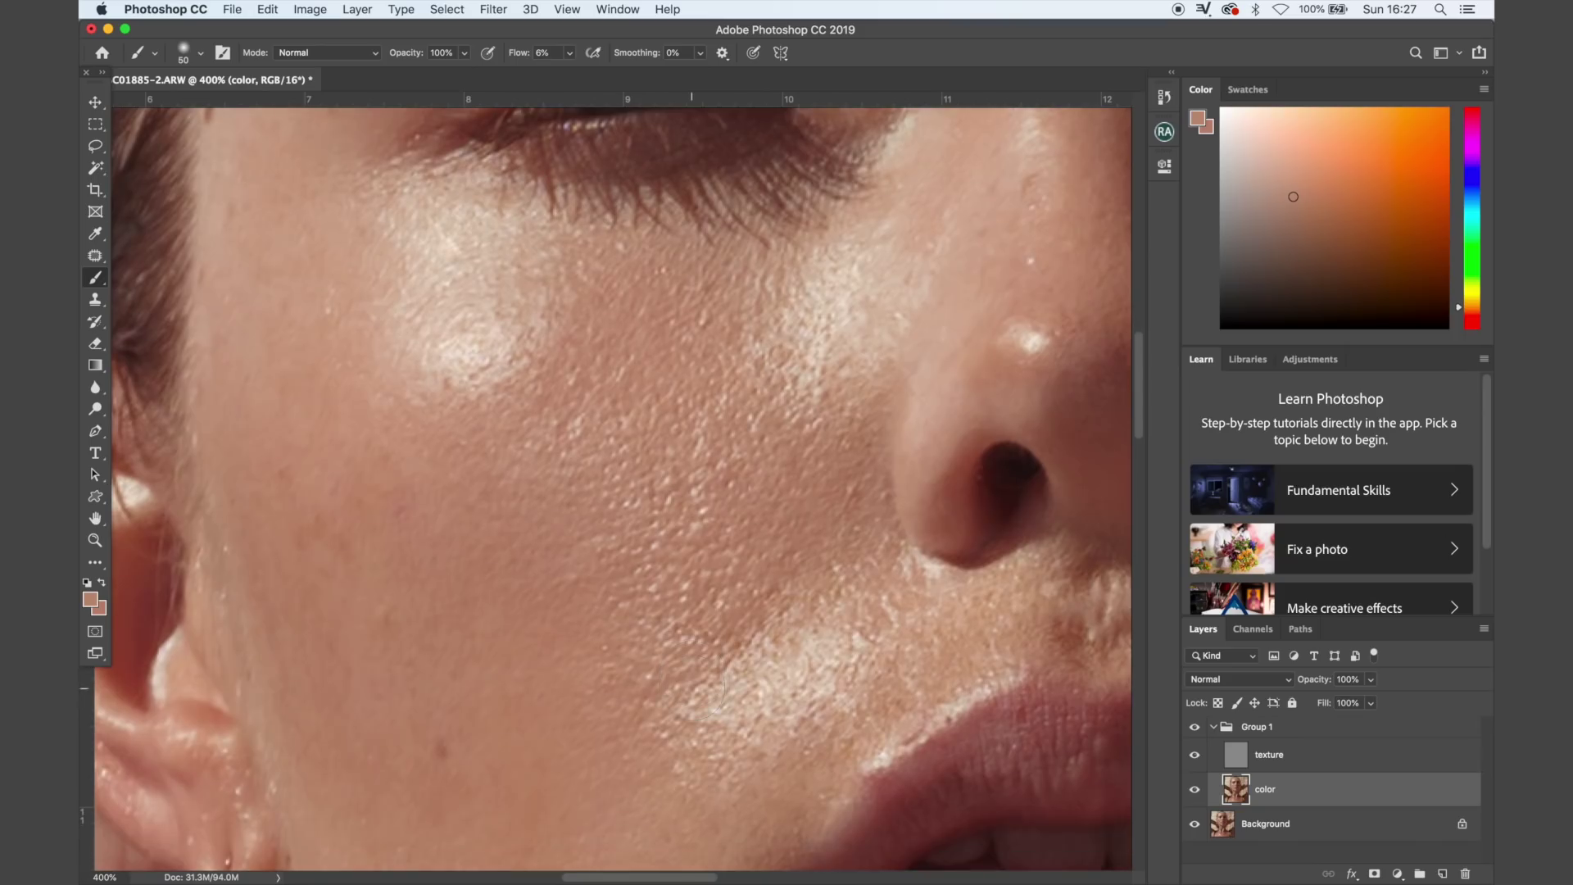
{"action": "key", "text": "bracketleft"}
{"action": "key", "text": "bracketleft"}
{"action": "key", "text": "bracketleft"}
{"action": "scroll", "coordinate": [716, 730], "scroll_direction": "down", "scroll_amount": 2}
- Check the whole portrait, and compare the face at 200% with Group 1 hidden and shown
{"action": "key", "text": "super+0"}
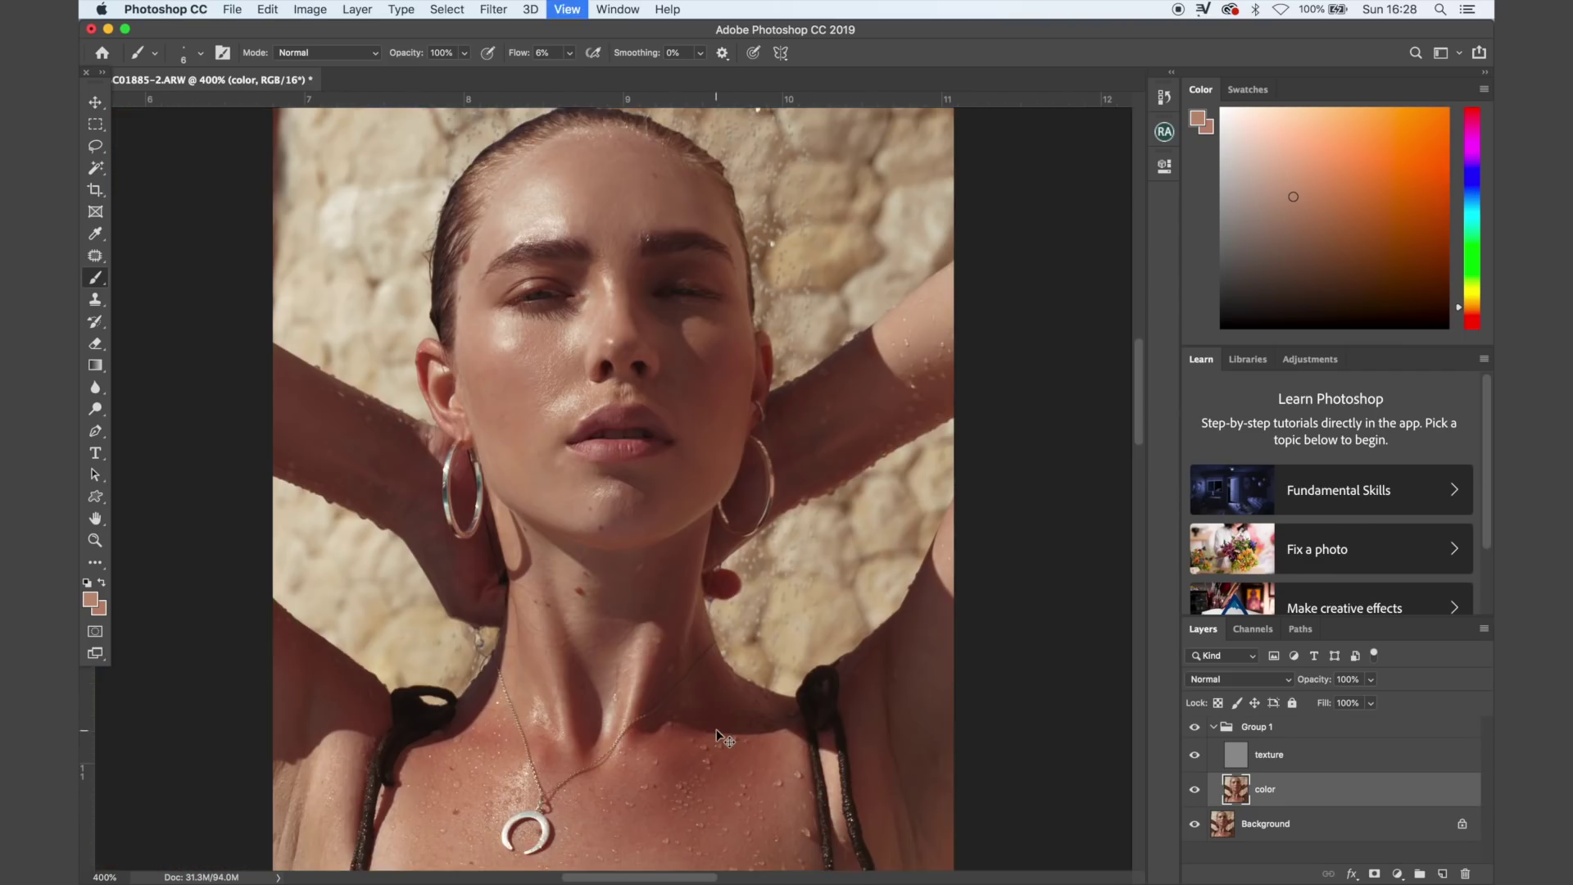
{"action": "scroll", "coordinate": [716, 729], "scroll_direction": "up", "scroll_amount": 2}
{"action": "key", "text": "super+1"}
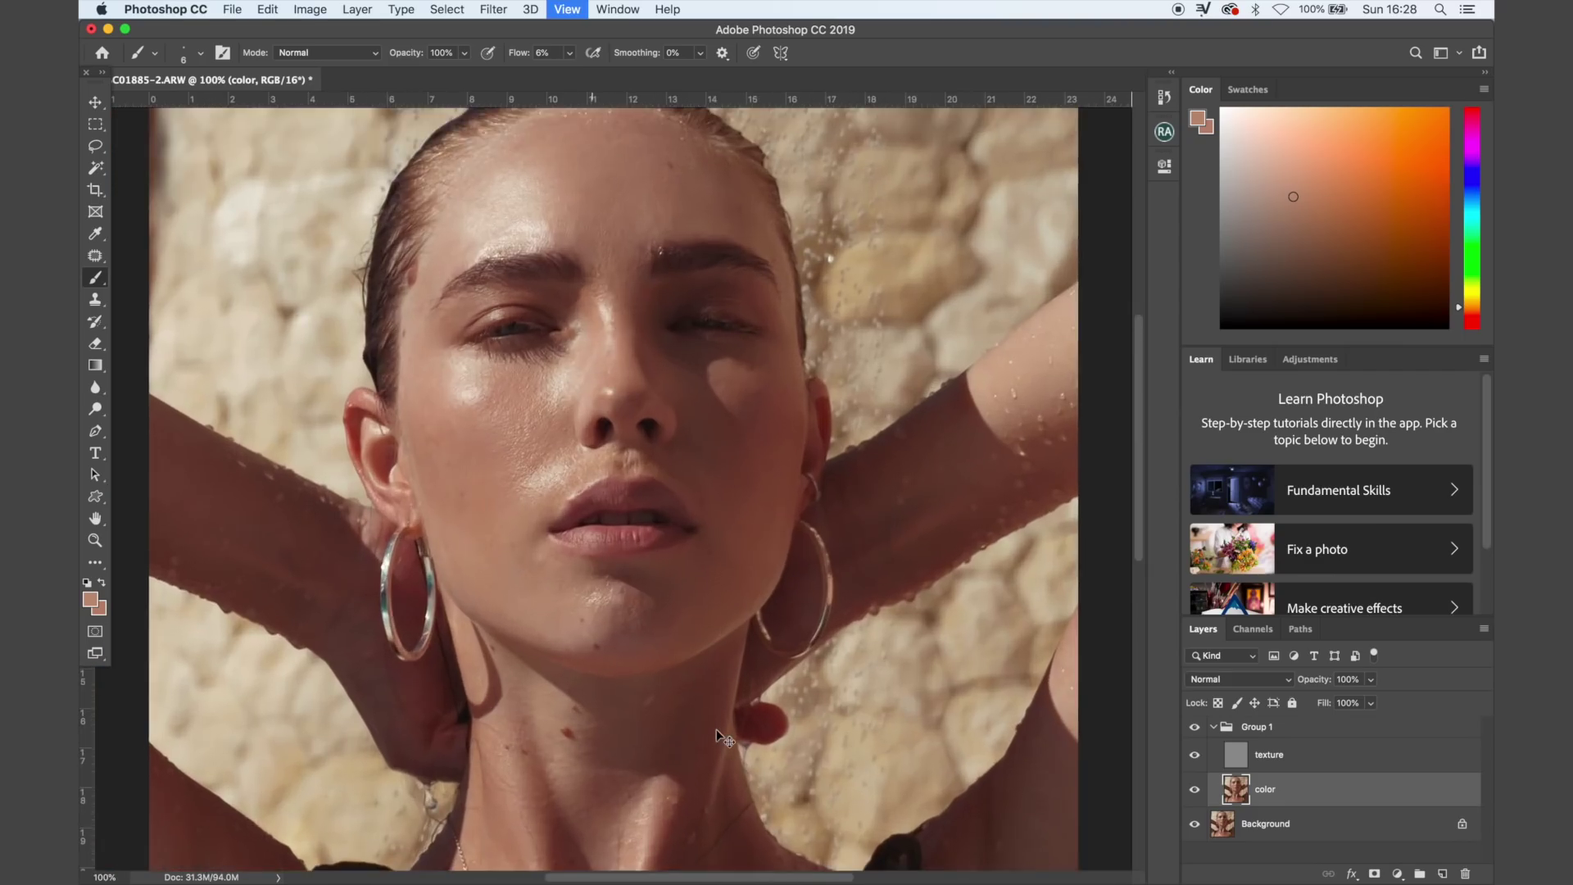
{"action": "key", "text": "super+equal"}
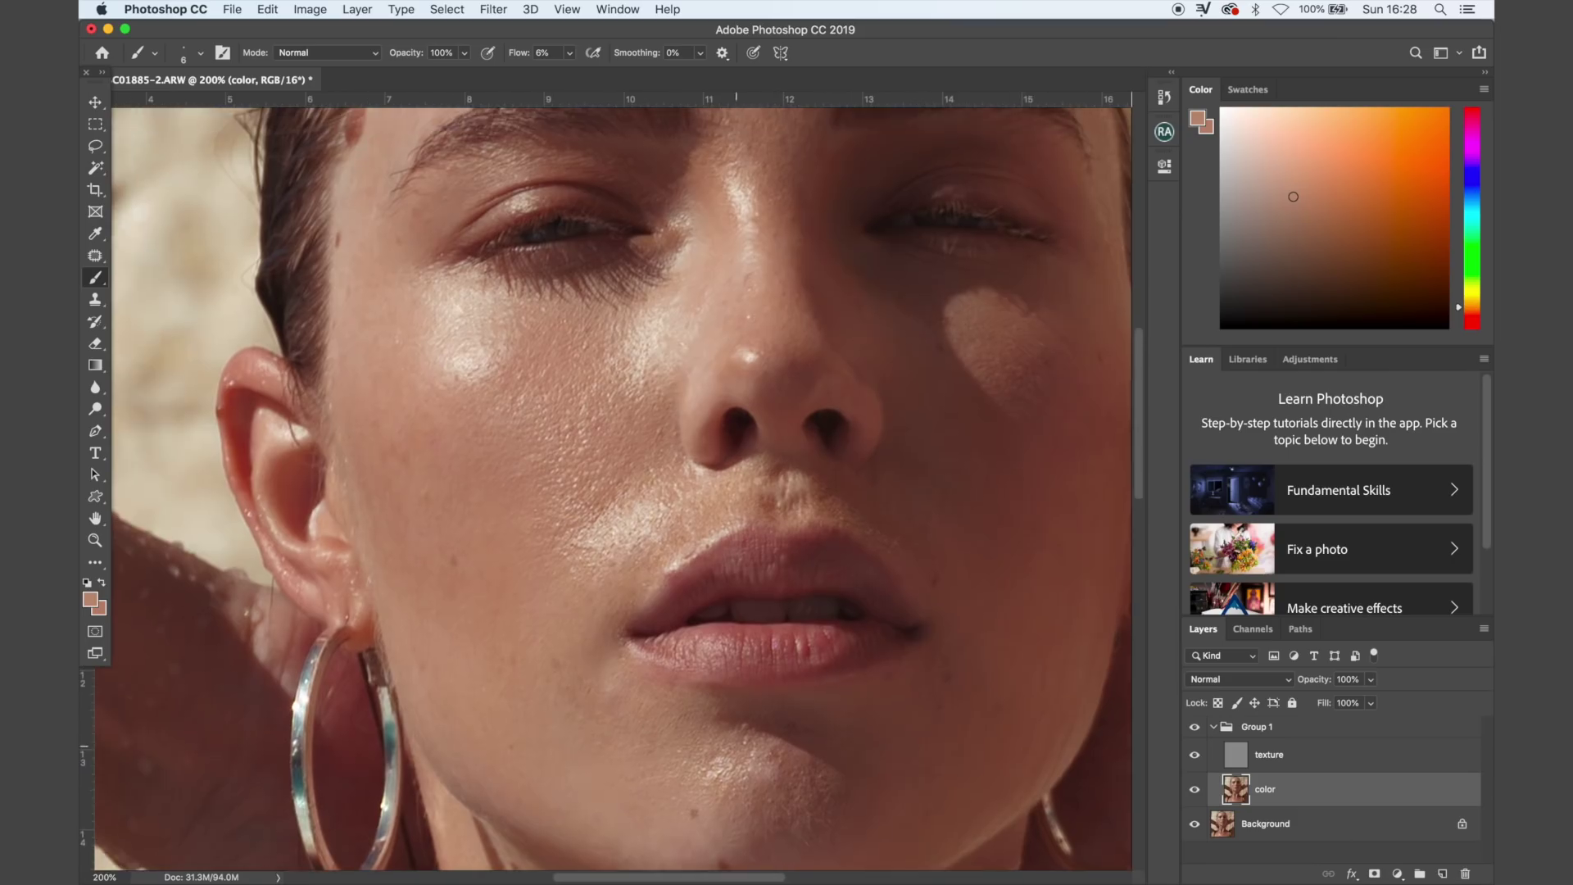
{"action": "left_click", "coordinate": [1196, 727]}
{"action": "left_click", "coordinate": [1196, 727]}
{"action": "left_click", "coordinate": [1195, 726]}
{"action": "left_click", "coordinate": [1195, 727]}
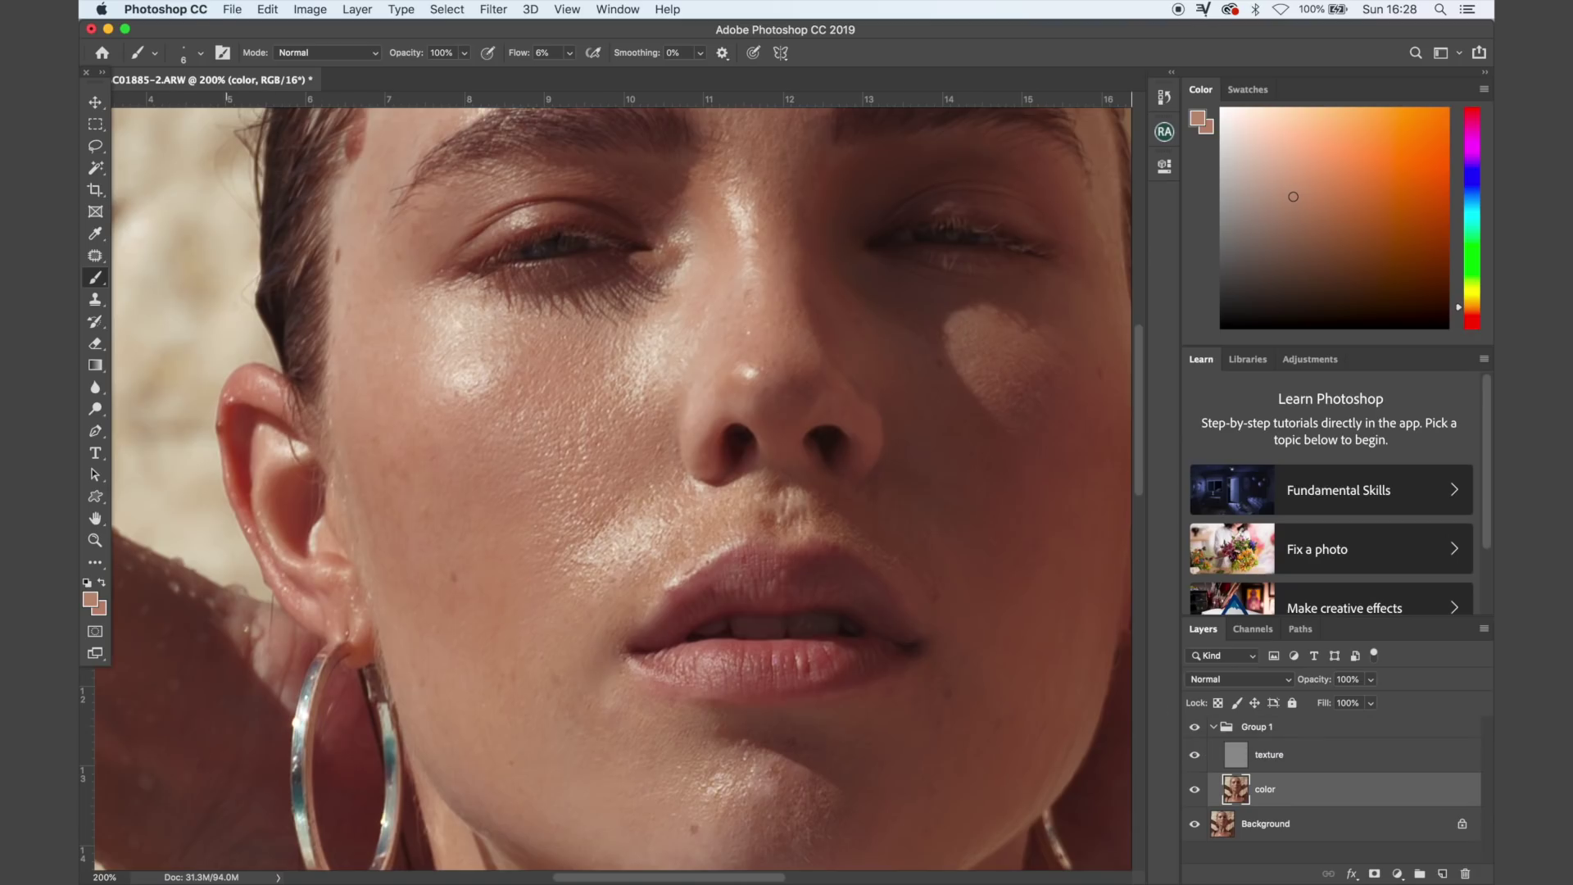
- Sample the bright highlight tone under the sunlit eye and enlarge the brush to 60 to blend the cheek highlight
{"action": "left_click", "coordinate": [443, 320], "text": "alt"}
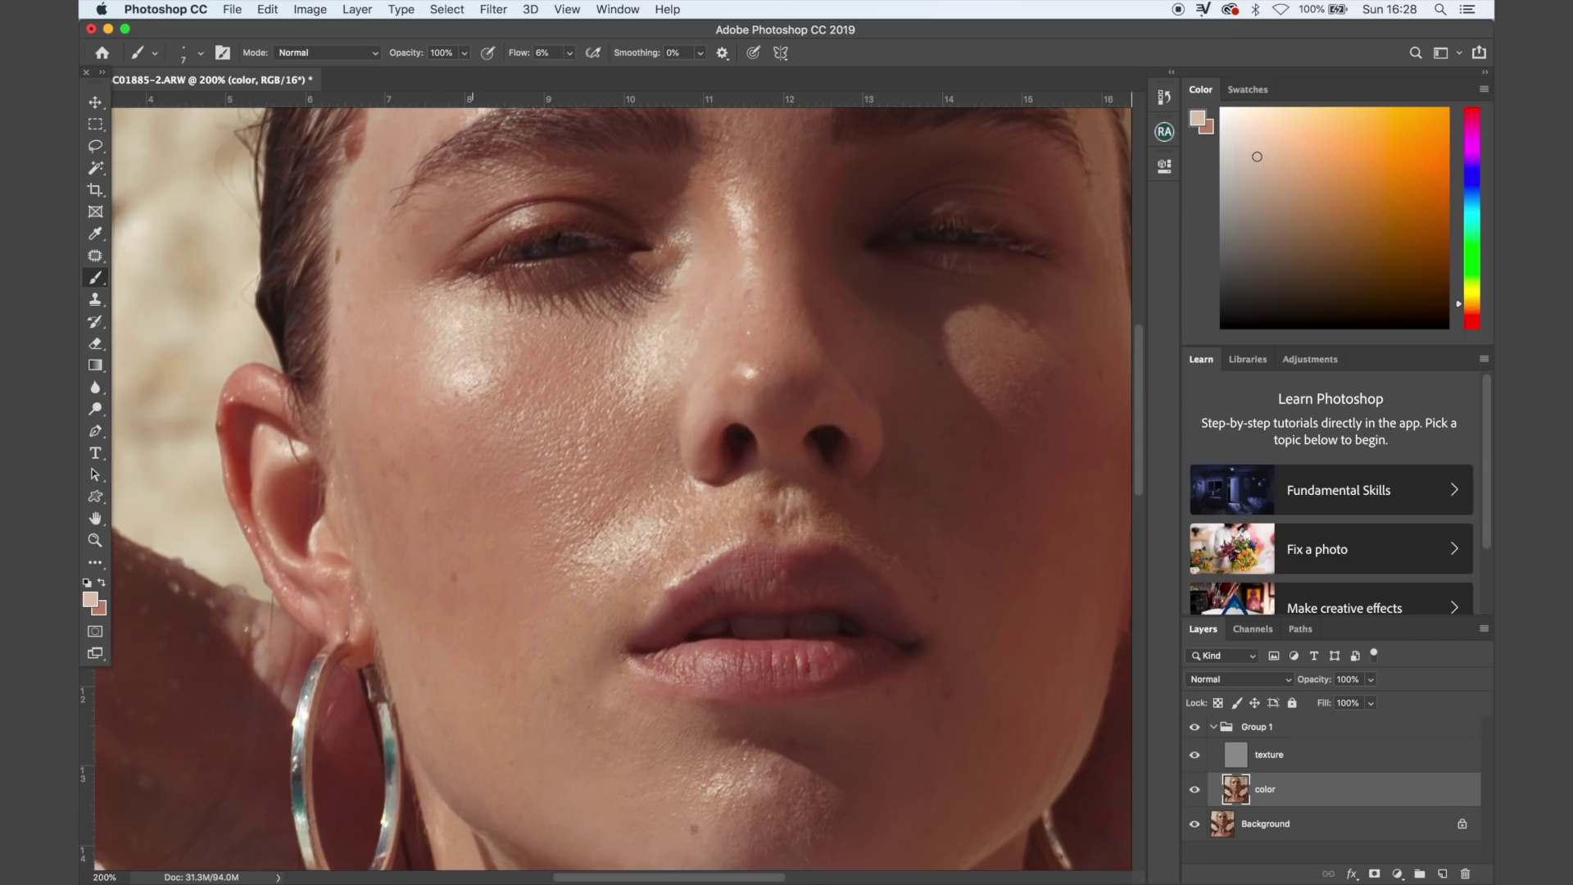
{"action": "key", "text": "bracketright"}
{"action": "key", "text": "bracketright"}
{"action": "key", "text": "bracketright"}
{"action": "key", "text": "bracketright"}
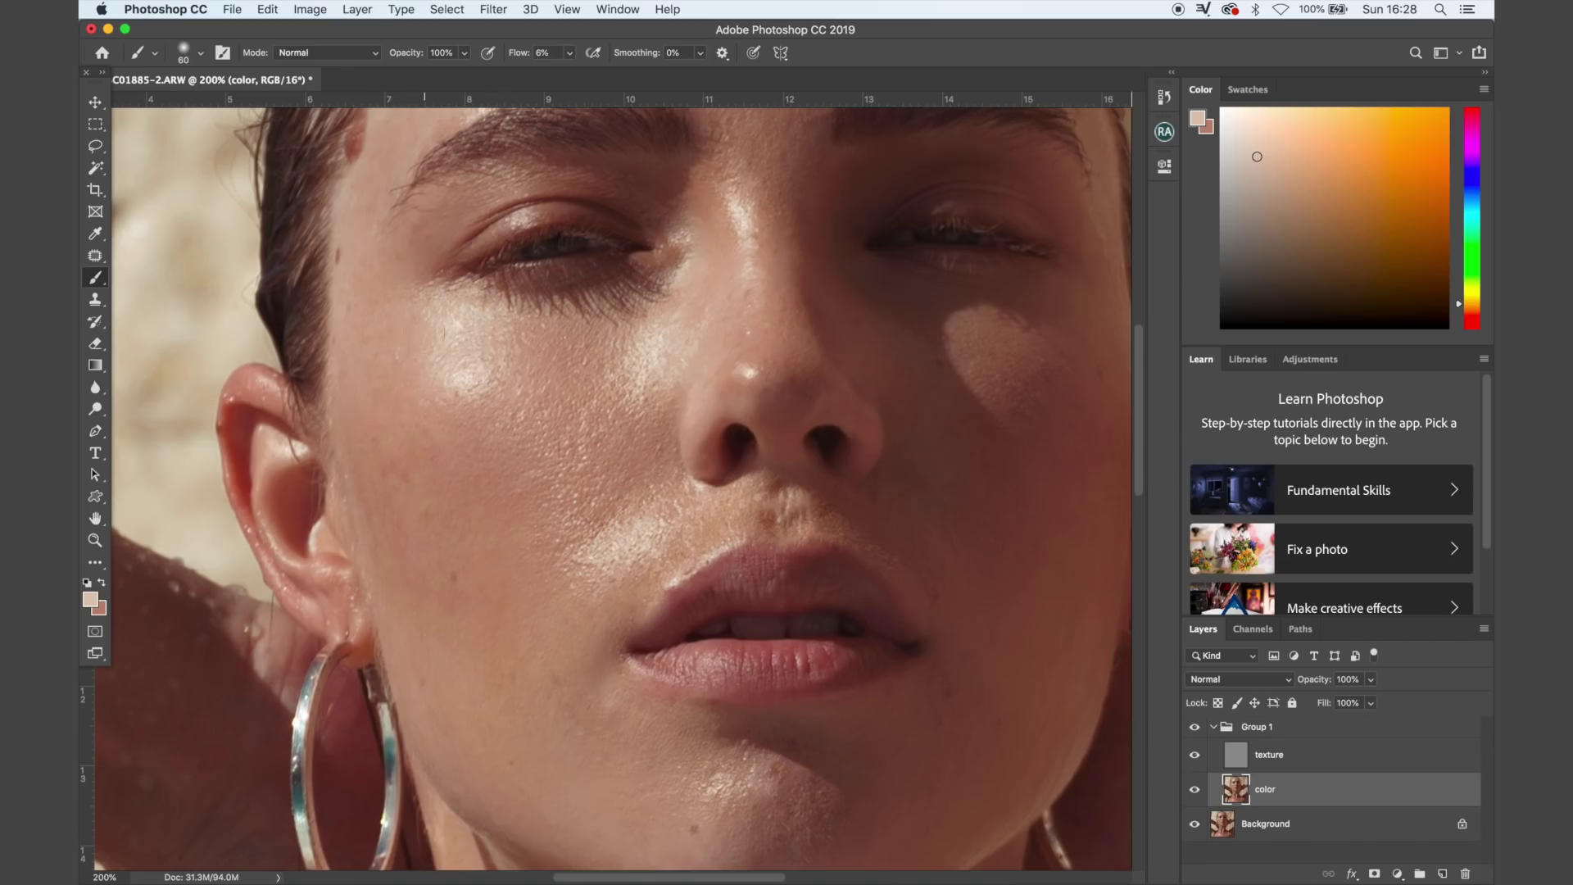
- Sample skin tones on the lower cheek and chin and blend the colour transitions there with the size 60 brush
{"action": "scroll", "coordinate": [467, 409], "scroll_direction": "down", "scroll_amount": 3}
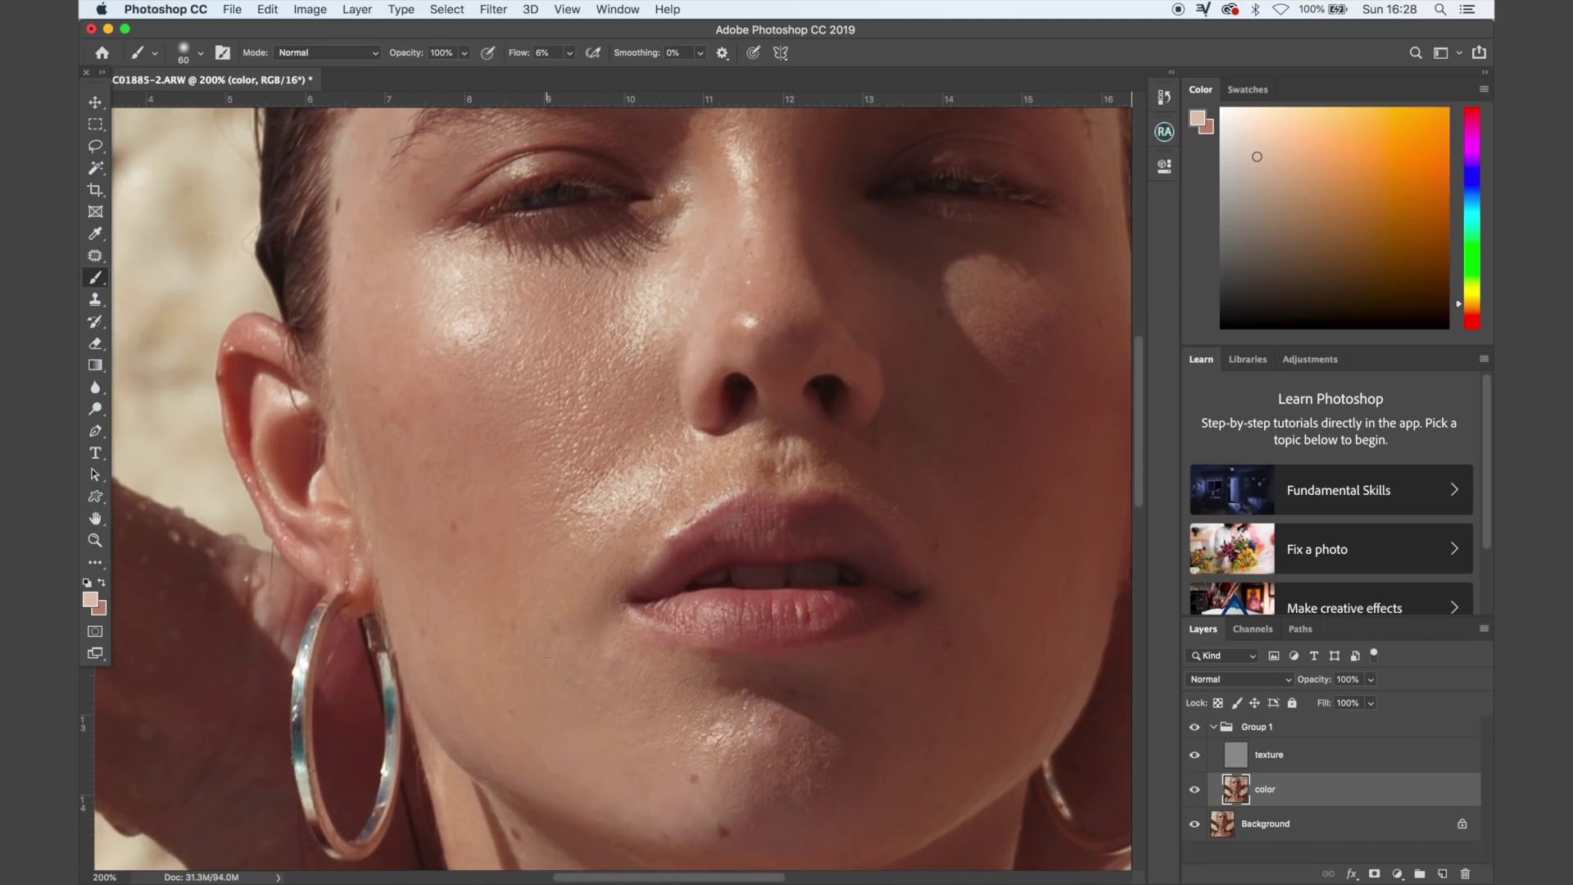
{"action": "left_click", "coordinate": [559, 607], "text": "alt"}
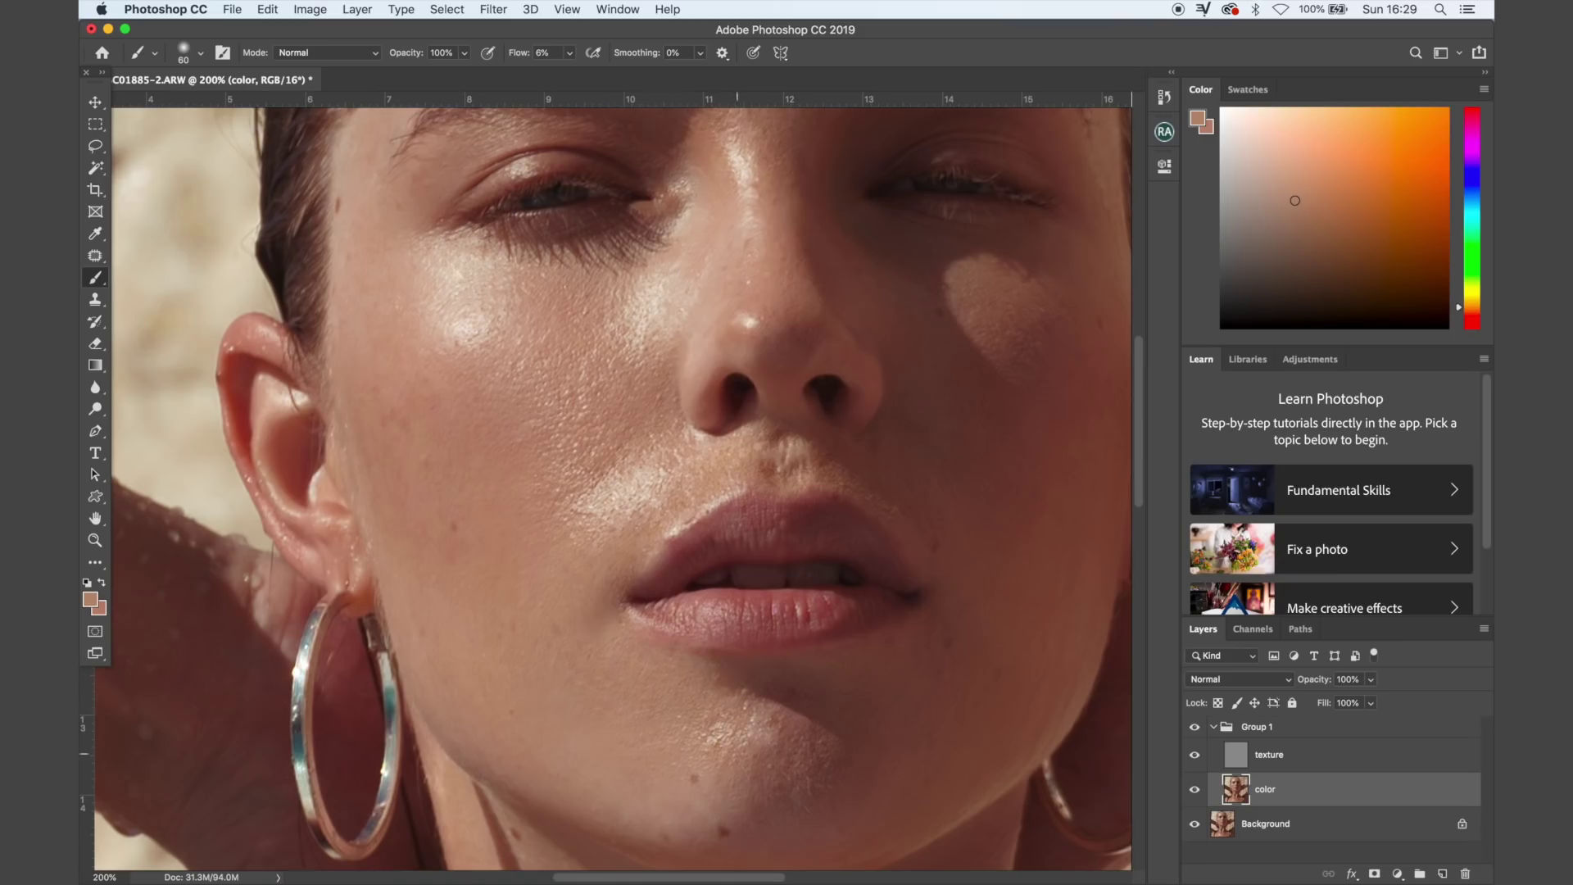
{"action": "left_click", "coordinate": [793, 725], "text": "alt"}
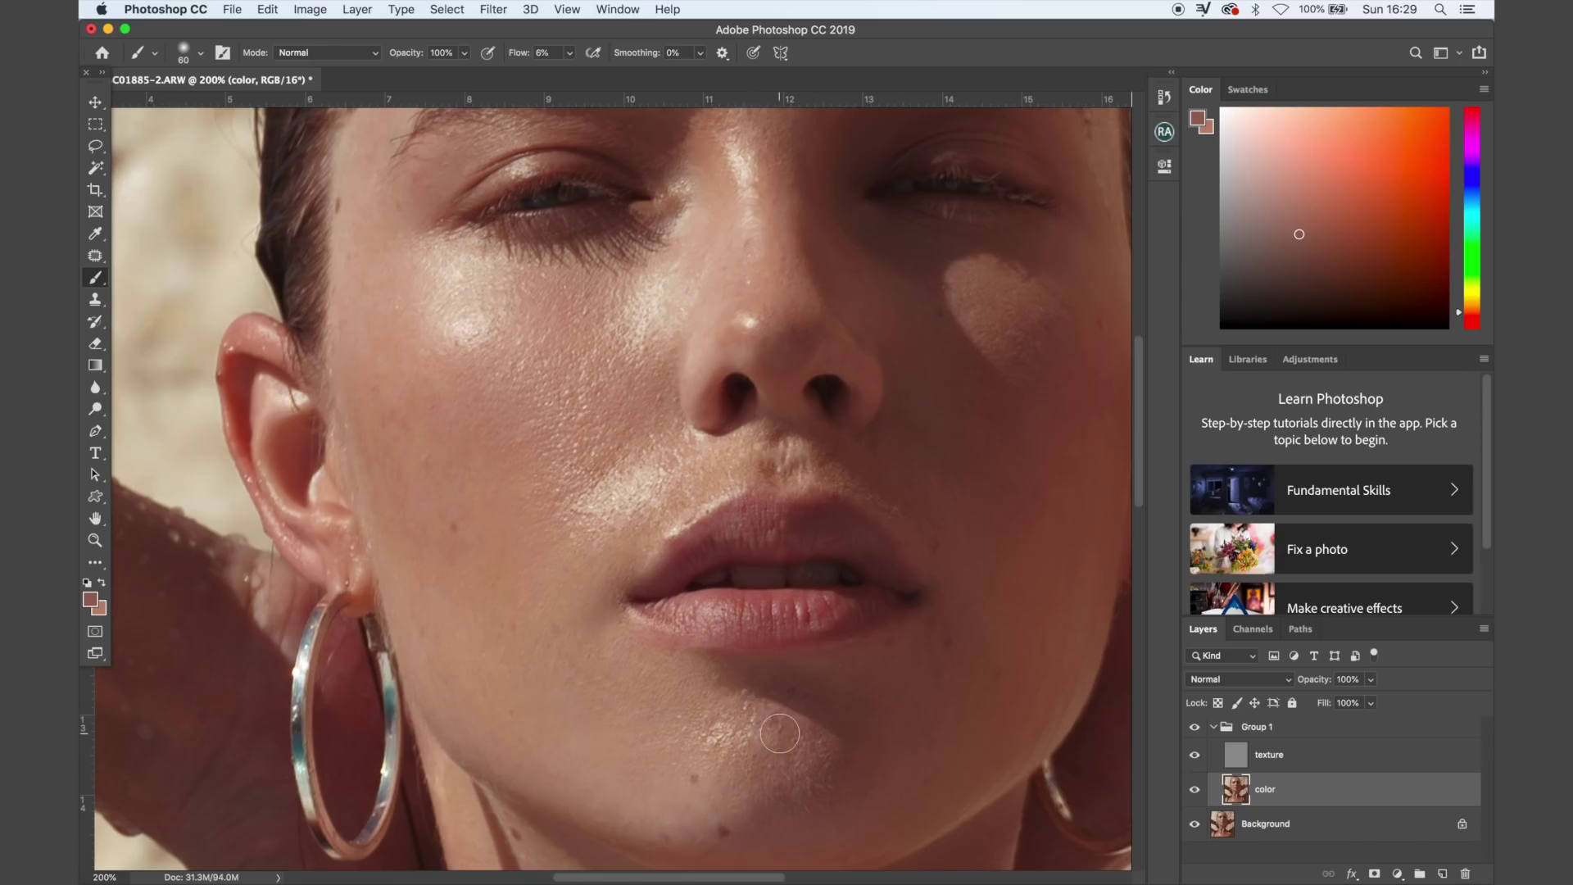
{"action": "left_click", "coordinate": [732, 797], "text": "alt"}
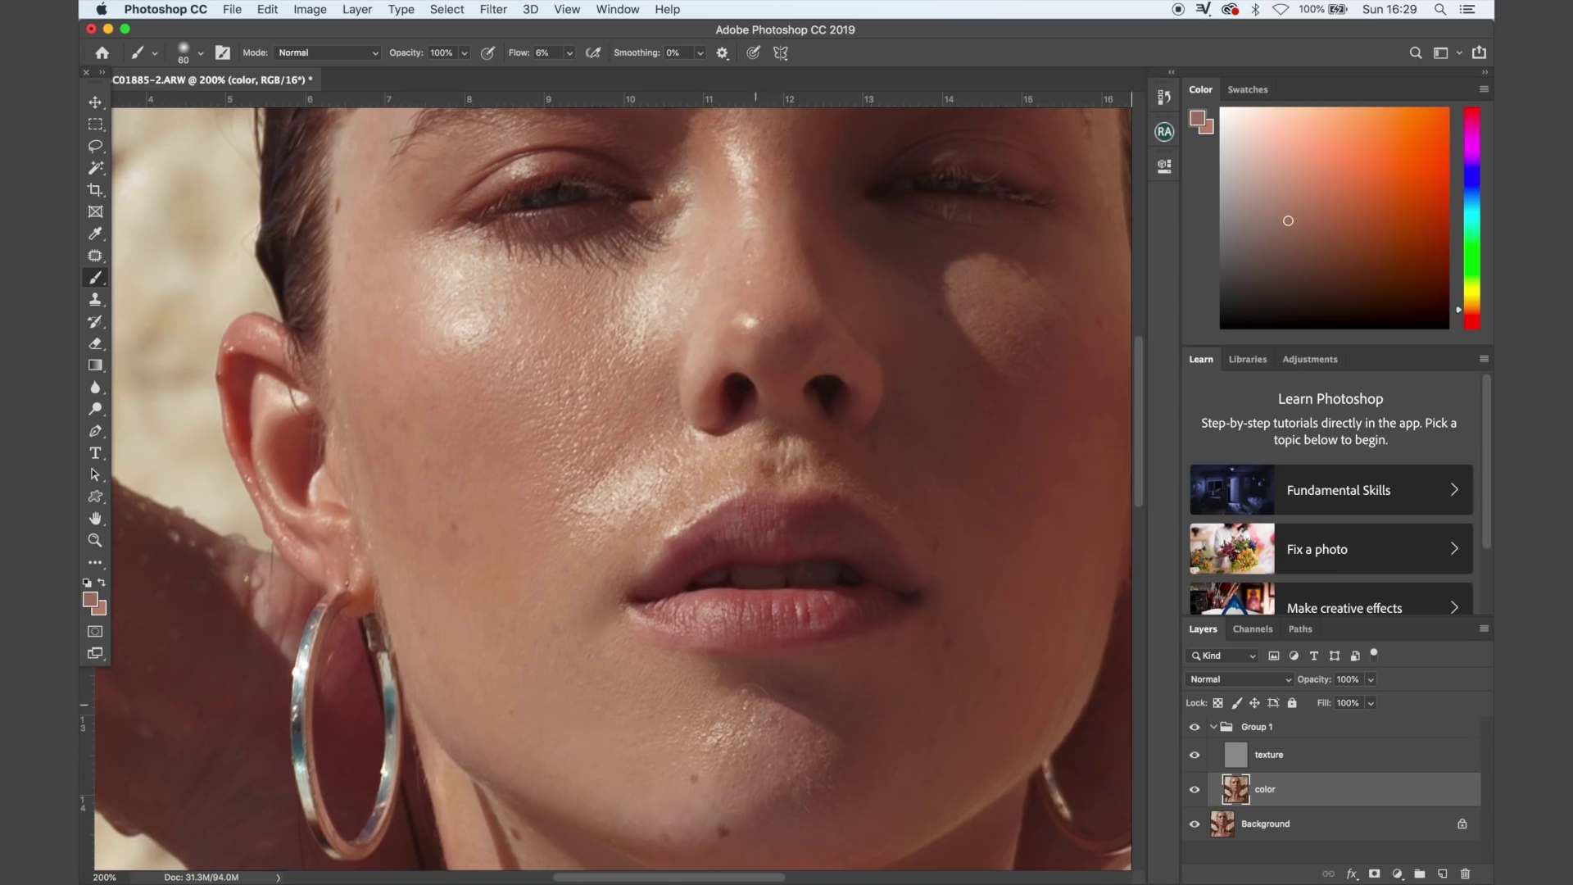
{"action": "scroll", "coordinate": [760, 772], "scroll_direction": "left", "scroll_amount": 3}
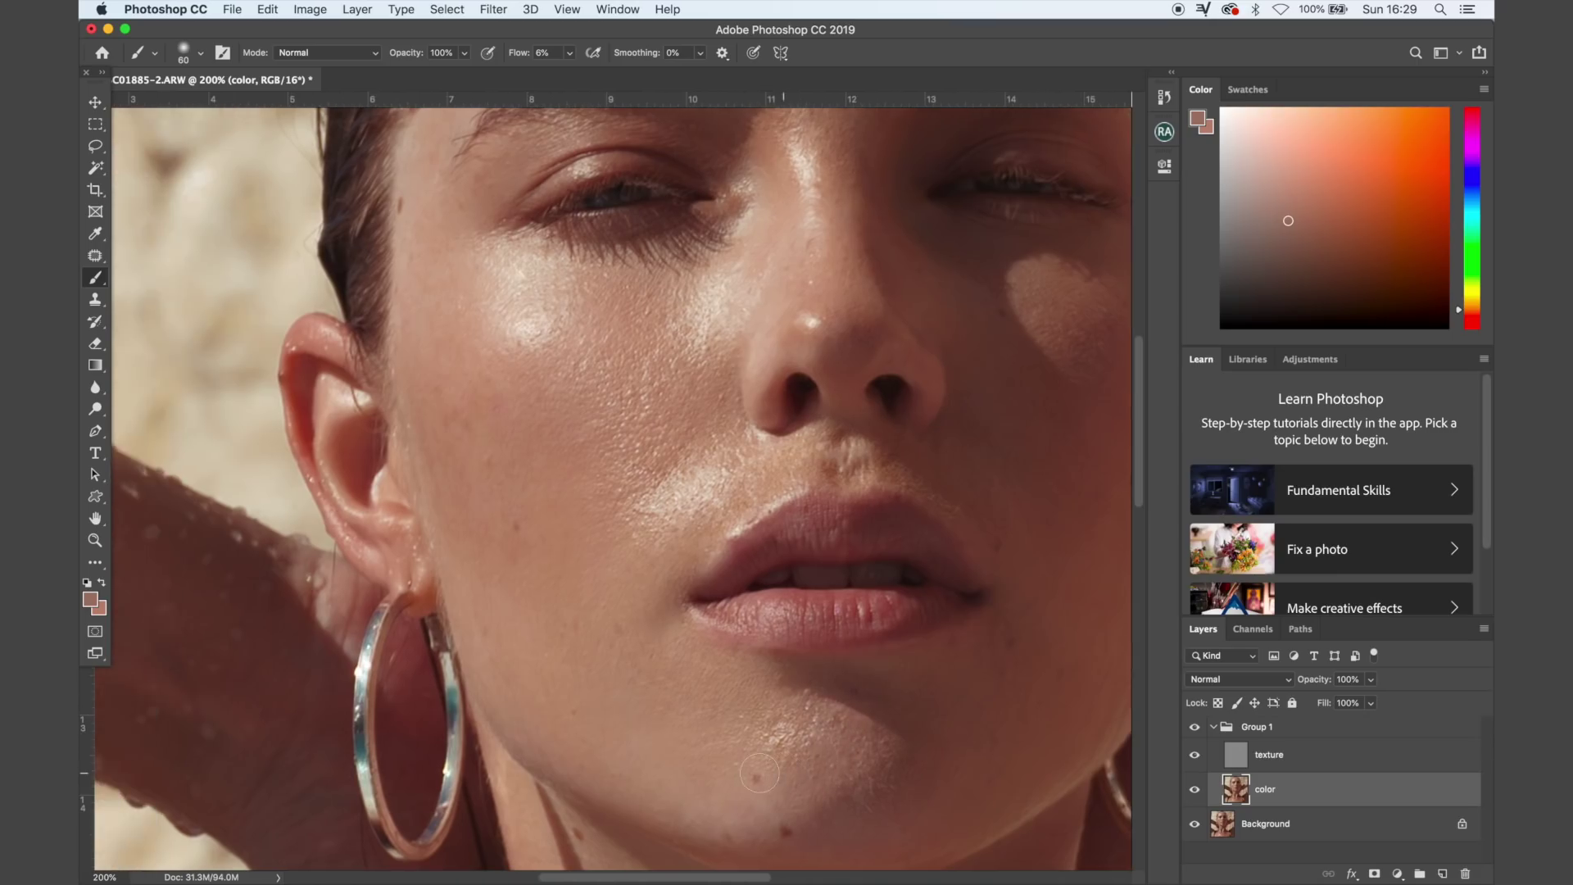
{"action": "scroll", "coordinate": [759, 773], "scroll_direction": "down", "scroll_amount": 1}
{"action": "scroll", "coordinate": [760, 773], "scroll_direction": "right", "scroll_amount": 1}
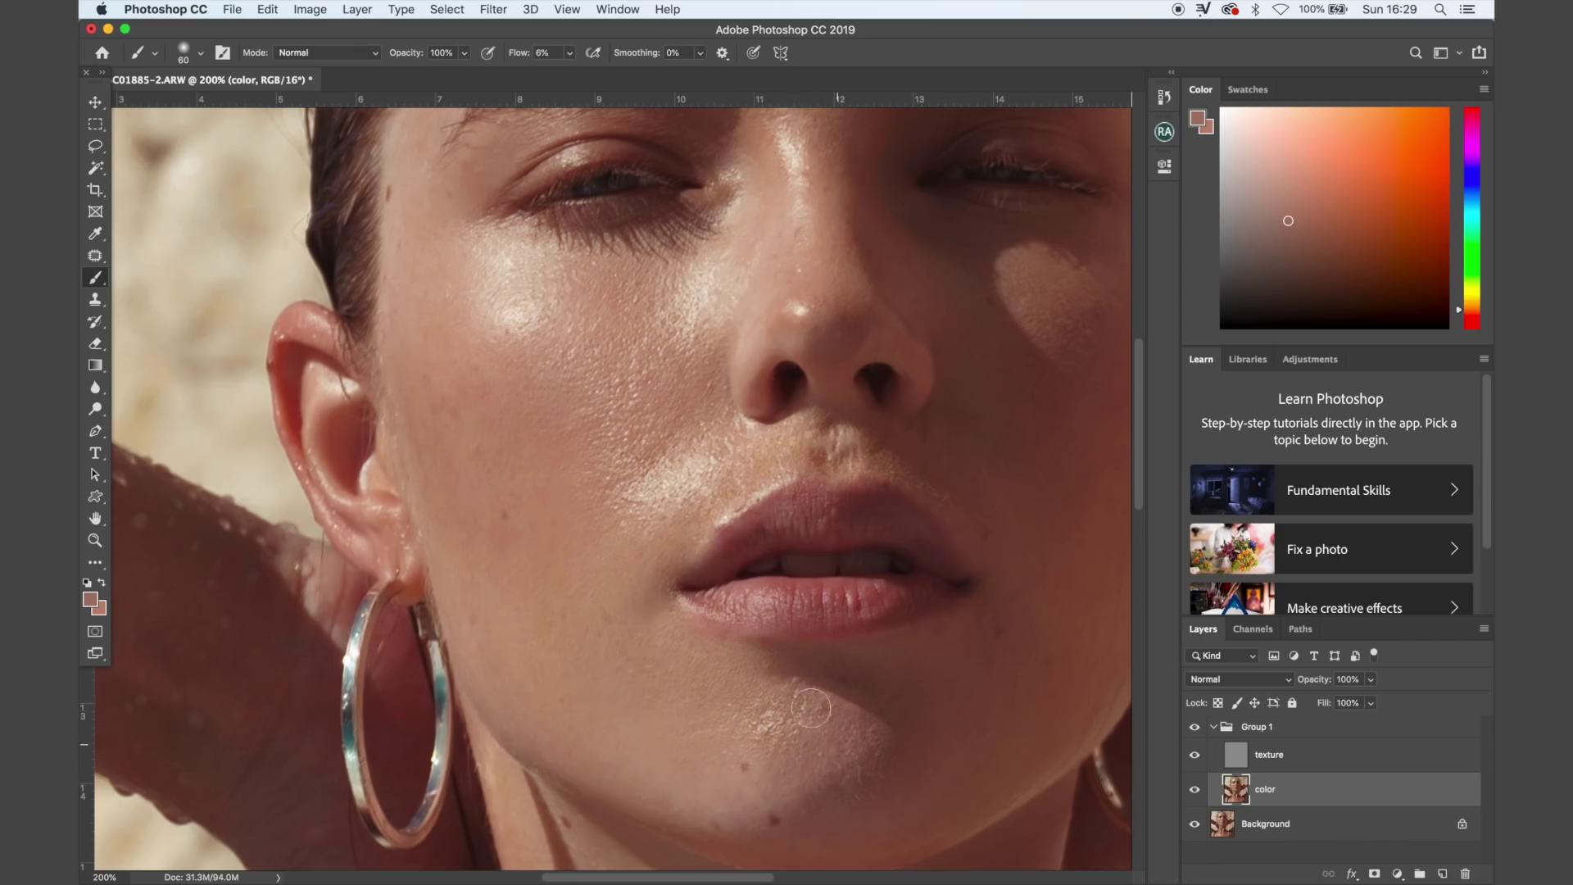
{"action": "scroll", "coordinate": [777, 692], "scroll_direction": "down", "scroll_amount": 3}
{"action": "scroll", "coordinate": [777, 692], "scroll_direction": "left", "scroll_amount": 1}
{"action": "scroll", "coordinate": [777, 692], "scroll_direction": "up", "scroll_amount": 5}
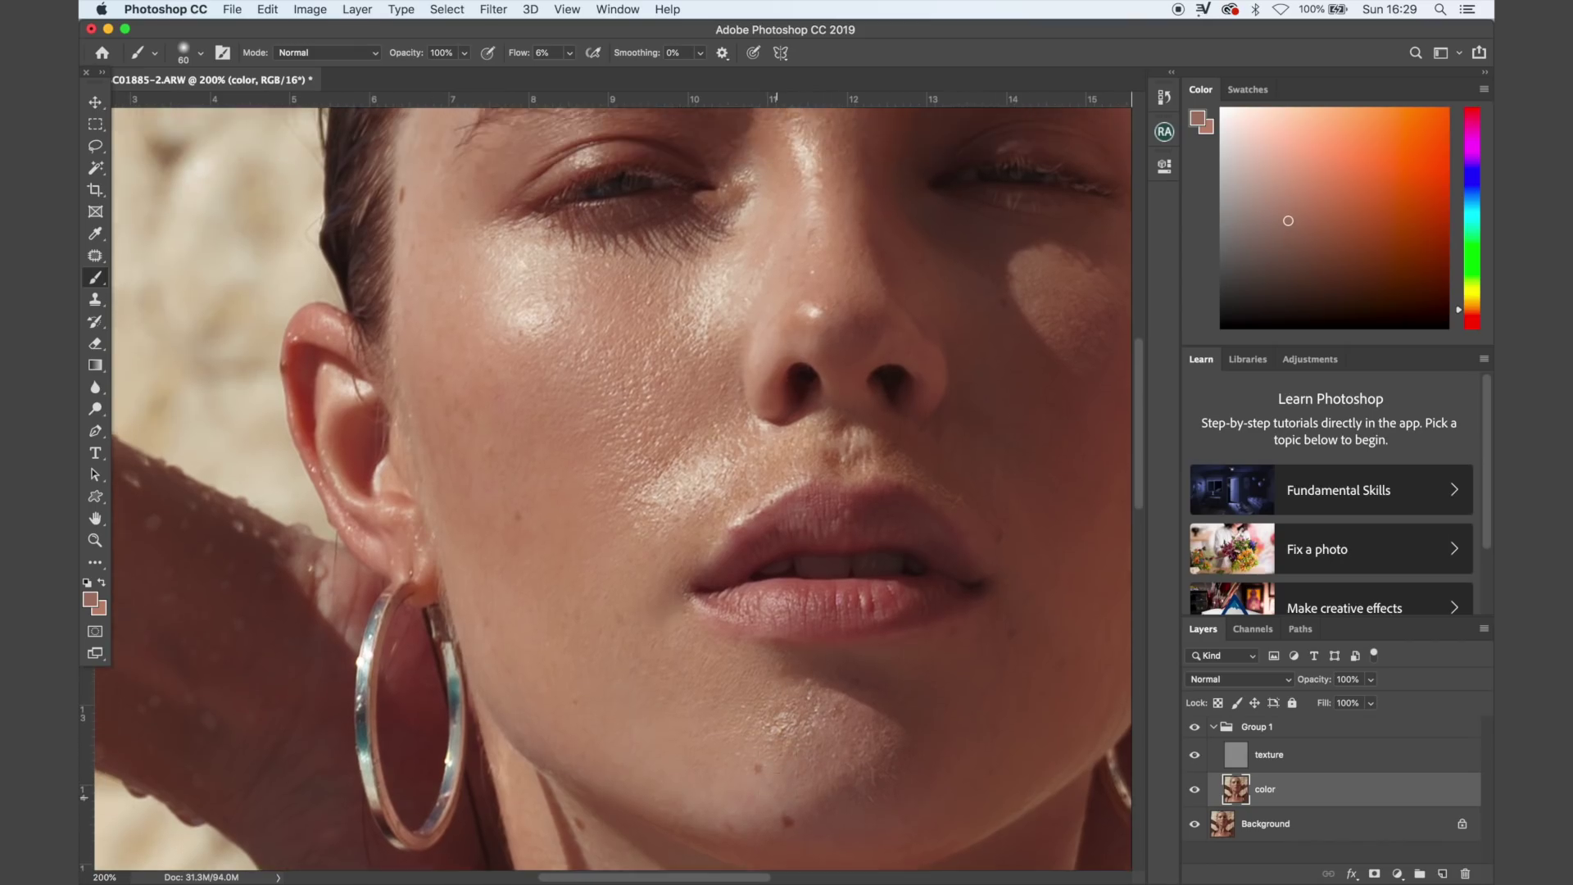
{"action": "scroll", "coordinate": [777, 693], "scroll_direction": "right", "scroll_amount": 1}
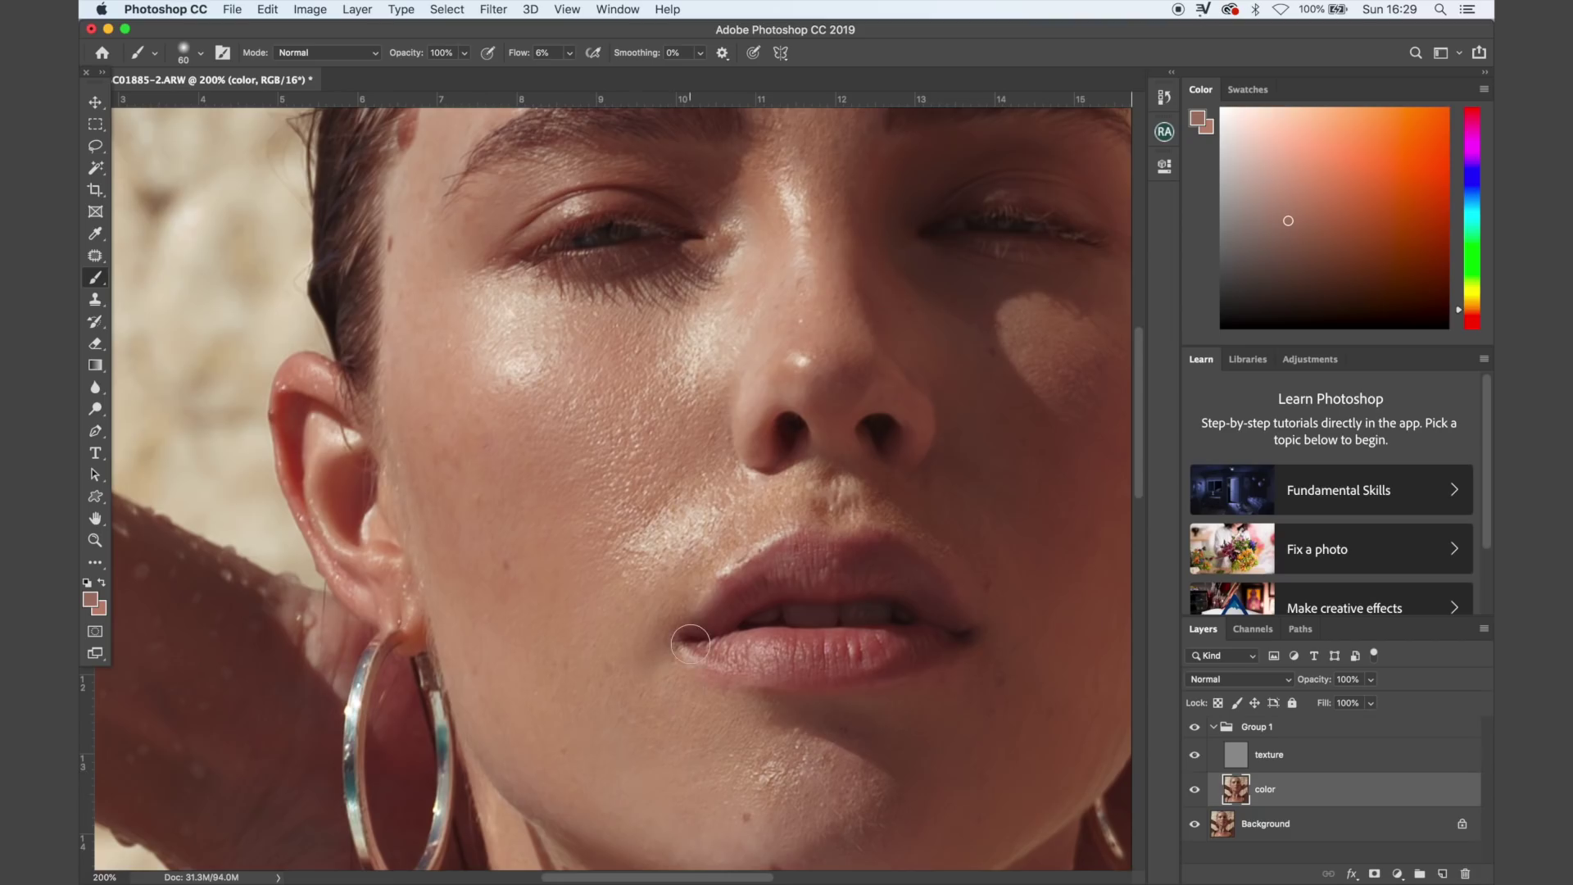
- Sample midtone and highlight tones on the sunlit cheek and blend the cheek's colour transitions with the size 60 brush
{"action": "scroll", "coordinate": [876, 502], "scroll_direction": "right", "scroll_amount": 3}
{"action": "scroll", "coordinate": [876, 502], "scroll_direction": "right", "scroll_amount": 7}
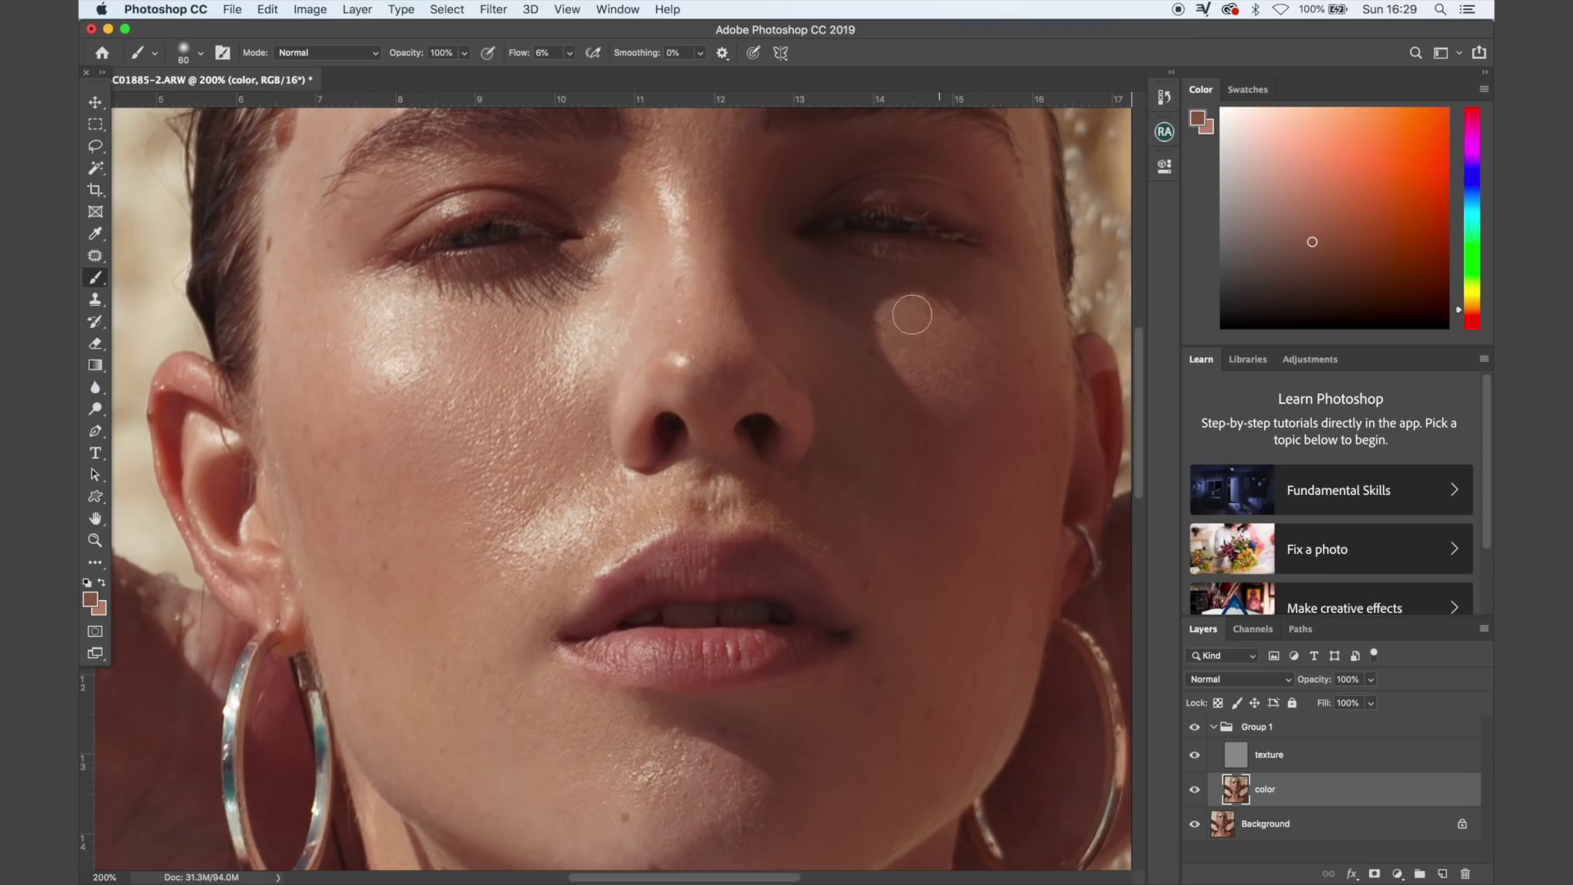
{"action": "left_click", "coordinate": [439, 456], "text": "alt"}
{"action": "left_click", "coordinate": [574, 354], "text": "alt"}
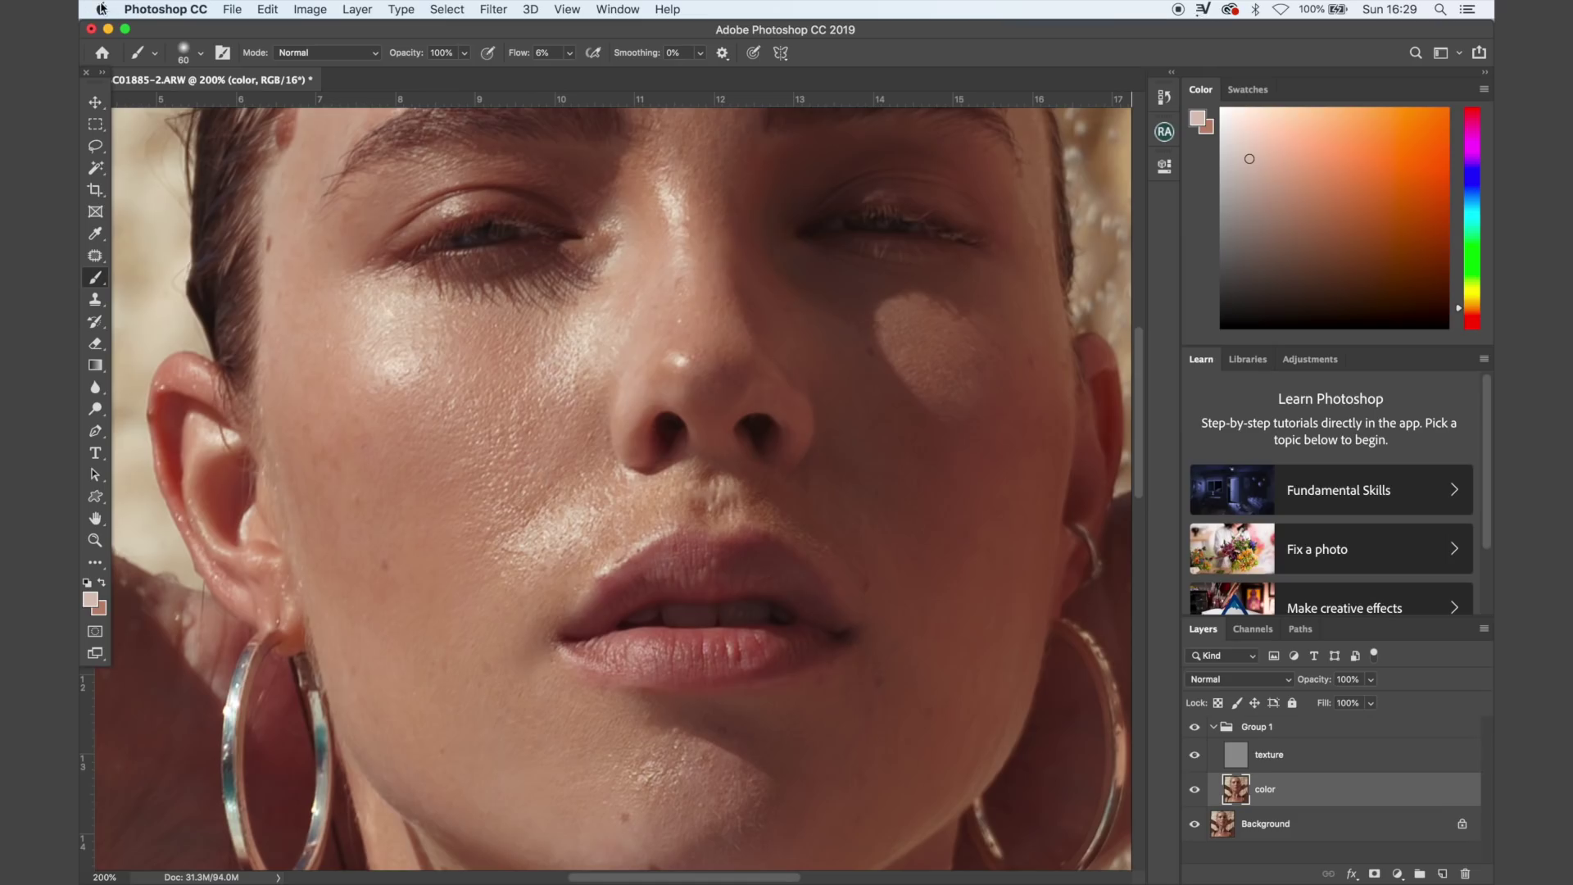
{"action": "left_click", "coordinate": [518, 332], "text": "alt"}
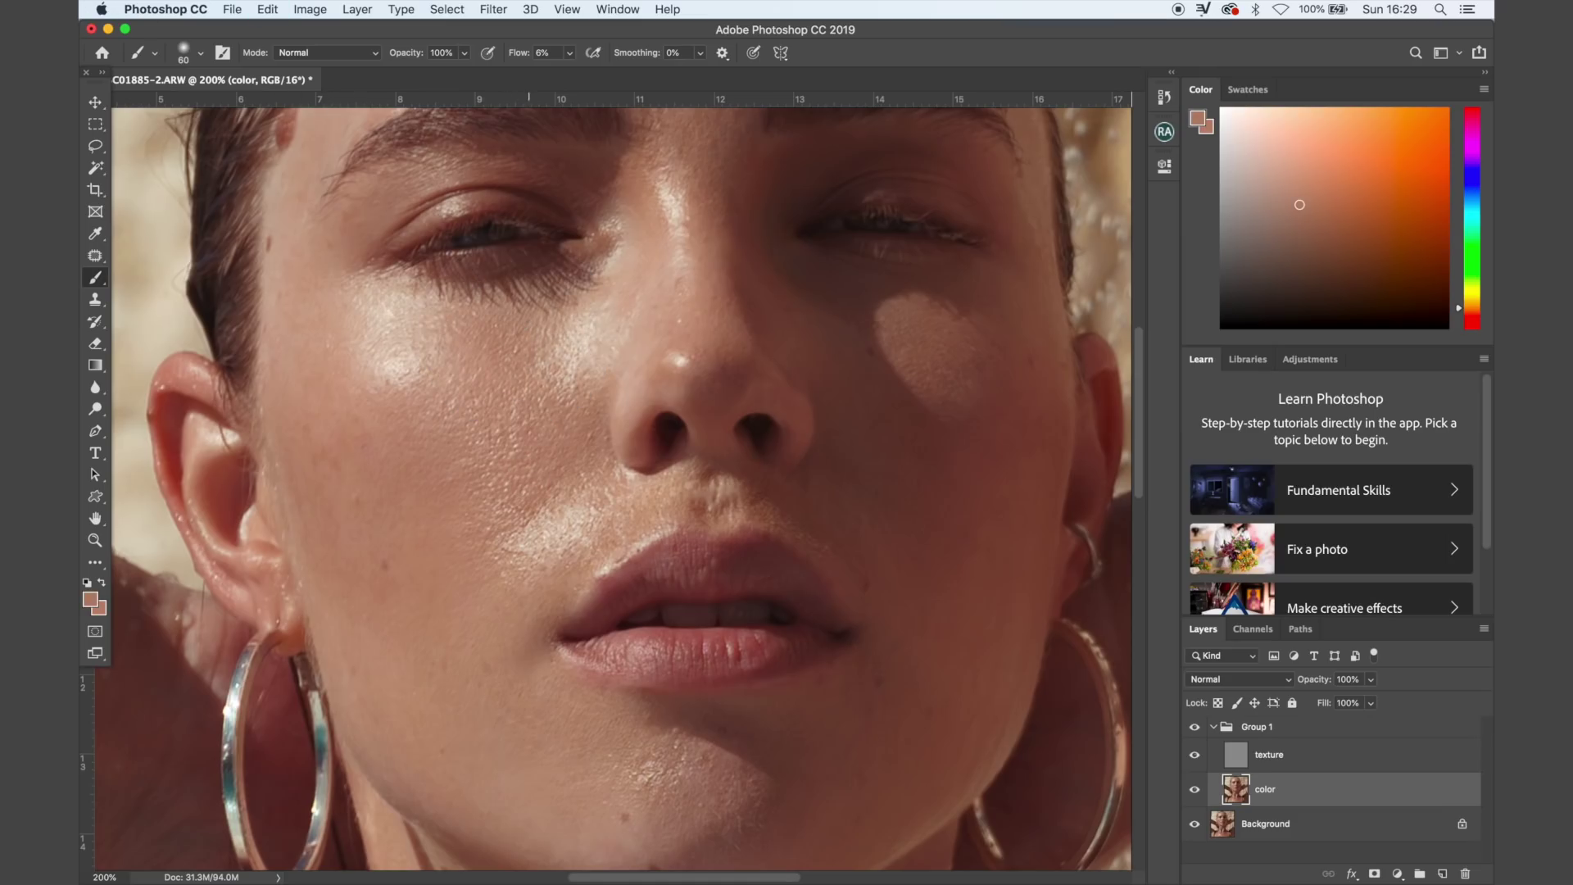
- Compare the portrait at 100% with Group 1 hidden and shown to check the retouching
{"action": "key", "text": "super+minus"}
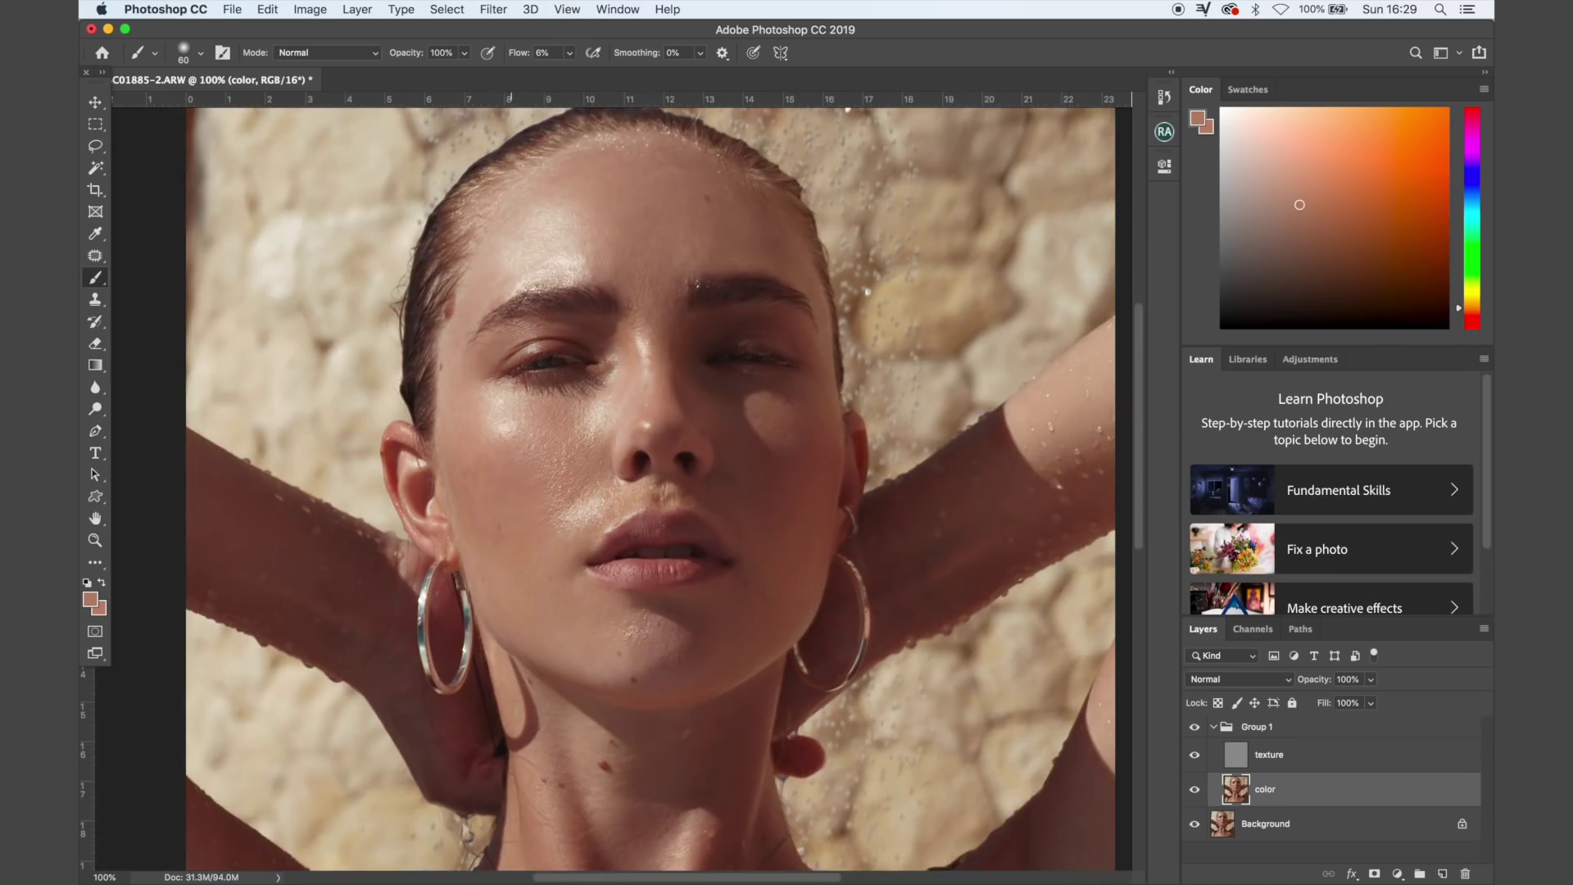
{"action": "scroll", "coordinate": [704, 411], "scroll_direction": "down", "scroll_amount": 2}
{"action": "scroll", "coordinate": [704, 411], "scroll_direction": "left", "scroll_amount": 1}
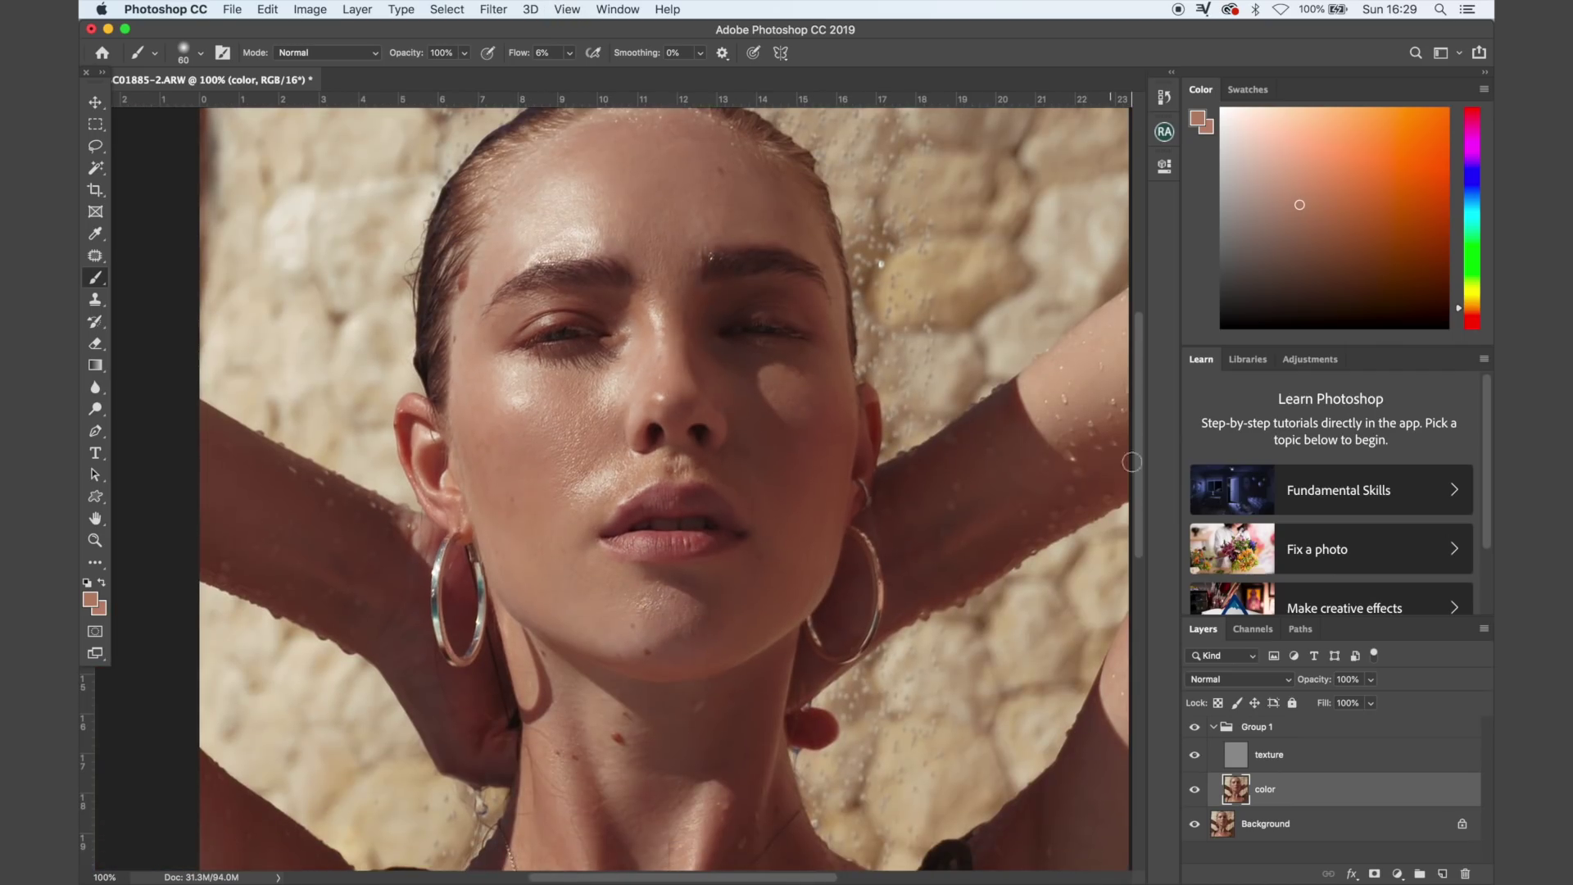
{"action": "left_click", "coordinate": [1194, 727]}
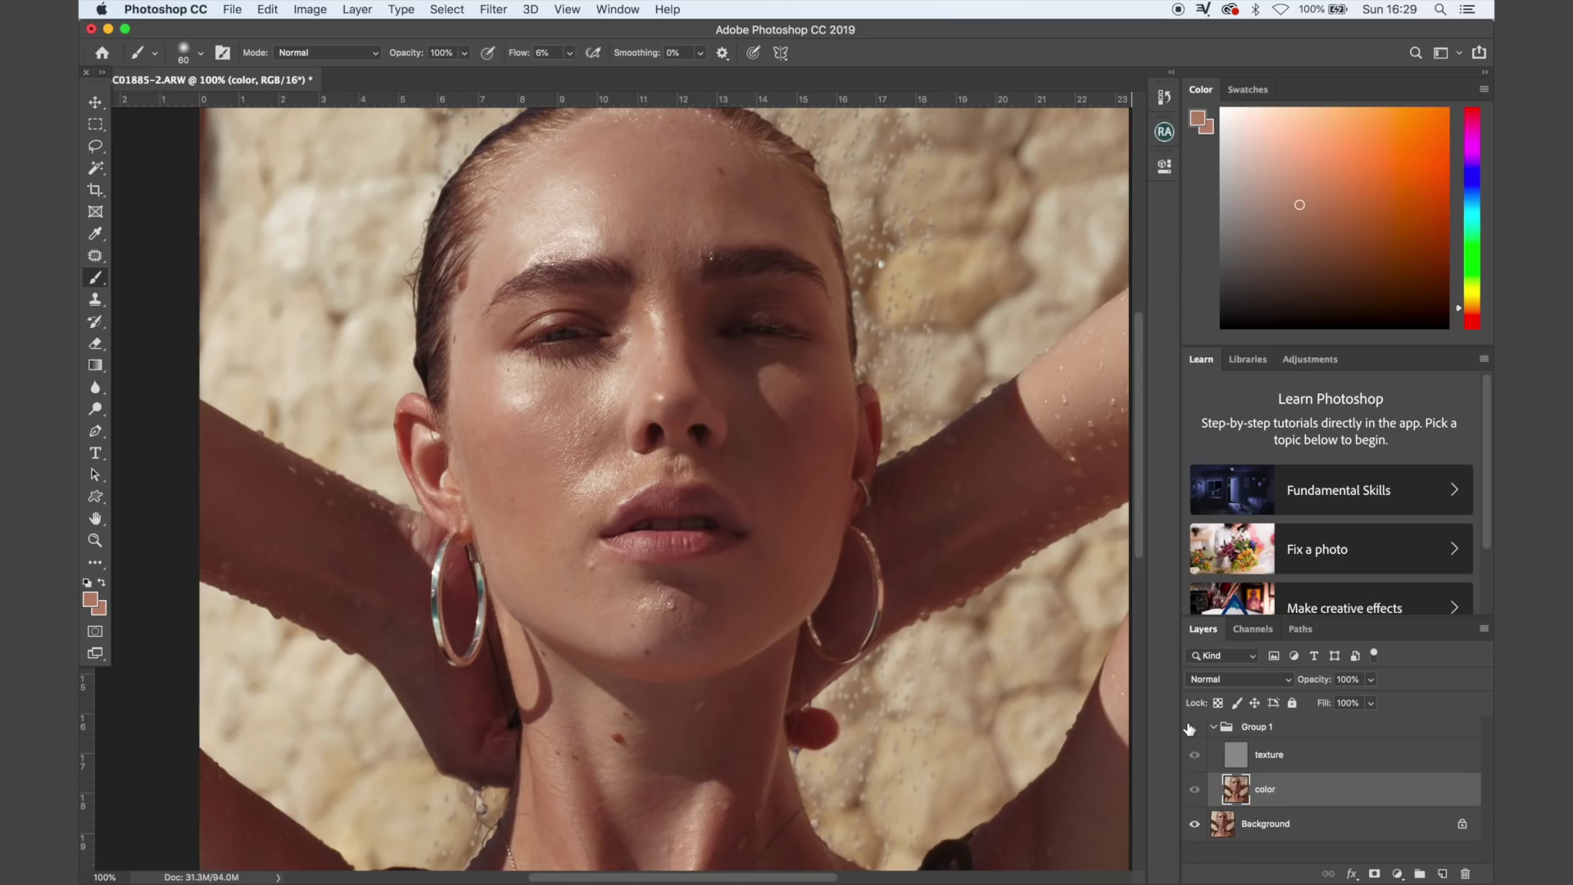
{"action": "left_click", "coordinate": [1192, 727]}
{"action": "left_click", "coordinate": [1192, 727]}
{"action": "left_click", "coordinate": [1193, 727]}
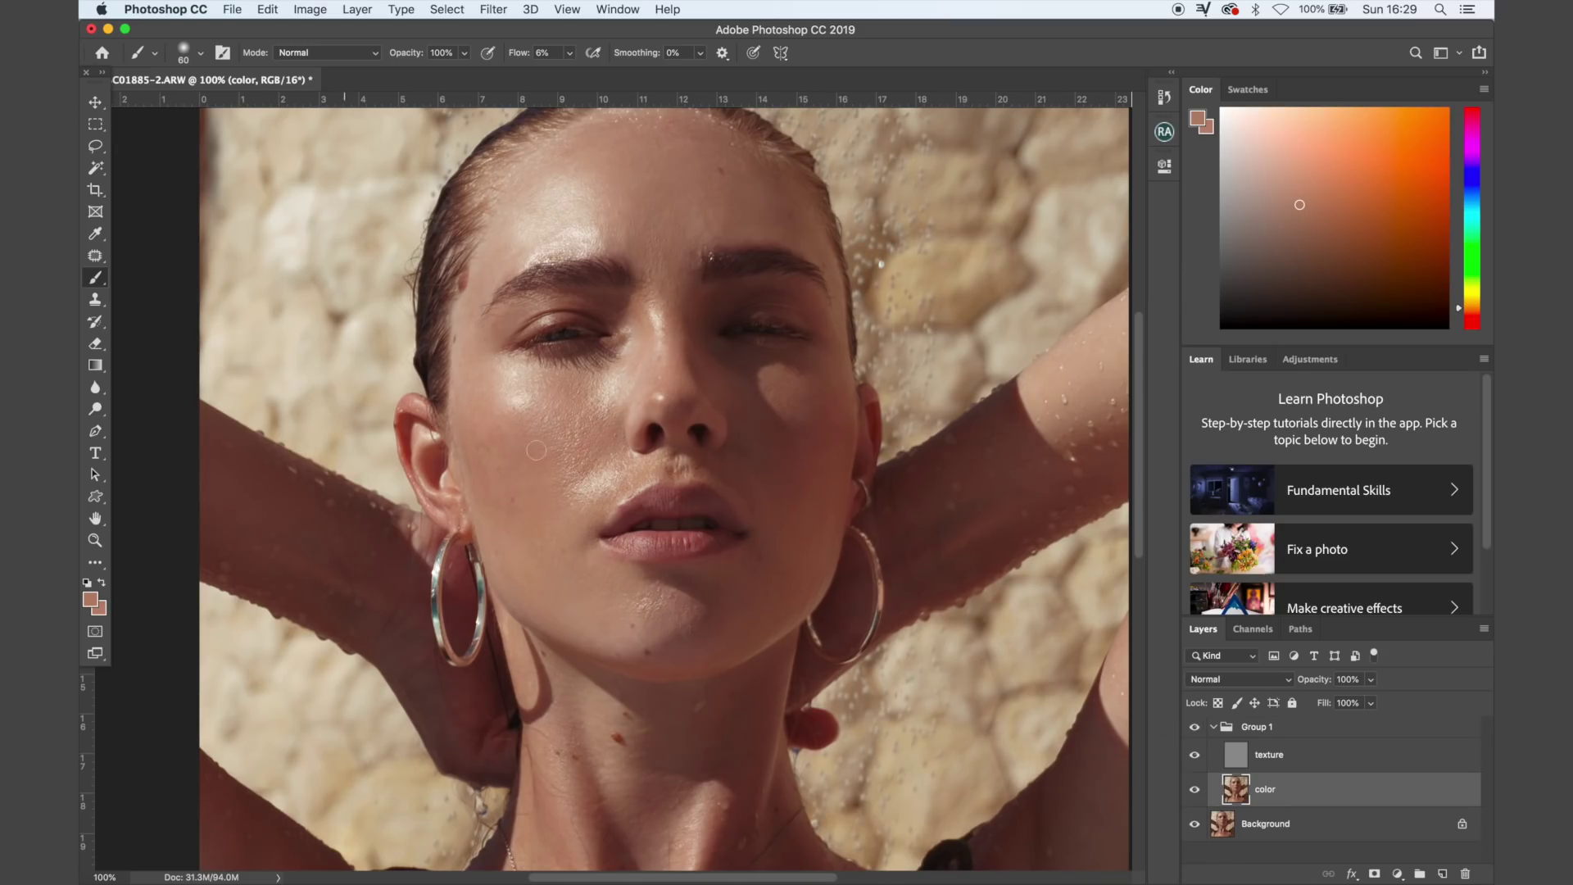
- Switch to the texture layer and patch a rough spot in the middle of the sunlit cheek at 300%
{"action": "key", "text": "super+equal"}
{"action": "key", "text": "super+equal"}
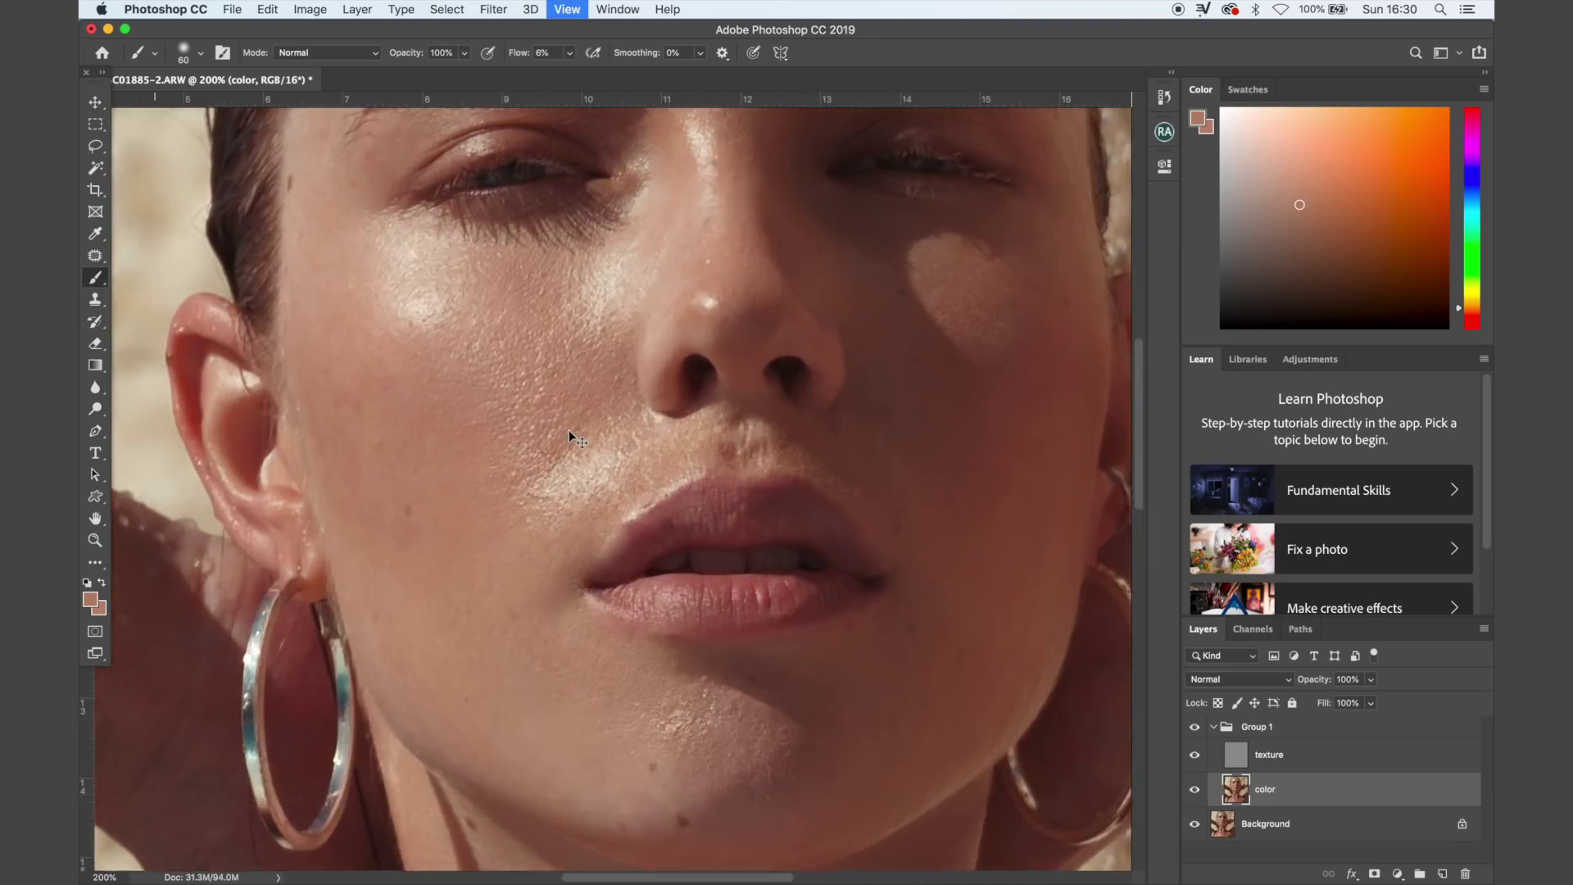
{"action": "scroll", "coordinate": [612, 482], "scroll_direction": "up", "scroll_amount": 2}
{"action": "scroll", "coordinate": [613, 482], "scroll_direction": "left", "scroll_amount": 3}
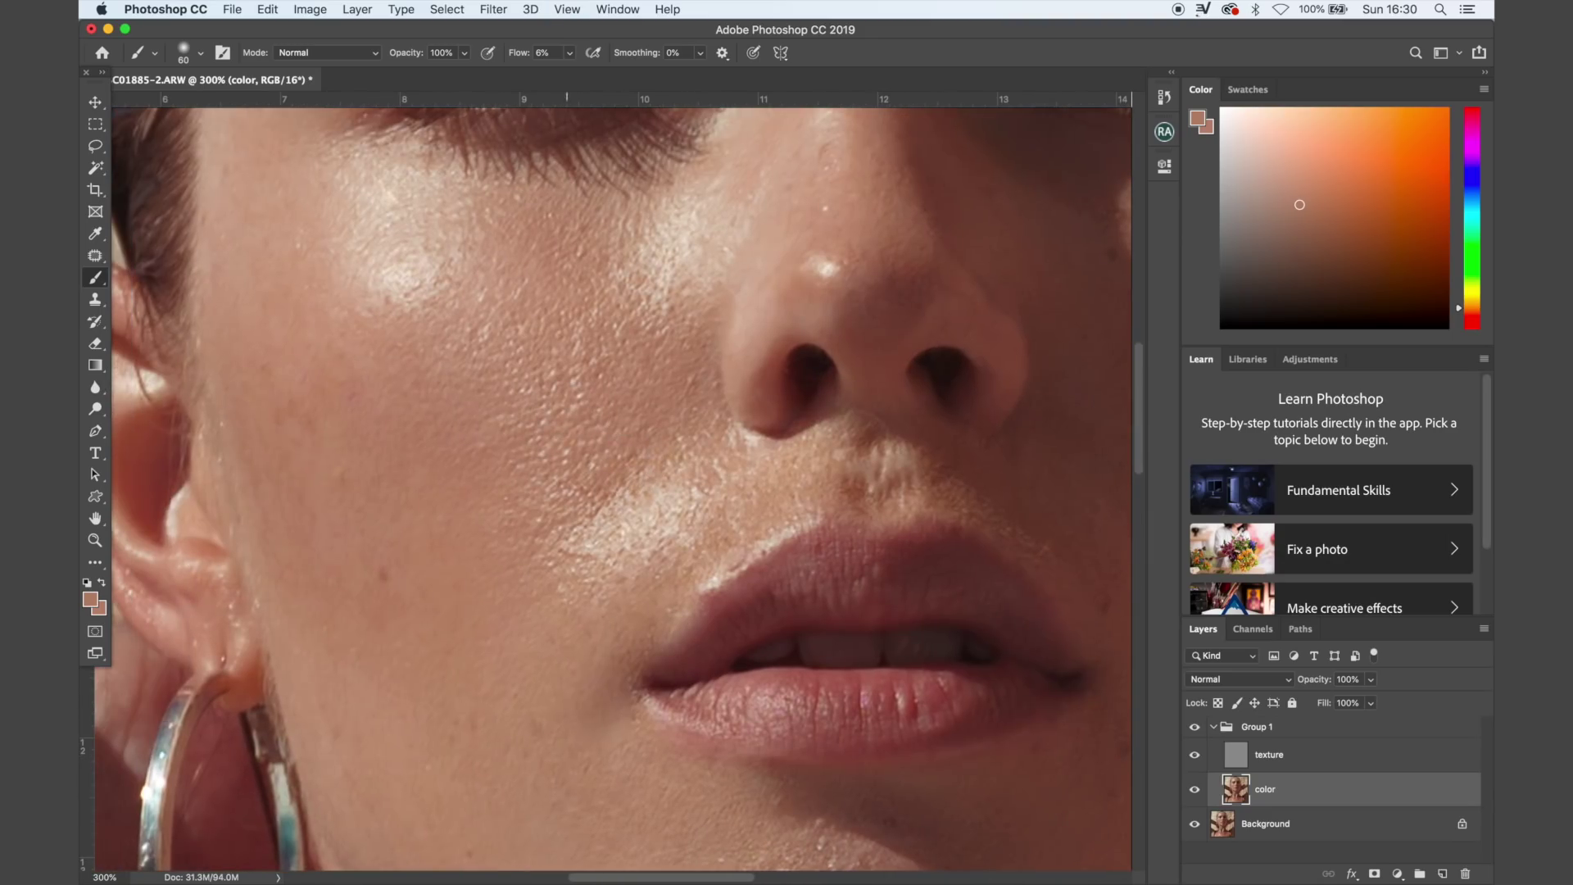
{"action": "left_click", "coordinate": [1235, 766]}
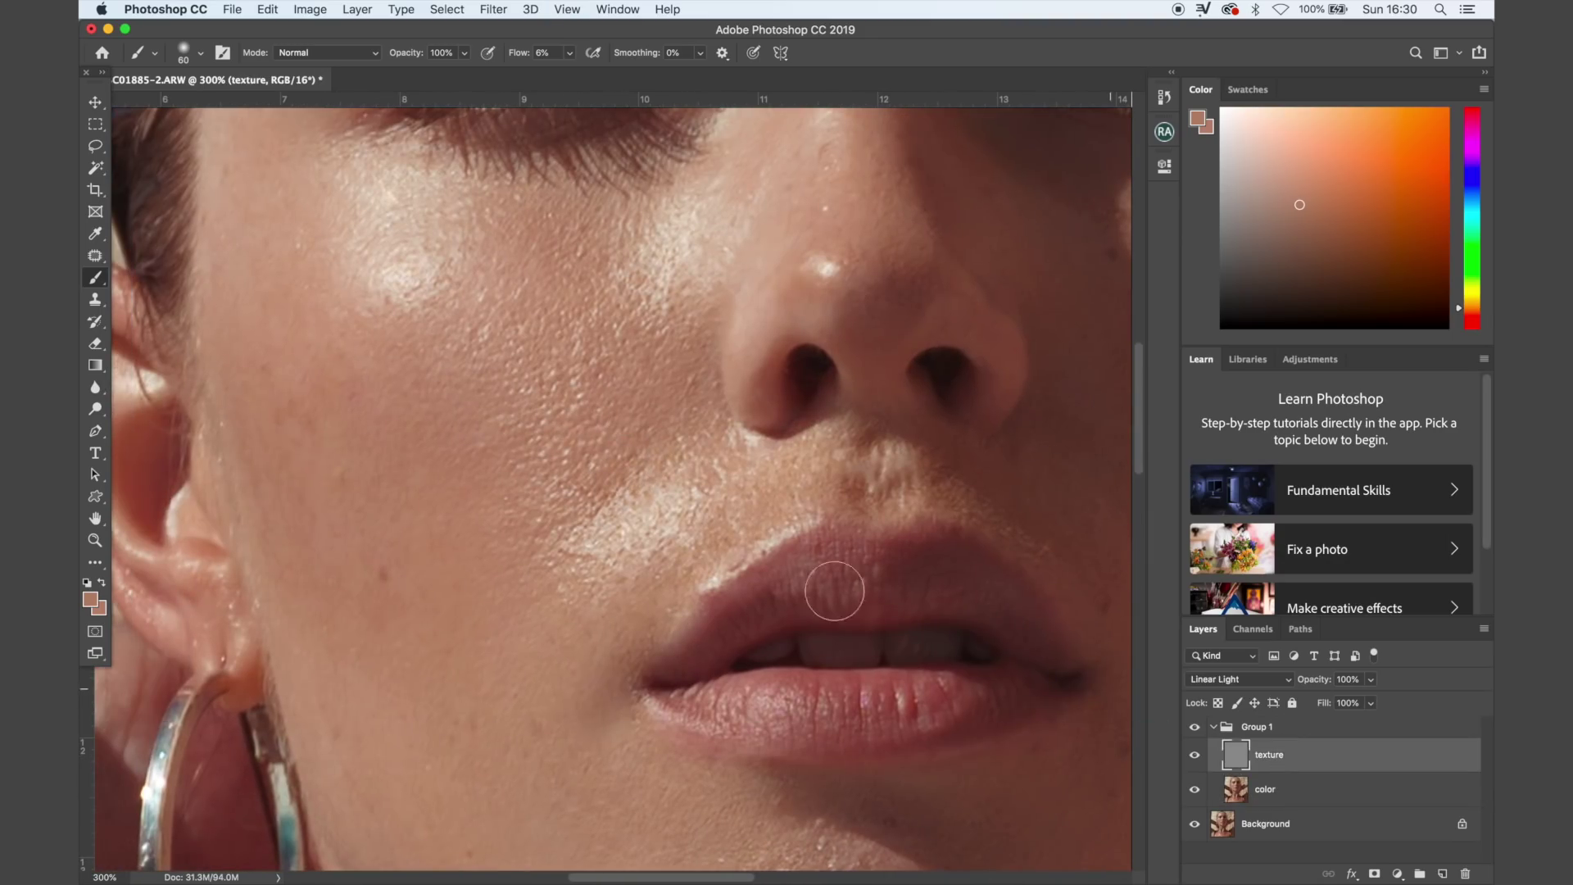
{"action": "left_click", "coordinate": [95, 256]}
{"action": "mouse_move", "coordinate": [562, 467]}
{"action": "left_mouse_down"}
{"action": "mouse_move", "coordinate": [586, 422]}
{"action": "mouse_move", "coordinate": [541, 446]}
{"action": "mouse_move", "coordinate": [561, 465]}
{"action": "left_mouse_up"}
{"action": "key", "text": "cmd+d"}
{"action": "key", "text": "super+d"}
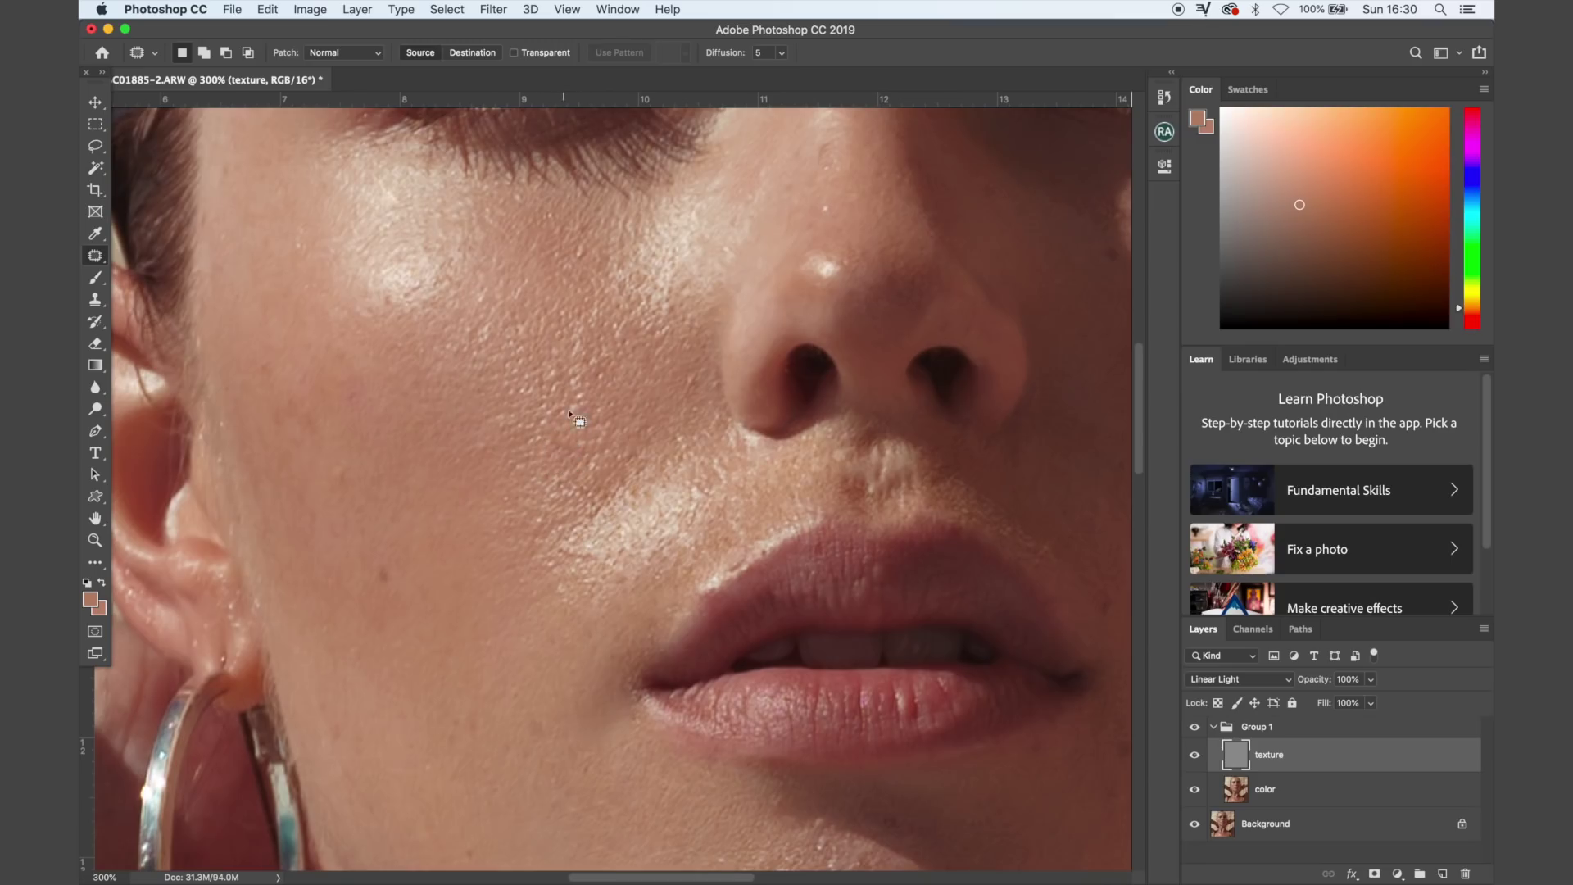
- Patch the coarse pores on the sunlit cheek beside the nose, using nearby smoother texture
{"action": "mouse_move", "coordinate": [594, 390]}
{"action": "left_mouse_down"}
{"action": "mouse_move", "coordinate": [579, 376]}
{"action": "mouse_move", "coordinate": [590, 421]}
{"action": "mouse_move", "coordinate": [597, 409]}
{"action": "left_mouse_up"}
{"action": "key", "text": "super+d"}
{"action": "mouse_move", "coordinate": [610, 382]}
{"action": "left_mouse_down"}
{"action": "mouse_move", "coordinate": [580, 374]}
{"action": "mouse_move", "coordinate": [570, 396]}
{"action": "mouse_move", "coordinate": [590, 391]}
{"action": "mouse_move", "coordinate": [580, 342]}
{"action": "mouse_move", "coordinate": [574, 365]}
{"action": "mouse_move", "coordinate": [643, 396]}
{"action": "mouse_move", "coordinate": [565, 362]}
{"action": "mouse_move", "coordinate": [537, 383]}
{"action": "mouse_move", "coordinate": [562, 396]}
{"action": "left_mouse_up"}
{"action": "key", "text": "super+d"}
{"action": "key", "text": "super+d"}
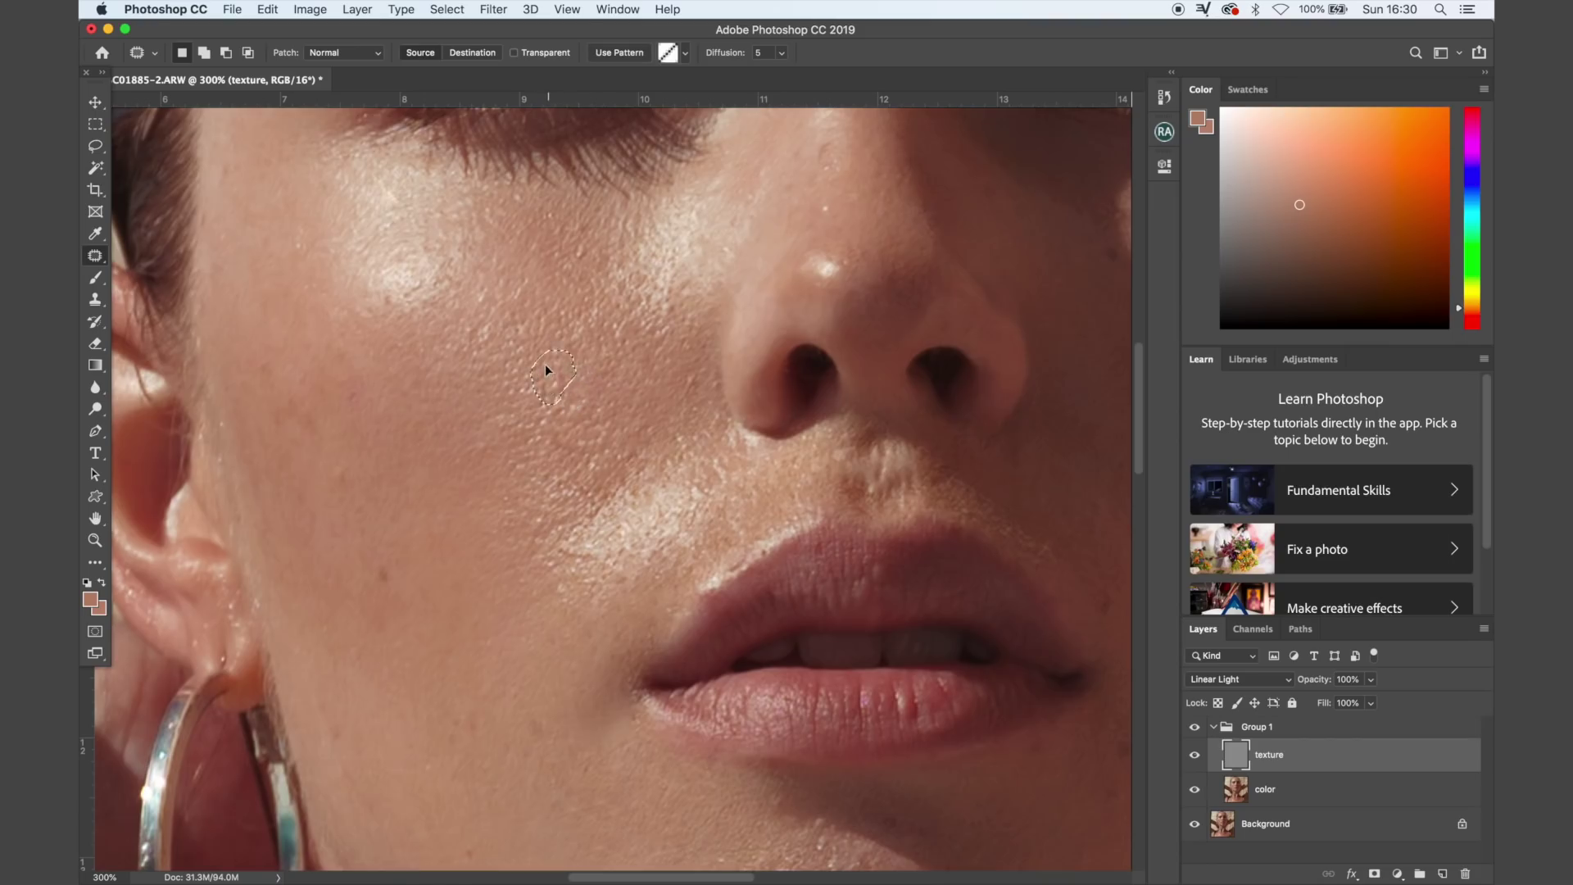
{"action": "key", "text": "ctrl+d"}
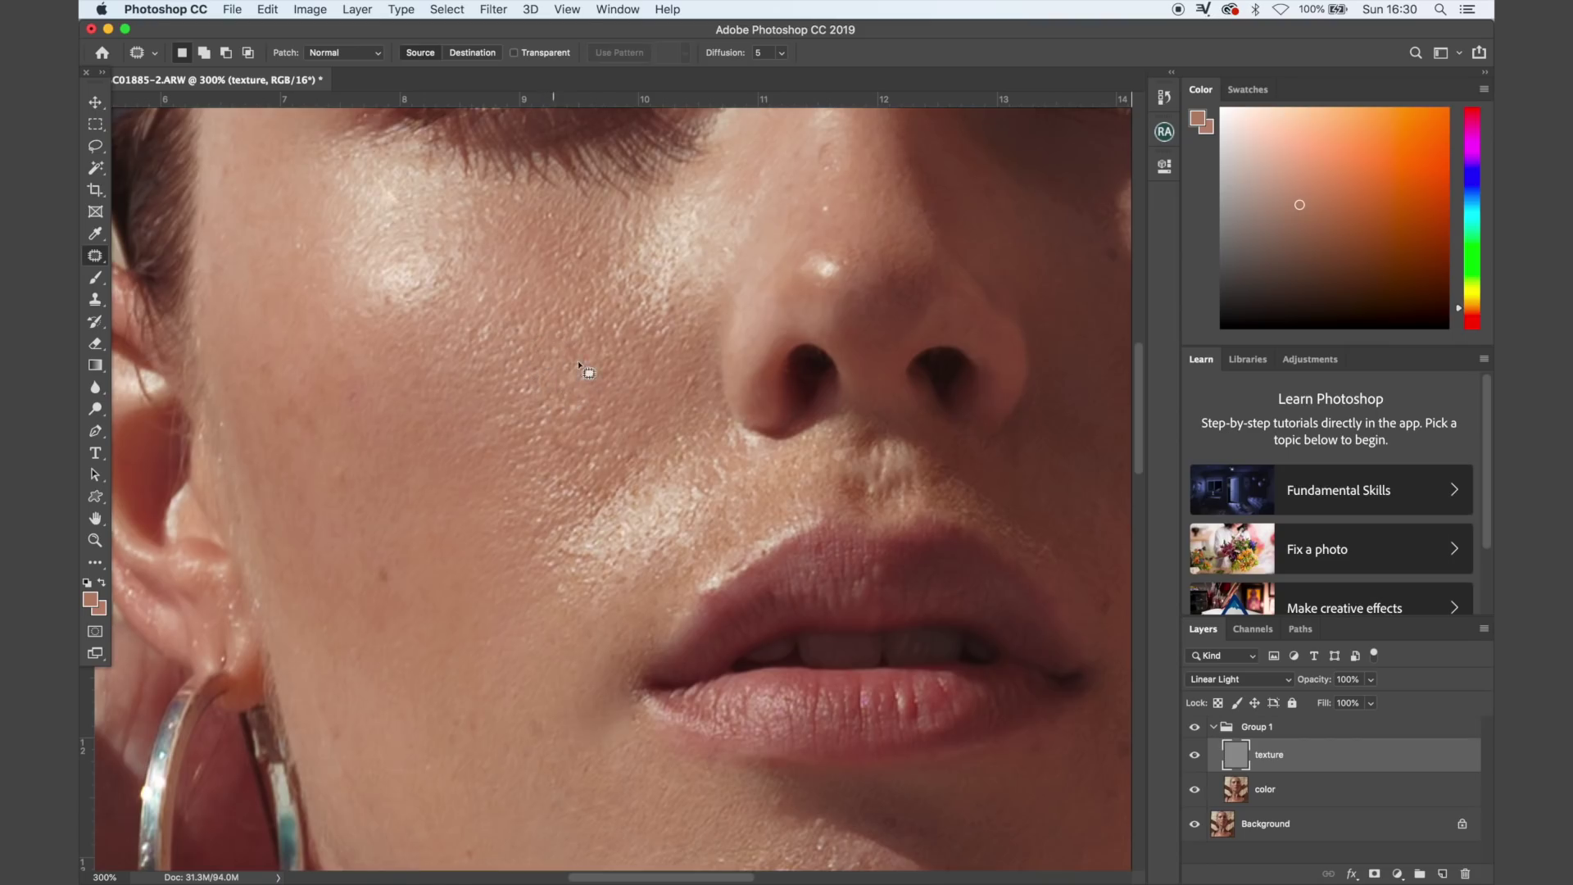
- Patch the remaining bright specks and uneven pores on the sunlit cheek between the under-eye and mouth highlights
{"action": "mouse_move", "coordinate": [578, 405]}
{"action": "left_mouse_down"}
{"action": "mouse_move", "coordinate": [535, 427]}
{"action": "mouse_move", "coordinate": [552, 430]}
{"action": "mouse_move", "coordinate": [532, 408]}
{"action": "mouse_move", "coordinate": [556, 455]}
{"action": "mouse_move", "coordinate": [595, 462]}
{"action": "mouse_move", "coordinate": [607, 448]}
{"action": "mouse_move", "coordinate": [552, 430]}
{"action": "mouse_move", "coordinate": [574, 408]}
{"action": "mouse_move", "coordinate": [556, 436]}
{"action": "mouse_move", "coordinate": [617, 415]}
{"action": "mouse_move", "coordinate": [568, 445]}
{"action": "mouse_move", "coordinate": [600, 460]}
{"action": "mouse_move", "coordinate": [601, 426]}
{"action": "mouse_move", "coordinate": [556, 404]}
{"action": "mouse_move", "coordinate": [585, 393]}
{"action": "left_mouse_up"}
{"action": "key", "text": "ctrl+d"}
{"action": "key", "text": "ctrl+d"}
{"action": "key", "text": "ctrl+d"}
{"action": "key", "text": "ctrl+d"}
{"action": "mouse_move", "coordinate": [601, 455]}
{"action": "left_mouse_down"}
{"action": "mouse_move", "coordinate": [580, 490]}
{"action": "mouse_move", "coordinate": [606, 492]}
{"action": "mouse_move", "coordinate": [613, 426]}
{"action": "mouse_move", "coordinate": [631, 453]}
{"action": "mouse_move", "coordinate": [591, 514]}
{"action": "mouse_move", "coordinate": [625, 519]}
{"action": "mouse_move", "coordinate": [632, 451]}
{"action": "mouse_move", "coordinate": [612, 438]}
{"action": "mouse_move", "coordinate": [632, 421]}
{"action": "mouse_move", "coordinate": [597, 369]}
{"action": "mouse_move", "coordinate": [531, 381]}
{"action": "left_mouse_up"}
{"action": "key", "text": "ctrl+d"}
{"action": "key", "text": "super+d"}
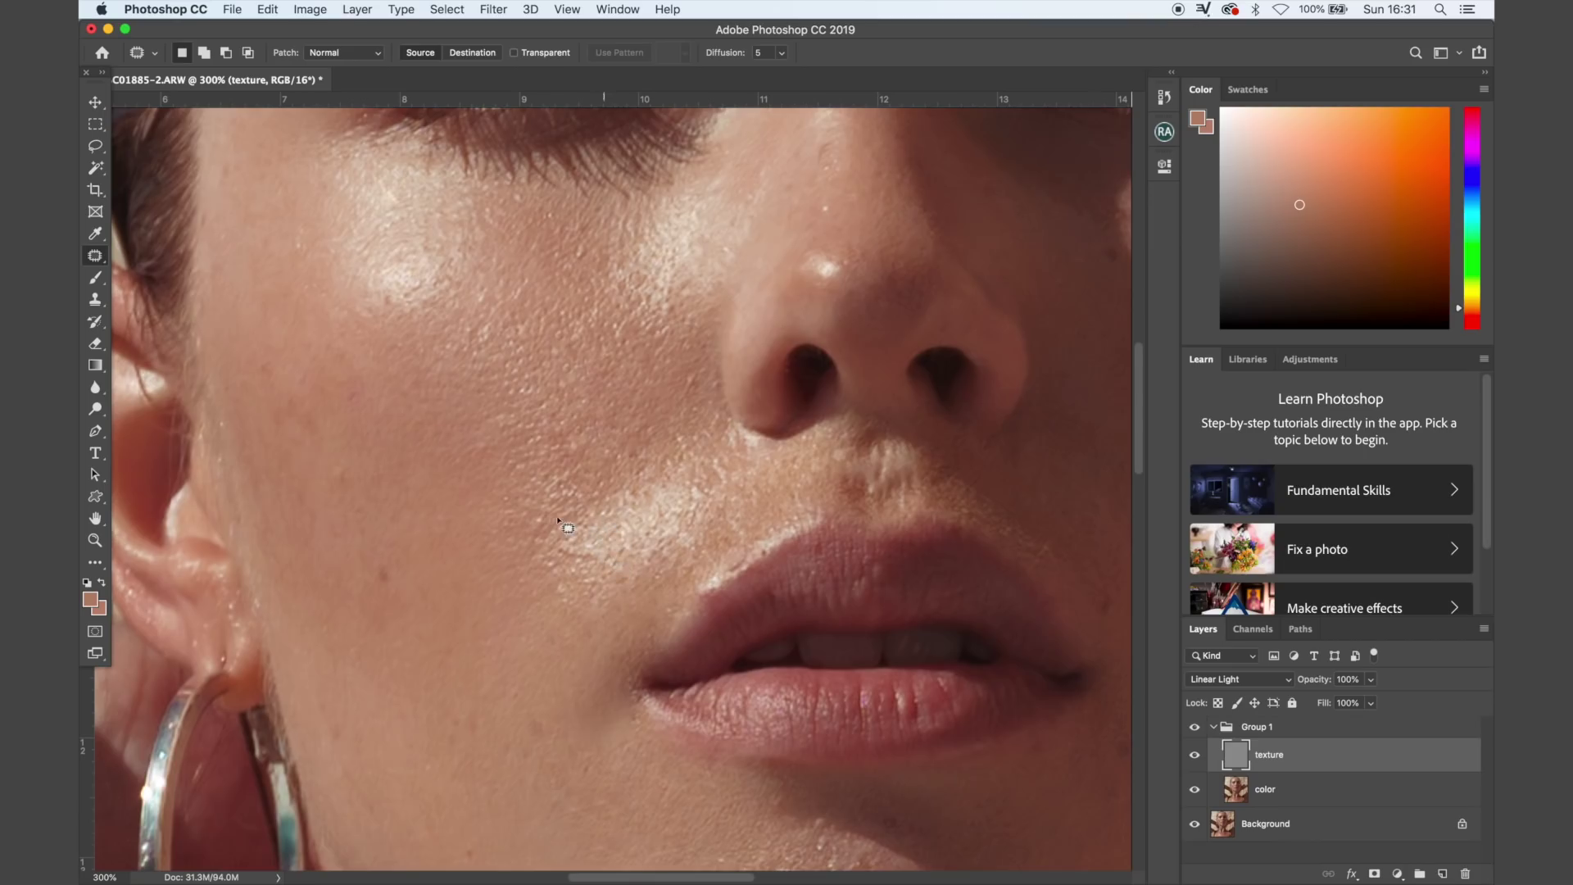
- Patch the rough texture at the edge of the mouth highlight and below the bright under-eye highlight on the cheek
{"action": "mouse_move", "coordinate": [551, 526]}
{"action": "left_mouse_down"}
{"action": "mouse_move", "coordinate": [532, 523]}
{"action": "mouse_move", "coordinate": [541, 546]}
{"action": "mouse_move", "coordinate": [549, 531]}
{"action": "mouse_move", "coordinate": [613, 557]}
{"action": "mouse_move", "coordinate": [553, 556]}
{"action": "mouse_move", "coordinate": [614, 555]}
{"action": "left_mouse_up"}
{"action": "key", "text": "super+d"}
{"action": "key", "text": "super+d"}
{"action": "scroll", "coordinate": [615, 547], "scroll_direction": "up", "scroll_amount": 2}
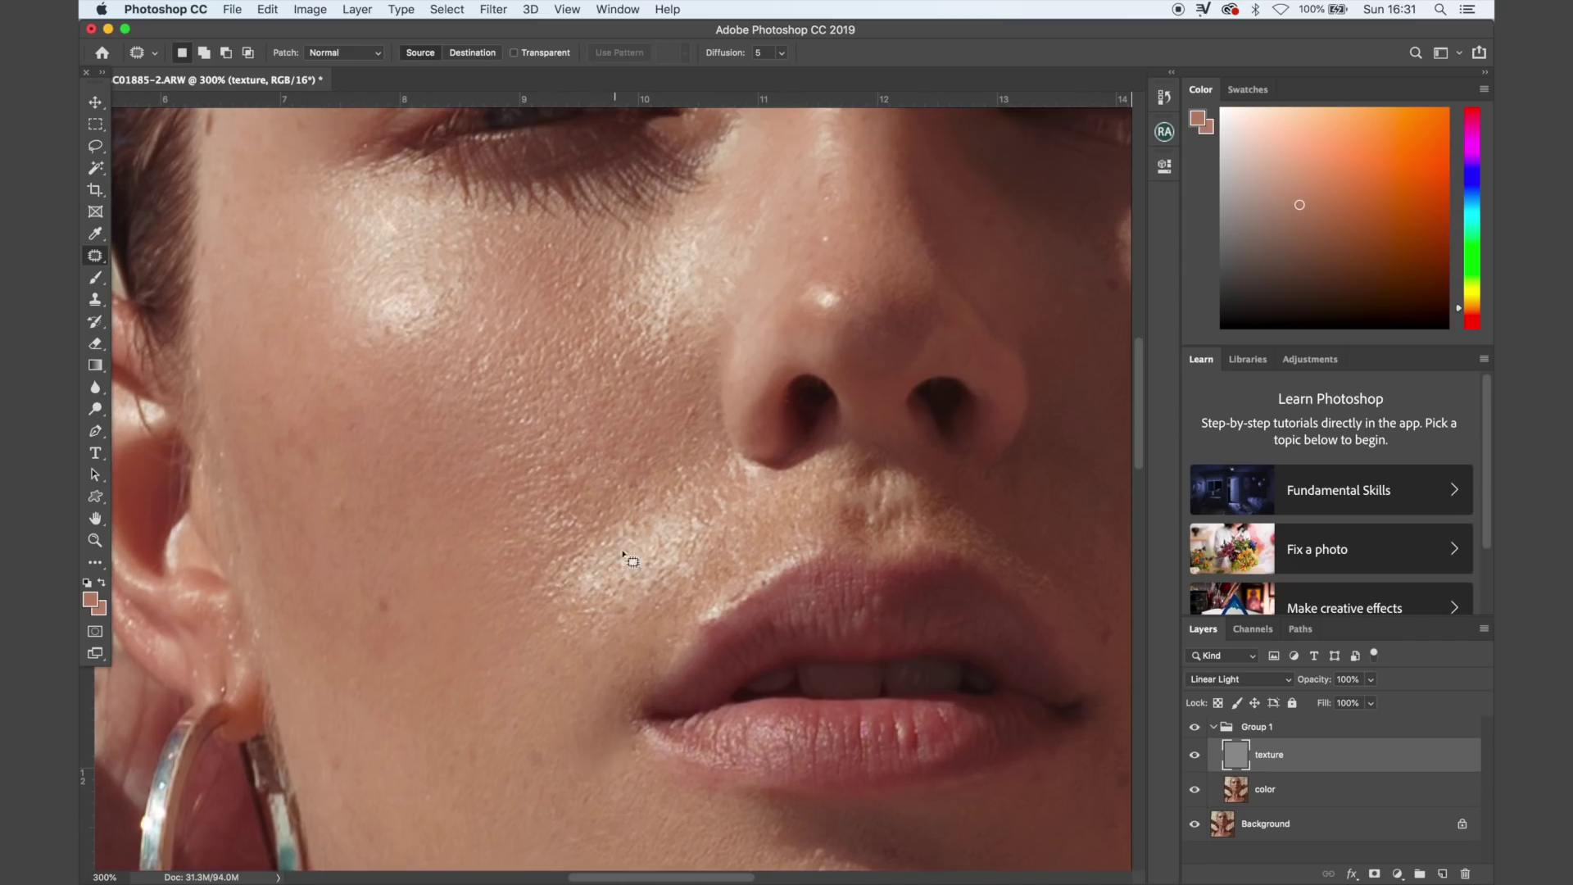
{"action": "left_click_drag", "start_coordinate": [499, 338], "coordinate": [469, 349]}
{"action": "key", "text": "super+d"}
{"action": "left_click_drag", "start_coordinate": [464, 376], "coordinate": [454, 413]}
{"action": "key", "text": "super+d"}
- Patch the small texture flaw between the sunlit nostril and the highlight beside the upper lip
{"action": "scroll", "coordinate": [454, 413], "scroll_direction": "right", "scroll_amount": 2}
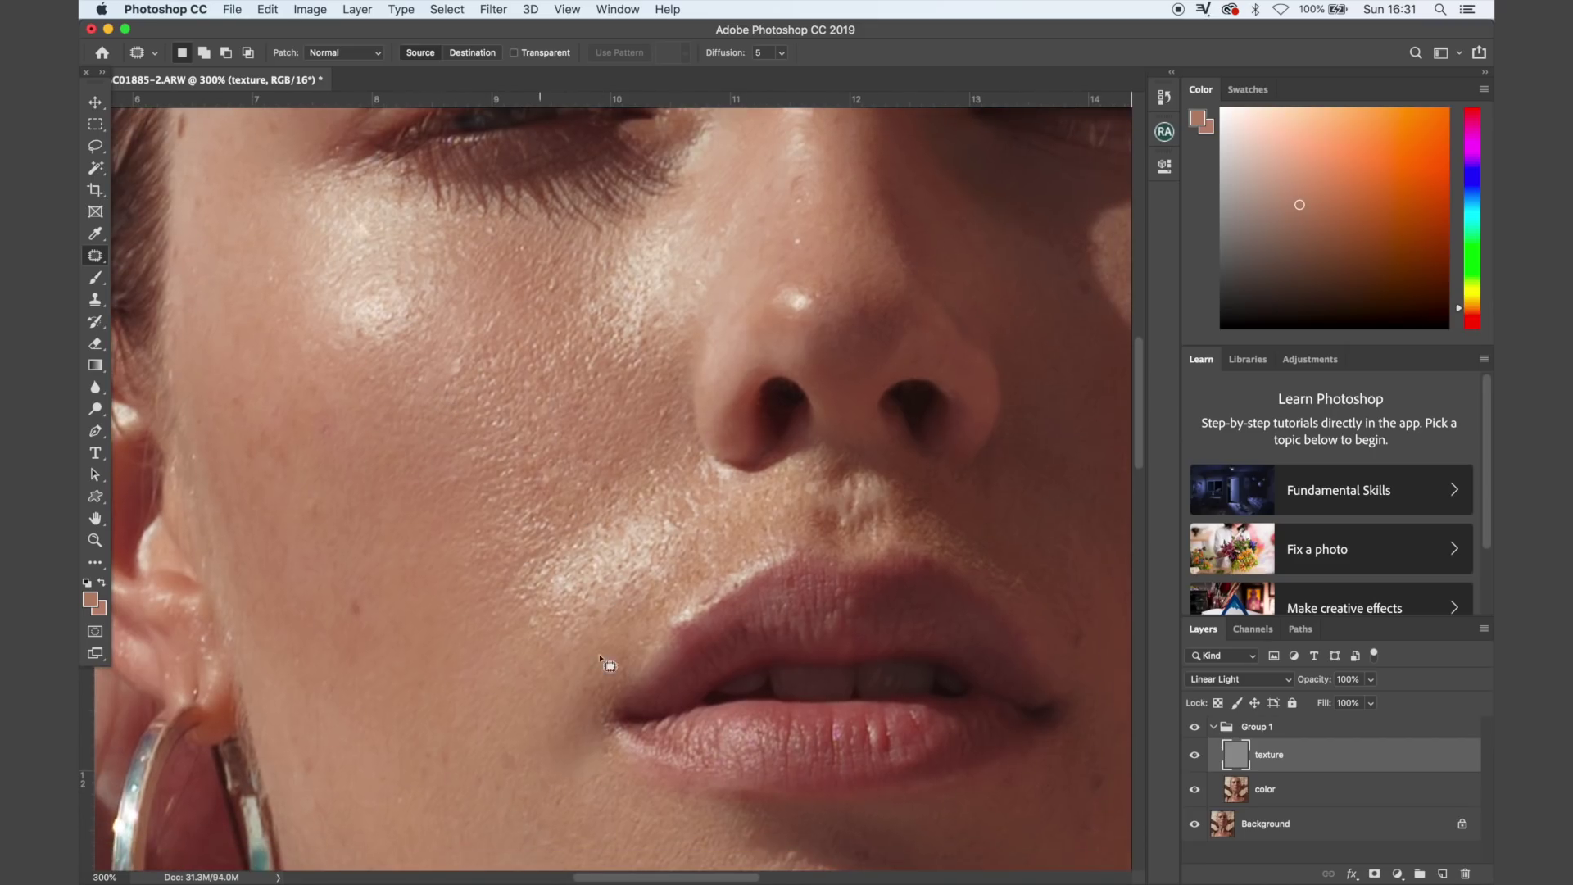
{"action": "scroll", "coordinate": [636, 583], "scroll_direction": "down", "scroll_amount": 1}
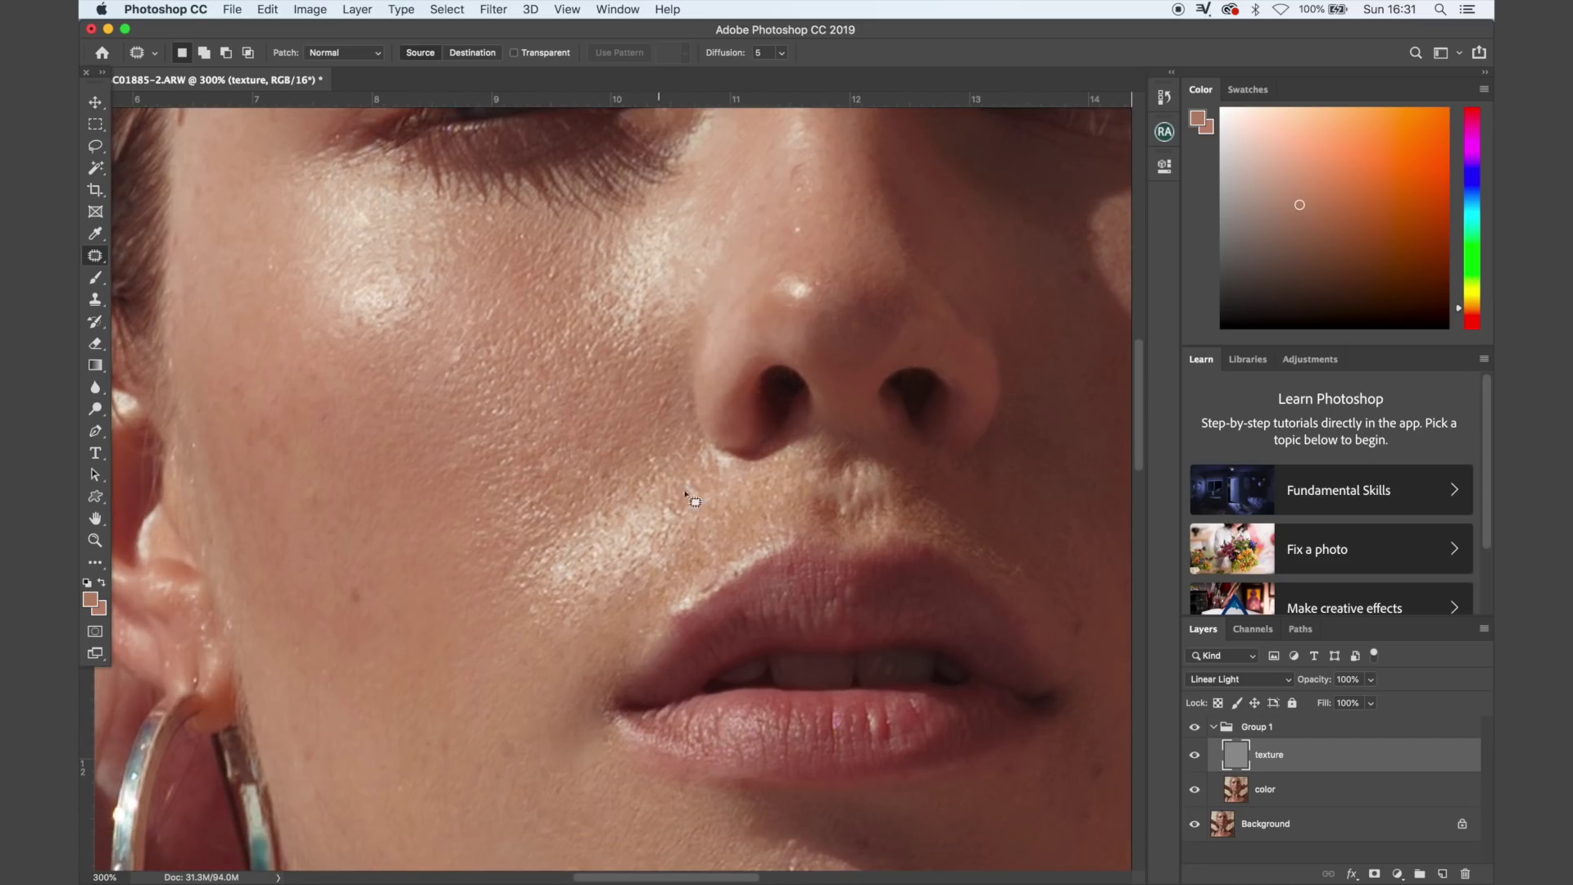
{"action": "mouse_move", "coordinate": [693, 490]}
{"action": "left_mouse_down"}
{"action": "mouse_move", "coordinate": [703, 504]}
{"action": "mouse_move", "coordinate": [676, 479]}
{"action": "left_mouse_up"}
{"action": "key", "text": "super+d"}
- Patch the coarse, shiny texture in the chin highlight below the lower lip
{"action": "scroll", "coordinate": [670, 470], "scroll_direction": "down", "scroll_amount": 10}
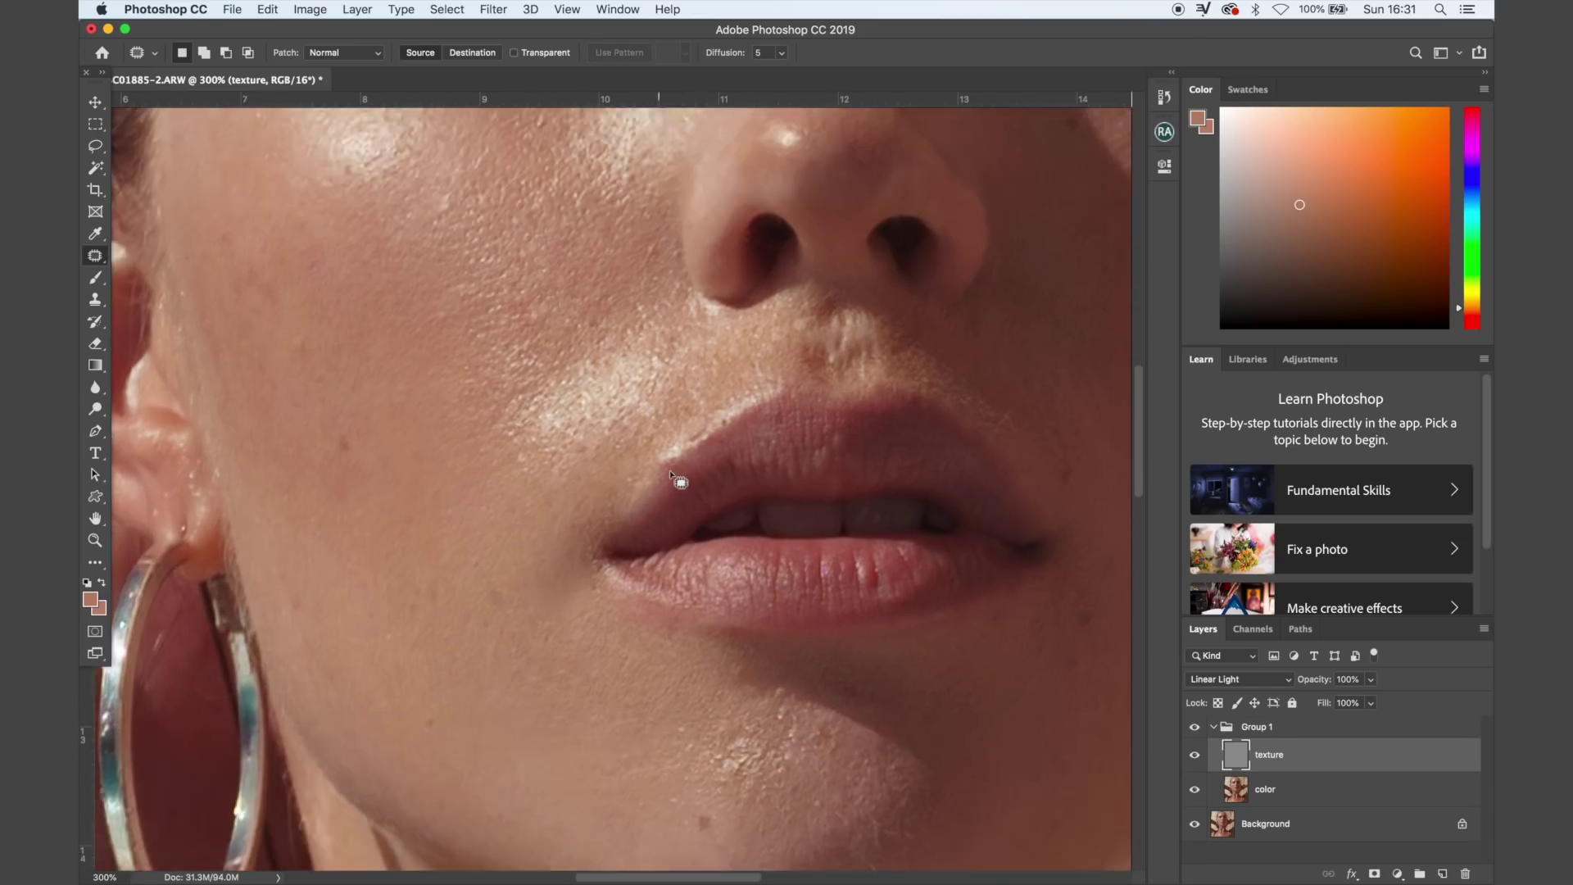
{"action": "scroll", "coordinate": [755, 527], "scroll_direction": "up", "scroll_amount": 1}
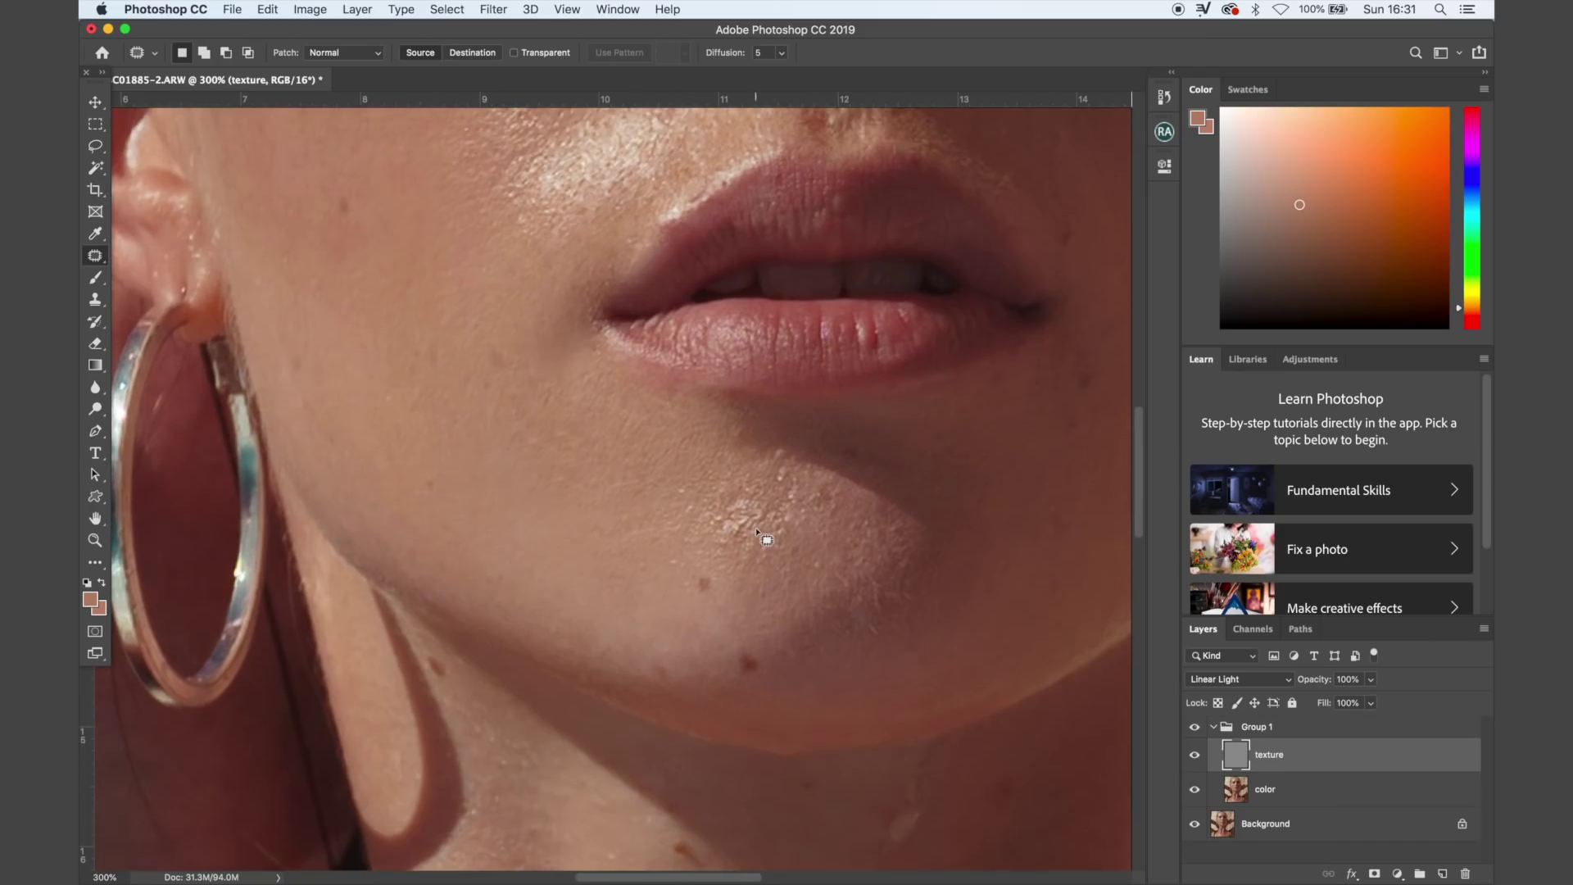
{"action": "mouse_move", "coordinate": [772, 502]}
{"action": "left_mouse_down"}
{"action": "mouse_move", "coordinate": [727, 515]}
{"action": "mouse_move", "coordinate": [735, 529]}
{"action": "mouse_move", "coordinate": [790, 526]}
{"action": "mouse_move", "coordinate": [771, 517]}
{"action": "mouse_move", "coordinate": [804, 468]}
{"action": "mouse_move", "coordinate": [780, 465]}
{"action": "mouse_move", "coordinate": [775, 493]}
{"action": "mouse_move", "coordinate": [805, 508]}
{"action": "mouse_move", "coordinate": [797, 529]}
{"action": "mouse_move", "coordinate": [745, 545]}
{"action": "mouse_move", "coordinate": [765, 562]}
{"action": "left_mouse_up"}
{"action": "key", "text": "super+d"}
{"action": "key", "text": "super+d"}
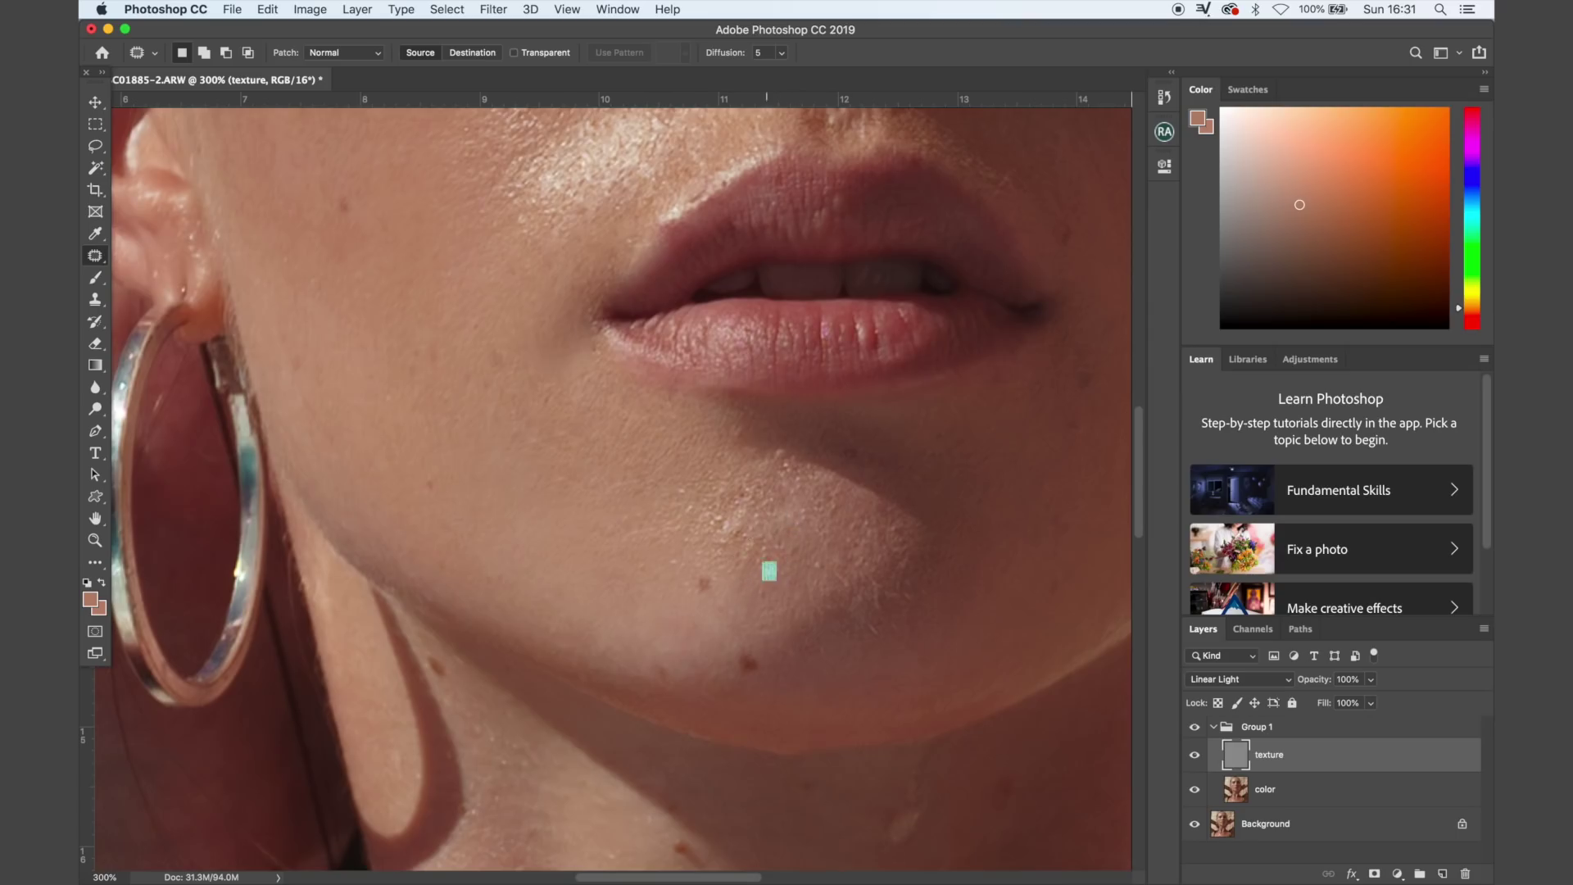
{"action": "key", "text": "super+d"}
{"action": "mouse_move", "coordinate": [709, 549]}
{"action": "left_mouse_down"}
{"action": "mouse_move", "coordinate": [779, 552]}
{"action": "mouse_move", "coordinate": [762, 533]}
{"action": "mouse_move", "coordinate": [749, 549]}
{"action": "left_mouse_up"}
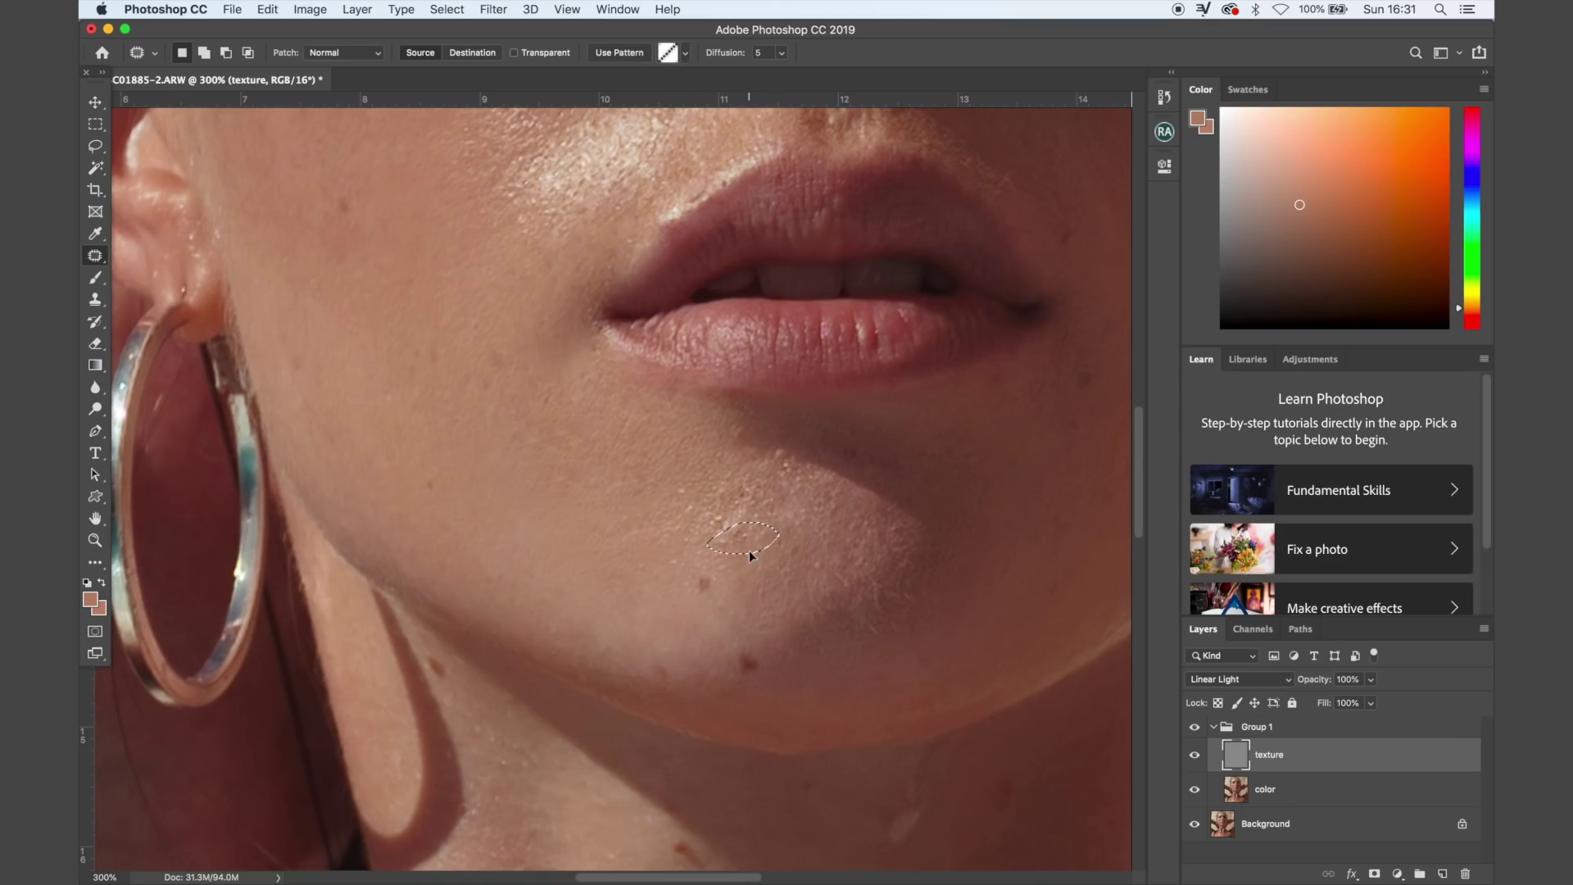
{"action": "scroll", "coordinate": [762, 559], "scroll_direction": "up", "scroll_amount": 2}
{"action": "key", "text": "super+d"}
- Compare the whole face at 100% with Group 1 off and on after the texture patching
{"action": "scroll", "coordinate": [776, 423], "scroll_direction": "up", "scroll_amount": 3}
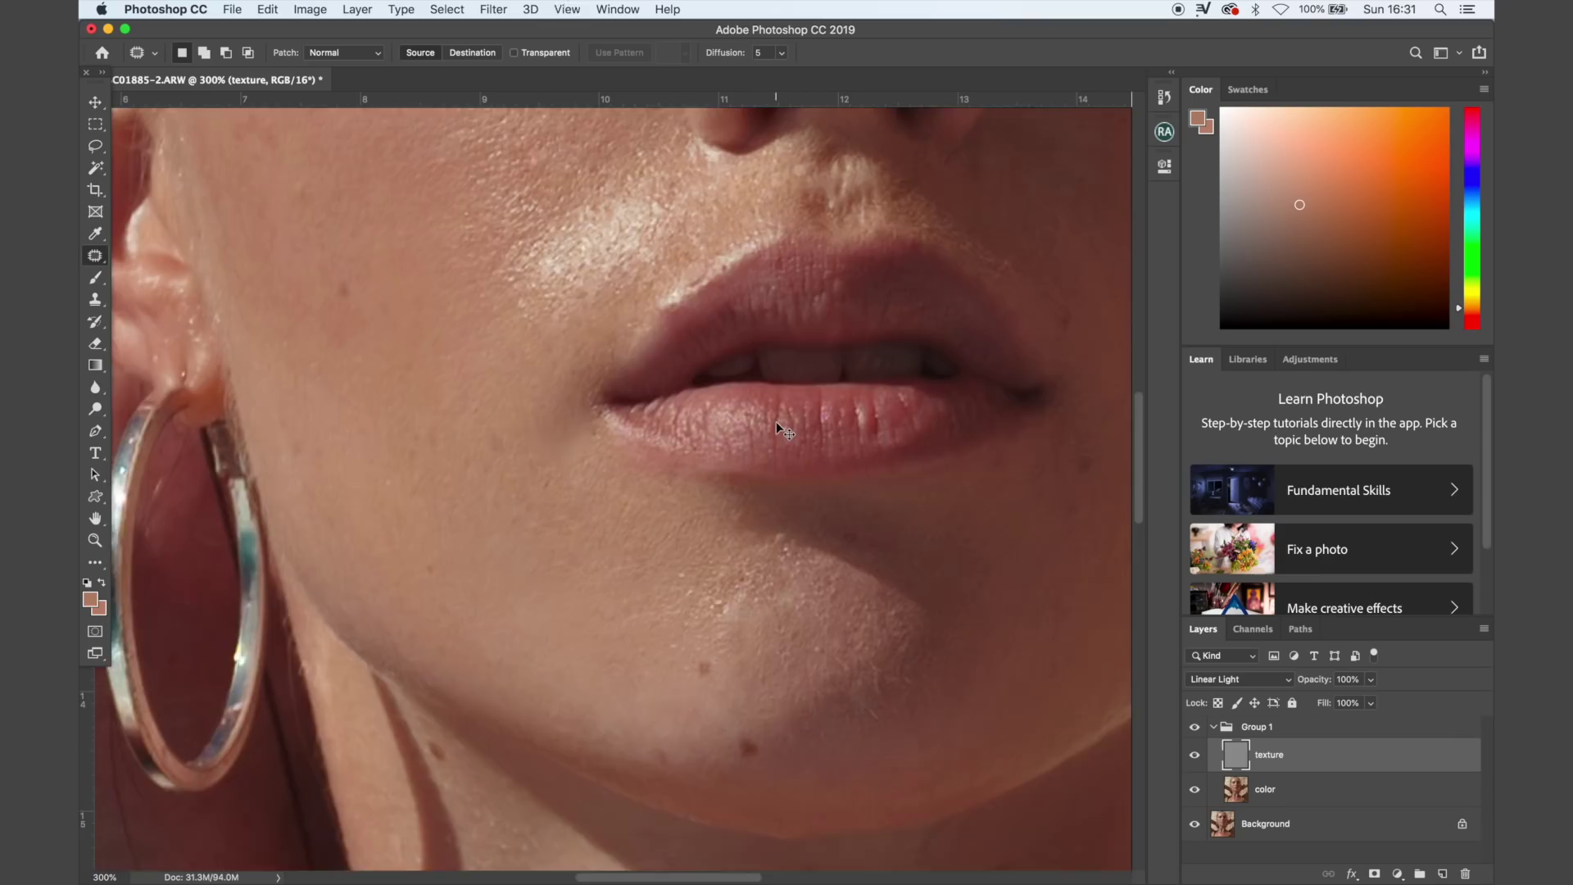
{"action": "key", "text": "super+minus"}
{"action": "key", "text": "super+minus"}
{"action": "scroll", "coordinate": [775, 421], "scroll_direction": "up", "scroll_amount": 5}
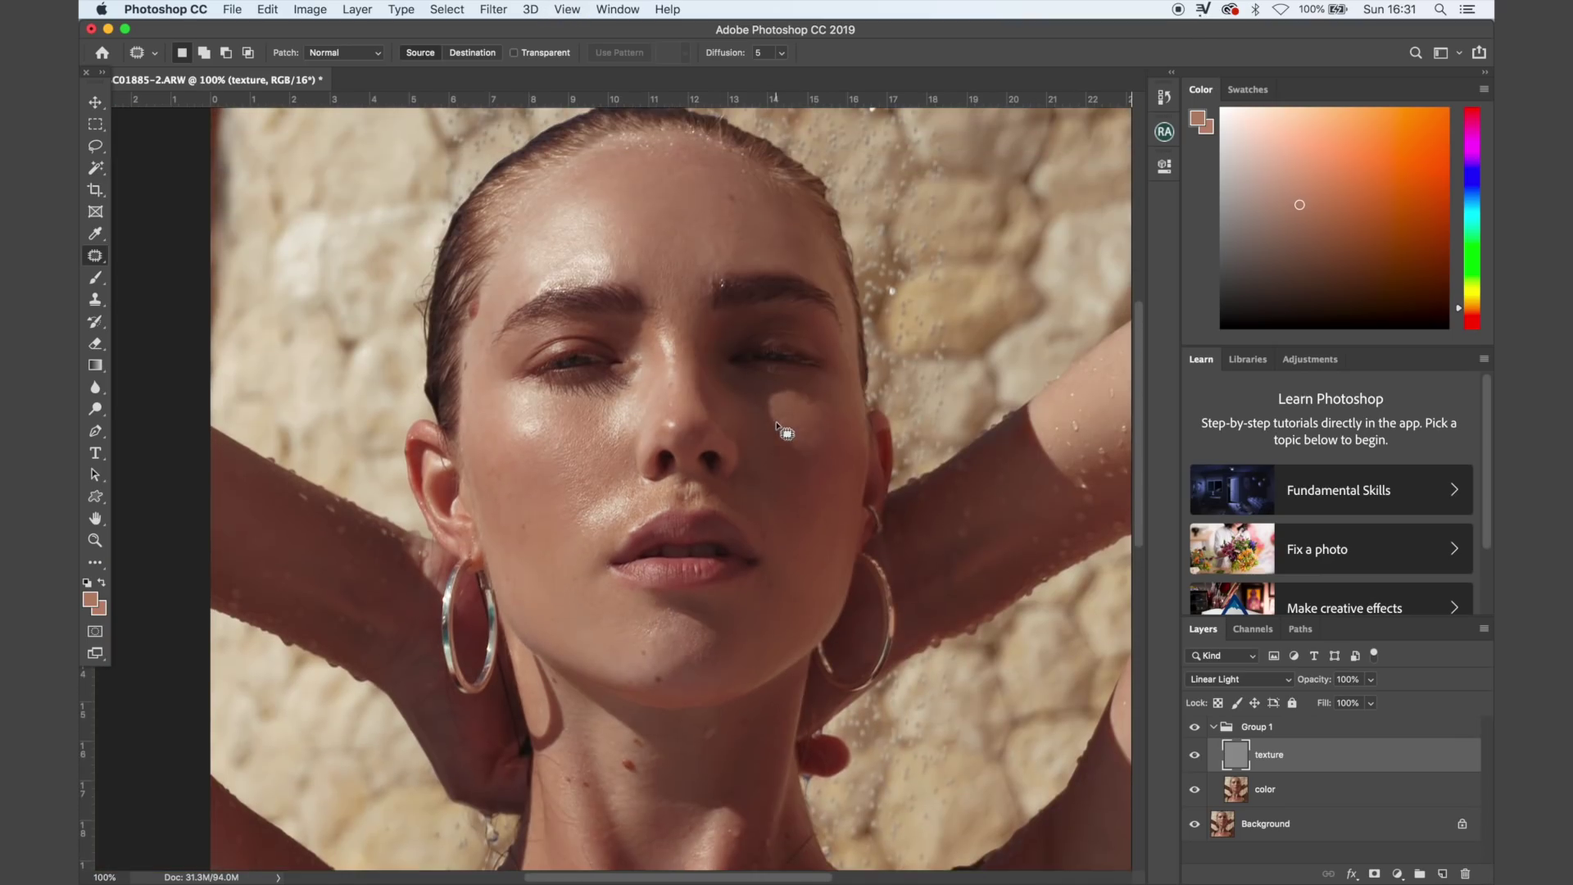
{"action": "left_click", "coordinate": [1196, 729]}
{"action": "left_click", "coordinate": [1196, 729]}
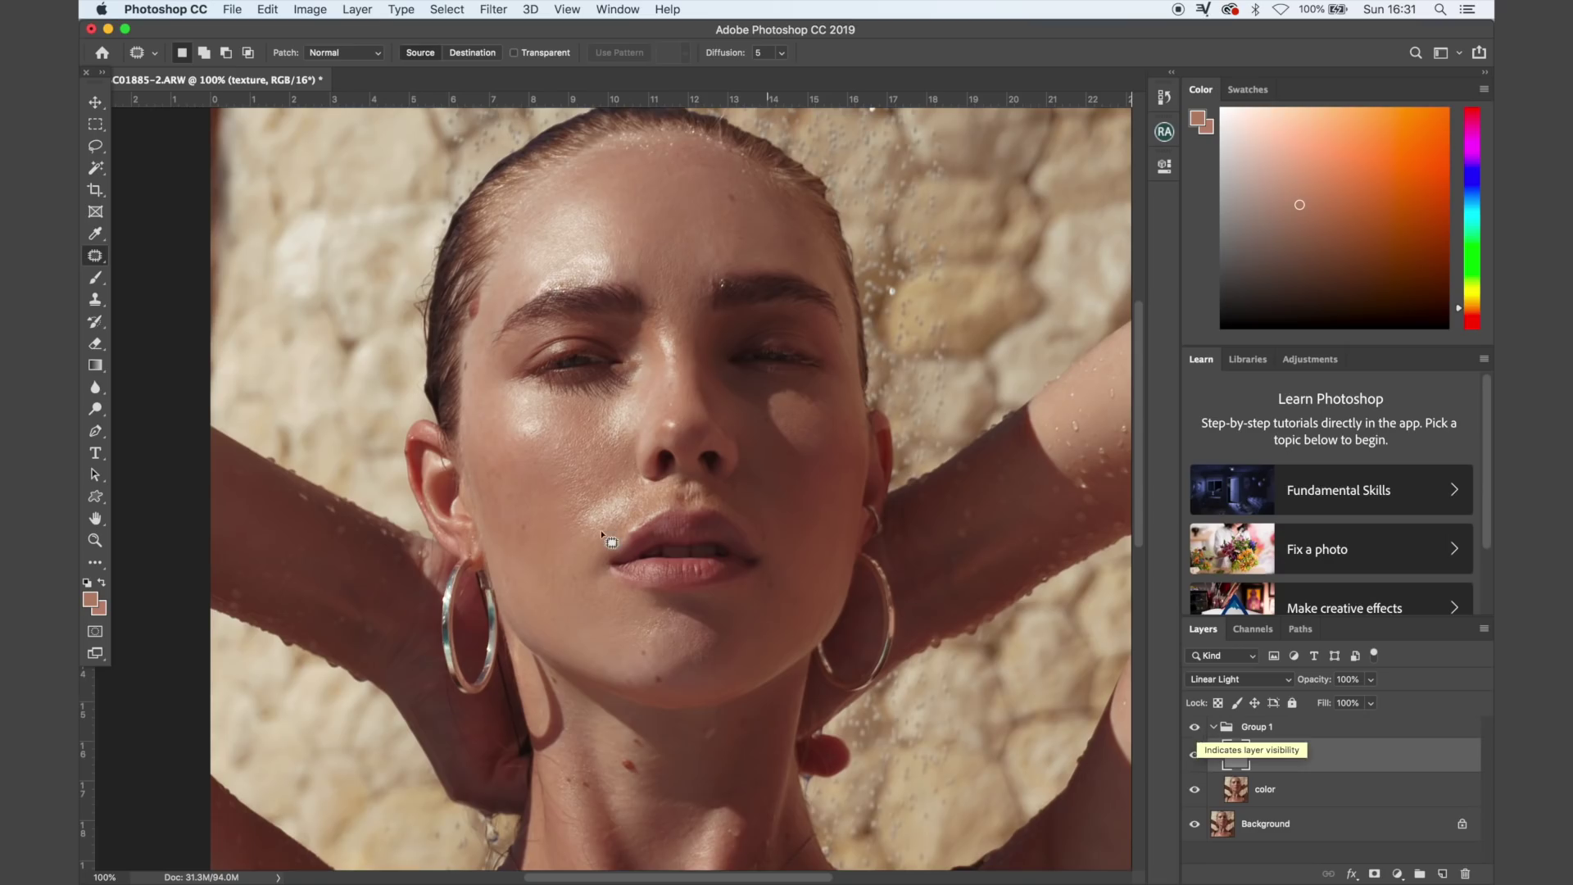
- Return to the color layer with the Brush tool, sample the highlight under the sunlit eye, and reduce the brush size to 10
{"action": "key", "text": "super+equal"}
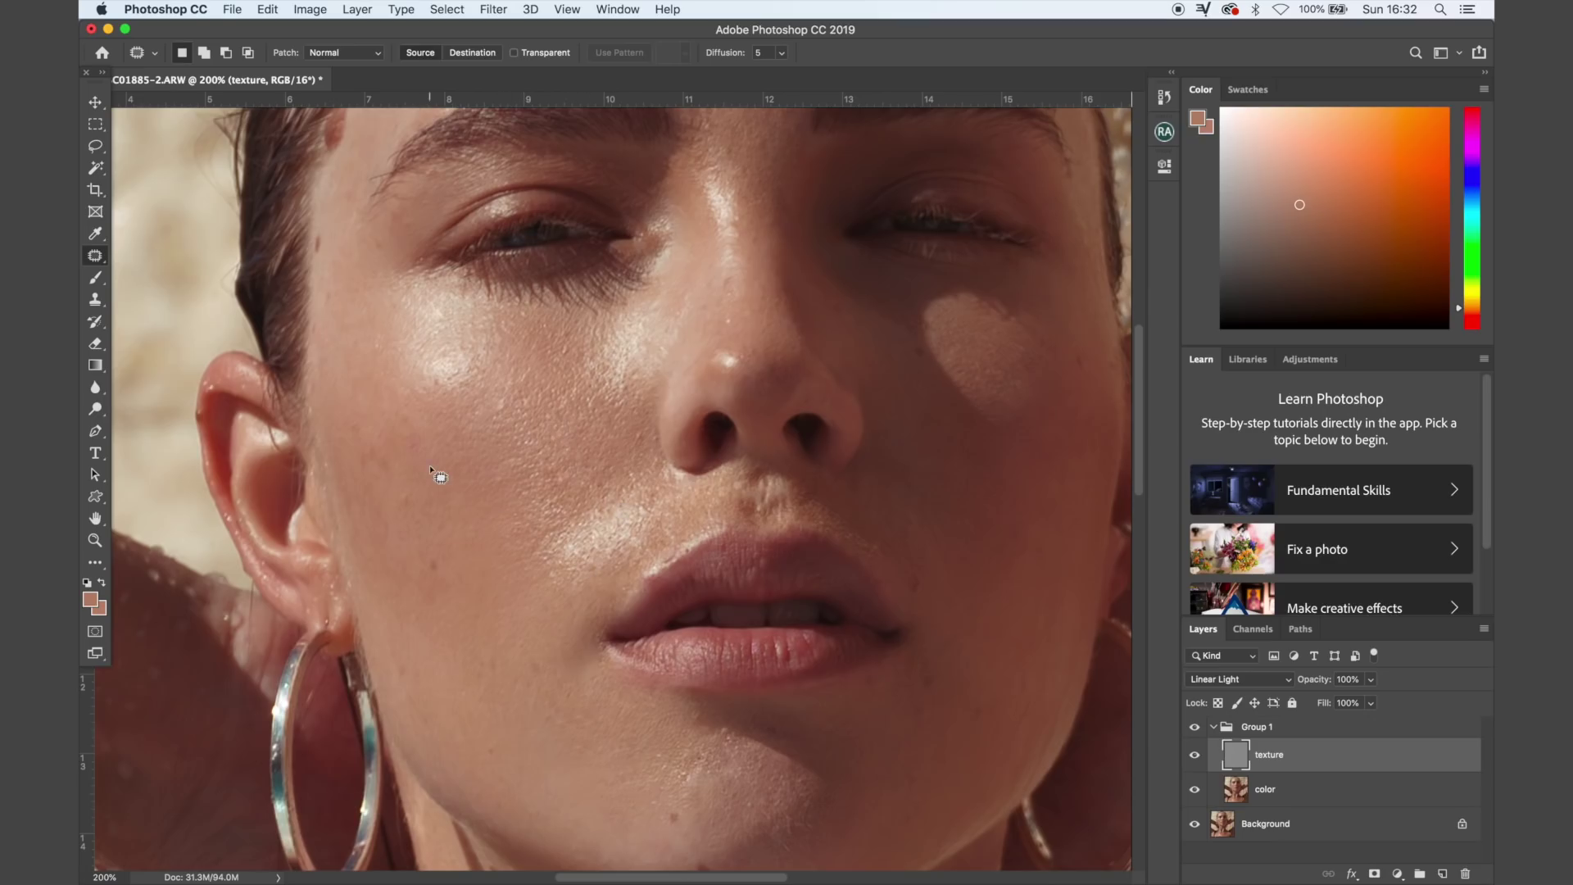
{"action": "left_click", "coordinate": [95, 277]}
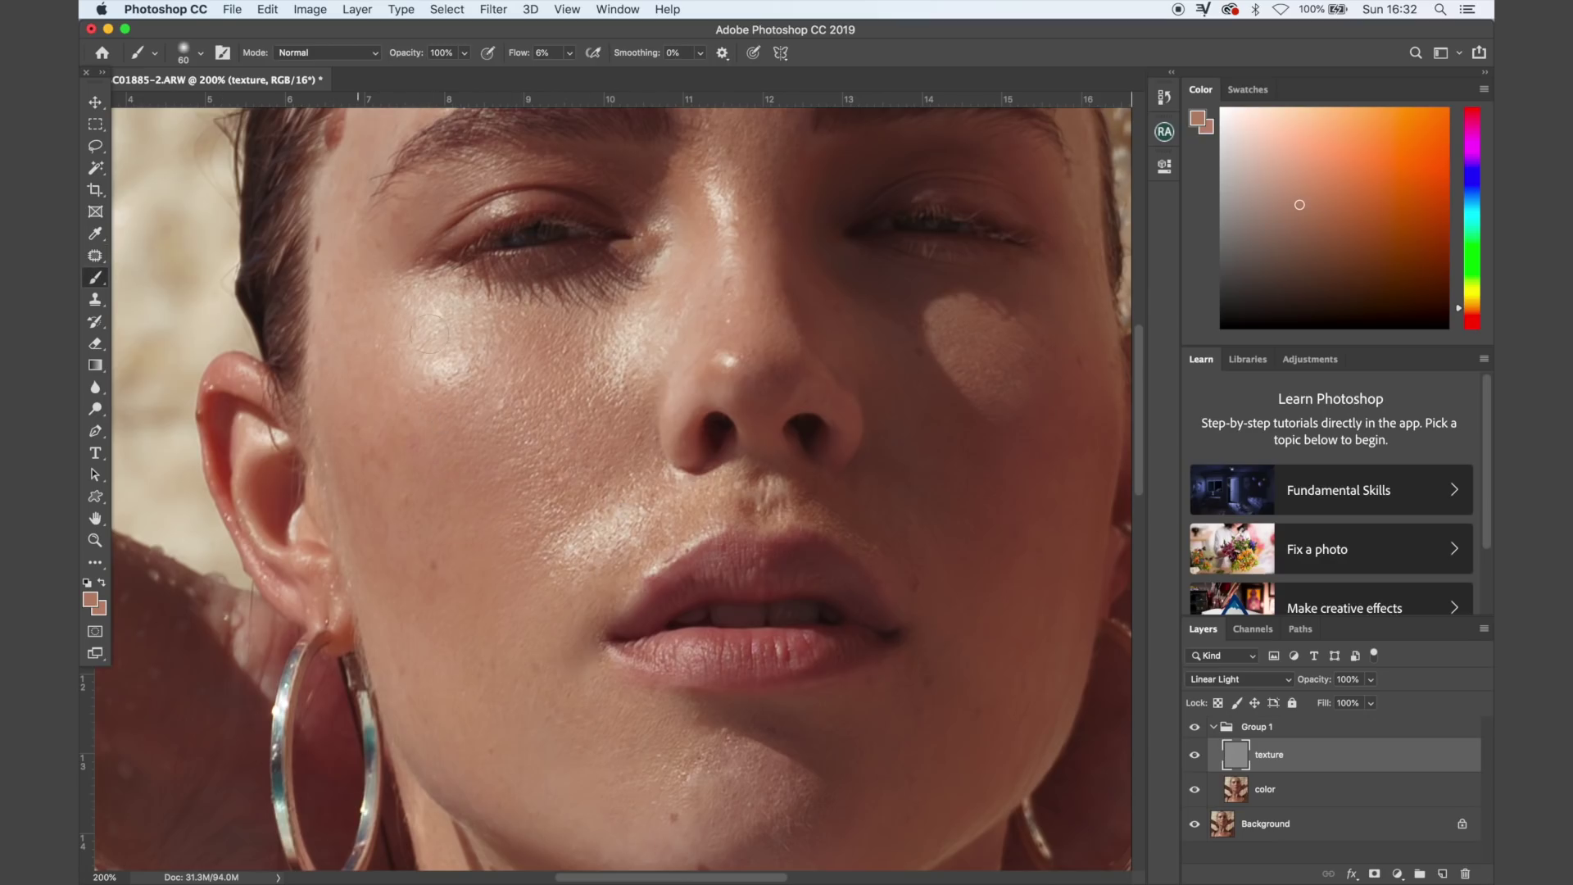
{"action": "key", "text": "super+equal"}
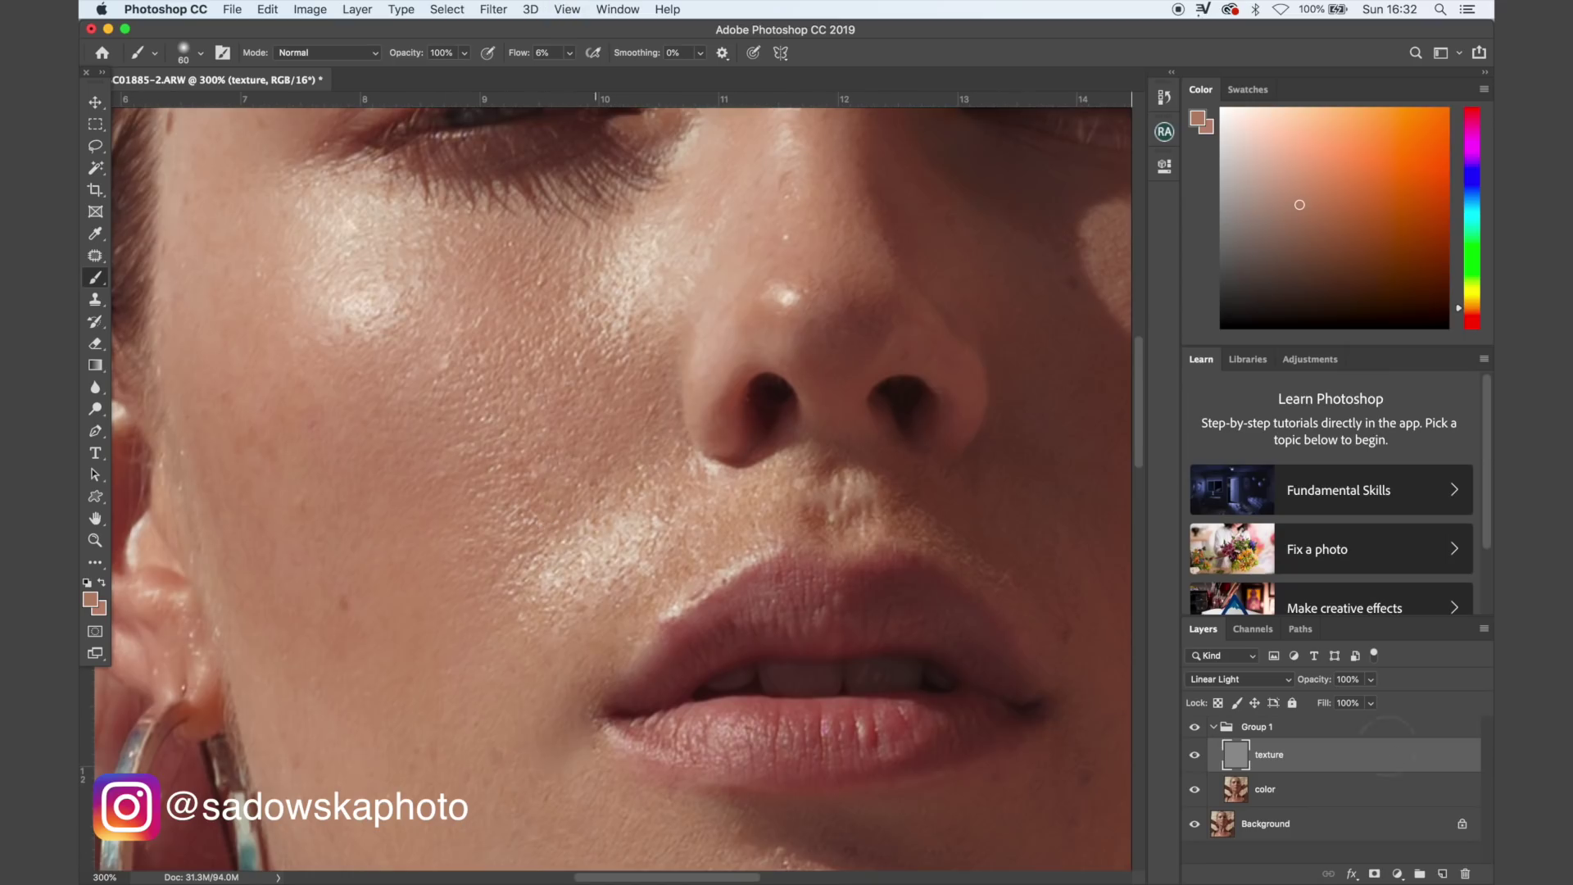
{"action": "left_click", "coordinate": [1303, 789]}
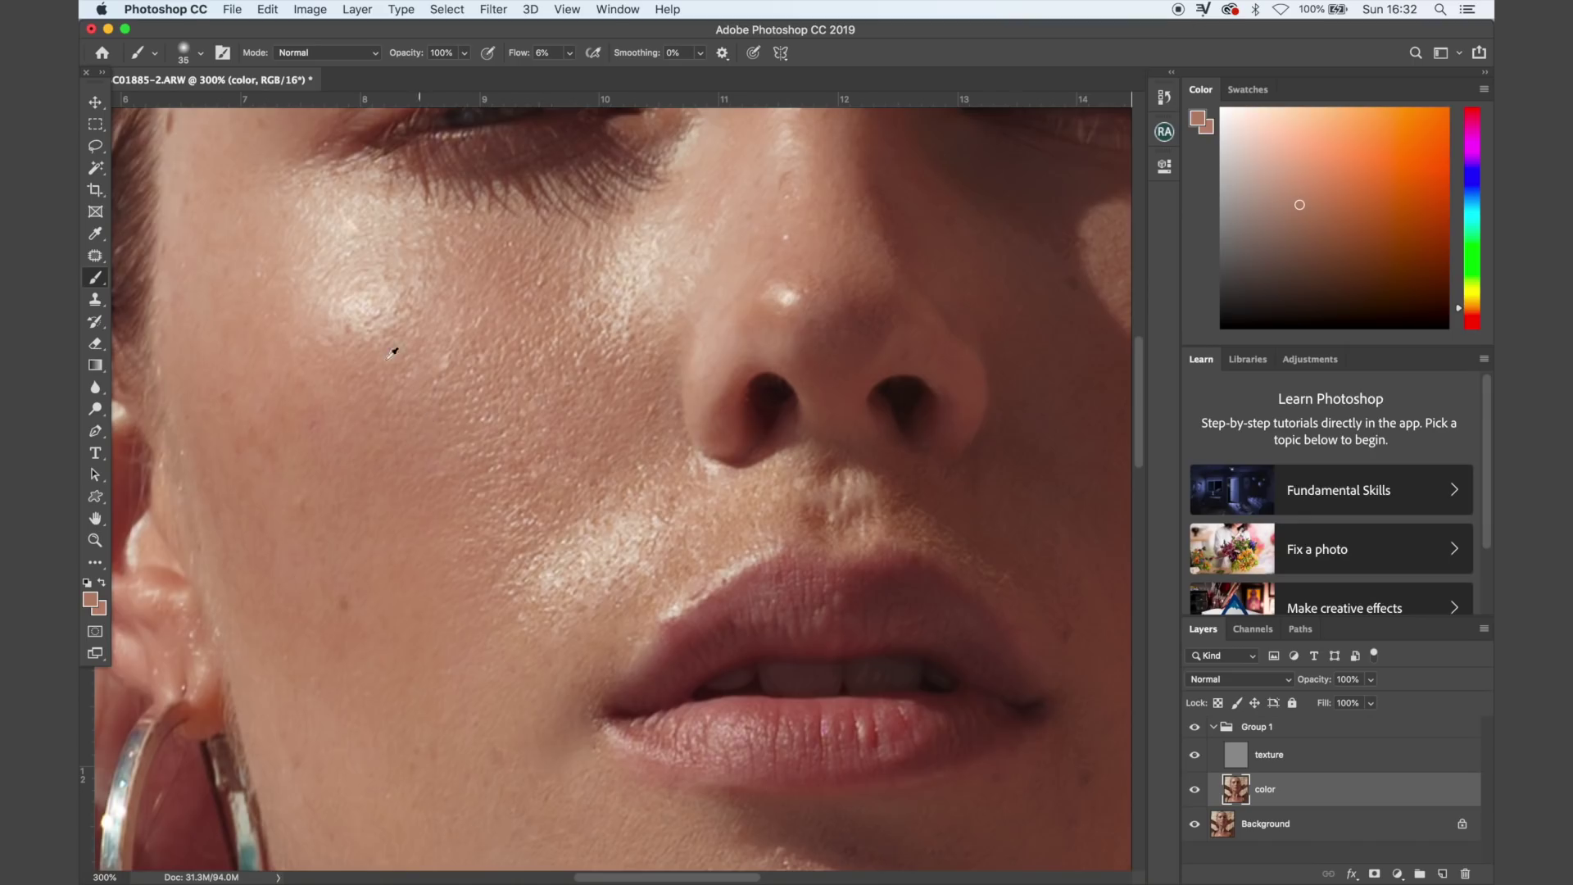
{"action": "left_click", "coordinate": [357, 318], "text": "alt"}
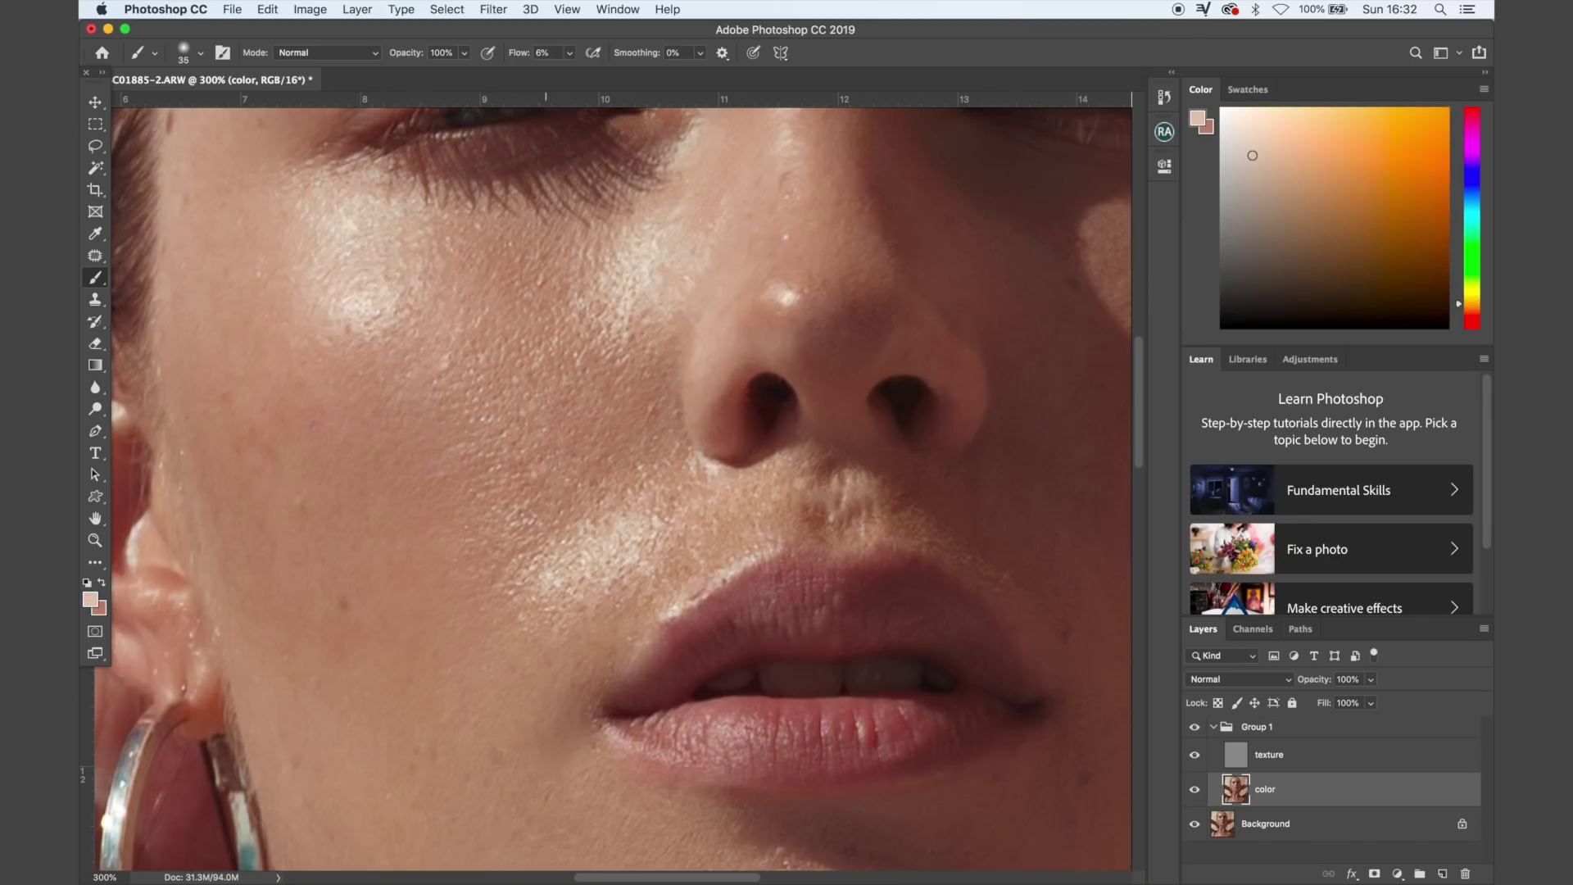
{"action": "key", "text": "bracketleft"}
{"action": "key", "text": "bracketleft"}
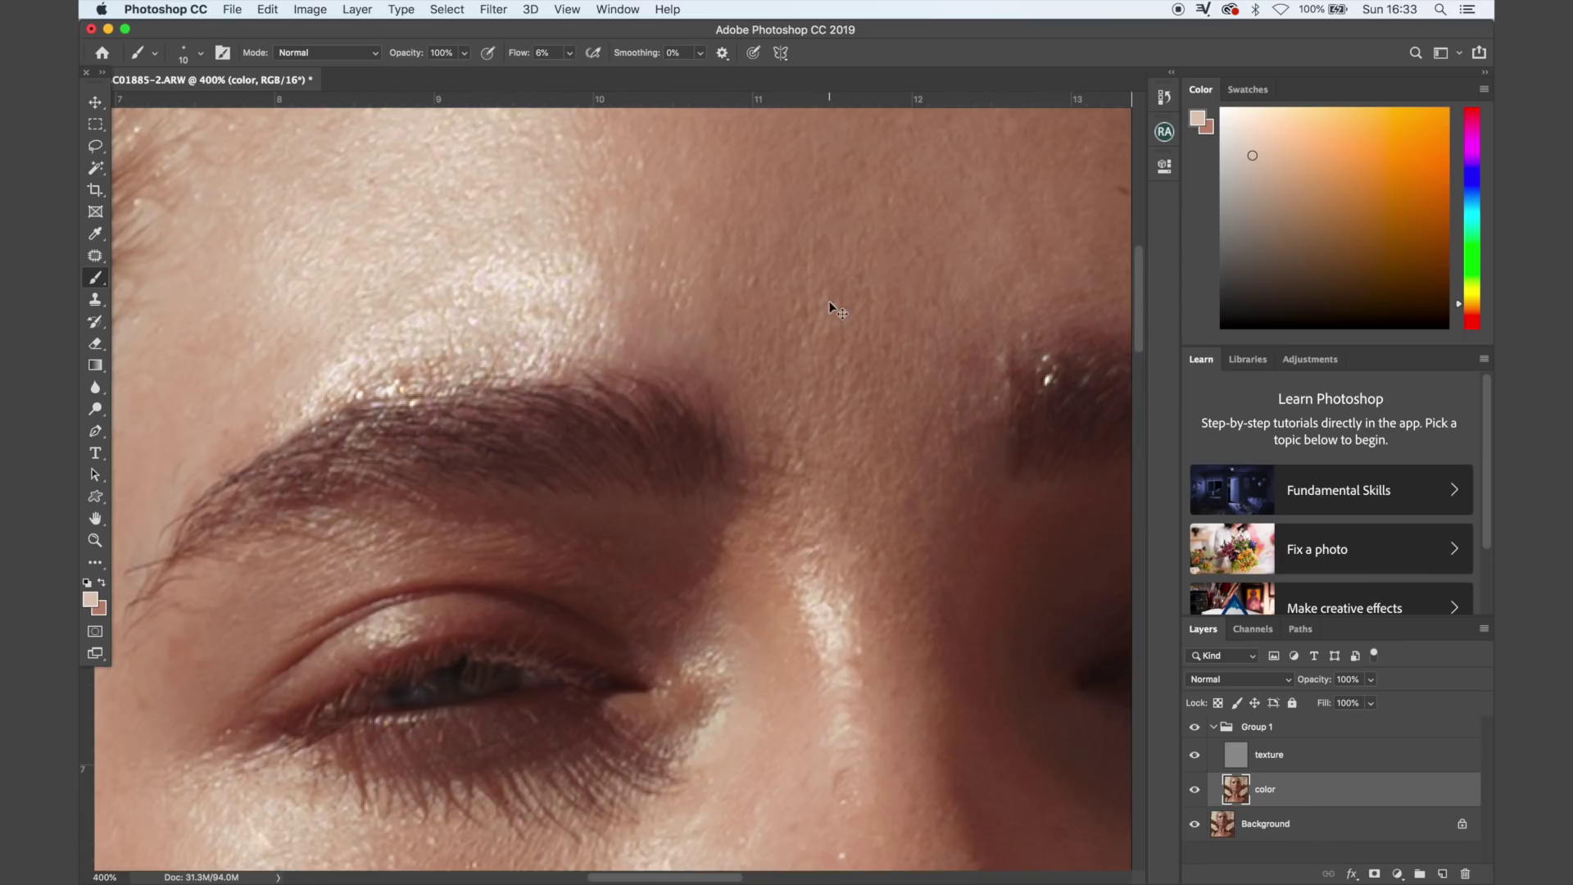
- Switch to the texture layer and patch the large area of skin between the eyebrows with texture from the forehead above
{"action": "scroll", "coordinate": [831, 310], "scroll_direction": "up", "scroll_amount": 3}
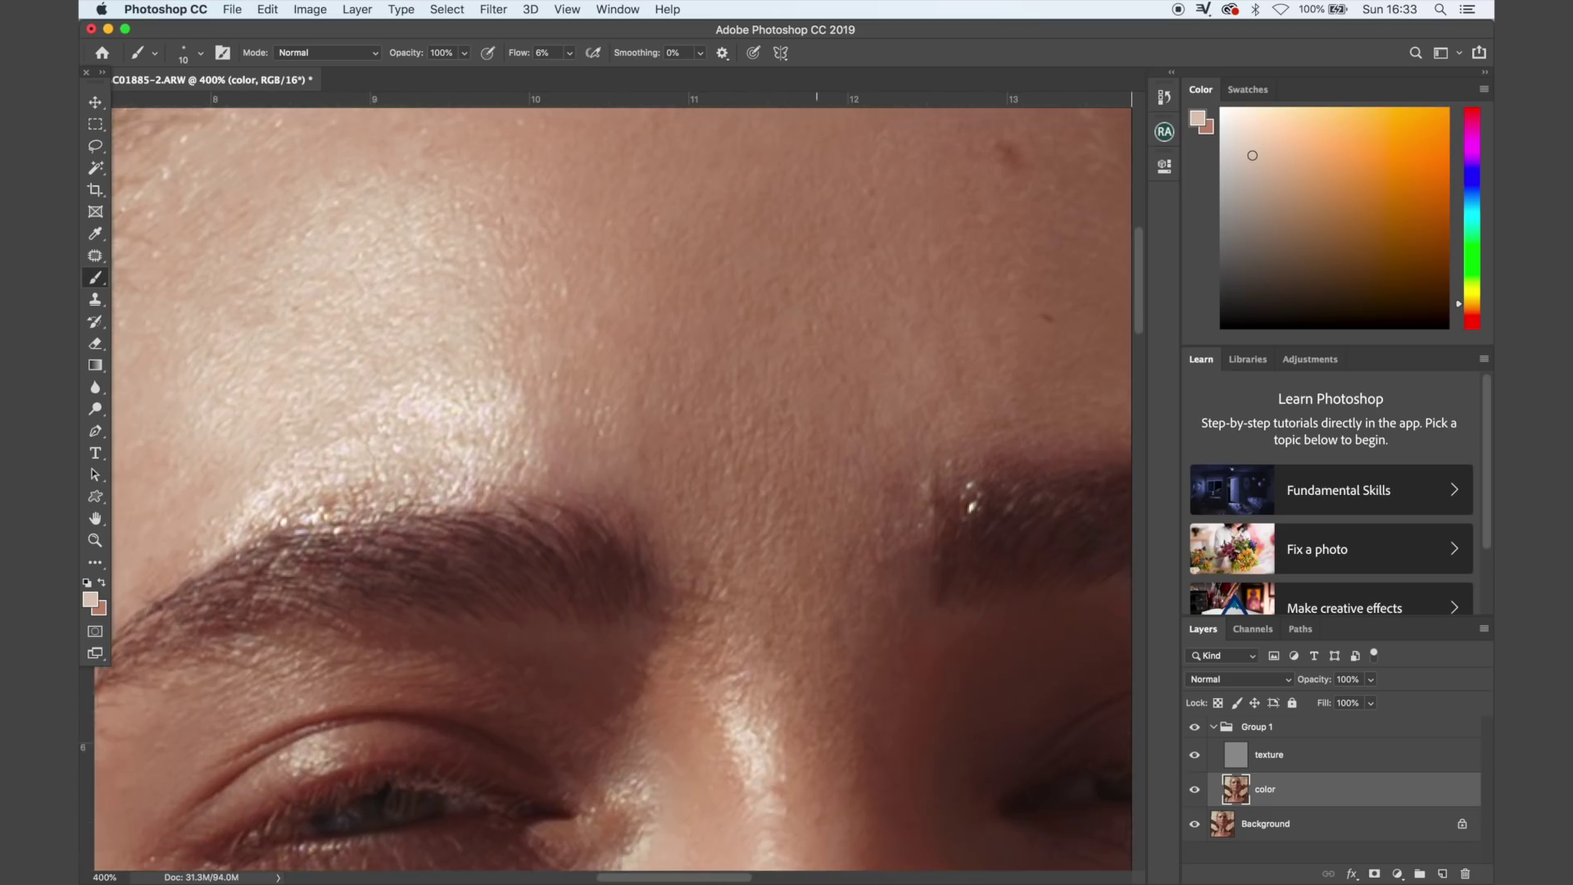
{"action": "scroll", "coordinate": [294, 301], "scroll_direction": "down", "scroll_amount": 1}
{"action": "left_click", "coordinate": [85, 259]}
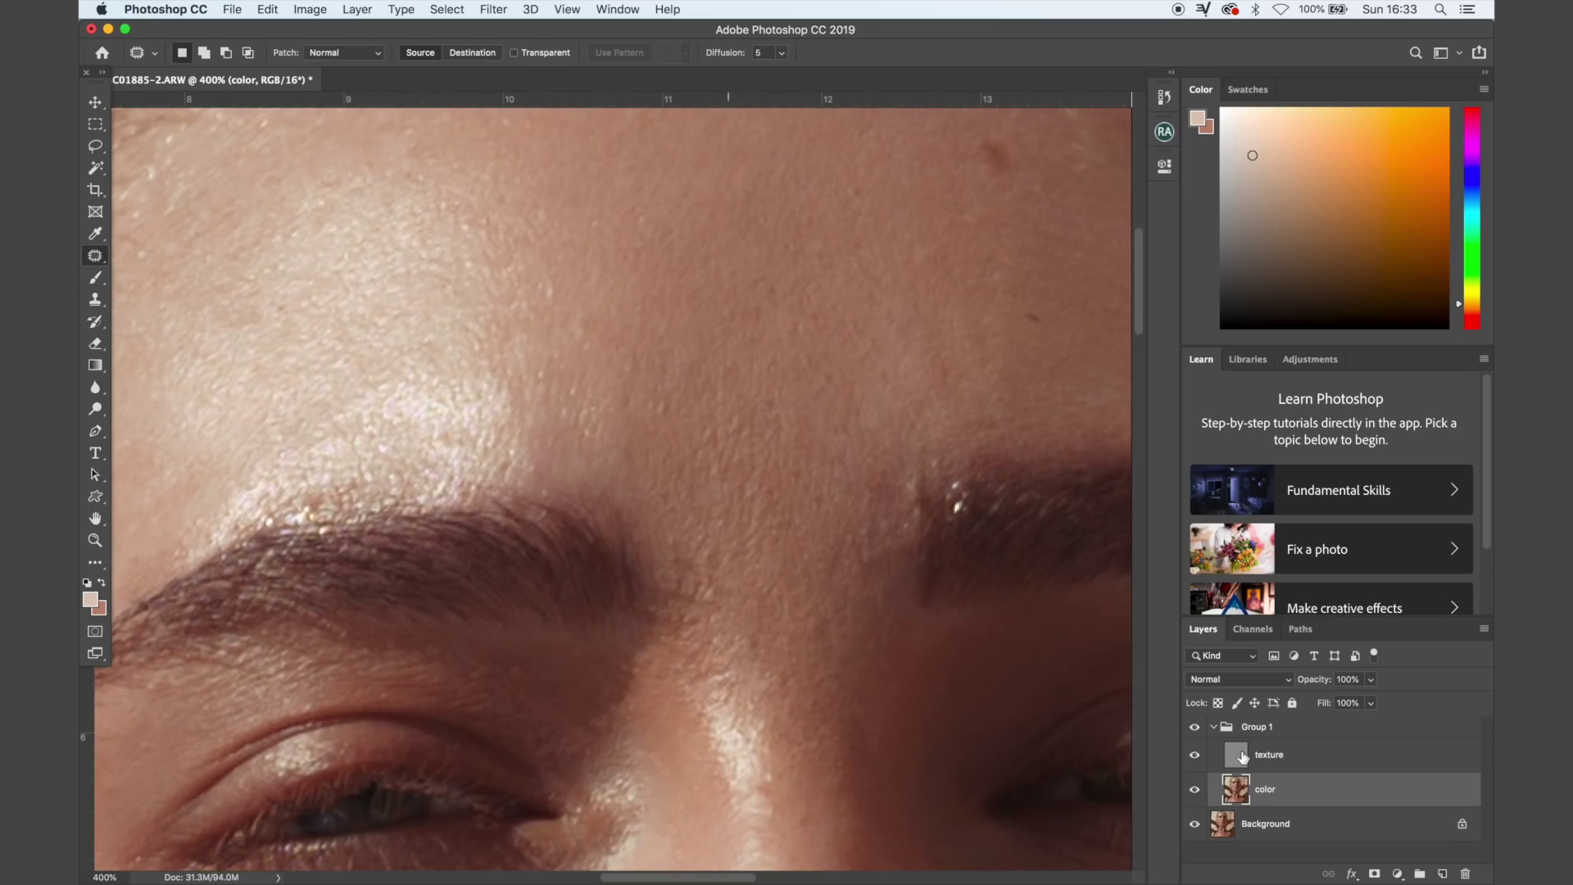
{"action": "left_click", "coordinate": [1288, 755]}
{"action": "mouse_move", "coordinate": [688, 375]}
{"action": "left_mouse_down"}
{"action": "mouse_move", "coordinate": [661, 481]}
{"action": "mouse_move", "coordinate": [703, 563]}
{"action": "mouse_move", "coordinate": [843, 520]}
{"action": "mouse_move", "coordinate": [823, 442]}
{"action": "left_mouse_up"}
{"action": "left_click_drag", "start_coordinate": [773, 509], "coordinate": [774, 340]}
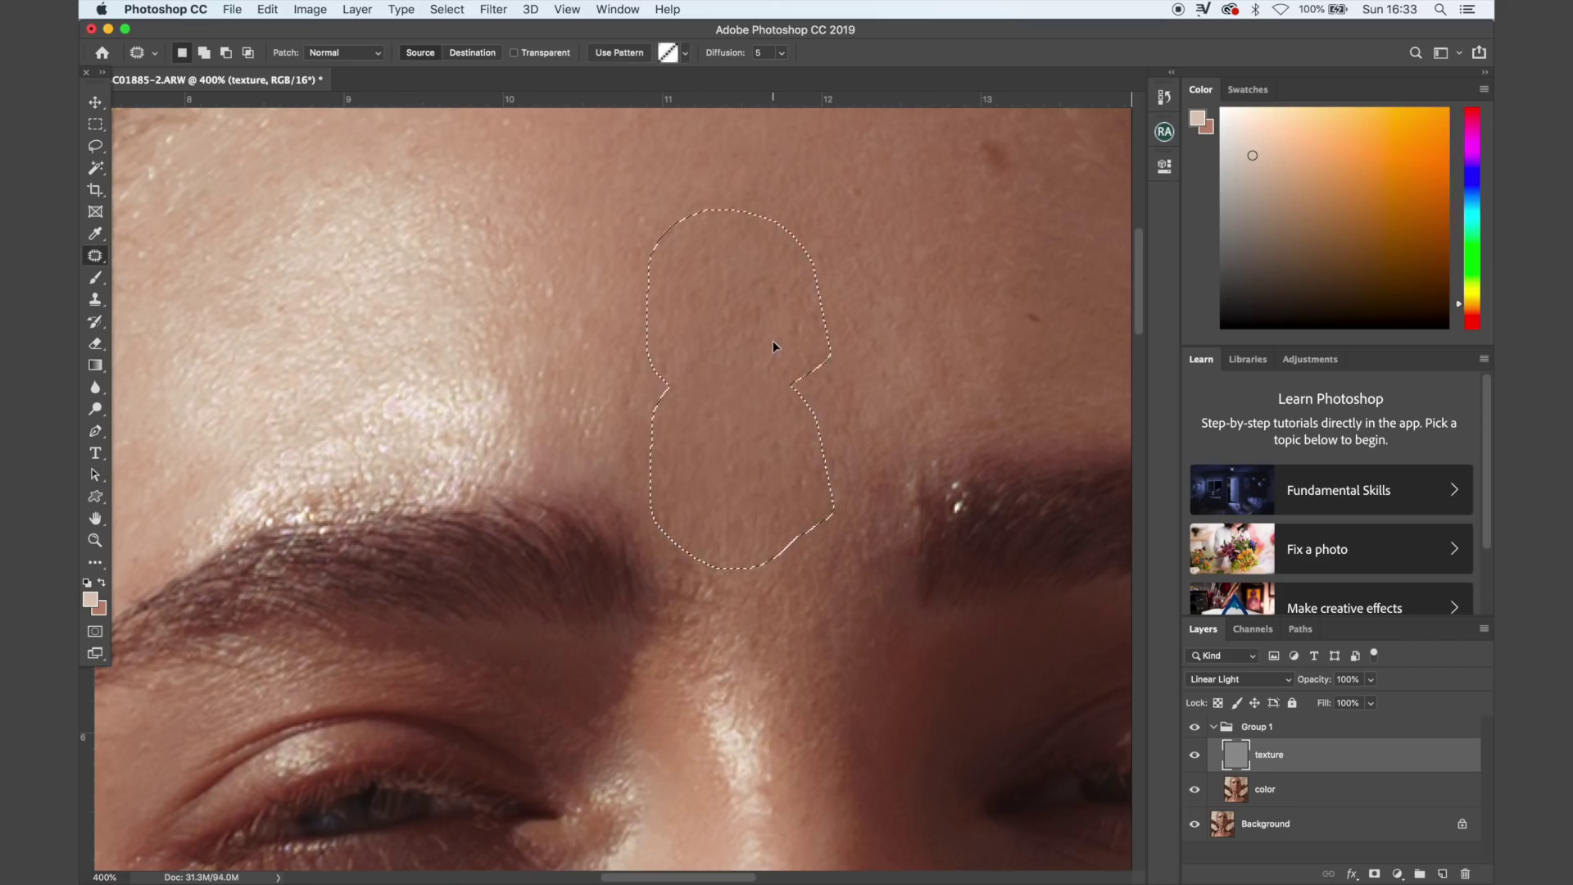
{"action": "key", "text": "ctrl+d"}
- Patch the smaller uneven areas at the top of the nose bridge between the eyebrows
{"action": "mouse_move", "coordinate": [762, 580]}
{"action": "left_mouse_down"}
{"action": "mouse_move", "coordinate": [706, 545]}
{"action": "mouse_move", "coordinate": [668, 555]}
{"action": "mouse_move", "coordinate": [658, 639]}
{"action": "mouse_move", "coordinate": [692, 692]}
{"action": "mouse_move", "coordinate": [719, 700]}
{"action": "mouse_move", "coordinate": [744, 676]}
{"action": "mouse_move", "coordinate": [741, 569]}
{"action": "mouse_move", "coordinate": [783, 510]}
{"action": "left_mouse_up"}
{"action": "key", "text": "ctrl+d"}
{"action": "mouse_move", "coordinate": [807, 607]}
{"action": "left_mouse_down"}
{"action": "mouse_move", "coordinate": [813, 557]}
{"action": "mouse_move", "coordinate": [758, 557]}
{"action": "mouse_move", "coordinate": [752, 669]}
{"action": "mouse_move", "coordinate": [751, 595]}
{"action": "left_mouse_up"}
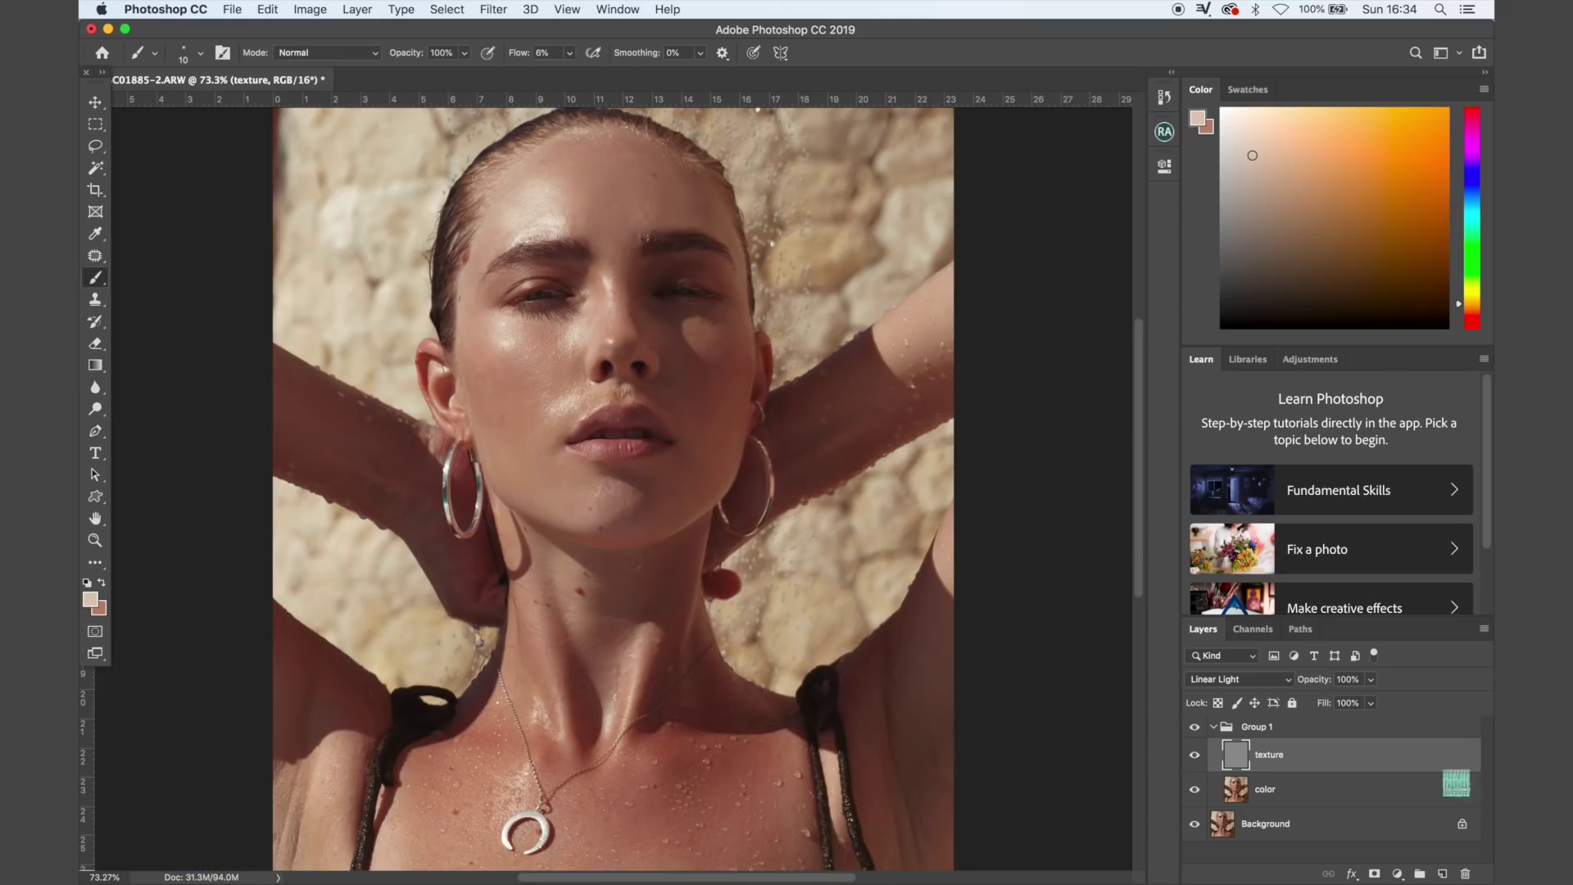
- On the color layer, sample the cheek tone under the sunlit eye, then the forehead highlight for a size 200 brush at 2% flow
{"action": "left_click", "coordinate": [1336, 795]}
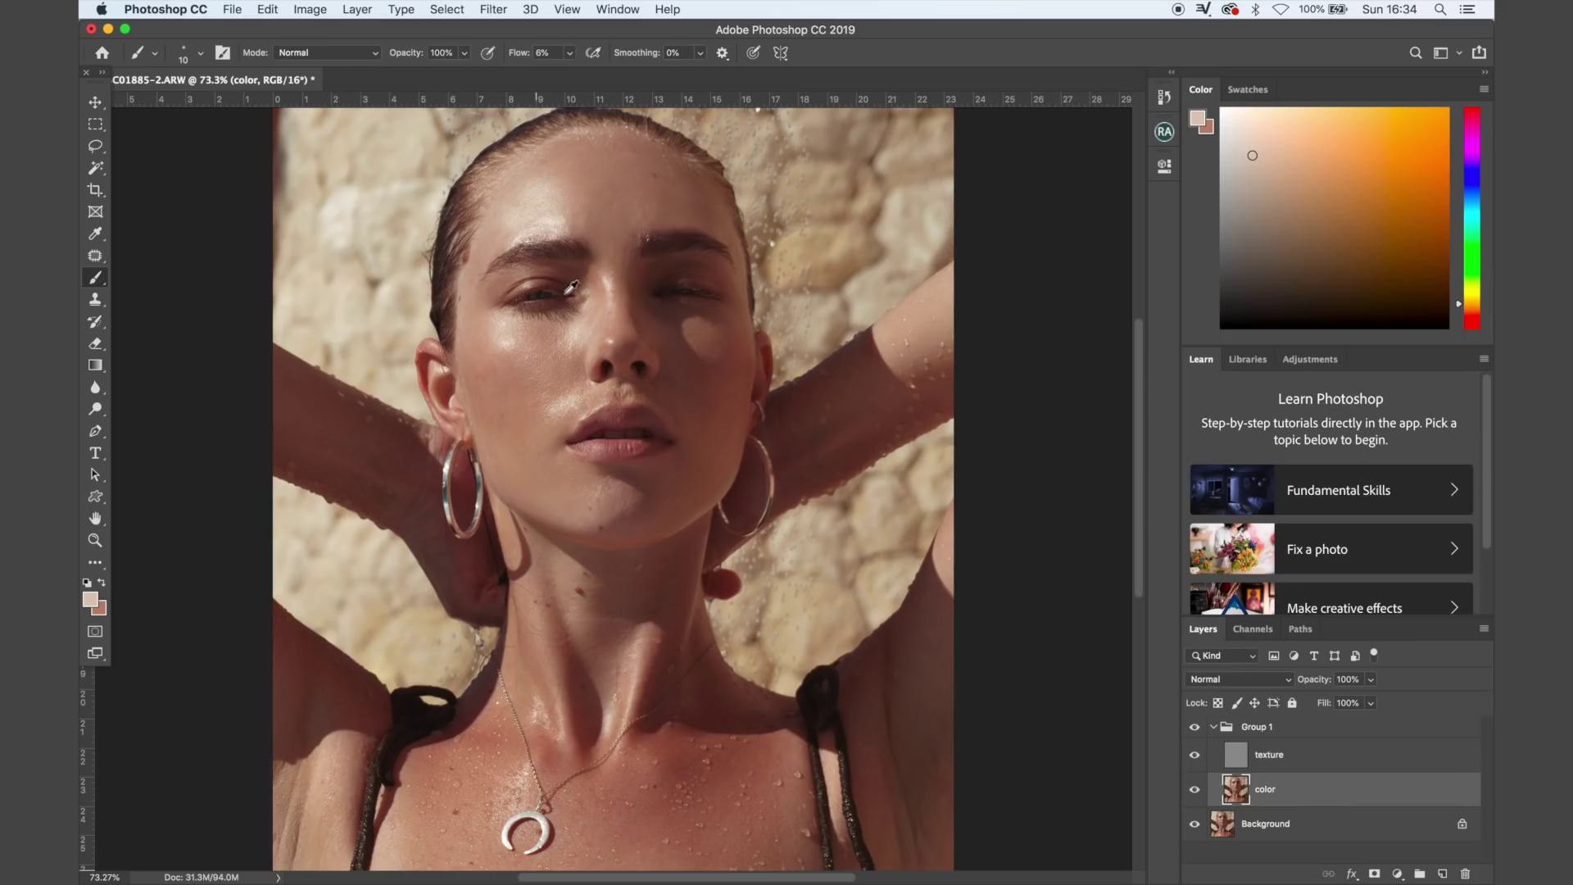
{"action": "left_click", "coordinate": [535, 328], "text": "alt"}
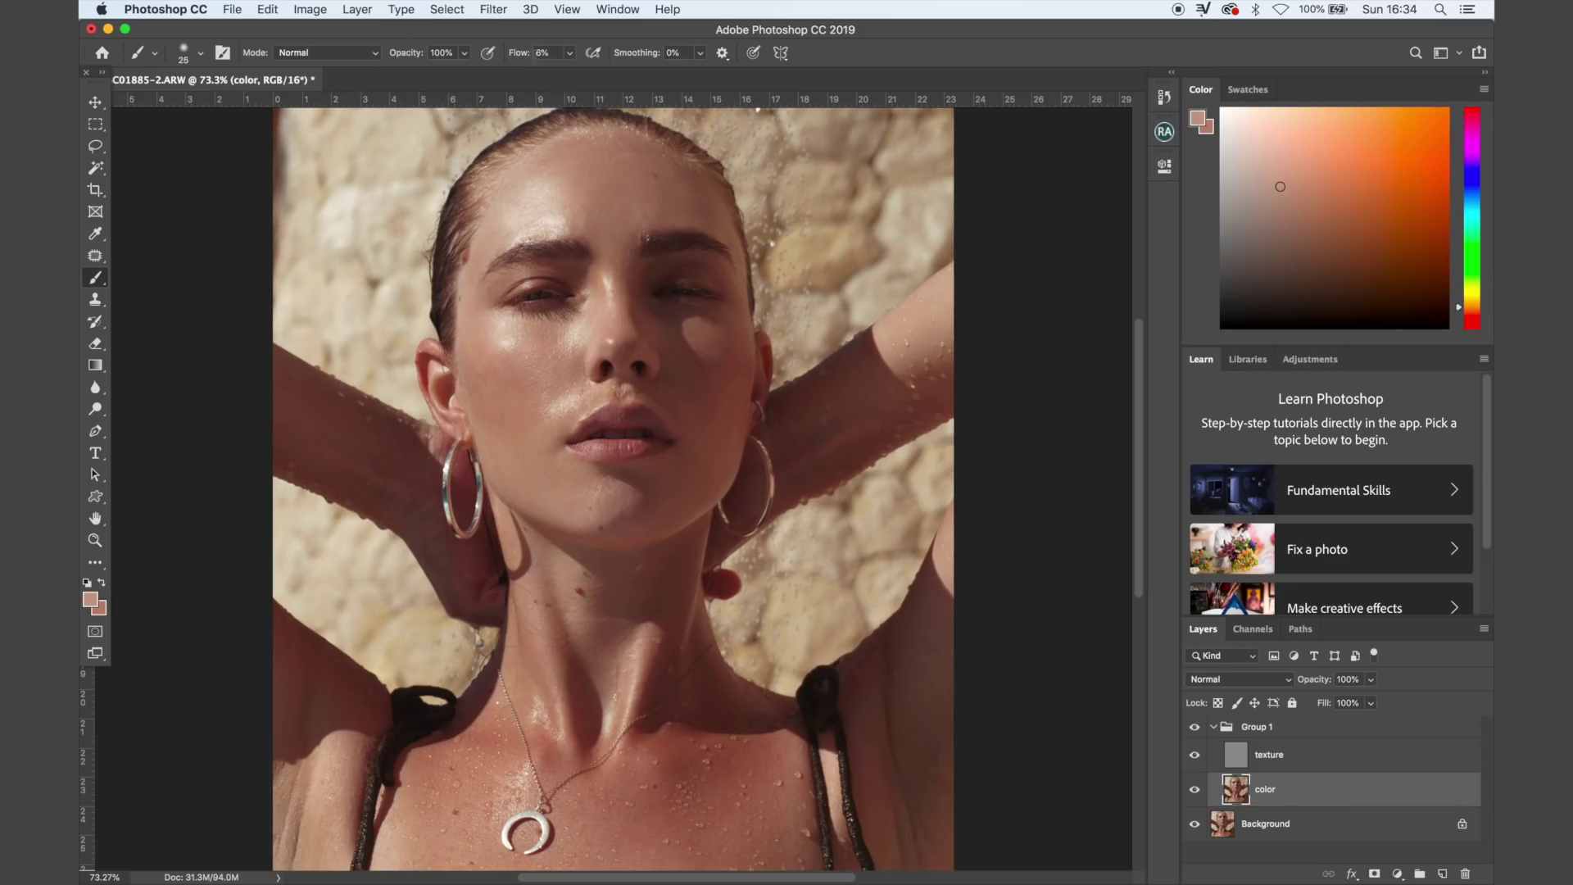
{"action": "key", "text": "Return"}
{"action": "key", "text": "super+1"}
{"action": "scroll", "coordinate": [529, 398], "scroll_direction": "up", "scroll_amount": 5}
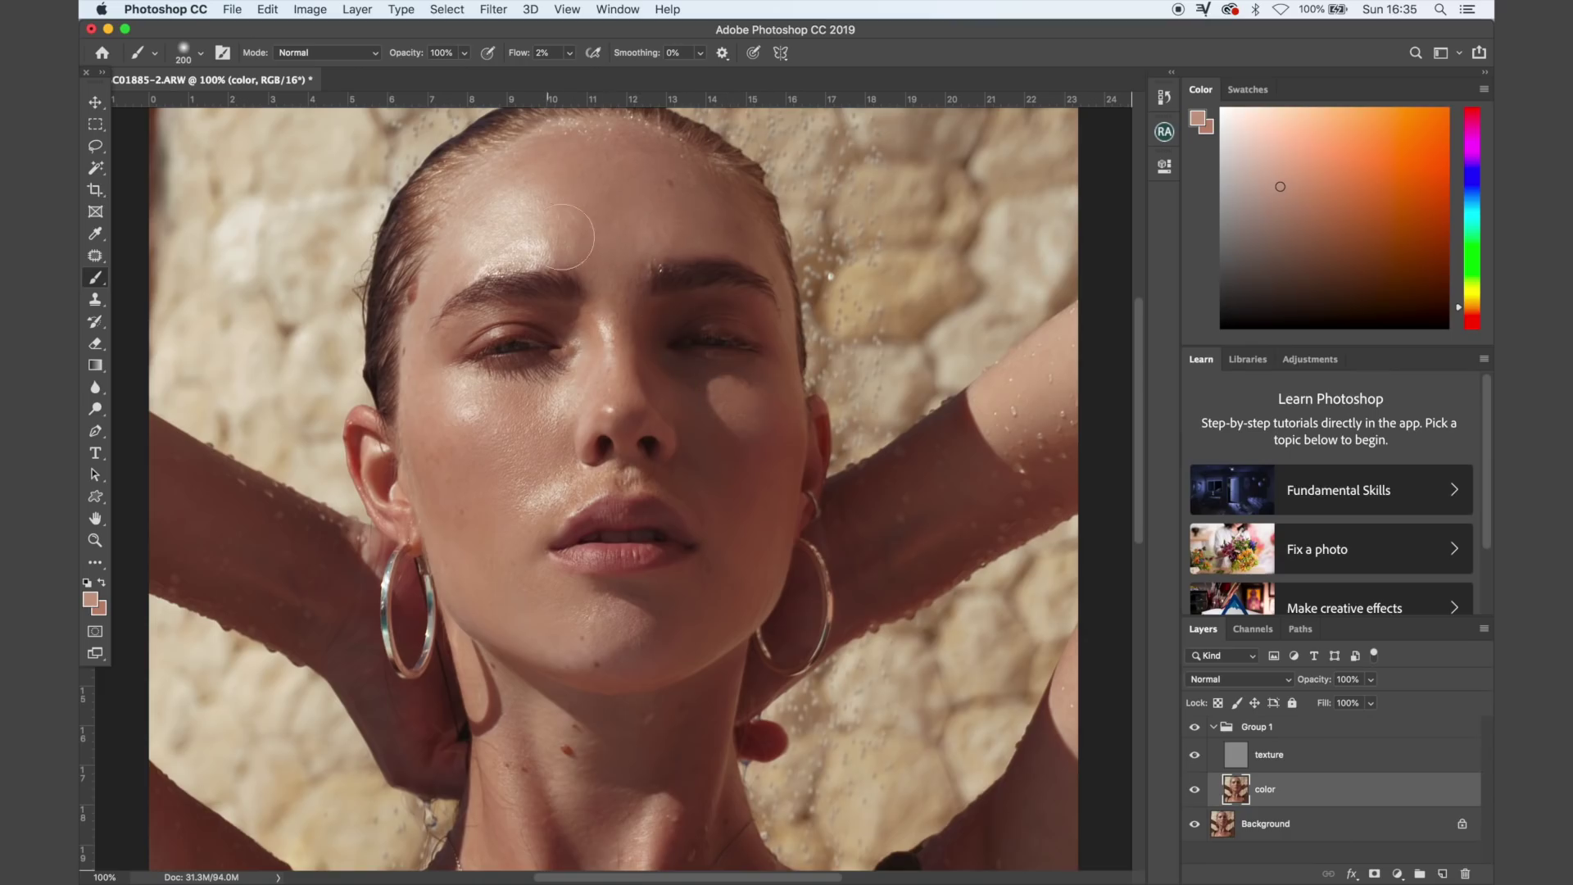
{"action": "left_click", "coordinate": [504, 245], "text": "alt"}
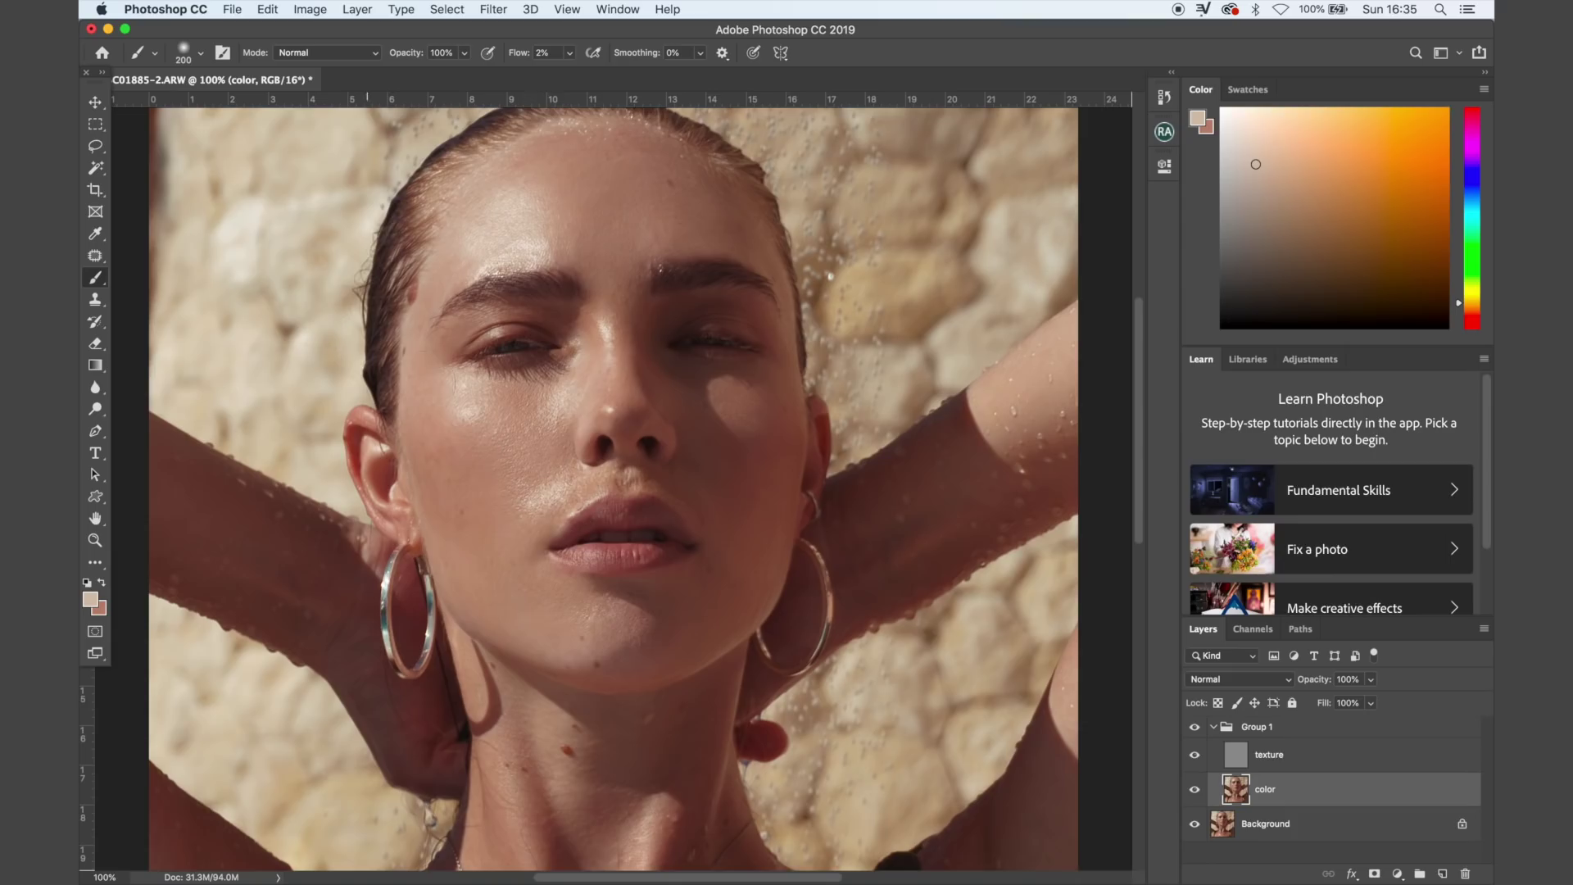
- Sample the darker skin tone along the shaded jaw and blend the shadowed side of the face with the size 200 brush
{"action": "left_click", "coordinate": [697, 610], "text": "alt"}
{"action": "key", "text": "bracketright"}
{"action": "key", "text": "bracketleft"}
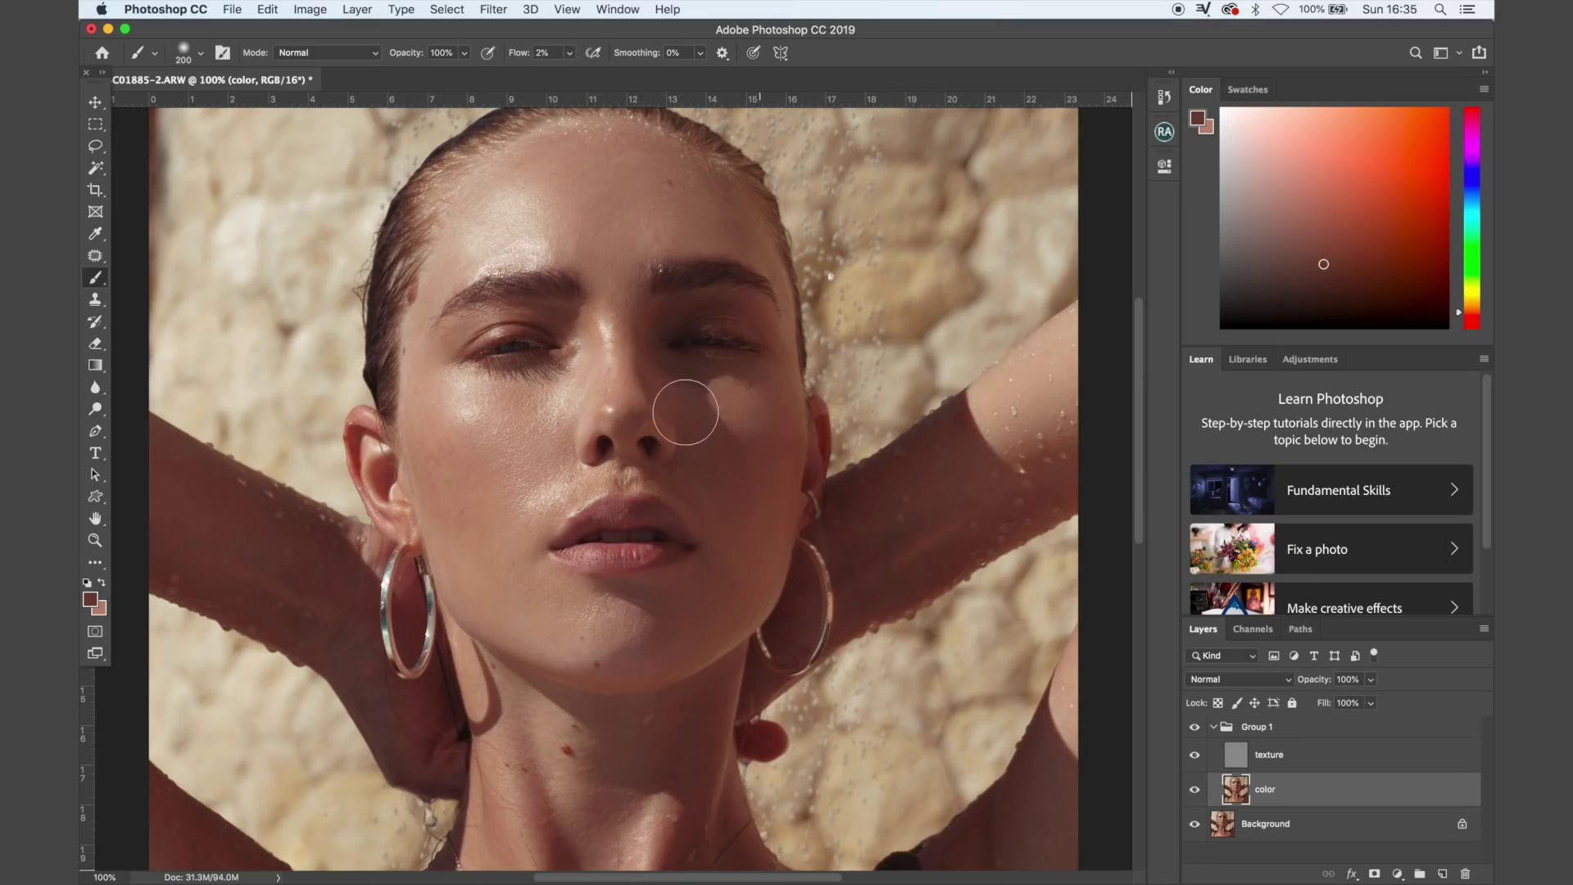
- Sample the lit skin tone near the chin and the shaded neck tone, and reduce the brush size to 100 for blending the neck
{"action": "scroll", "coordinate": [766, 485], "scroll_direction": "down", "scroll_amount": 4}
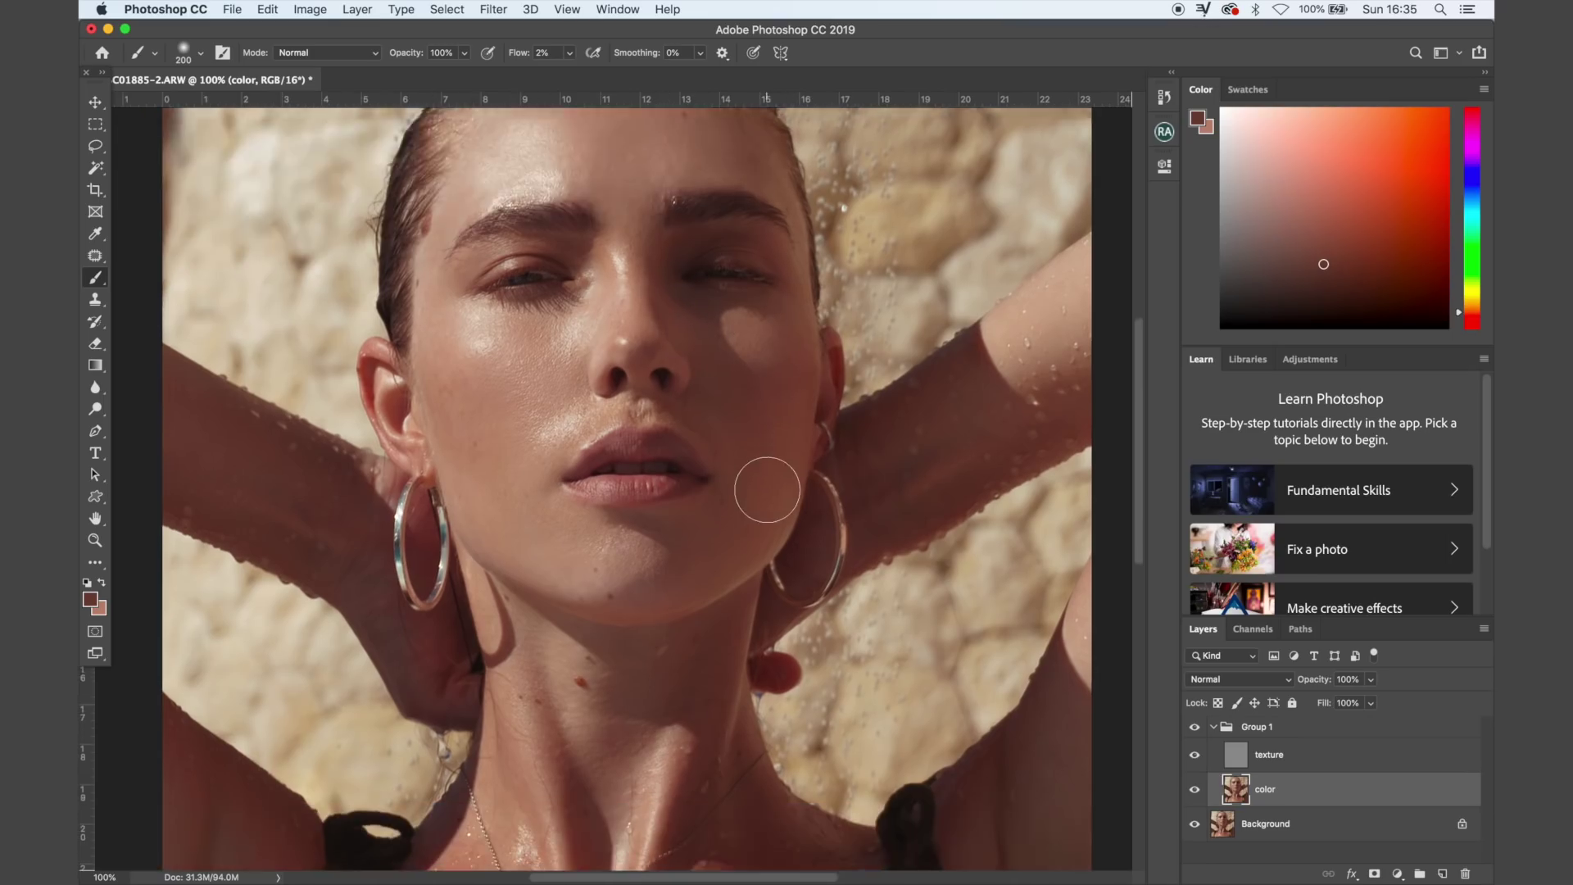
{"action": "left_click", "coordinate": [590, 557], "text": "alt"}
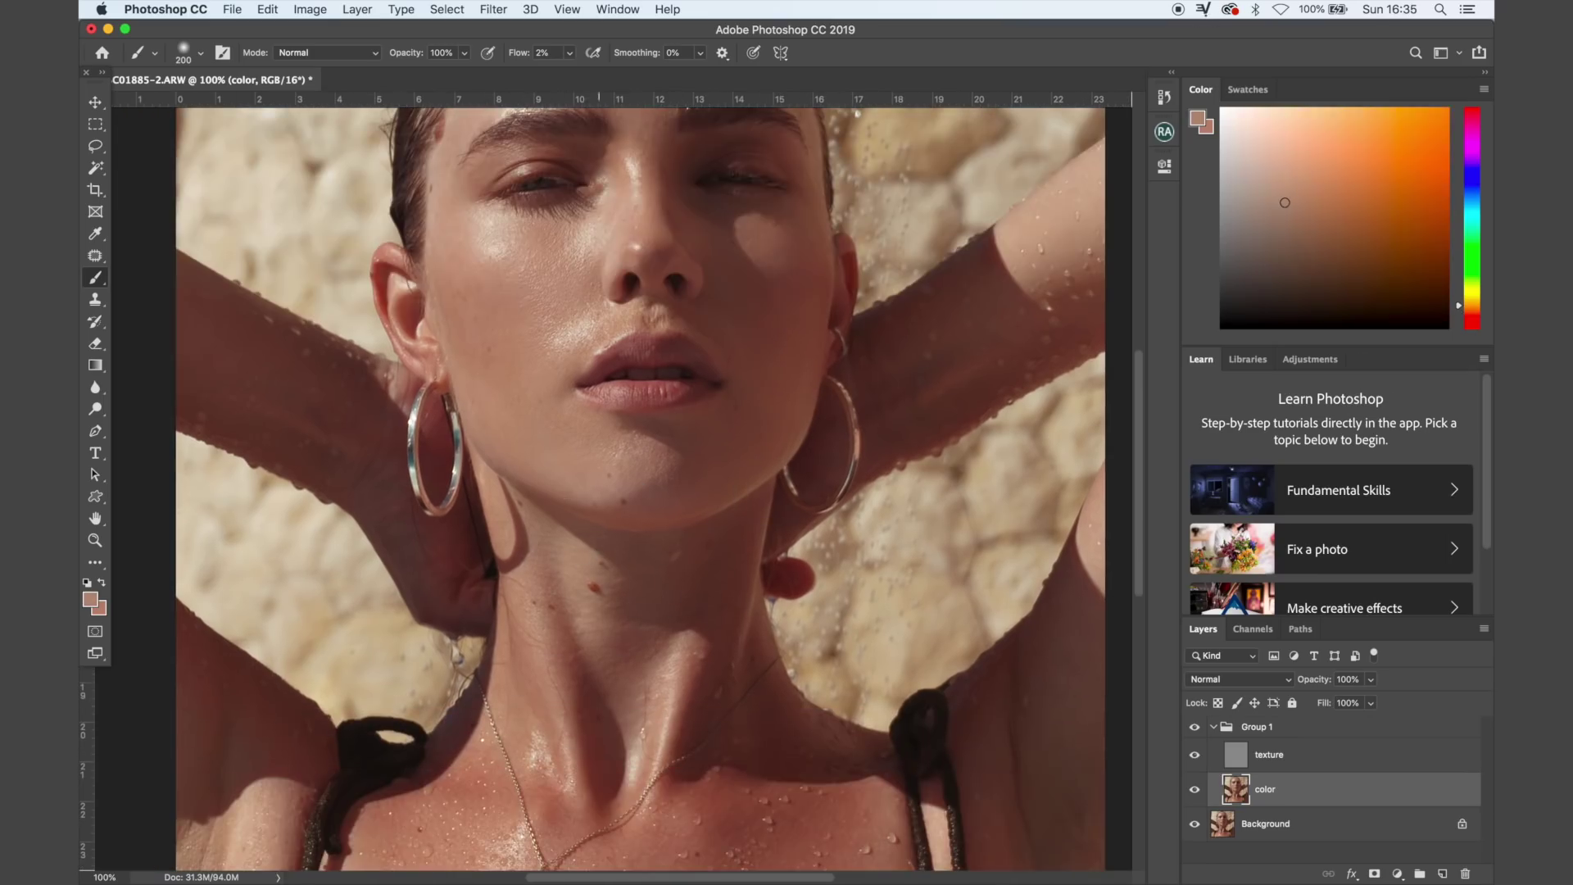
{"action": "left_click", "coordinate": [692, 579], "text": "alt"}
{"action": "key", "text": "bracketleft"}
{"action": "key", "text": "bracketleft"}
{"action": "key", "text": "bracketleft"}
{"action": "key", "text": "bracketleft"}
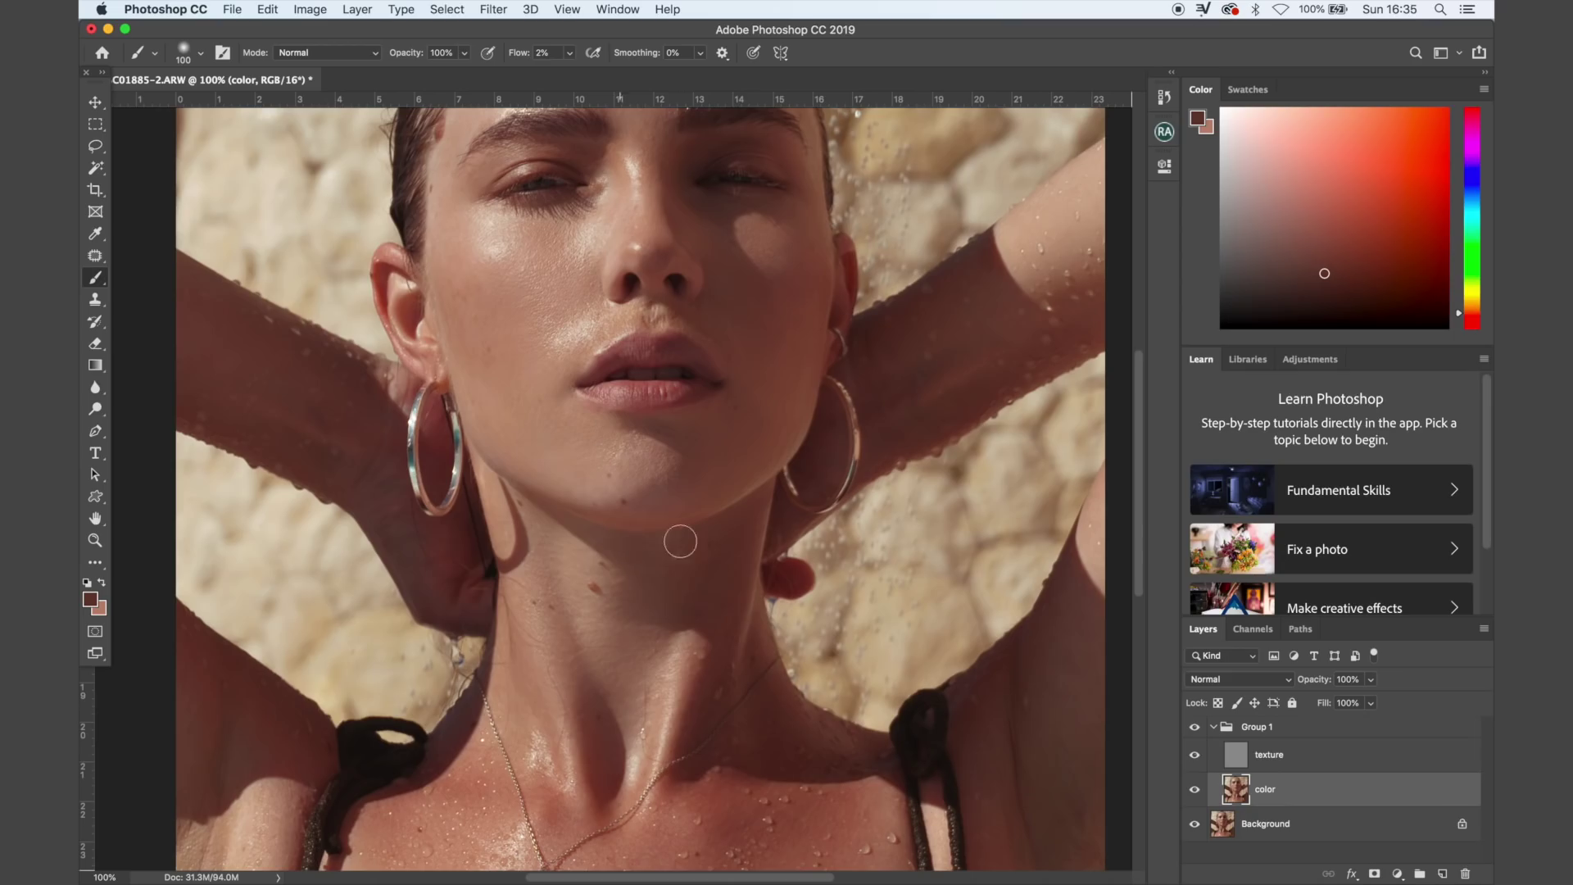
{"action": "scroll", "coordinate": [714, 639], "scroll_direction": "down", "scroll_amount": 2}
{"action": "scroll", "coordinate": [717, 639], "scroll_direction": "down", "scroll_amount": 4}
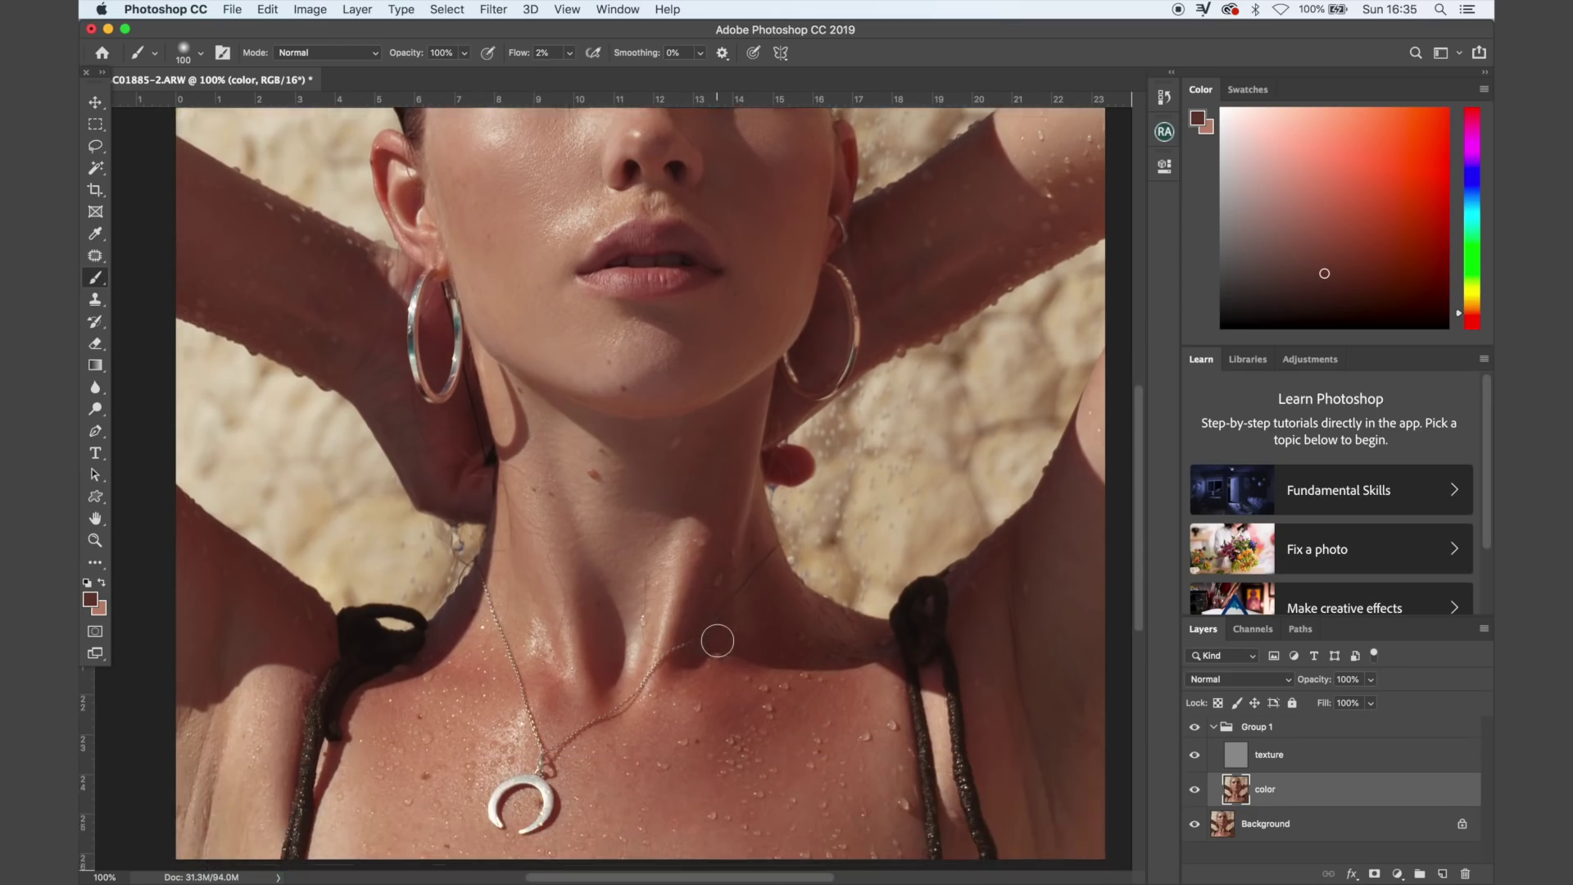
- Switch to the texture layer and use the Patch tool on the uneven skin along the sunlit edge of the upper lip
{"action": "key", "text": "super+minus"}
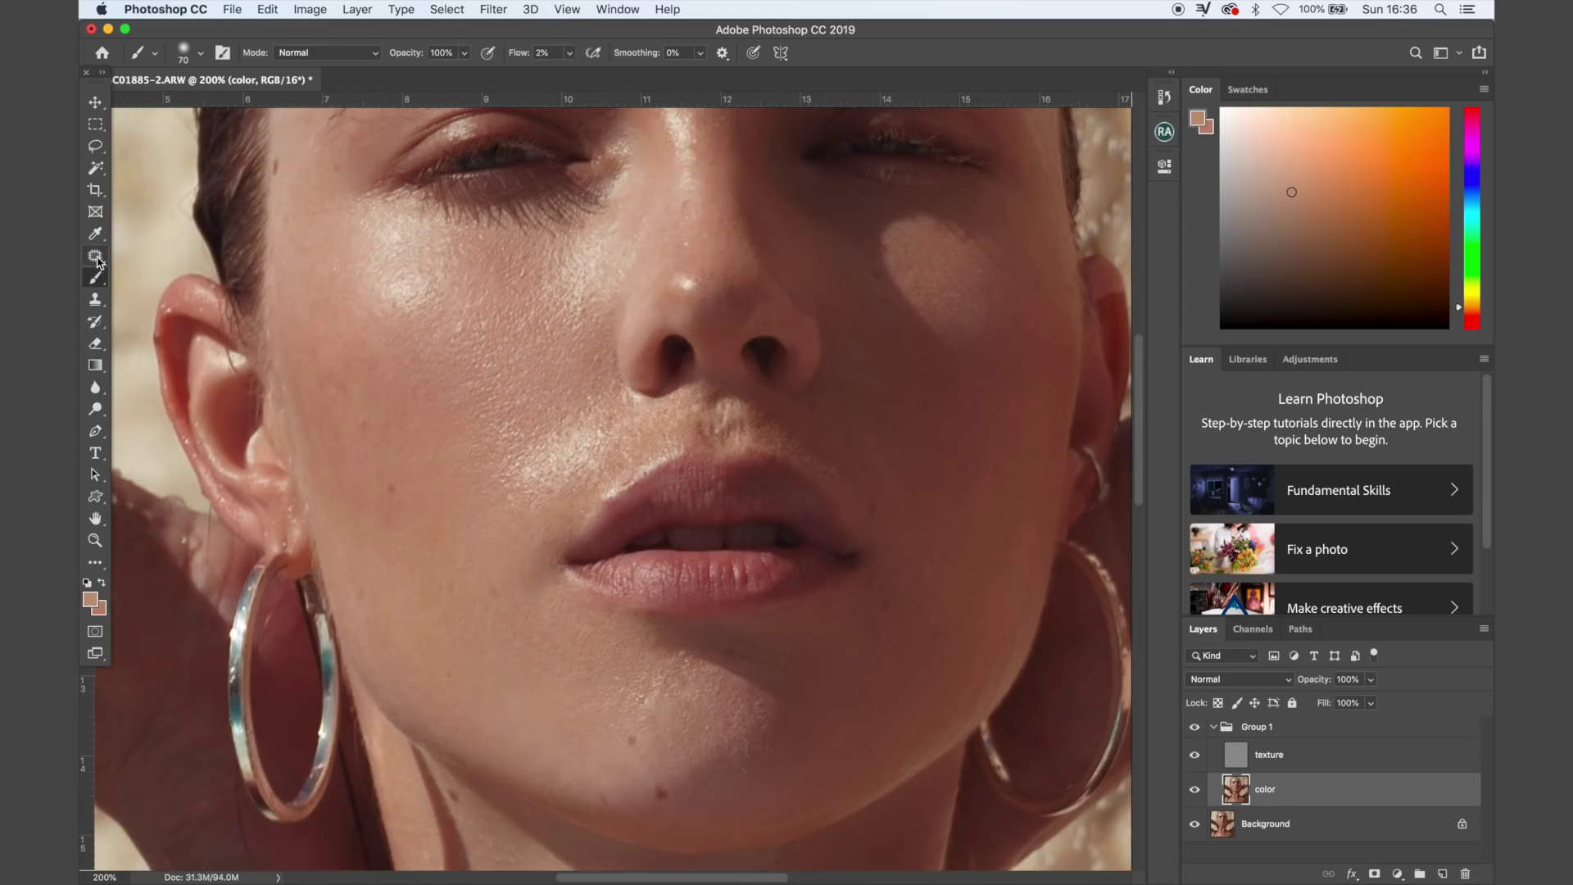
{"action": "left_click", "coordinate": [95, 256]}
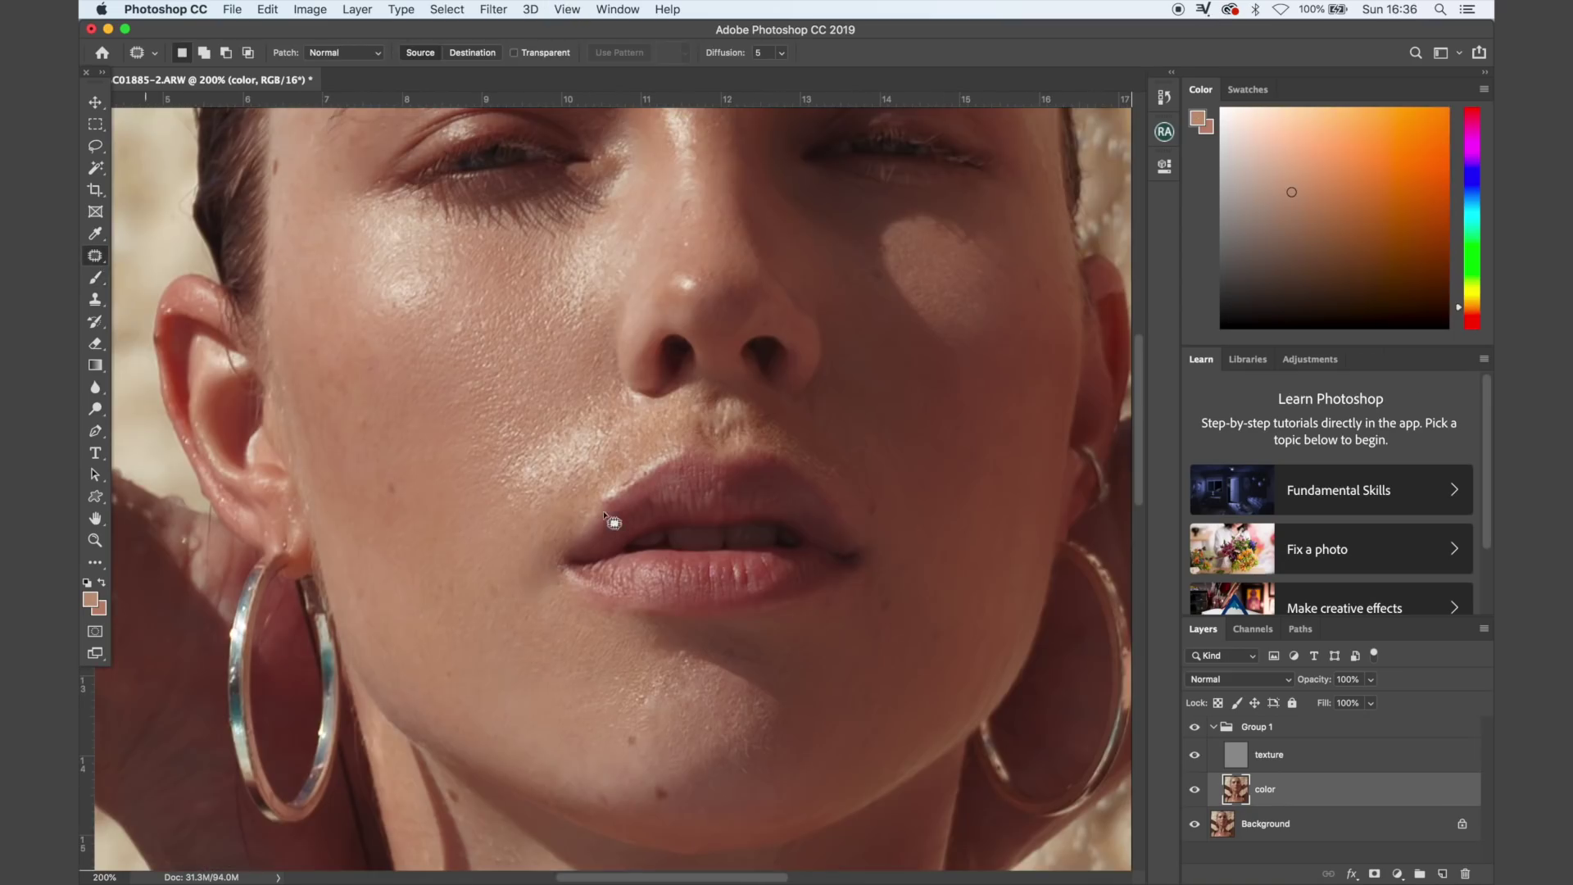
{"action": "mouse_move", "coordinate": [625, 469]}
{"action": "left_mouse_down"}
{"action": "mouse_move", "coordinate": [620, 449]}
{"action": "mouse_move", "coordinate": [547, 515]}
{"action": "mouse_move", "coordinate": [588, 522]}
{"action": "mouse_move", "coordinate": [629, 485]}
{"action": "left_mouse_up"}
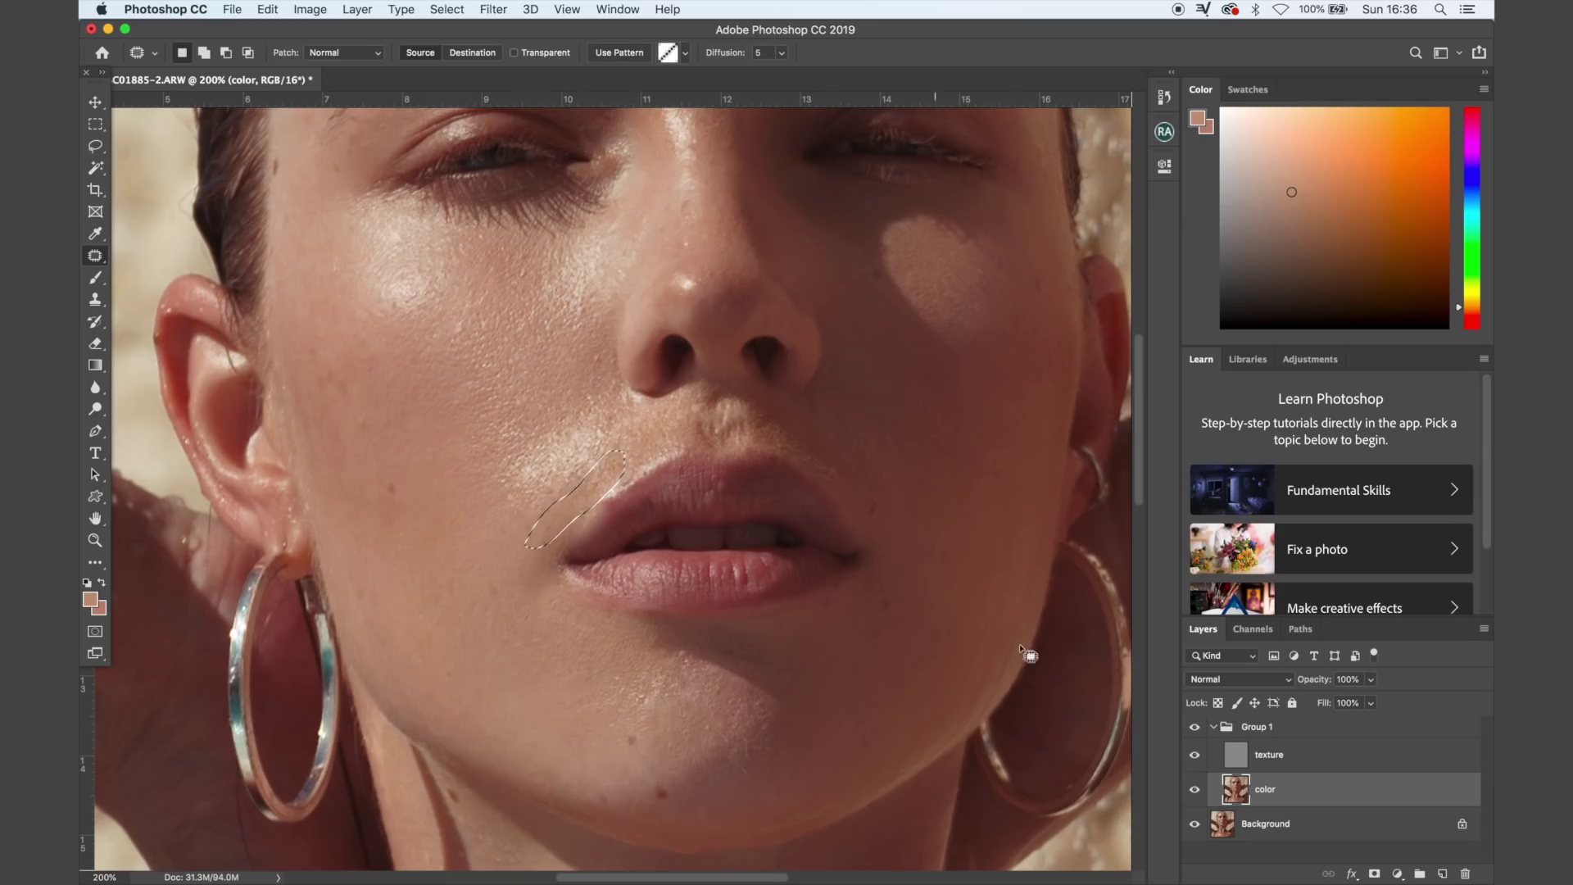
{"action": "left_click", "coordinate": [1331, 757]}
{"action": "left_click_drag", "start_coordinate": [456, 578], "coordinate": [451, 593]}
{"action": "key", "text": "ctrl+d"}
{"action": "mouse_move", "coordinate": [602, 515]}
{"action": "left_mouse_down"}
{"action": "mouse_move", "coordinate": [524, 541]}
{"action": "mouse_move", "coordinate": [594, 446]}
{"action": "mouse_move", "coordinate": [534, 480]}
{"action": "left_mouse_up"}
{"action": "key", "text": "ctrl+d"}
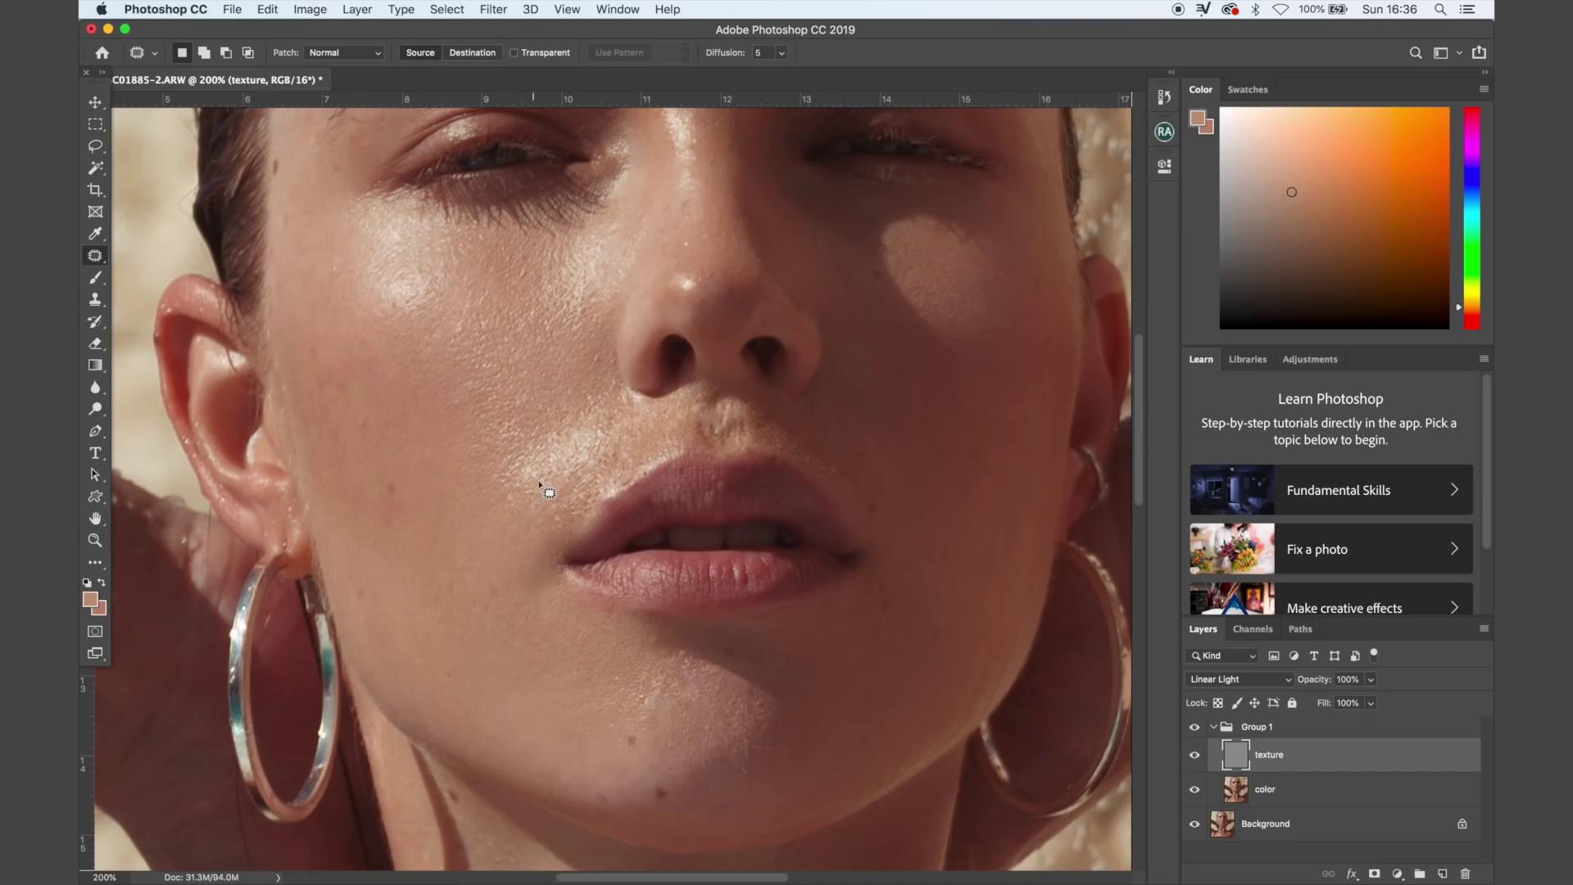
- Return to the color layer with the Brush tool and blend the sunlit skin above the upper lip with its sampled highlight tone
{"action": "left_click", "coordinate": [96, 278]}
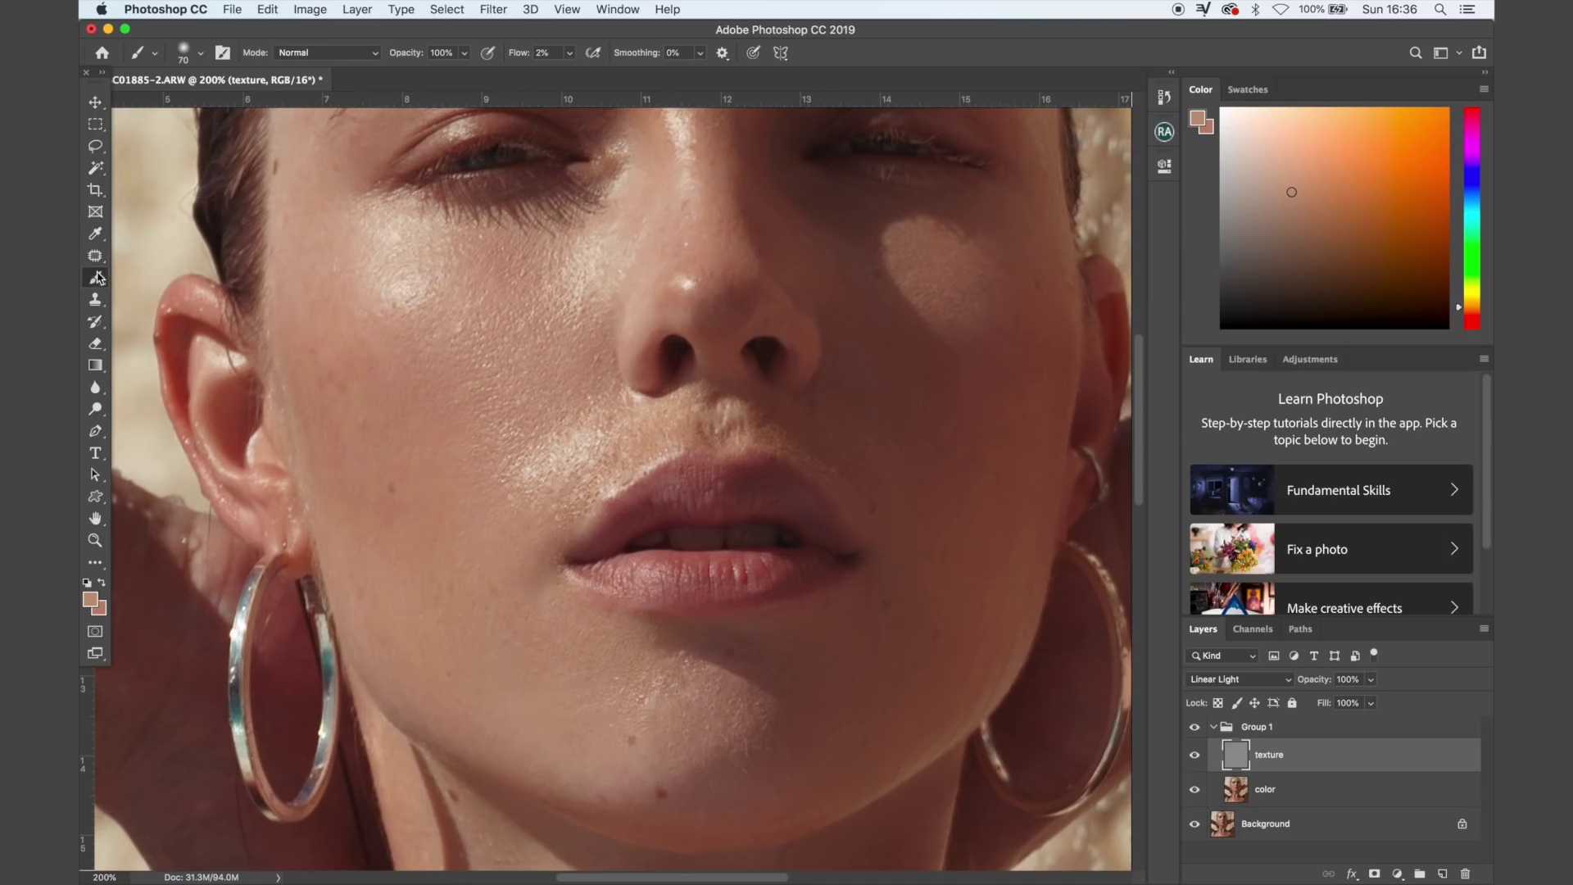
{"action": "left_click", "coordinate": [1301, 796]}
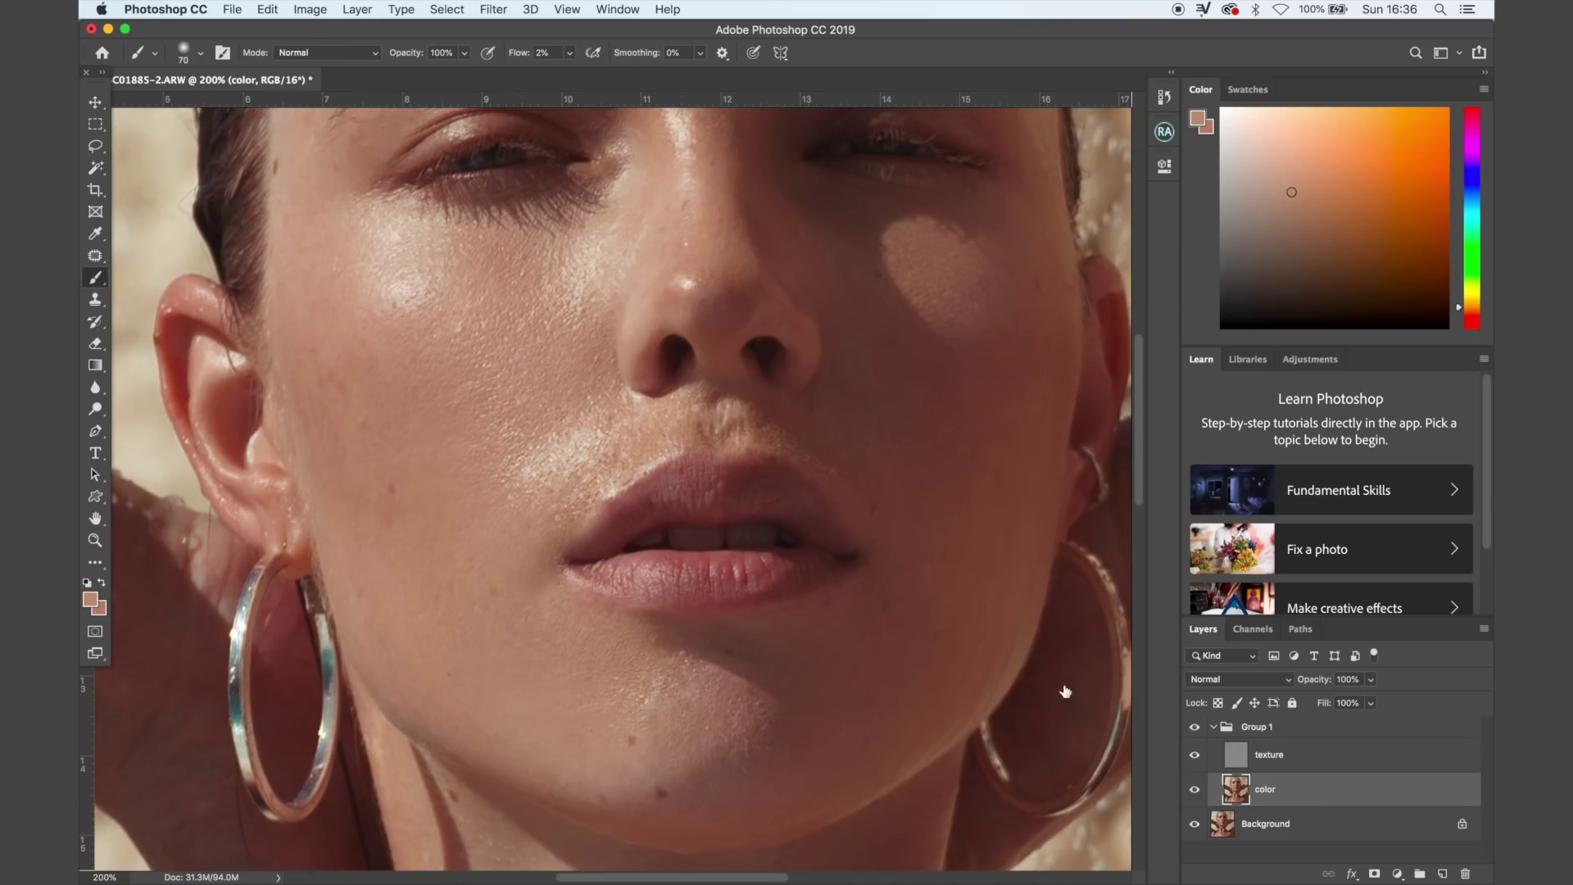
{"action": "left_click", "coordinate": [582, 454], "text": "alt"}
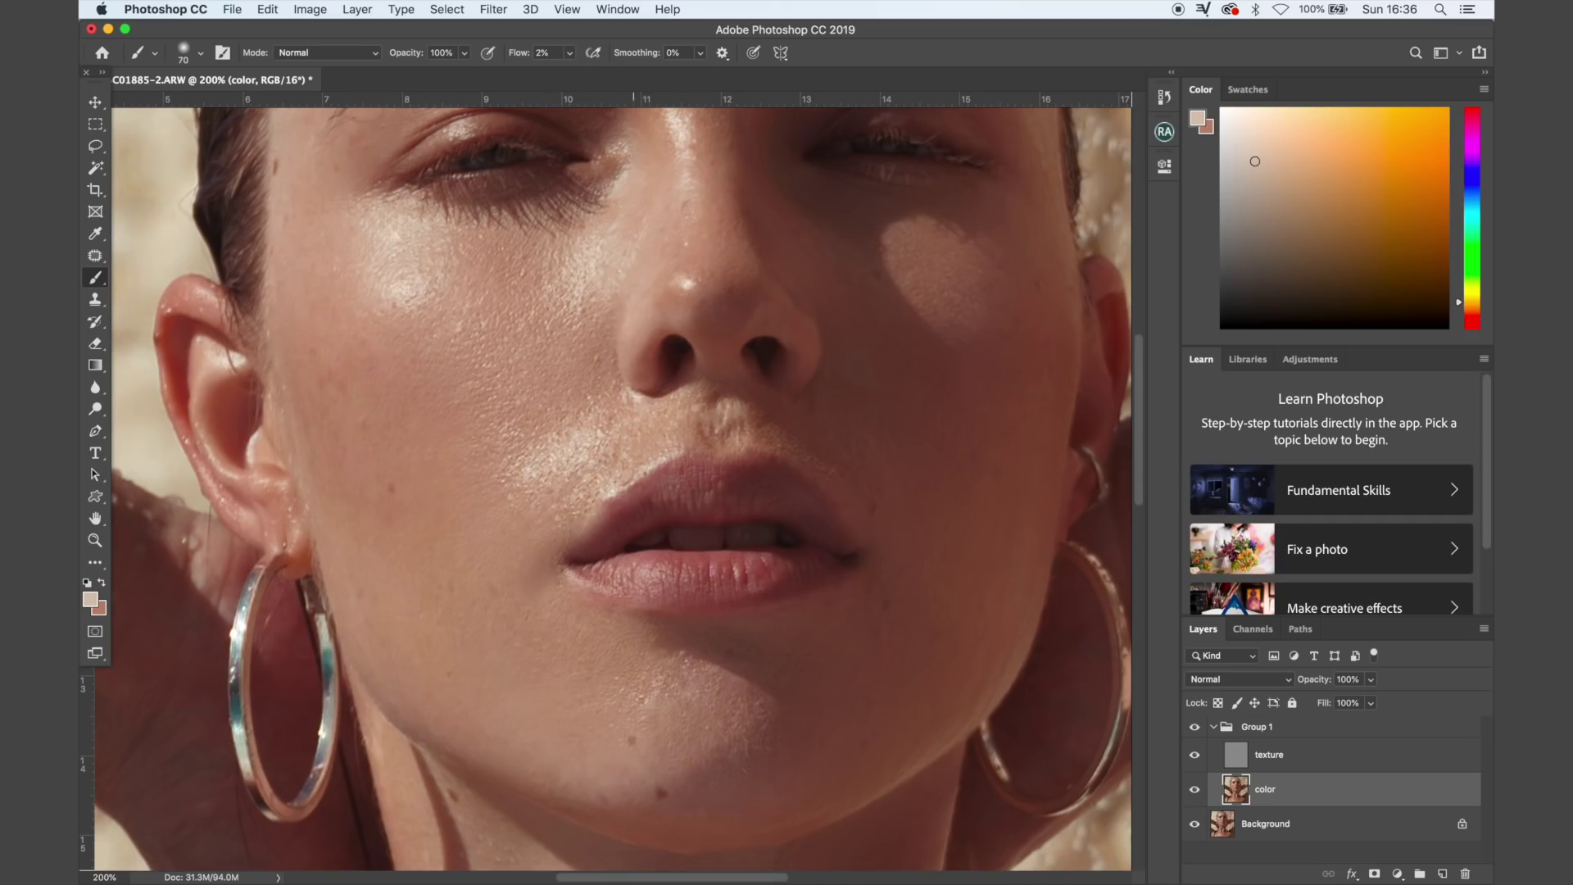
- Sample the deep shadow tone of the neck, enlarge the brush to 250, and paint softly over the shaded cheek
{"action": "key", "text": "super+0"}
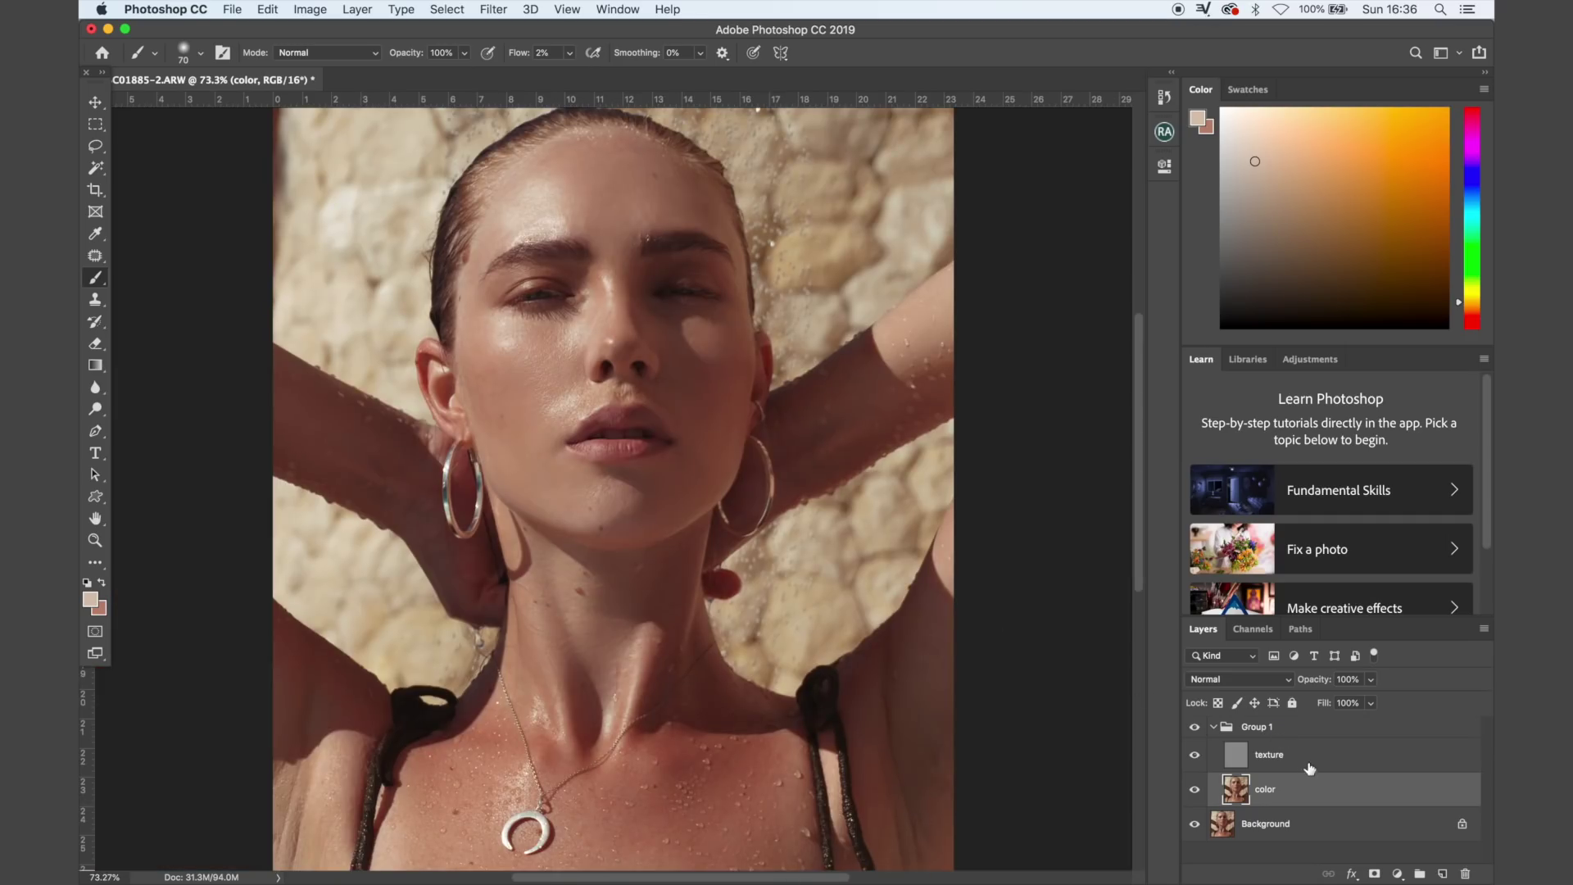
{"action": "left_click", "coordinate": [674, 642], "text": "alt"}
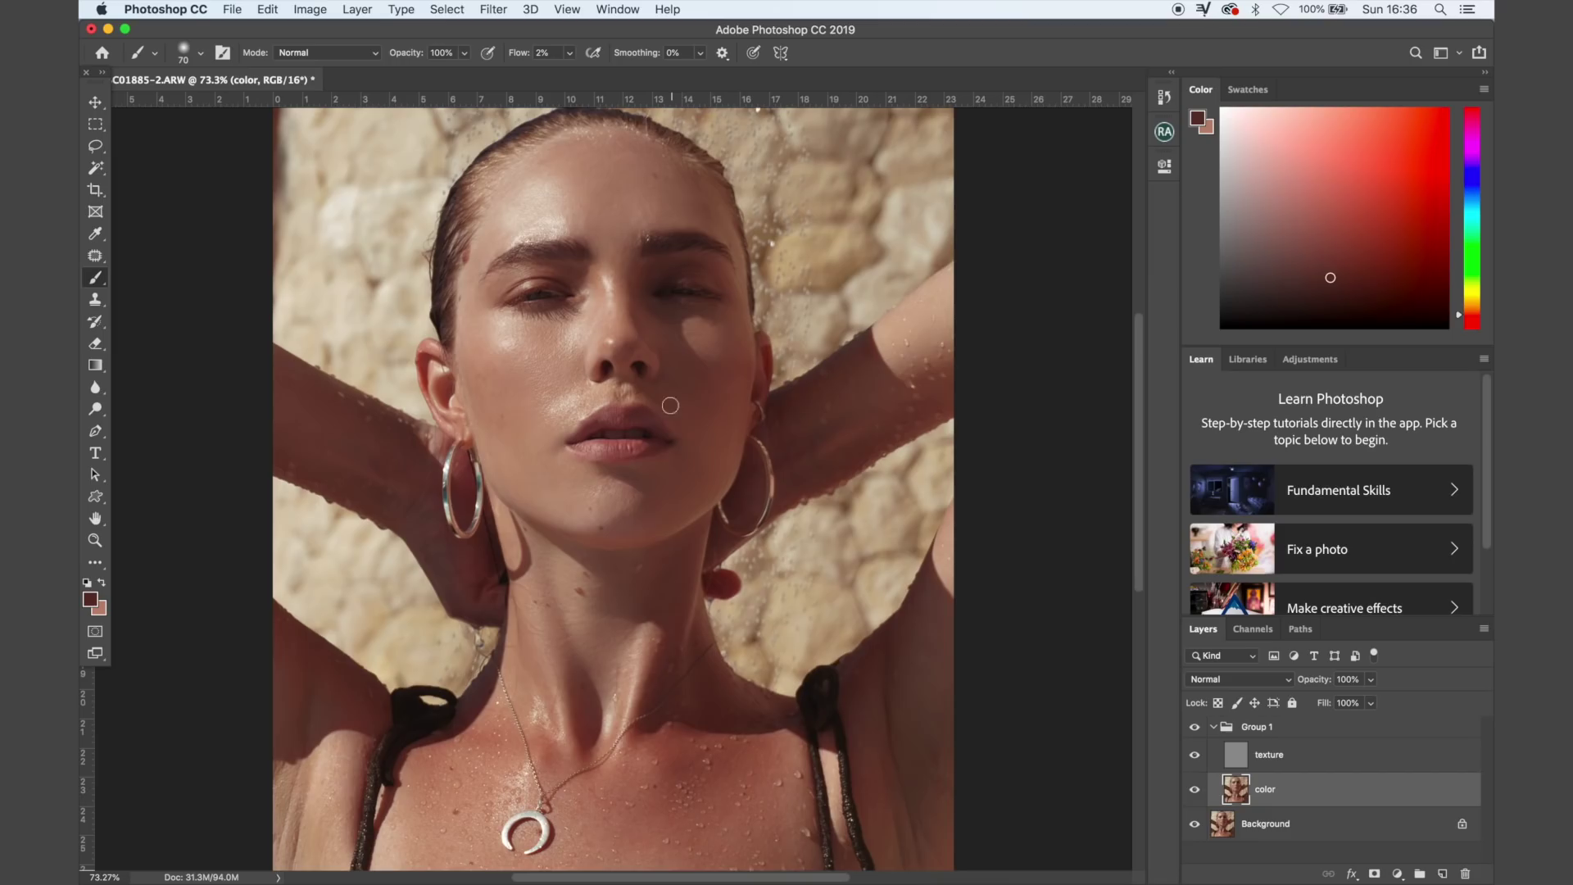
{"action": "key", "text": "bracketright"}
{"action": "key", "text": "bracketright"}
{"action": "key", "text": "bracketright"}
{"action": "key", "text": "bracketright"}
{"action": "key", "text": "bracketright"}
{"action": "key", "text": "bracketright"}
{"action": "key", "text": "bracketright"}
{"action": "key", "text": "bracketright"}
{"action": "mouse_move", "coordinate": [709, 399]}
{"action": "left_mouse_down"}
{"action": "mouse_move", "coordinate": [739, 295]}
{"action": "mouse_move", "coordinate": [689, 154]}
{"action": "mouse_move", "coordinate": [706, 208]}
{"action": "mouse_move", "coordinate": [689, 181]}
{"action": "mouse_move", "coordinate": [681, 372]}
{"action": "mouse_move", "coordinate": [653, 303]}
{"action": "mouse_move", "coordinate": [702, 281]}
{"action": "mouse_move", "coordinate": [648, 354]}
{"action": "mouse_move", "coordinate": [702, 450]}
{"action": "mouse_move", "coordinate": [617, 527]}
{"action": "mouse_move", "coordinate": [702, 446]}
{"action": "mouse_move", "coordinate": [659, 471]}
{"action": "mouse_move", "coordinate": [653, 365]}
{"action": "mouse_move", "coordinate": [681, 492]}
{"action": "mouse_move", "coordinate": [727, 344]}
{"action": "mouse_move", "coordinate": [643, 286]}
{"action": "mouse_move", "coordinate": [562, 288]}
{"action": "mouse_move", "coordinate": [563, 266]}
{"action": "mouse_move", "coordinate": [615, 337]}
{"action": "mouse_move", "coordinate": [636, 604]}
{"action": "mouse_move", "coordinate": [677, 604]}
{"action": "mouse_move", "coordinate": [687, 577]}
{"action": "mouse_move", "coordinate": [659, 779]}
{"action": "mouse_move", "coordinate": [706, 720]}
{"action": "mouse_move", "coordinate": [767, 709]}
{"action": "mouse_move", "coordinate": [687, 554]}
{"action": "mouse_move", "coordinate": [639, 533]}
{"action": "mouse_move", "coordinate": [656, 513]}
{"action": "mouse_move", "coordinate": [643, 459]}
{"action": "mouse_move", "coordinate": [761, 356]}
{"action": "left_mouse_up"}
- Compare the whole portrait with Group 1 off and on
{"action": "key", "text": "super+minus"}
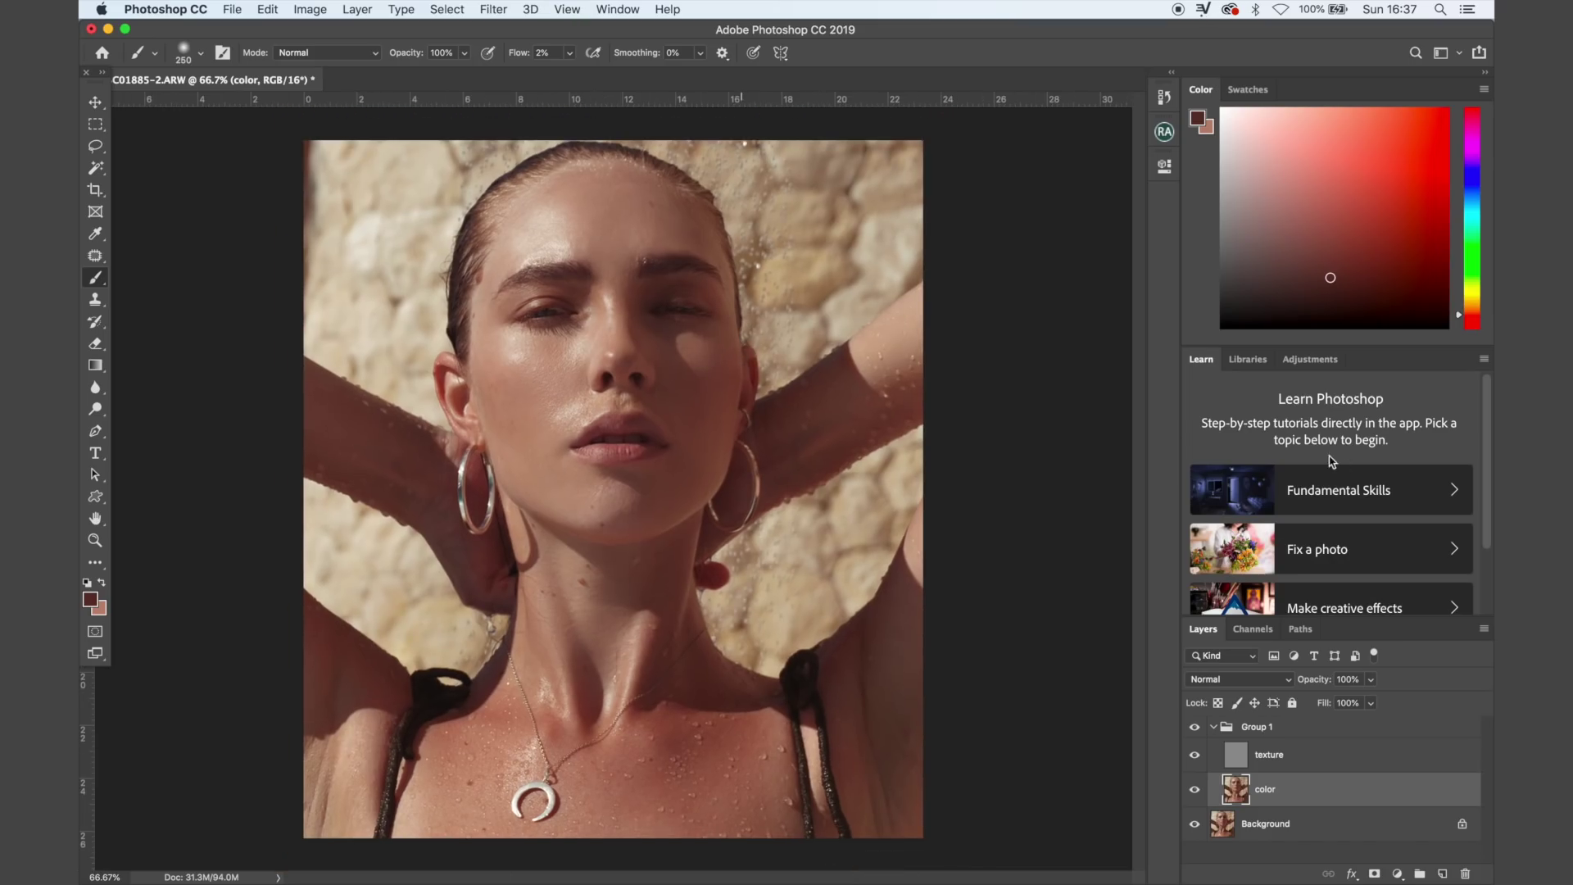
{"action": "left_click", "coordinate": [1196, 727]}
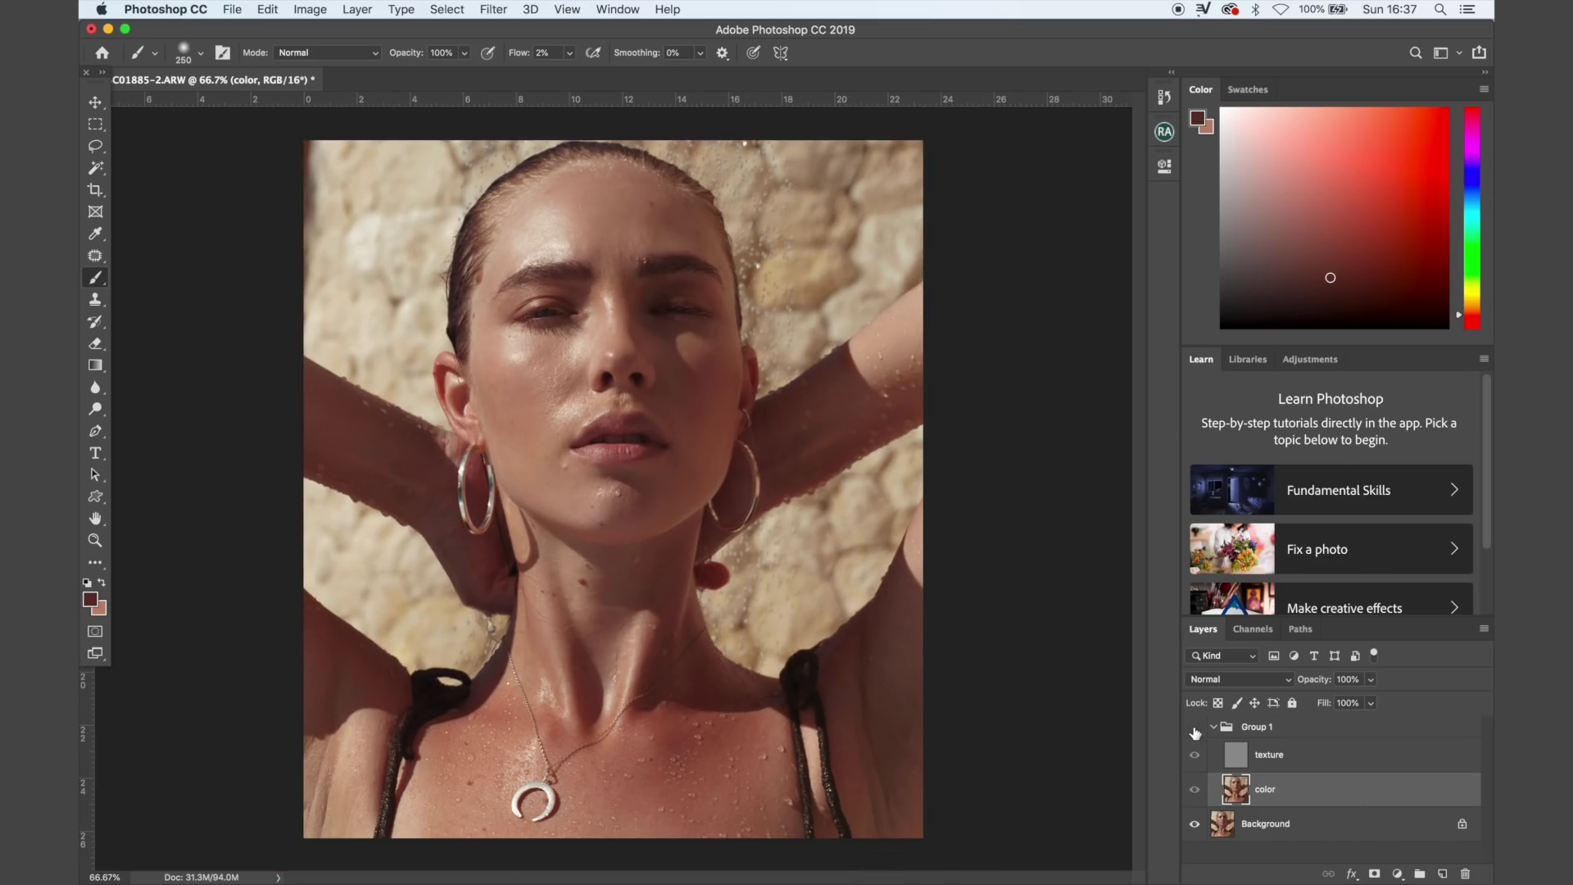
{"action": "left_click", "coordinate": [1194, 728]}
- Compare the cheeks, nose and lips at 200% with Group 1 off and on
{"action": "key", "text": "super+plus"}
{"action": "key", "text": "super+plus"}
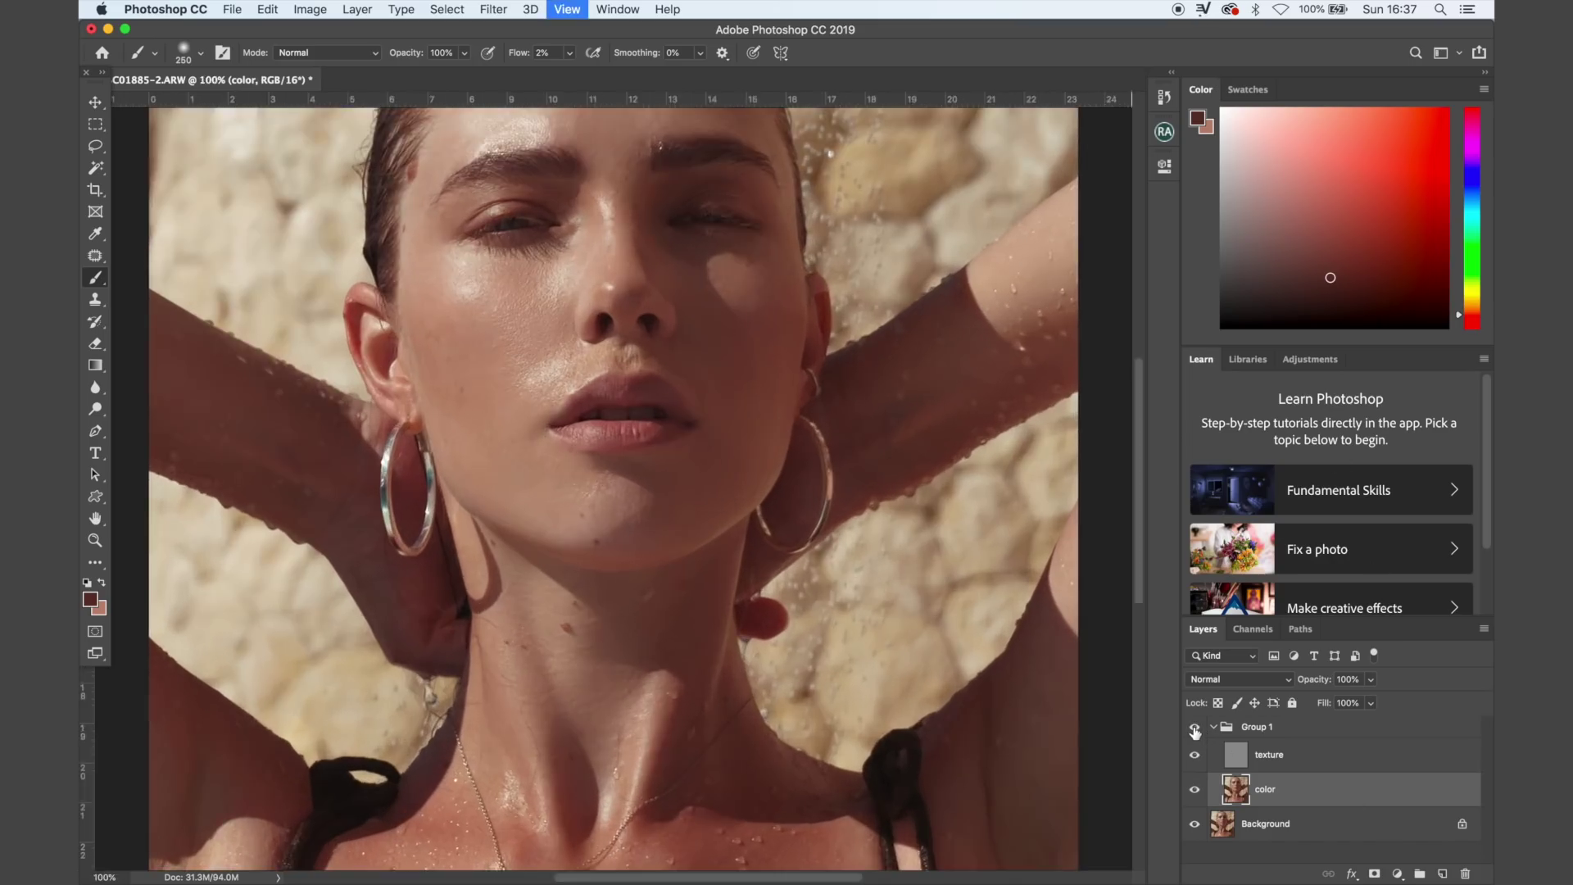
{"action": "scroll", "coordinate": [820, 636], "scroll_direction": "up", "scroll_amount": 5}
{"action": "scroll", "coordinate": [820, 636], "scroll_direction": "up", "scroll_amount": 3}
{"action": "scroll", "coordinate": [823, 632], "scroll_direction": "left", "scroll_amount": 2}
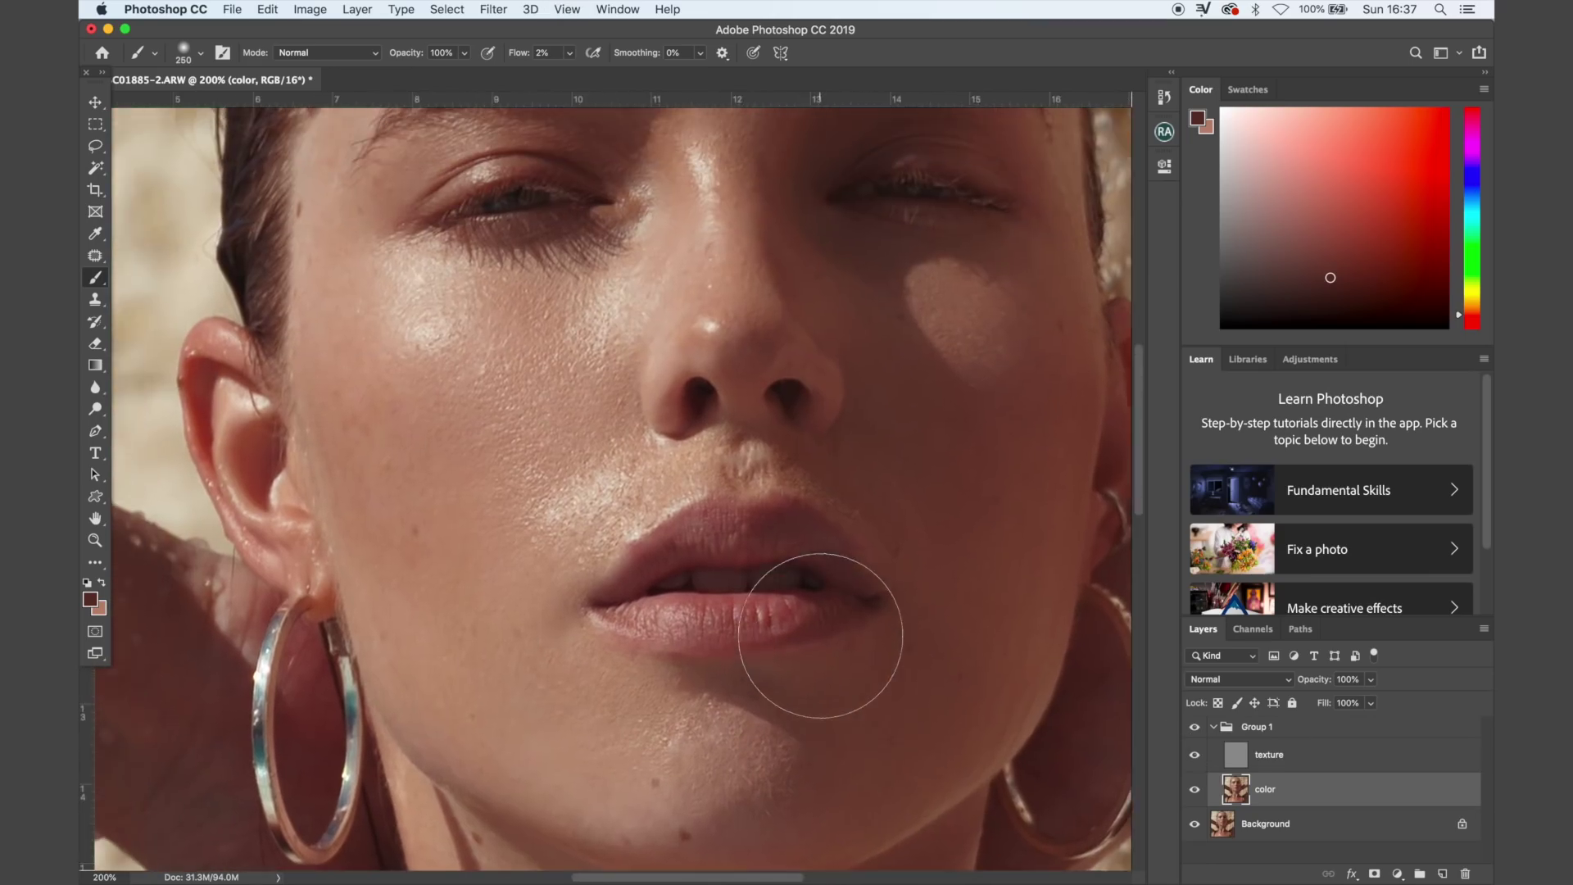
{"action": "left_click", "coordinate": [1196, 727]}
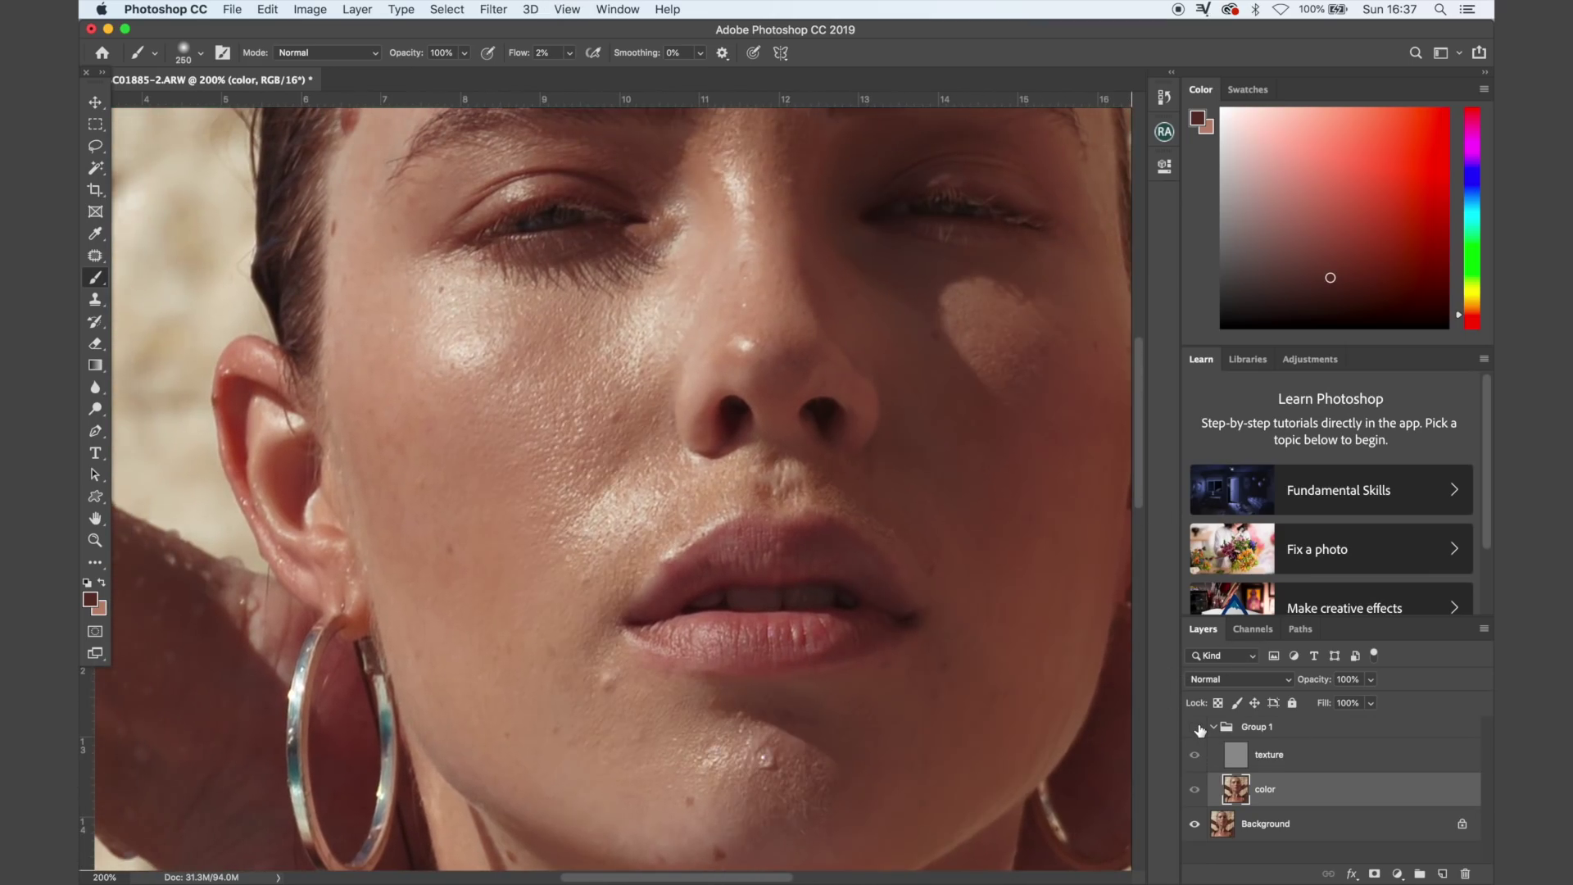
{"action": "left_click", "coordinate": [1197, 728]}
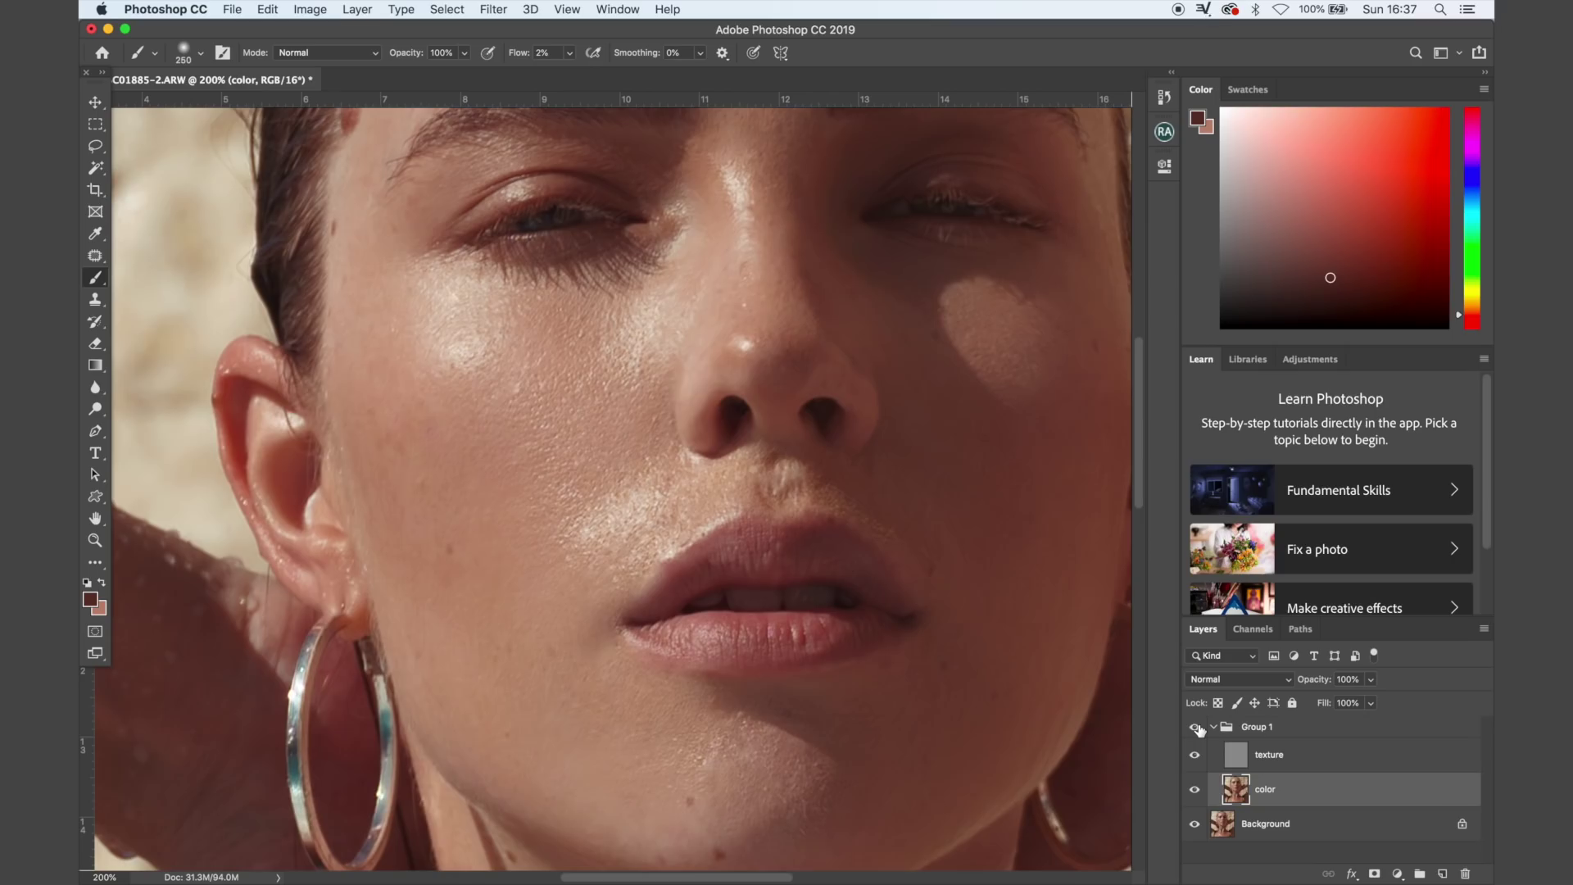
{"action": "left_click", "coordinate": [1197, 728]}
{"action": "left_click", "coordinate": [1197, 727]}
{"action": "left_click", "coordinate": [1196, 728]}
{"action": "left_click", "coordinate": [1196, 728]}
- Compare the eyes and forehead at 200% with Group 1 off and on
{"action": "scroll", "coordinate": [829, 454], "scroll_direction": "up", "scroll_amount": 5}
{"action": "scroll", "coordinate": [829, 454], "scroll_direction": "up", "scroll_amount": 5}
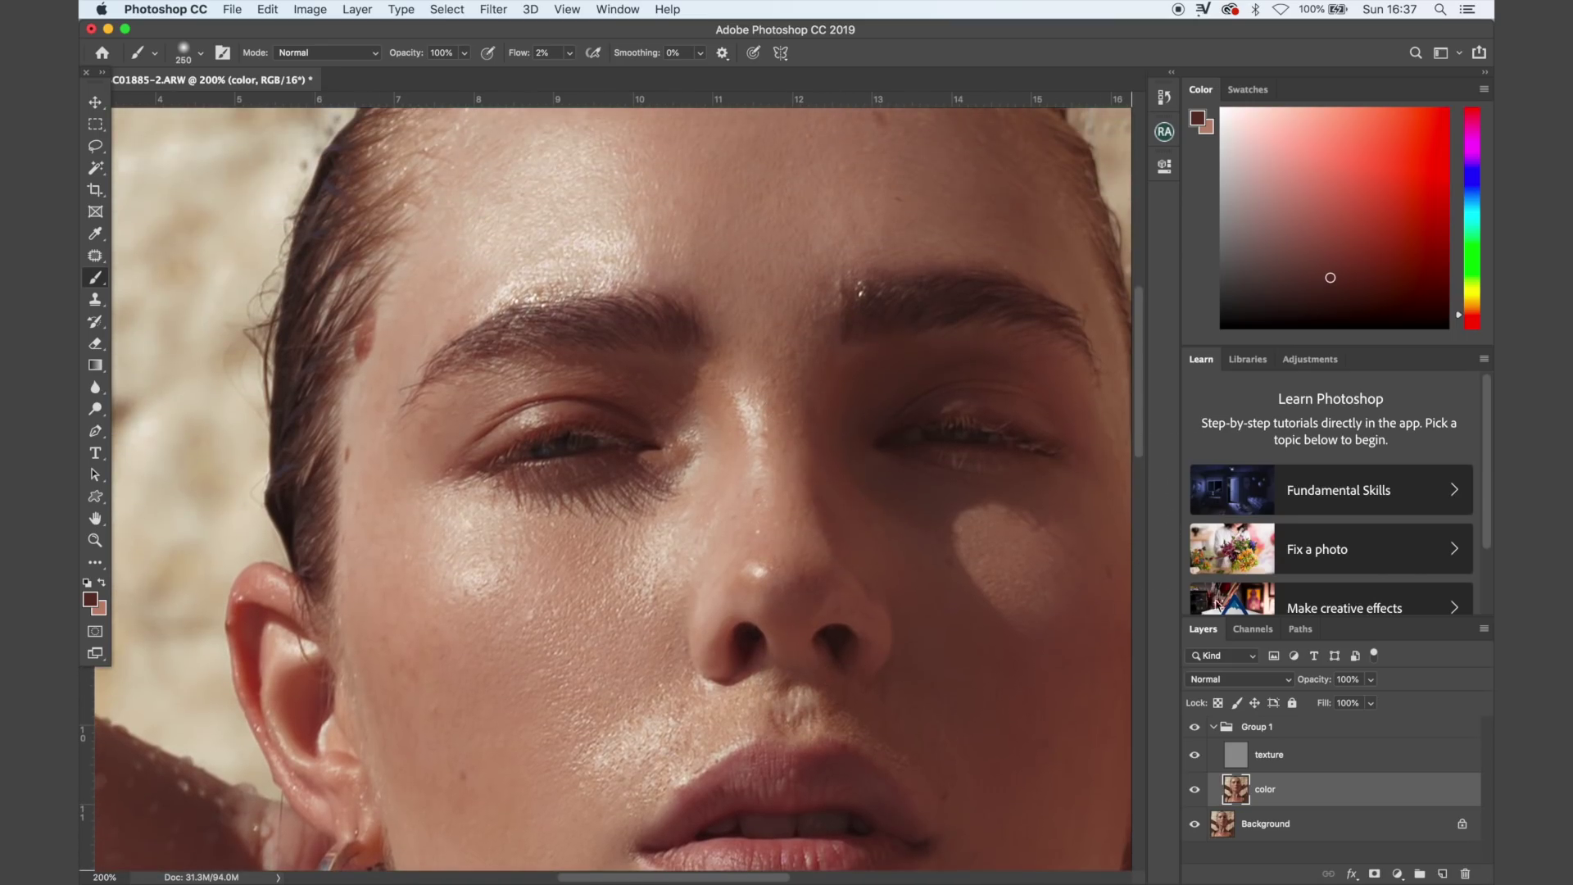
{"action": "left_click", "coordinate": [1195, 727]}
{"action": "left_click", "coordinate": [1194, 727]}
{"action": "scroll", "coordinate": [950, 467], "scroll_direction": "up", "scroll_amount": 2}
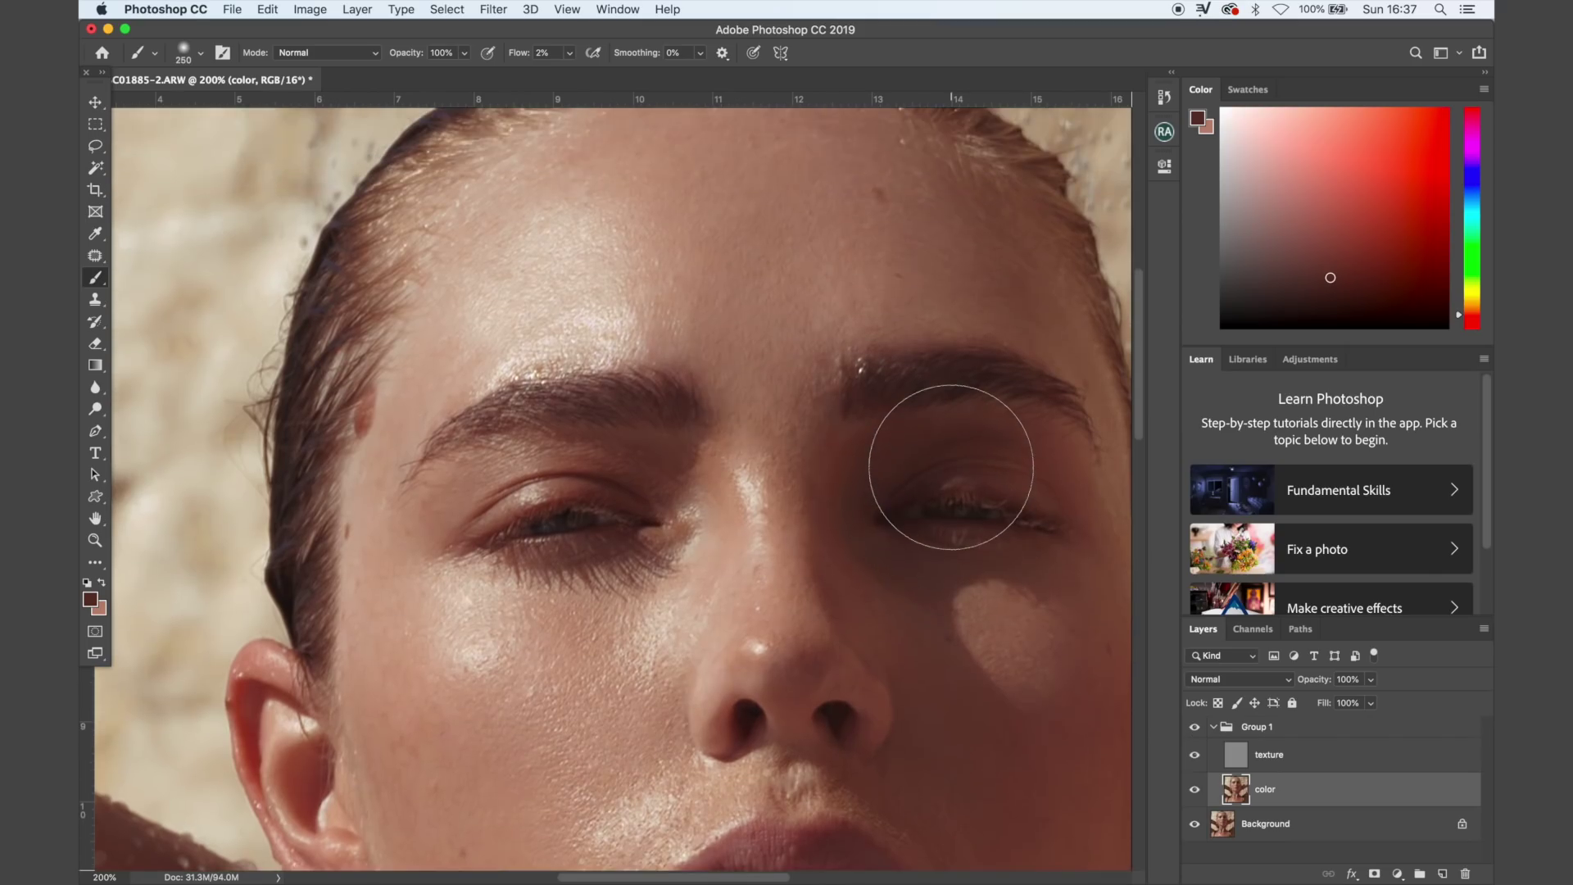
{"action": "scroll", "coordinate": [950, 467], "scroll_direction": "up", "scroll_amount": 1}
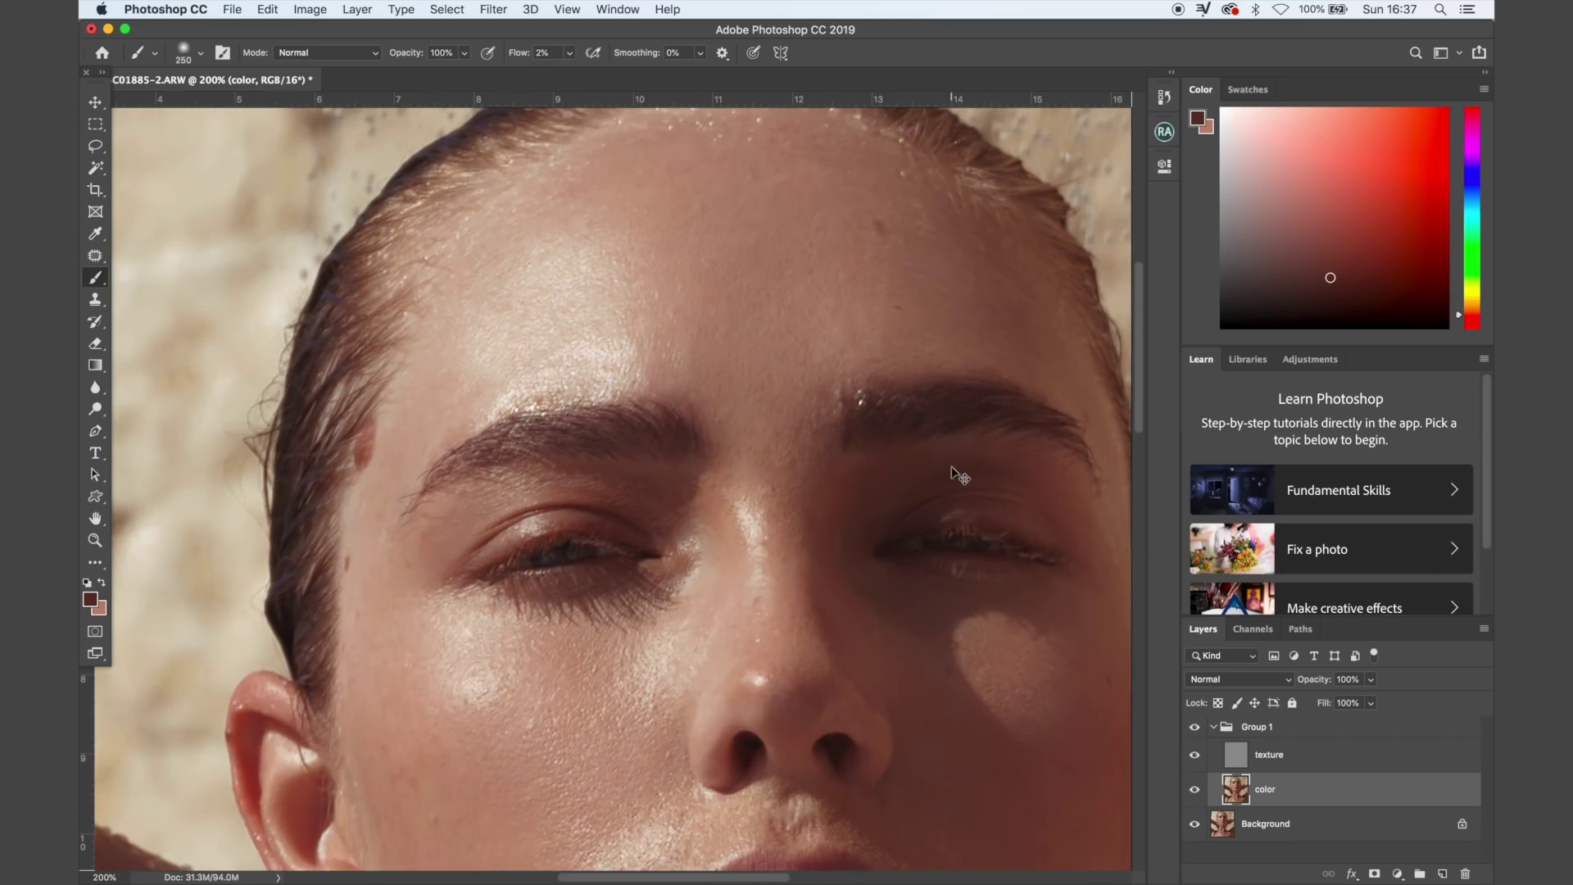
- Fit the portrait in the window and compare the full retouch with Group 1 off and on
{"action": "key", "text": "super+0"}
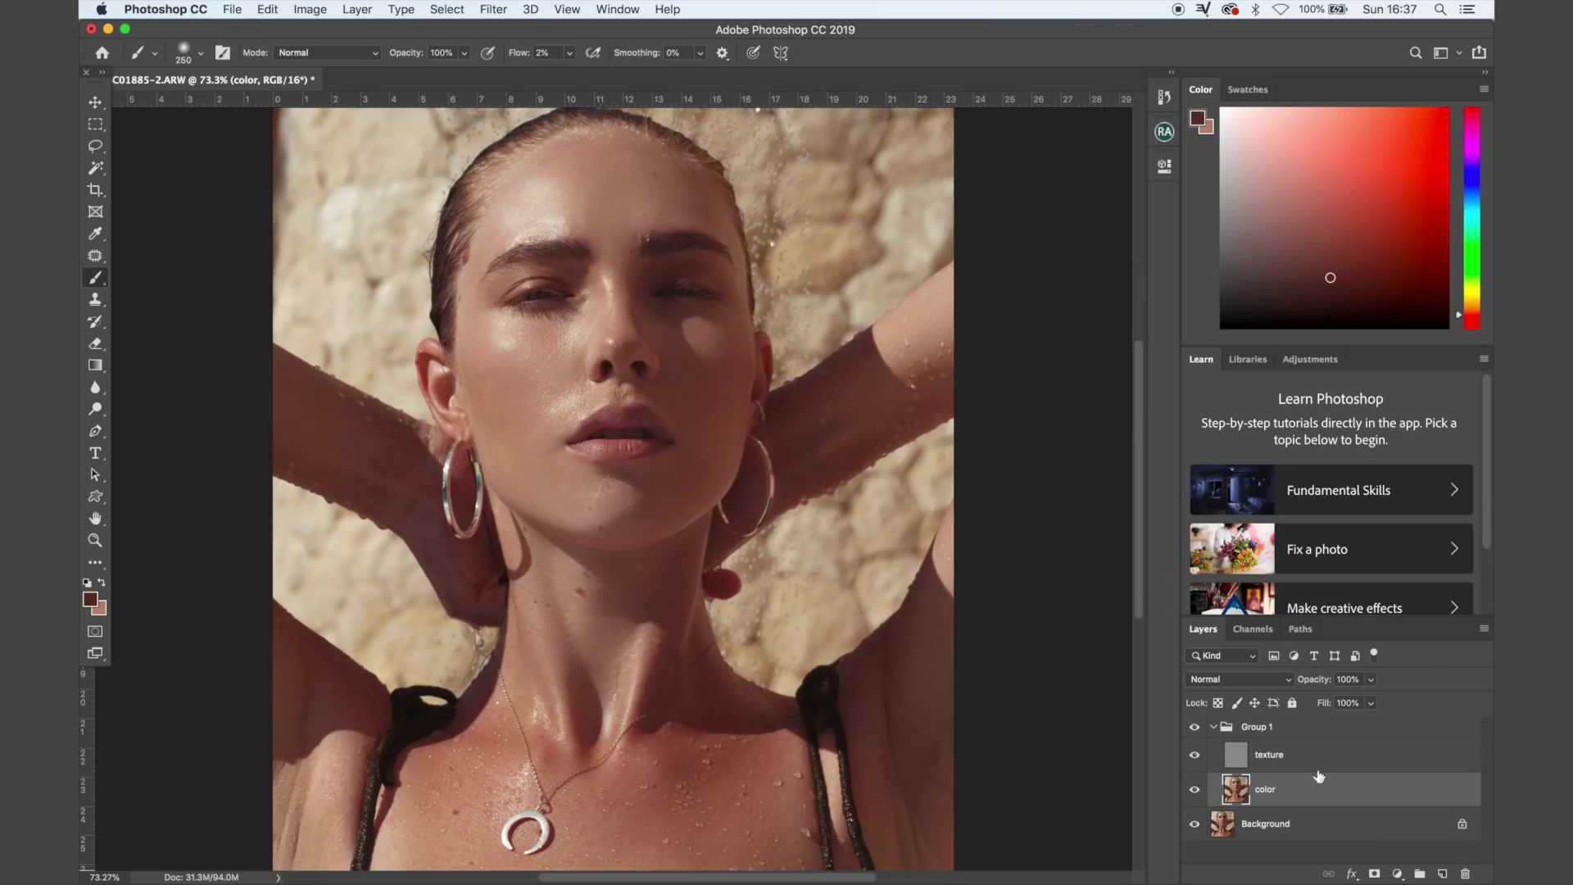
{"action": "left_click", "coordinate": [1195, 728]}
{"action": "left_click", "coordinate": [1195, 728]}
{"action": "left_click", "coordinate": [1195, 728]}
{"action": "left_click", "coordinate": [1195, 729]}
- Add a Curves adjustment layer above the texture layer and move its RGB black point slightly inward to deepen the shadows
{"action": "left_click", "coordinate": [1312, 730]}
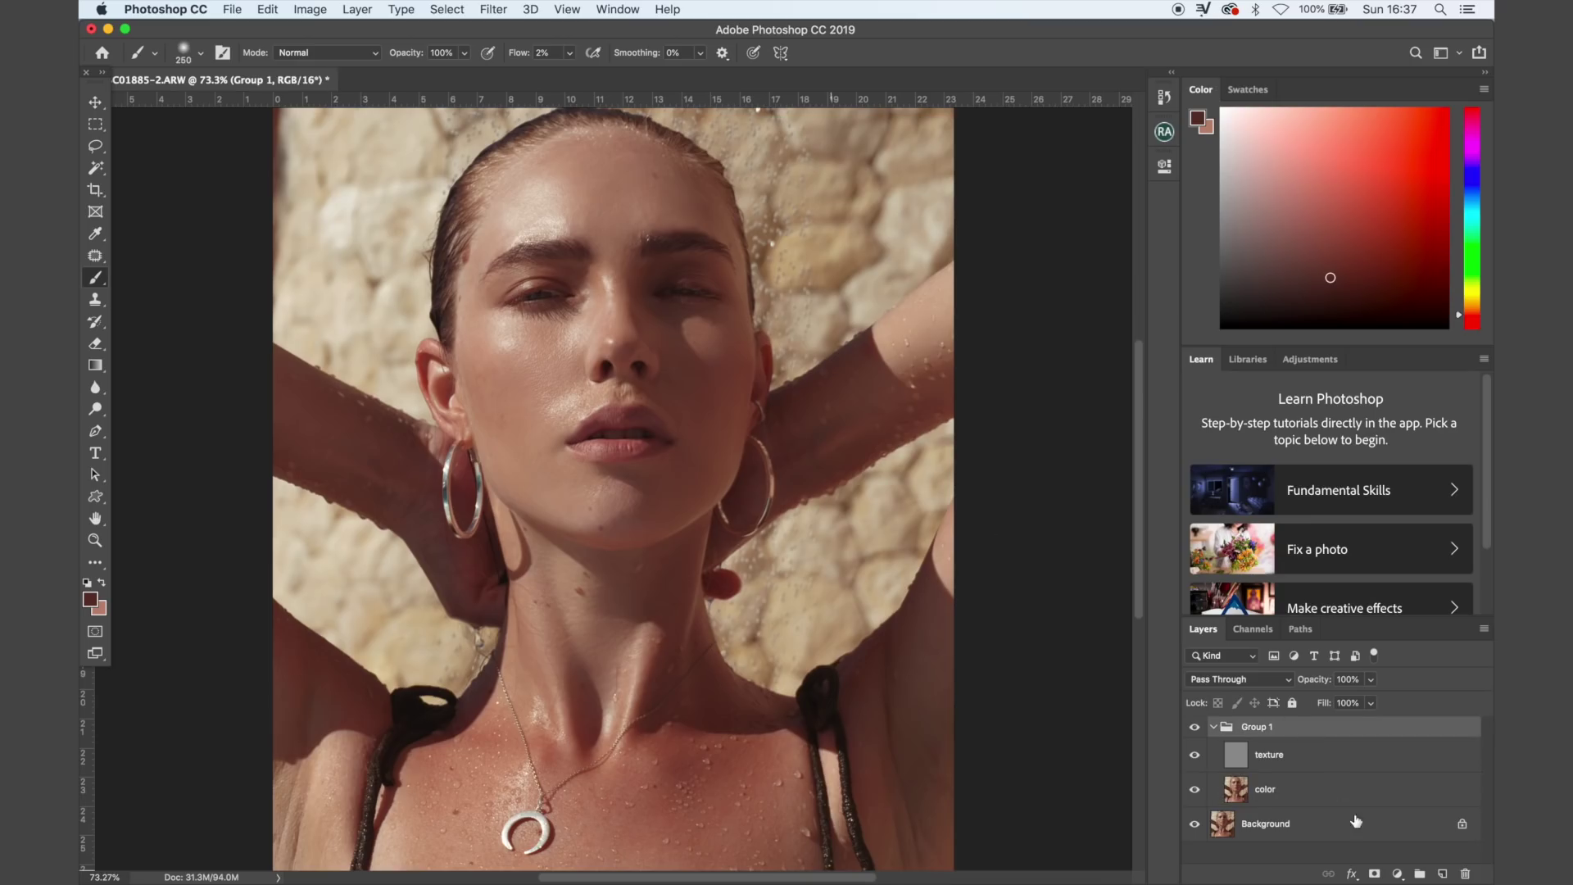
{"action": "left_click", "coordinate": [1398, 874]}
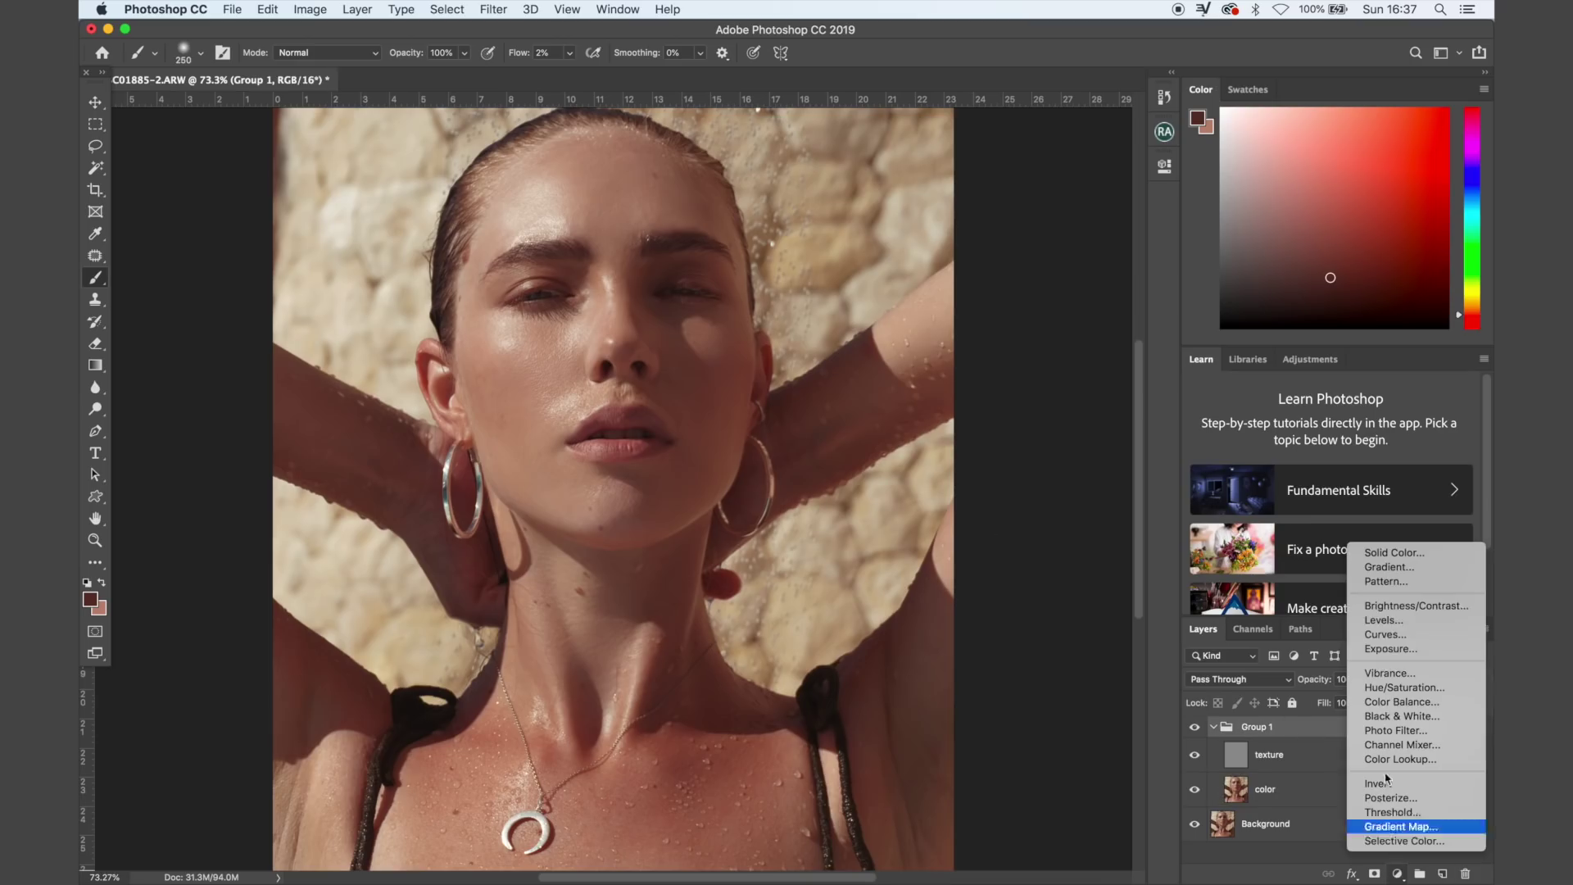
{"action": "left_click", "coordinate": [1384, 635]}
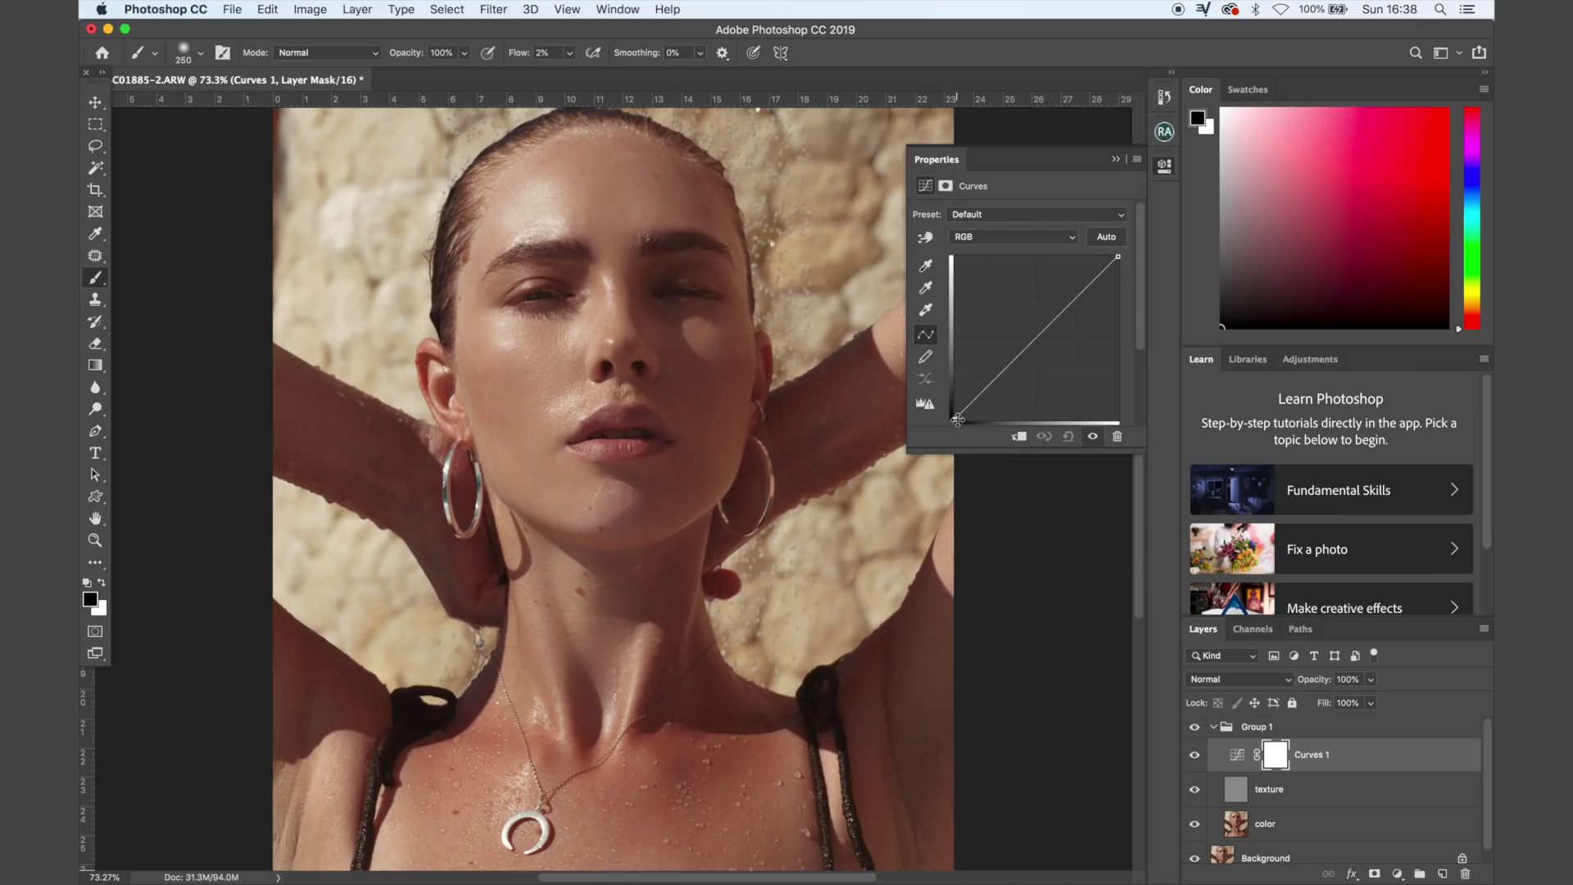
{"action": "left_click_drag", "start_coordinate": [957, 419], "coordinate": [964, 421]}
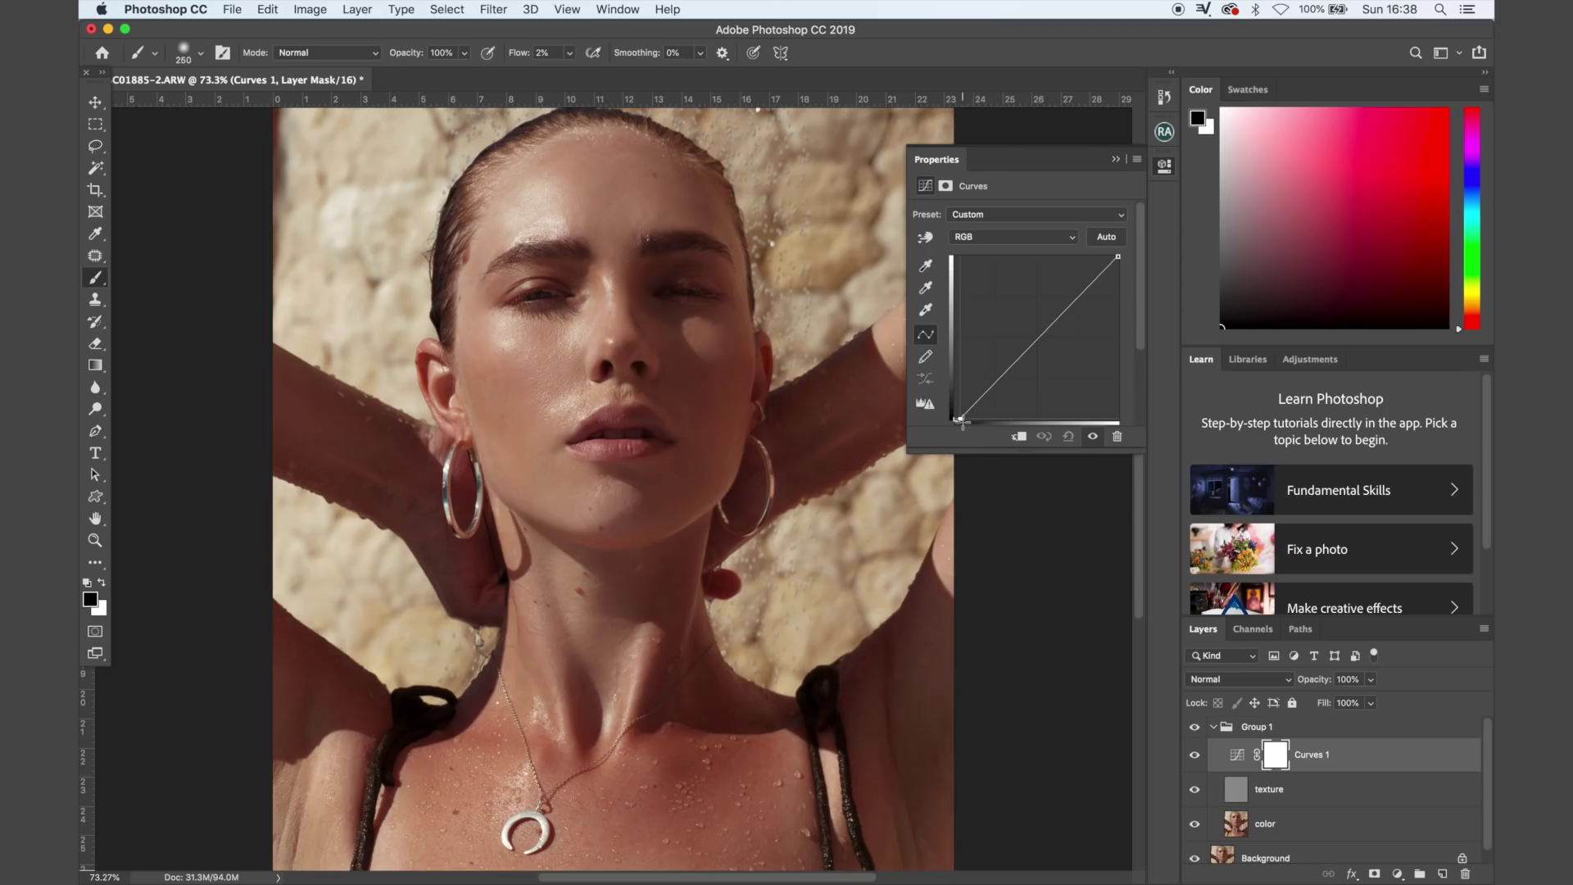
{"action": "left_click_drag", "start_coordinate": [962, 421], "coordinate": [958, 419]}
{"action": "left_click", "coordinate": [1115, 160]}
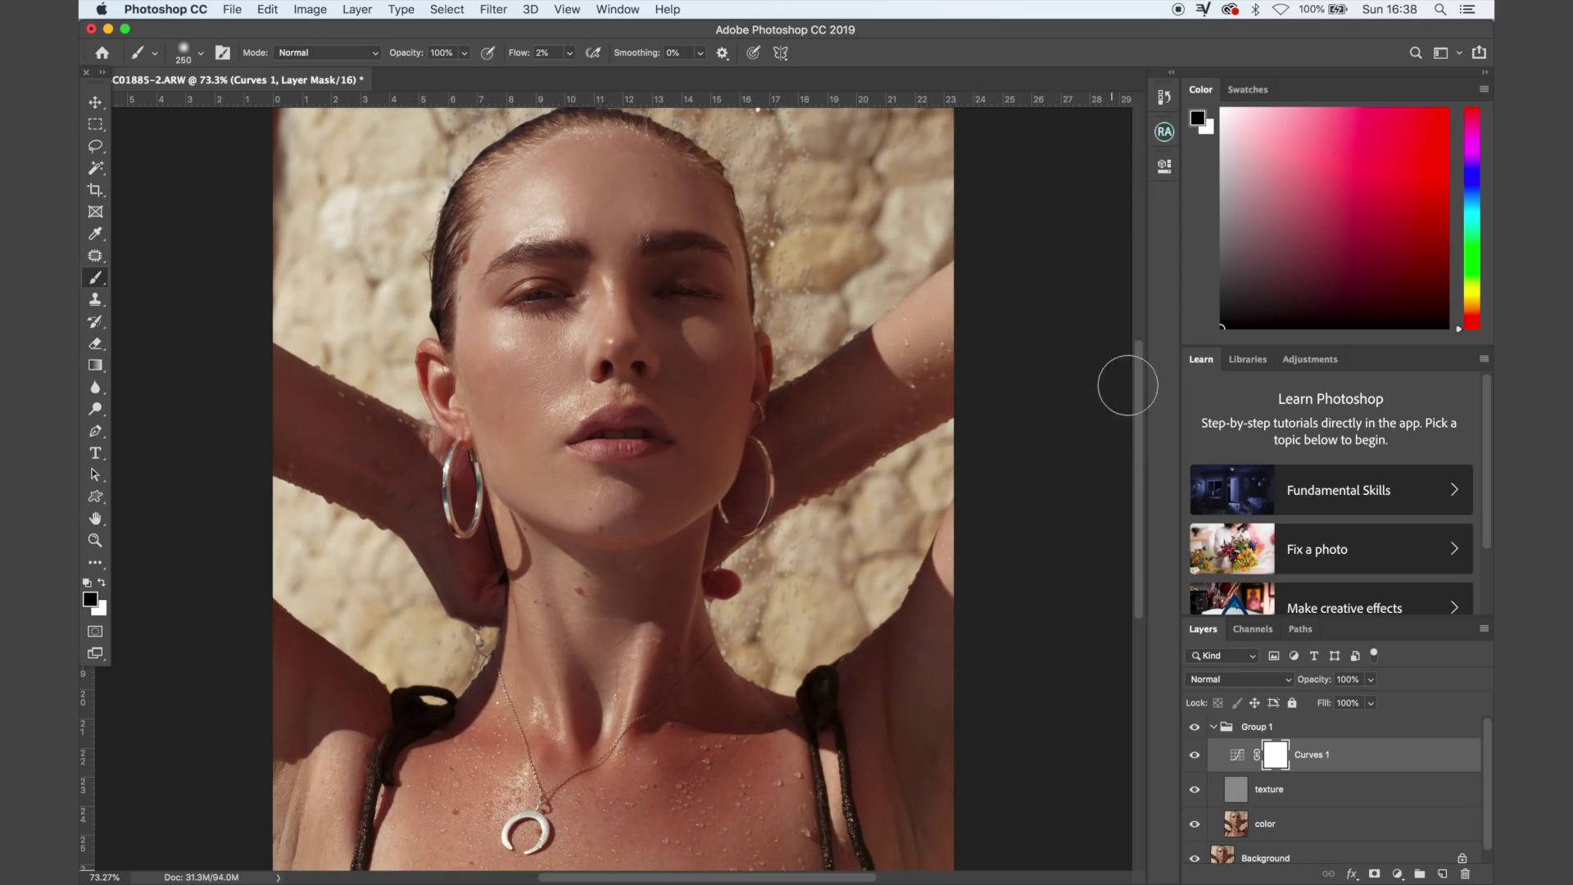
- Check the portrait without the Curves adjustment, and move the Curves layer out of Group 1 to sit above it
{"action": "left_click", "coordinate": [1193, 758]}
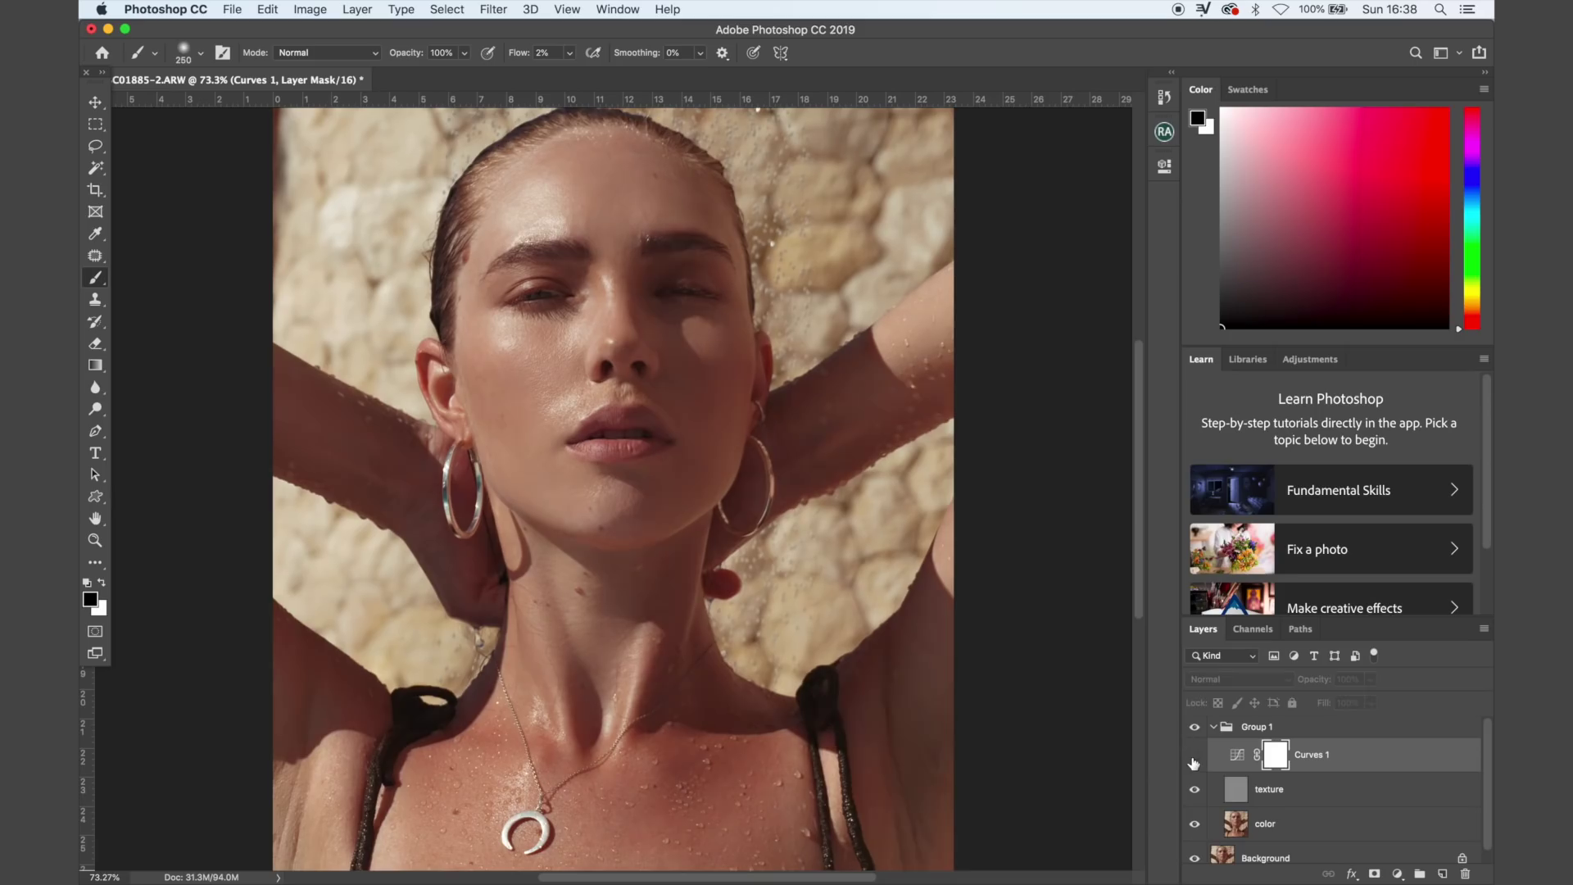
{"action": "left_click_drag", "start_coordinate": [1332, 747], "coordinate": [1325, 718]}
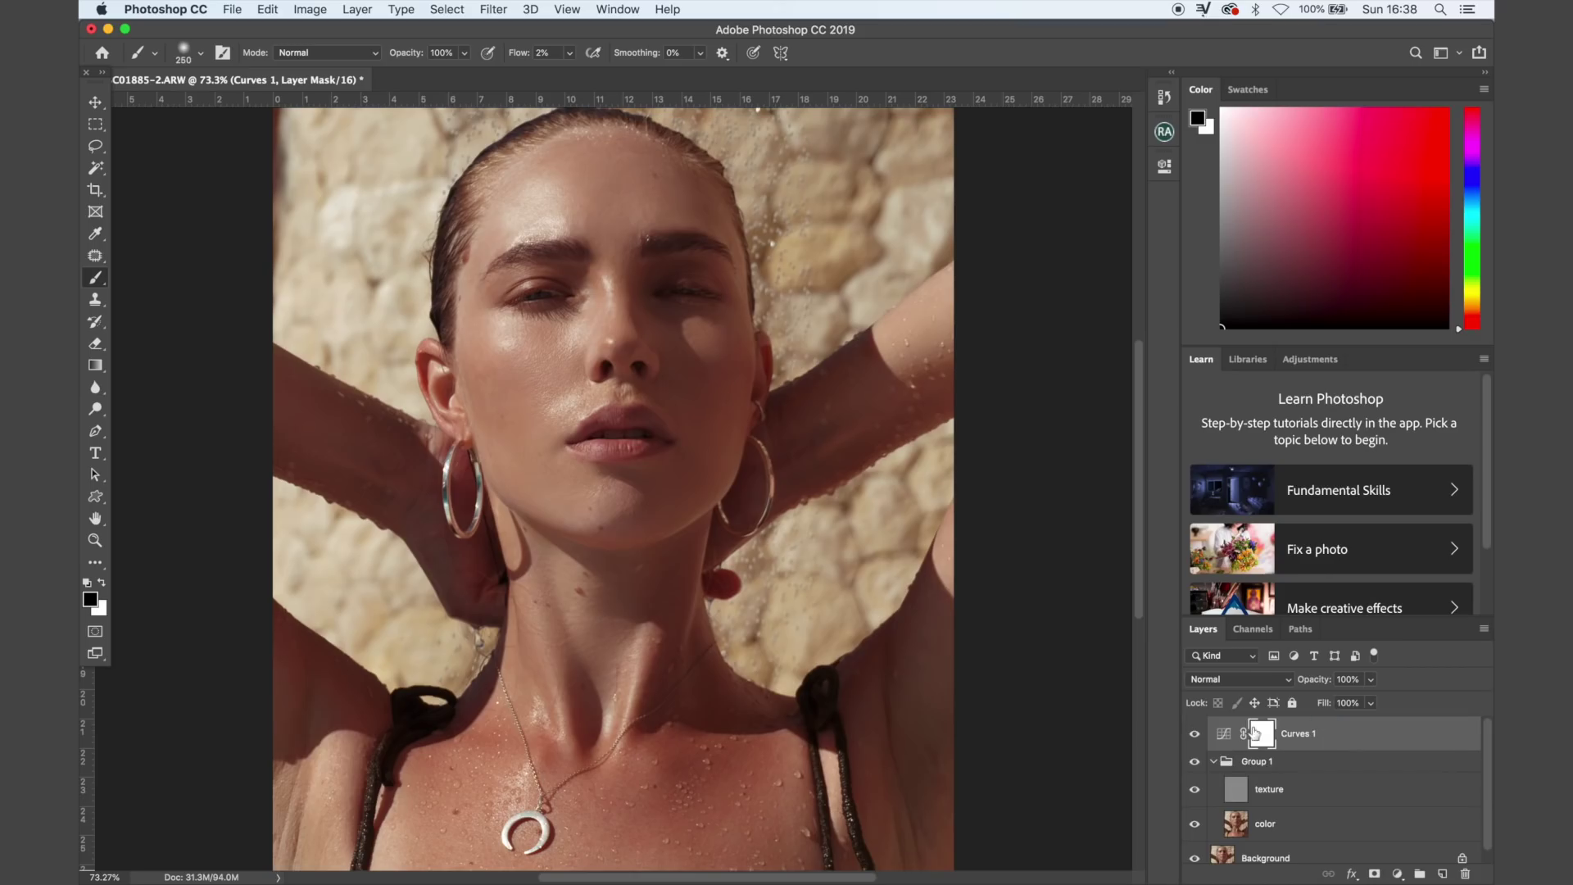
- Compare the portrait with Group 1 off and on while the Curves adjustment stays active
{"action": "left_click", "coordinate": [1194, 763]}
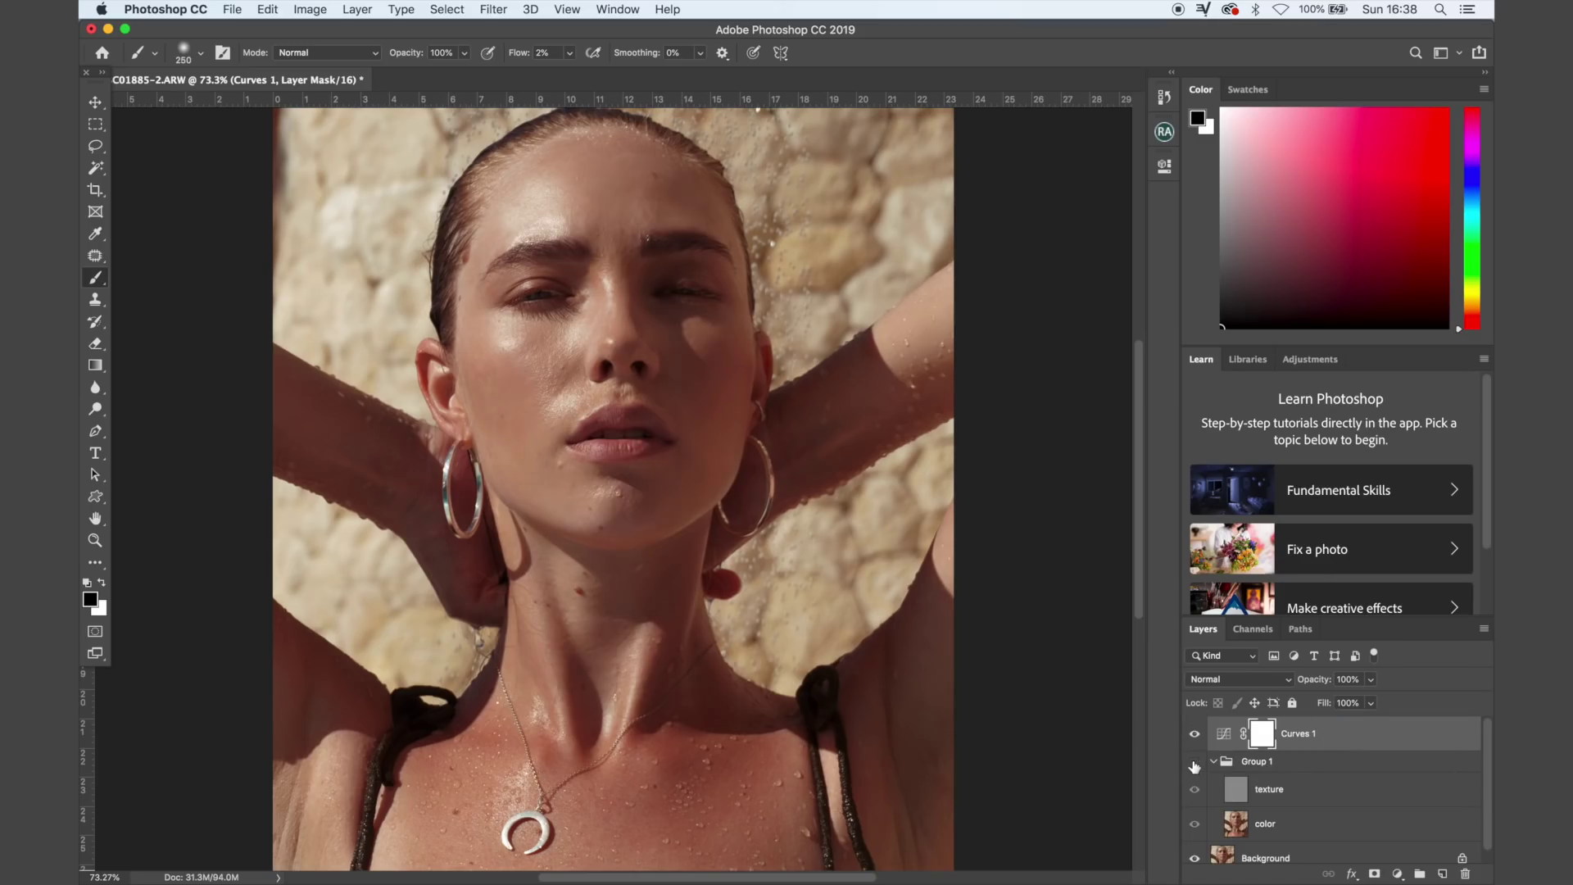
{"action": "left_click", "coordinate": [1194, 763]}
{"action": "left_click", "coordinate": [1194, 763]}
{"action": "left_click", "coordinate": [1195, 763]}
- View the portrait at 100% and compare the face with Group 1 off and on
{"action": "key", "text": "super+1"}
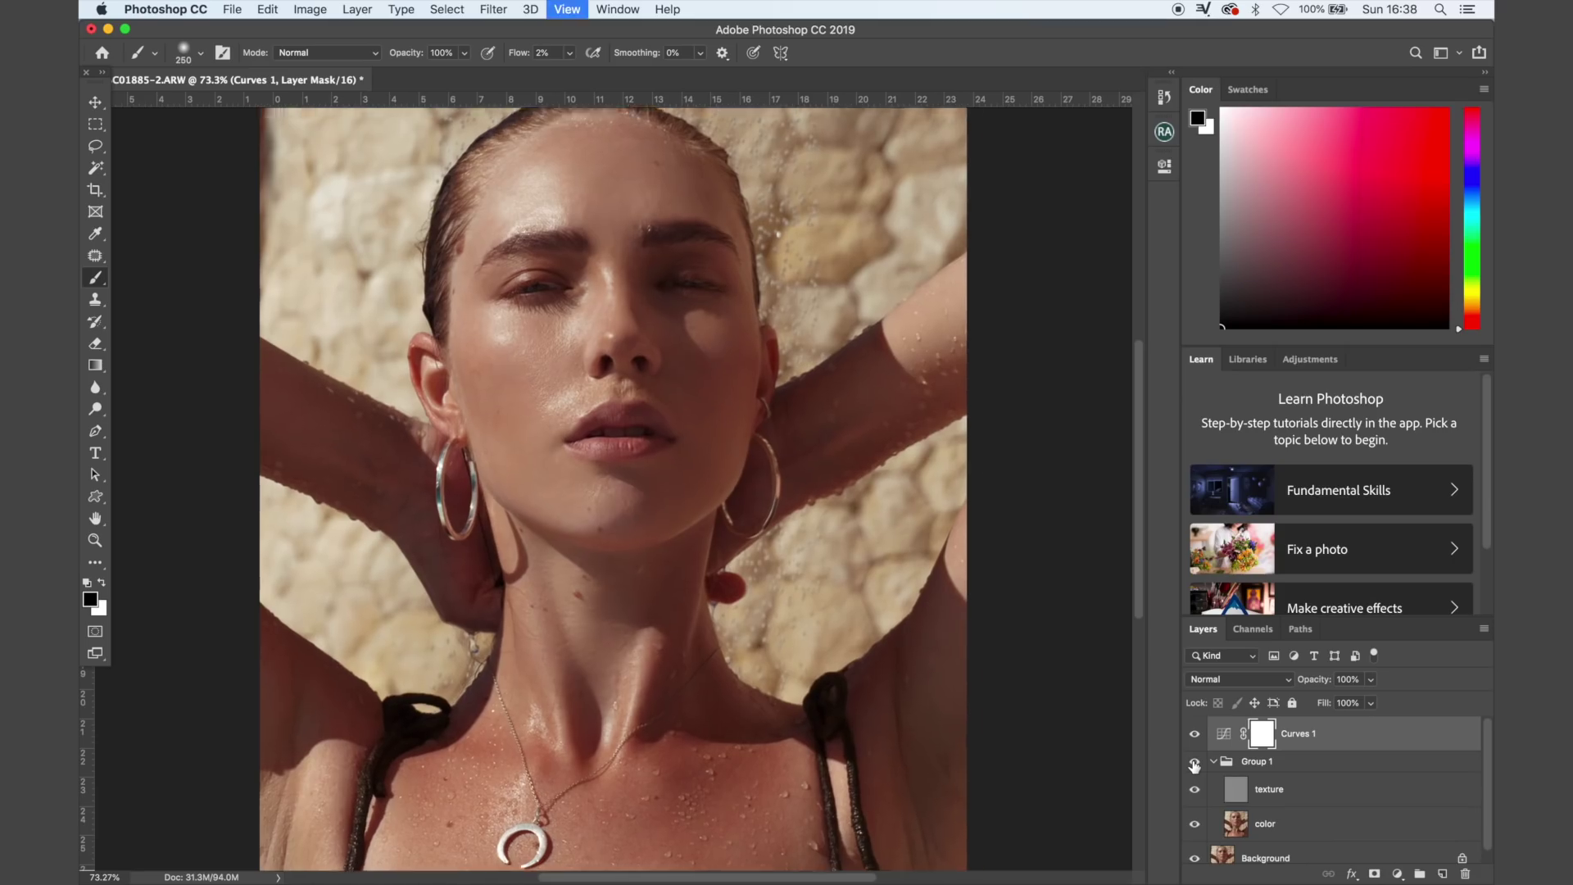
{"action": "scroll", "coordinate": [647, 690], "scroll_direction": "up", "scroll_amount": 3}
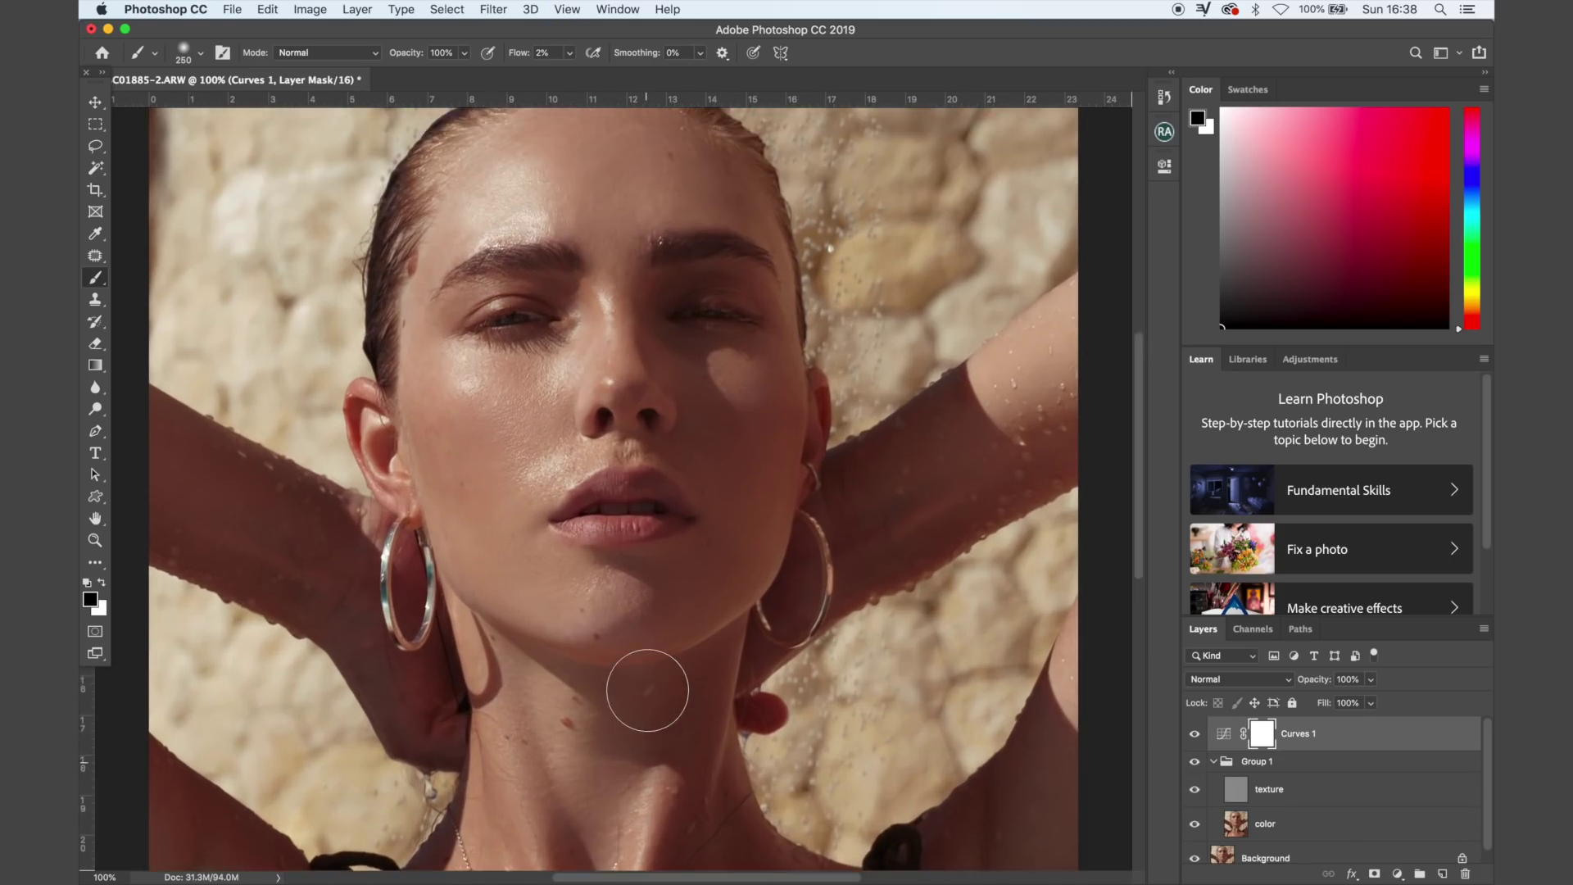
{"action": "left_click", "coordinate": [1195, 762]}
{"action": "left_click", "coordinate": [1195, 762]}
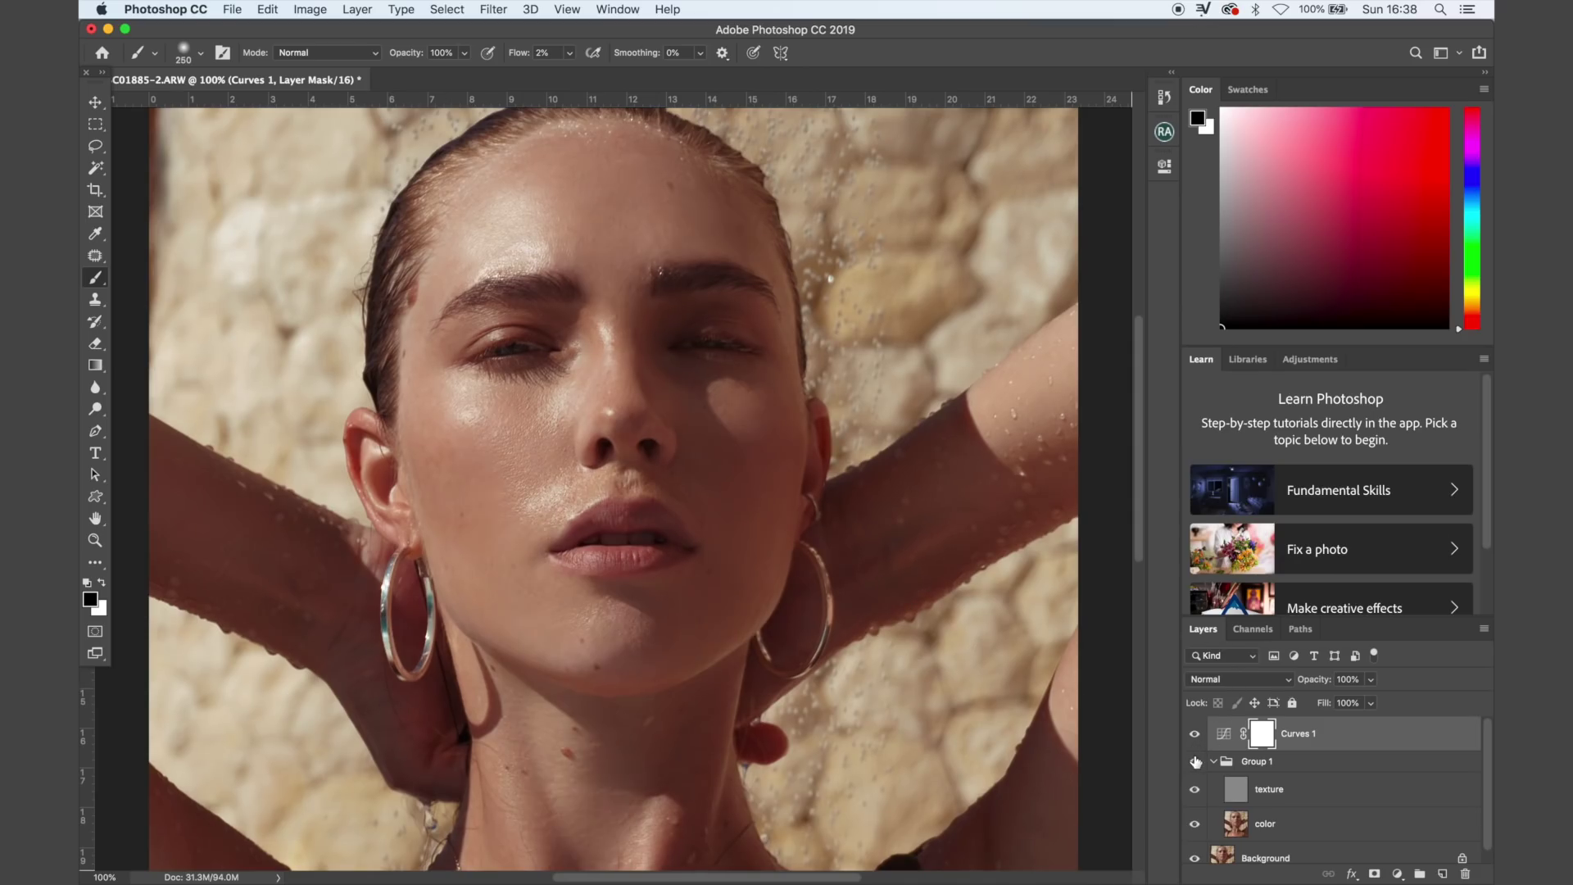
{"action": "left_click", "coordinate": [1194, 762]}
{"action": "left_click", "coordinate": [1195, 762]}
{"action": "left_click", "coordinate": [1195, 762]}
{"action": "left_click", "coordinate": [1194, 762]}
- Inspect the retouched skin from the lips up to the forehead at 200%
{"action": "key", "text": "super+equal"}
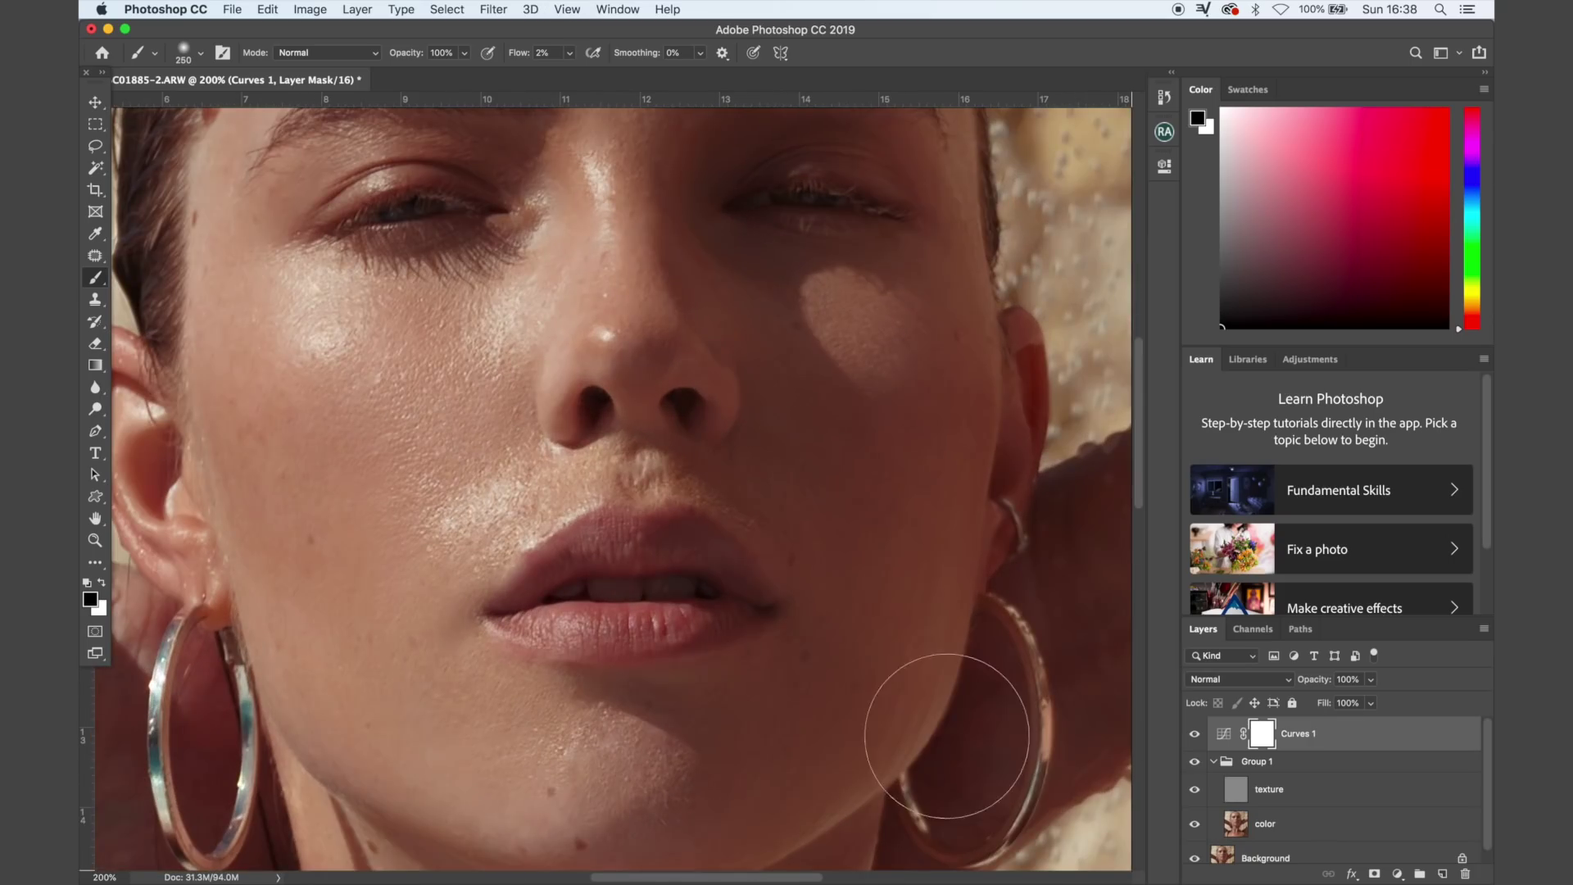
{"action": "scroll", "coordinate": [720, 573], "scroll_direction": "up", "scroll_amount": 5}
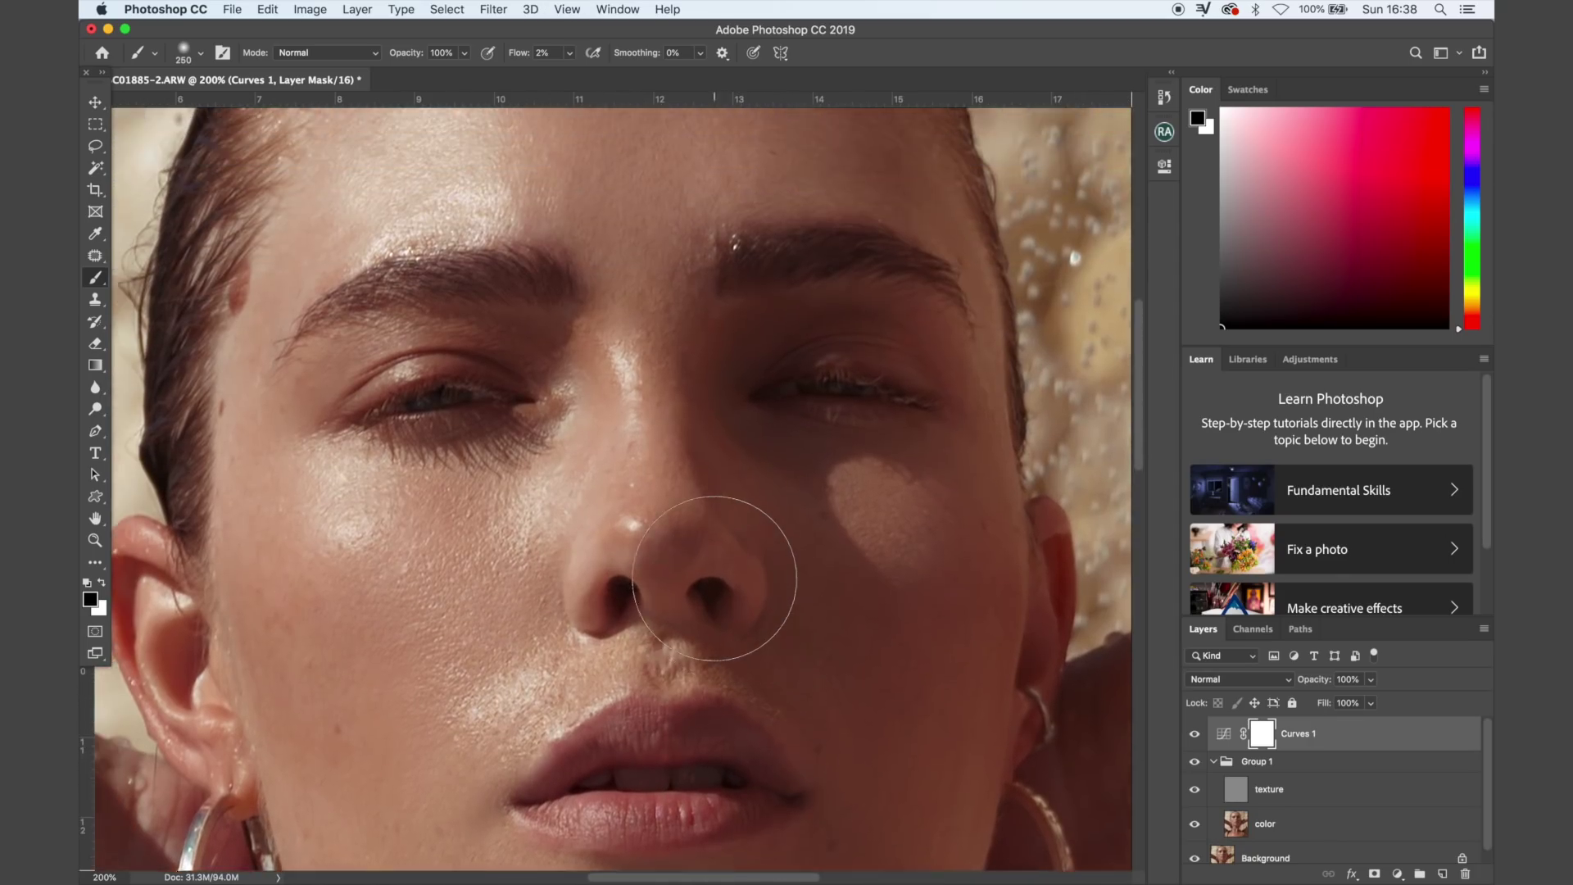
{"action": "scroll", "coordinate": [715, 578], "scroll_direction": "up", "scroll_amount": 1}
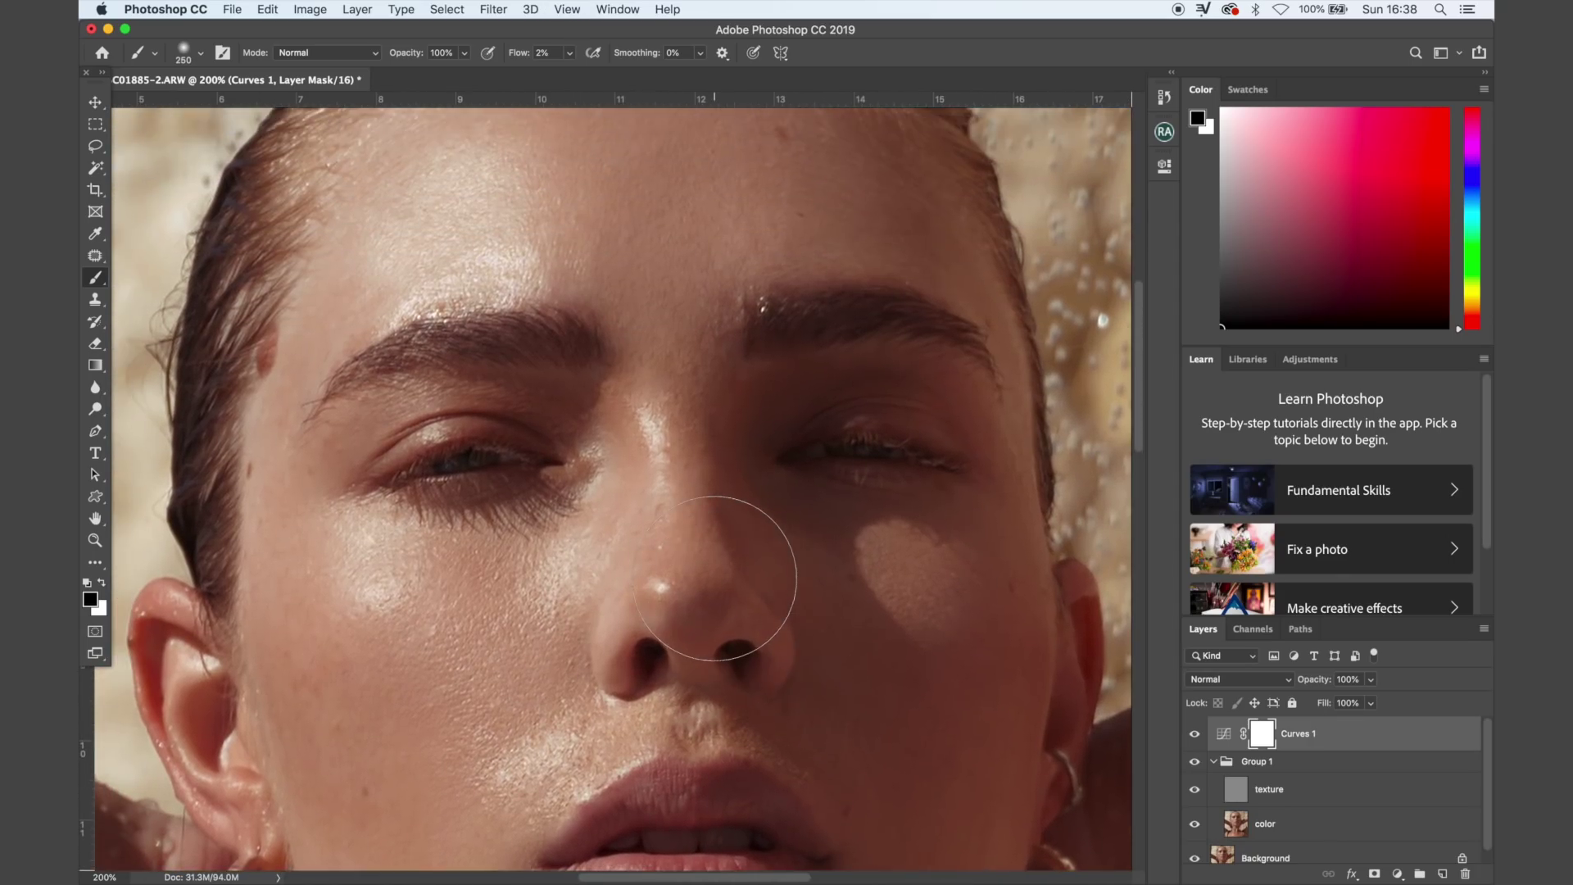